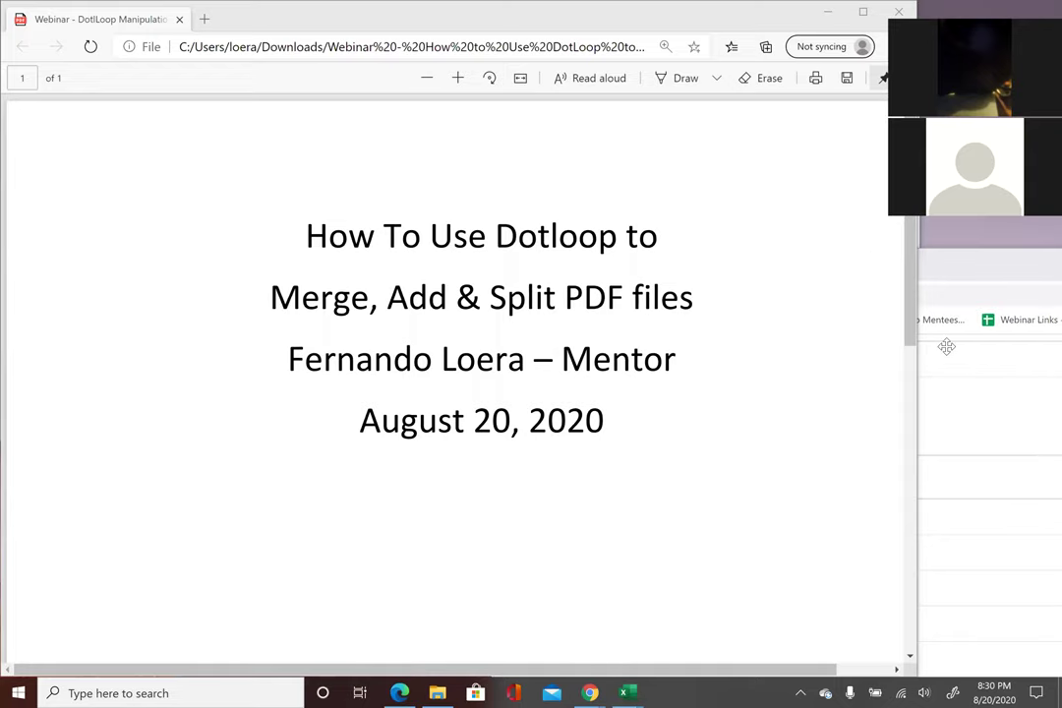
- Read the webinar agenda in the PDF and minimize its window
scroll(894, 338, down, 5)
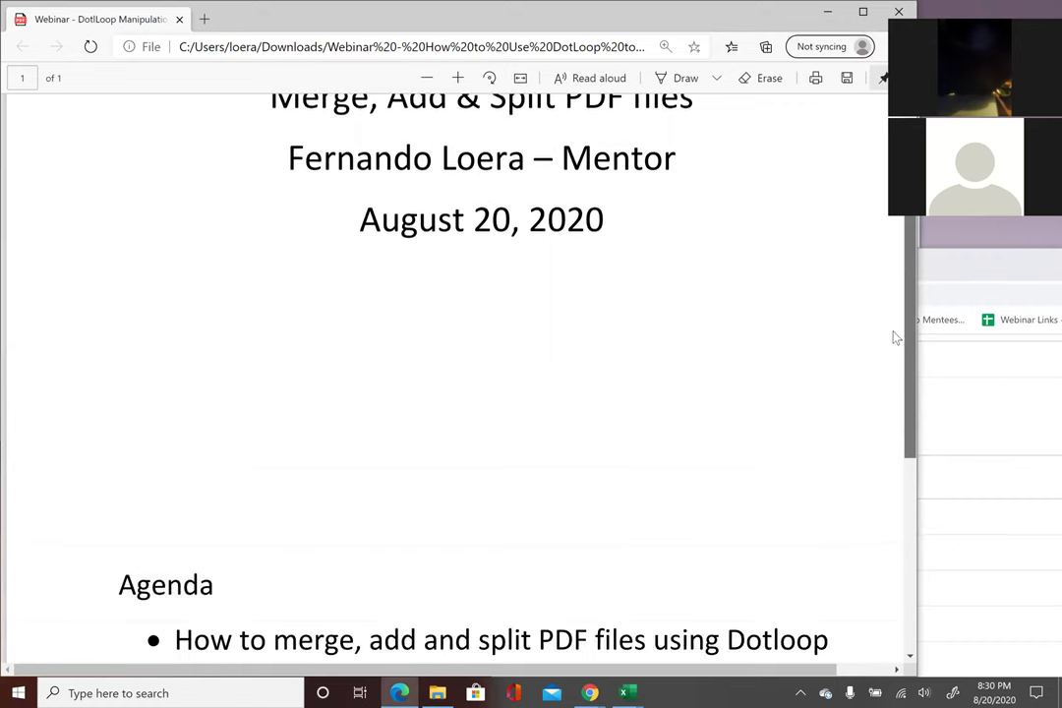
scroll(856, 462, down, 3)
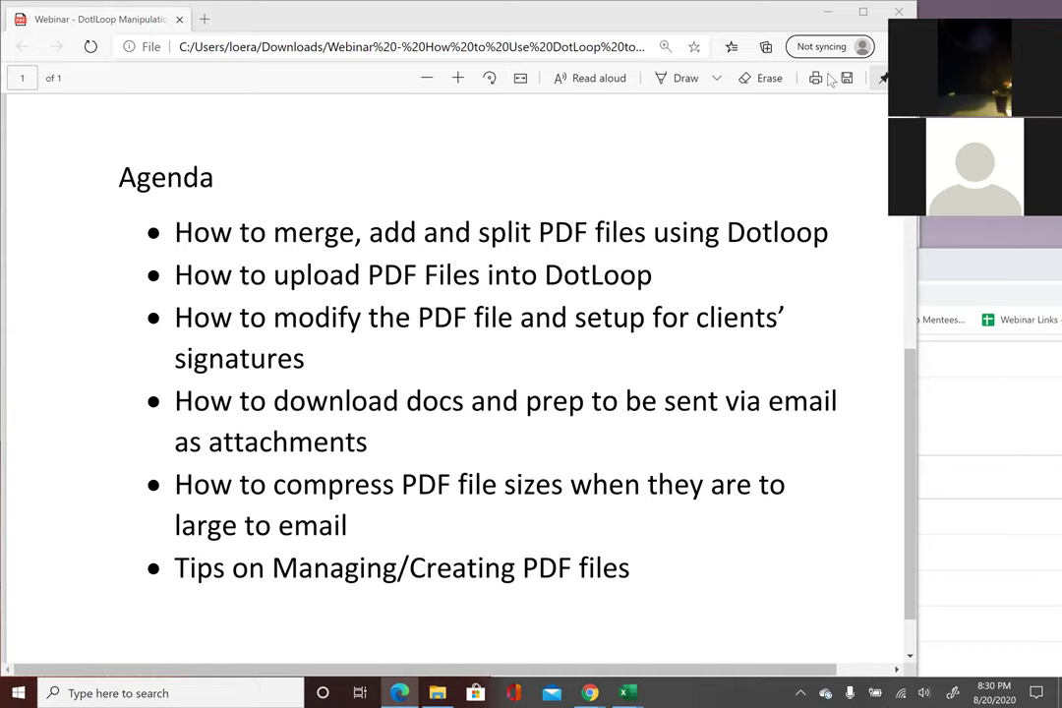
click(827, 12)
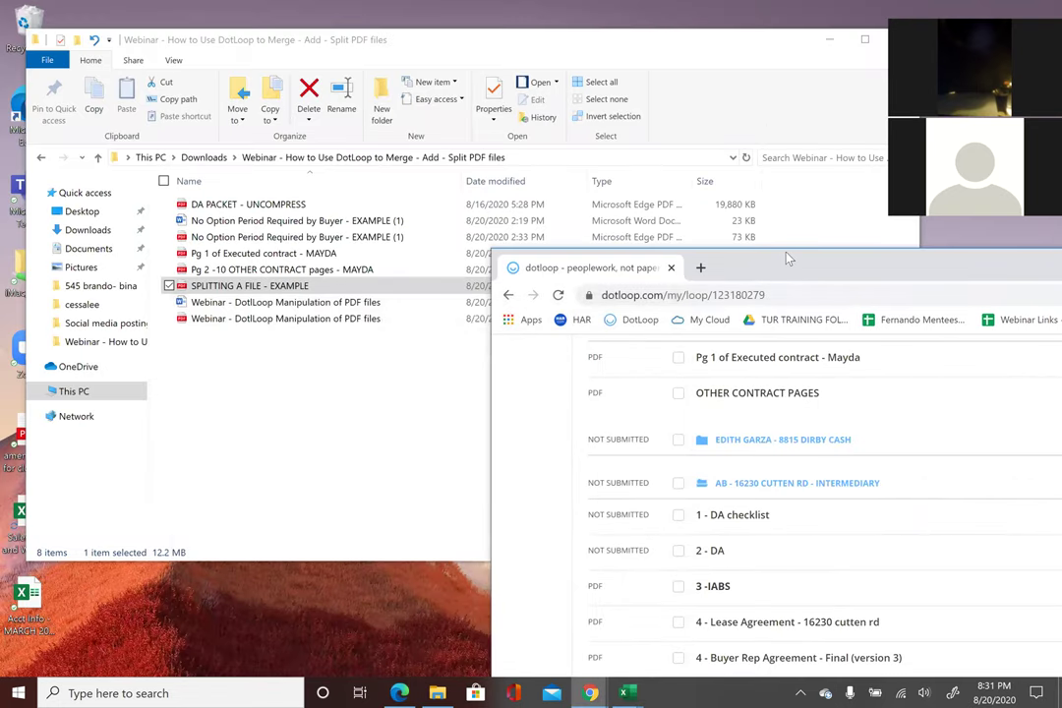
- Move the dotloop browser window fully into view and look through the MENTEE TEMP loop's document list
drag(787, 257, 472, 44)
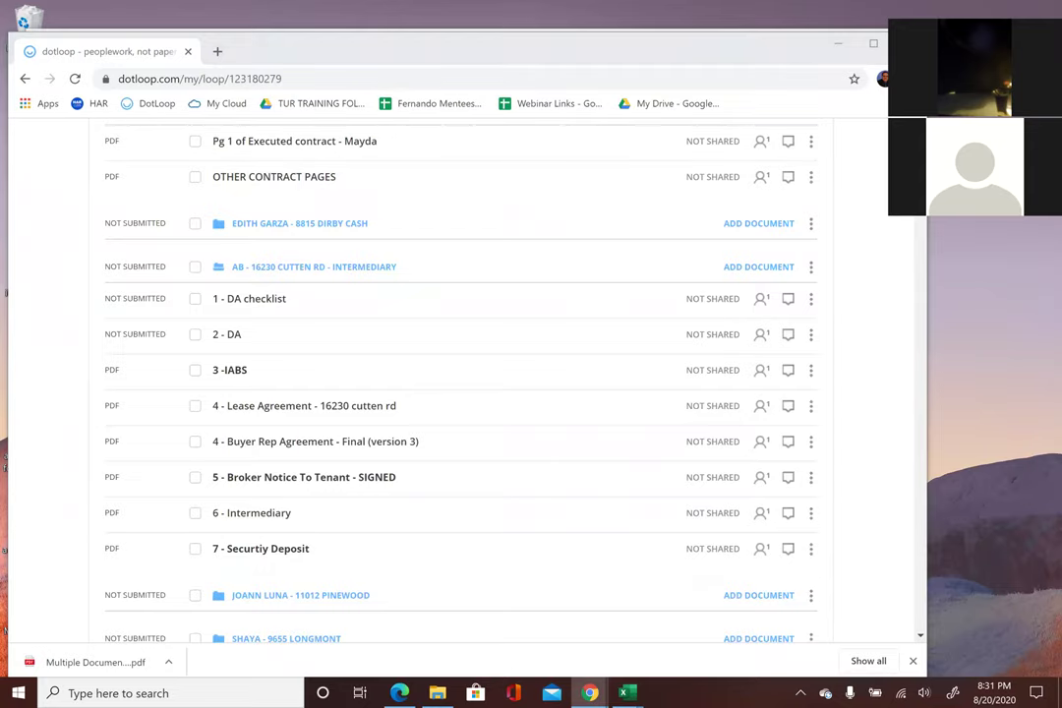
drag(560, 43, 563, 21)
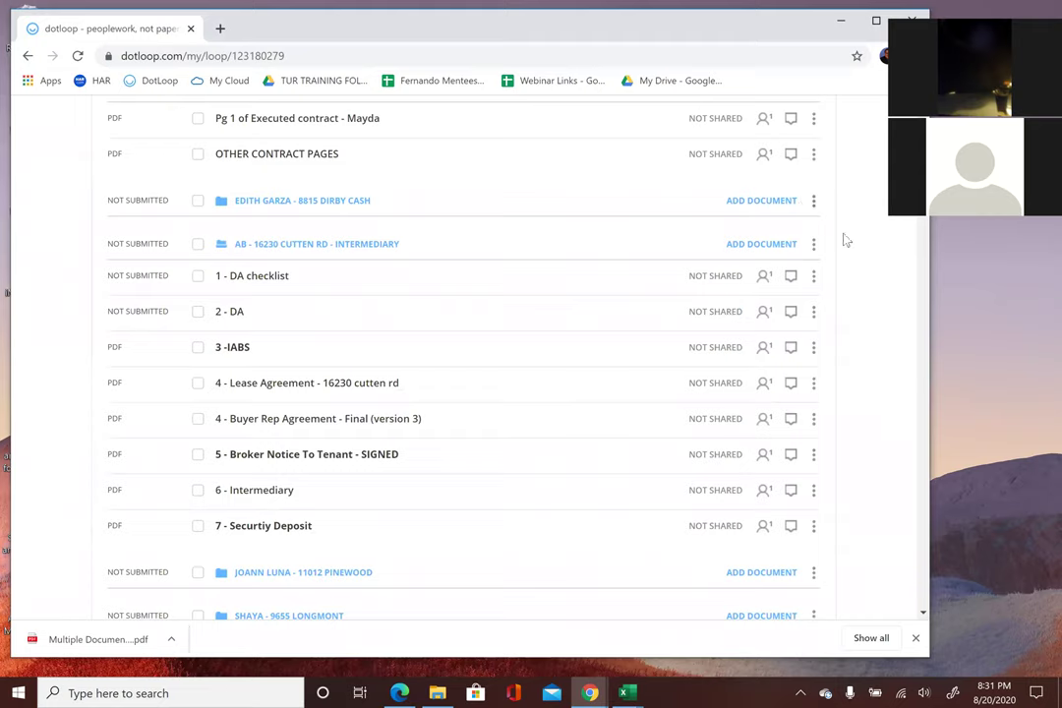
click(966, 315)
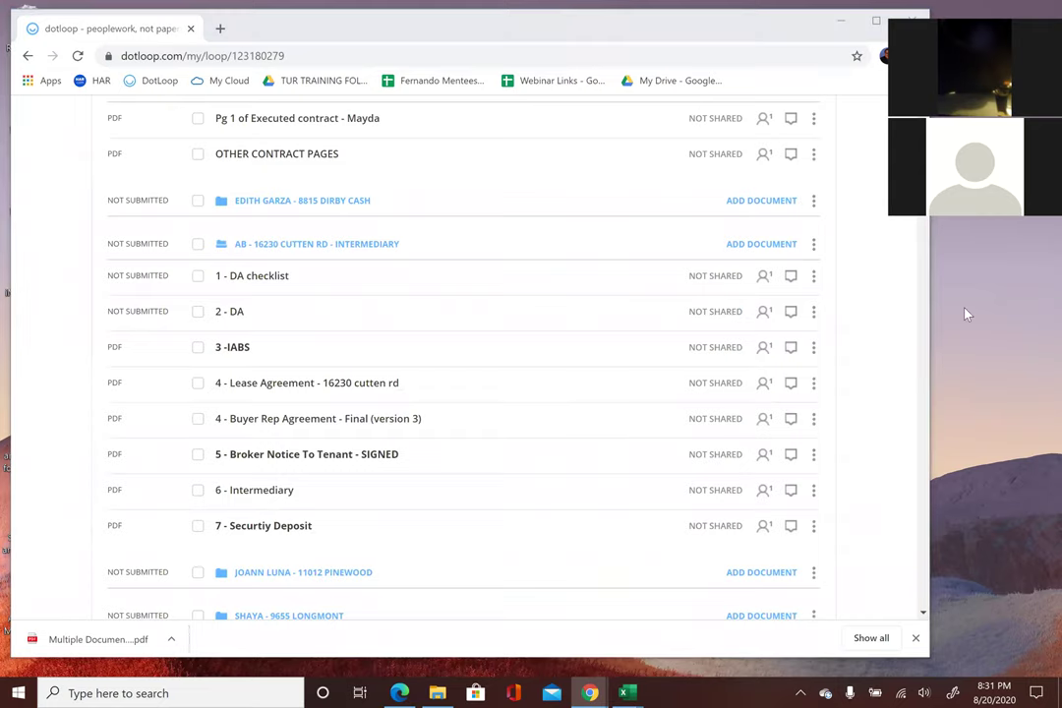
click(567, 28)
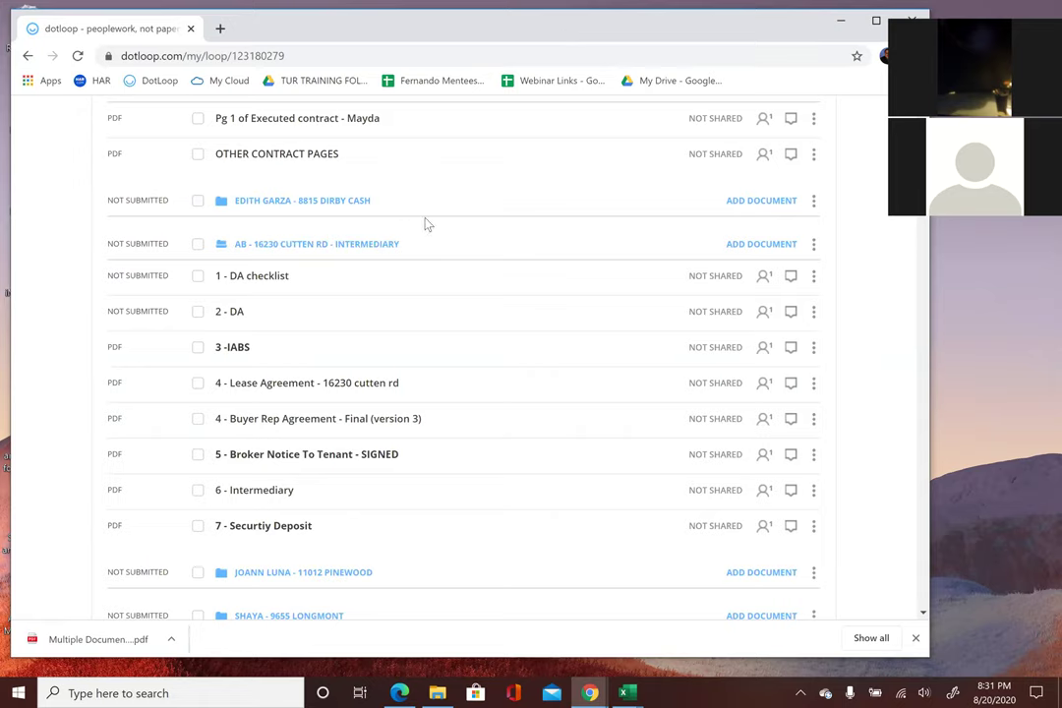
scroll(427, 226, up, 5)
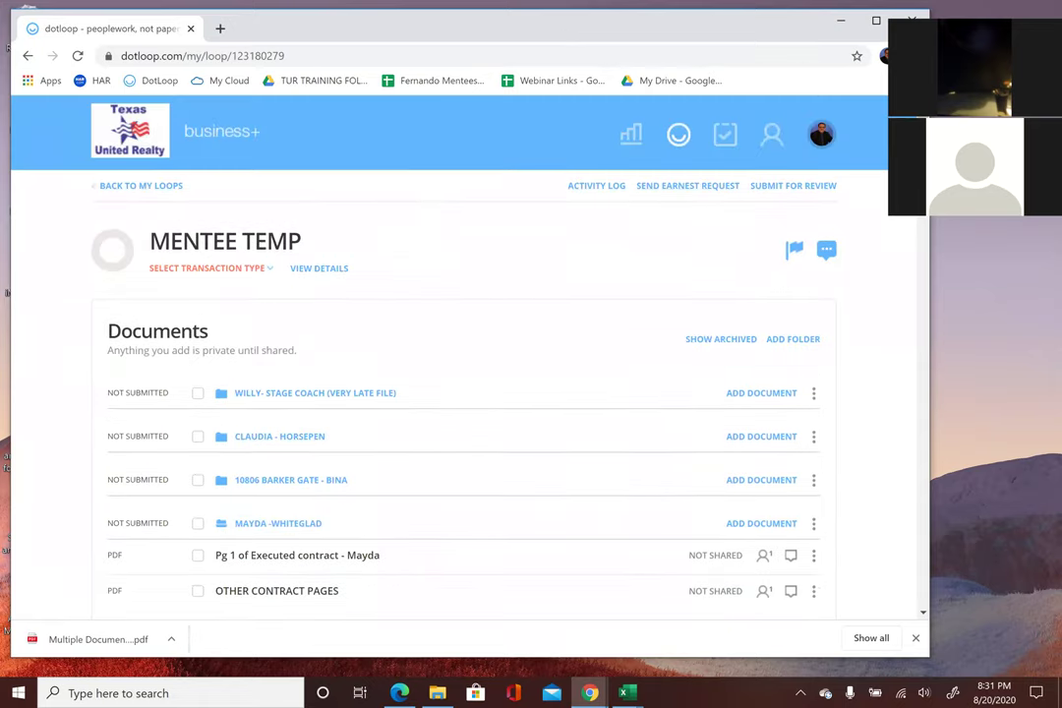
scroll(462, 393, down, 3)
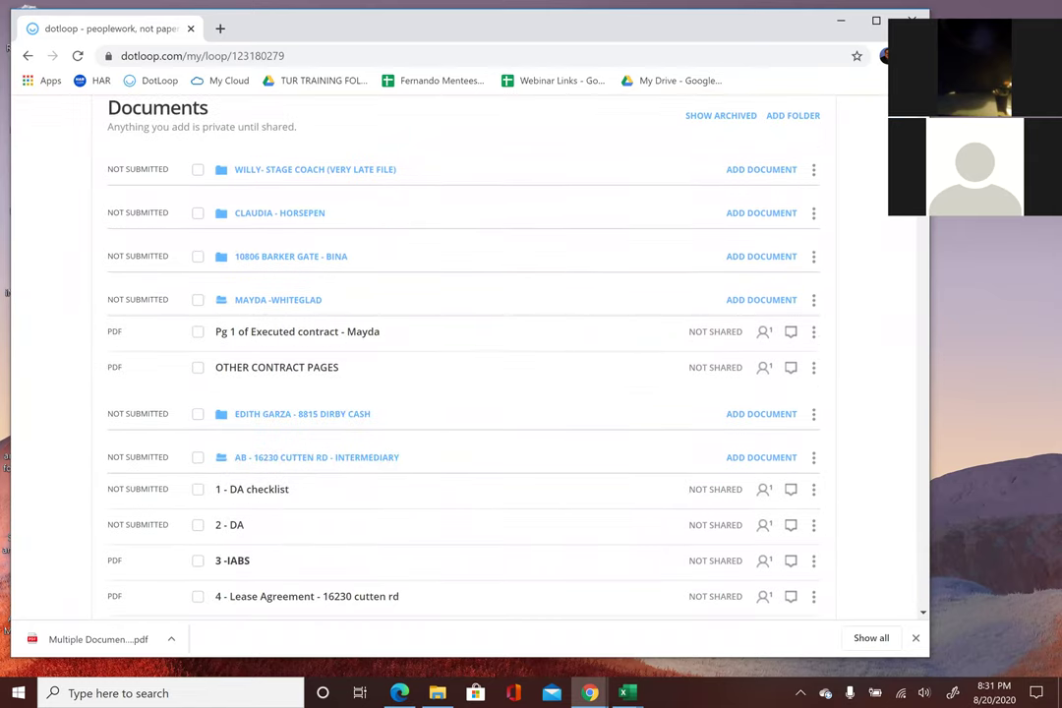
scroll(462, 393, down, 2)
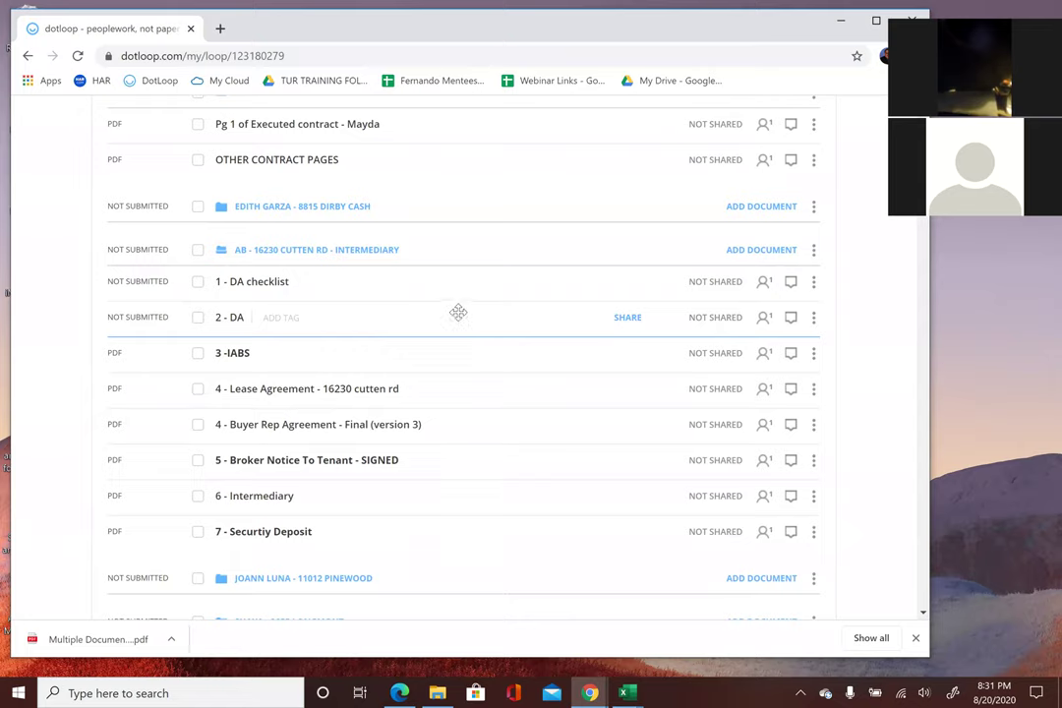
click(968, 354)
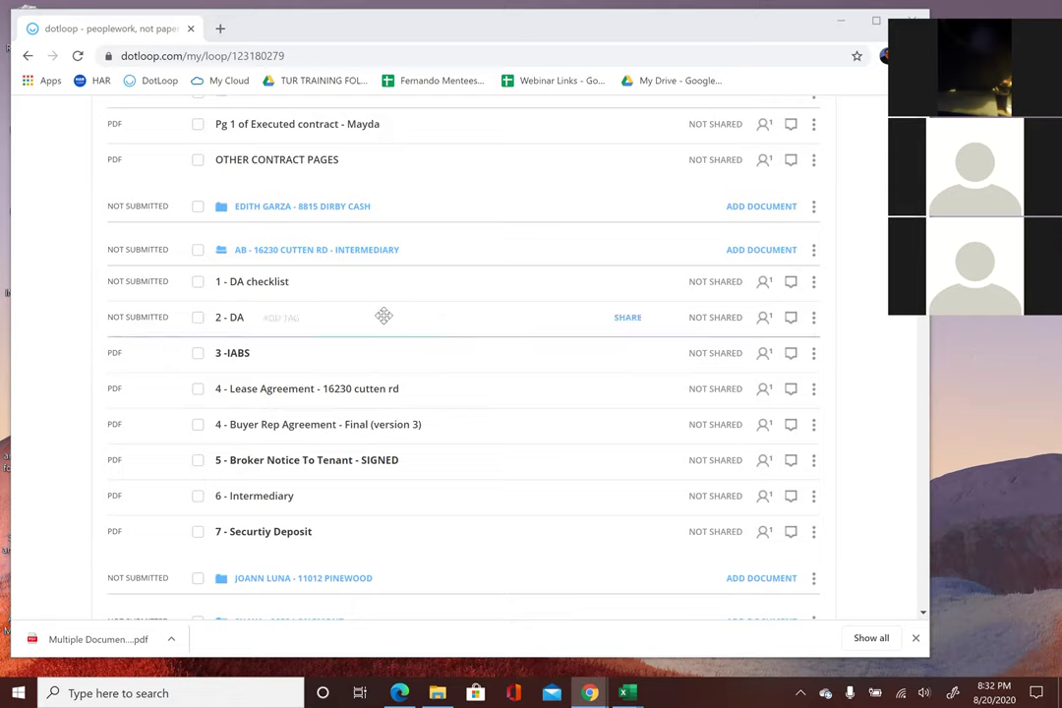
click(197, 391)
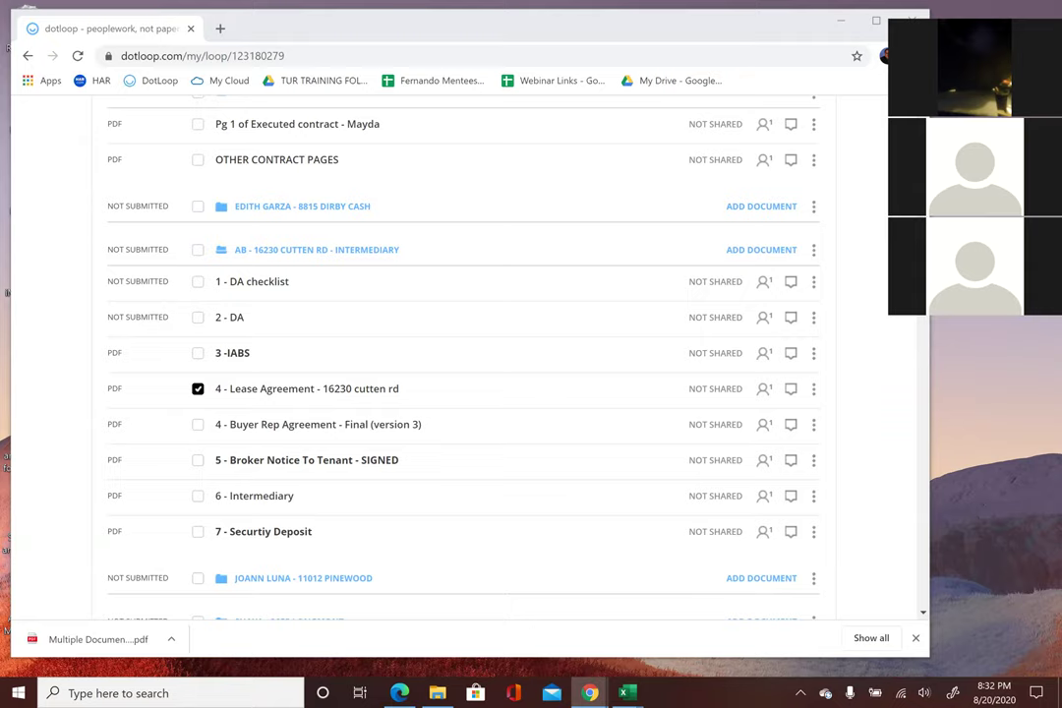
click(198, 461)
click(199, 496)
click(198, 533)
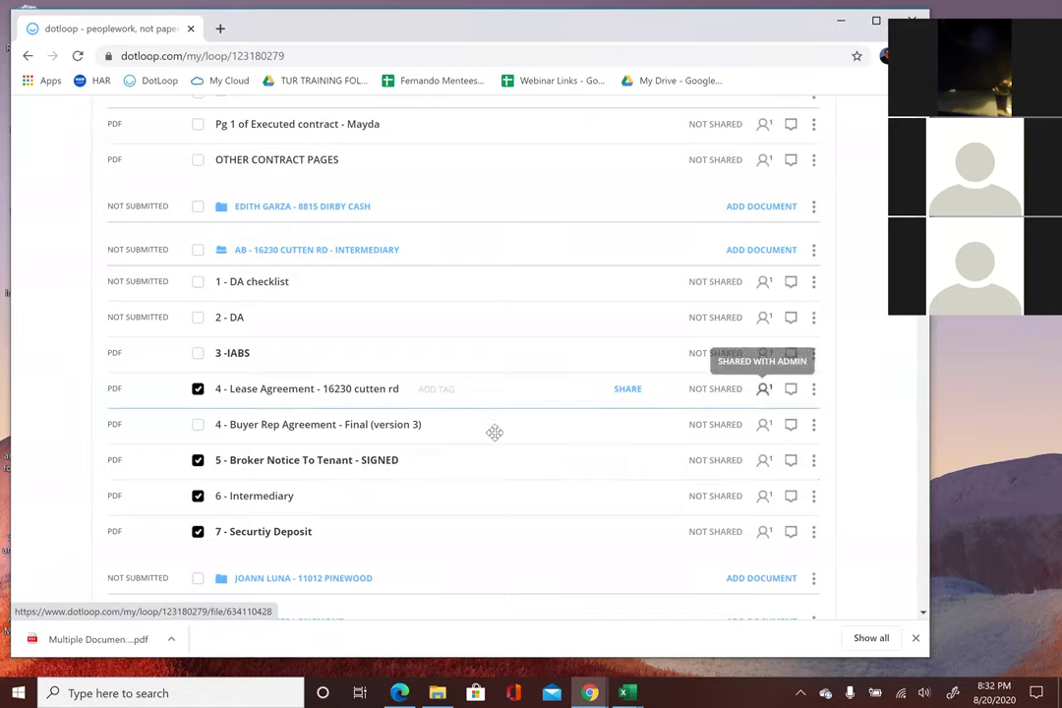
click(199, 391)
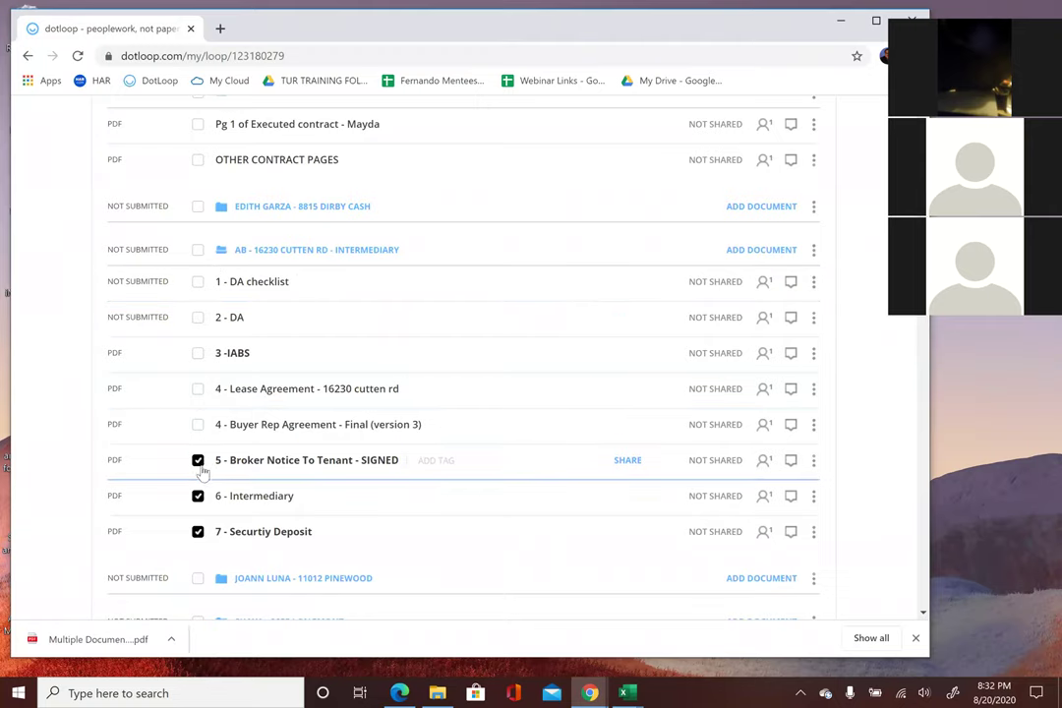
click(198, 462)
click(197, 495)
click(197, 531)
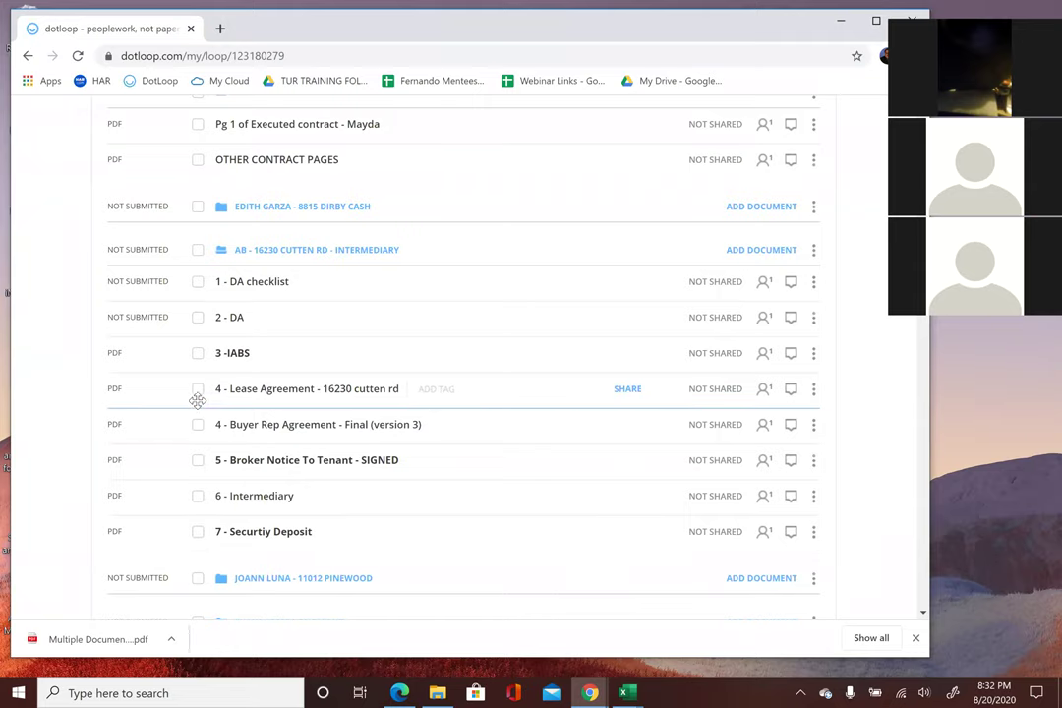
- In the intermediary folder, select 4 - Lease Agreement, 5 - Broker Notice To Tenant - SIGNED, 6 - Intermediary and 7 - Securtiy Deposit
click(198, 398)
scroll(533, 265, up, 3)
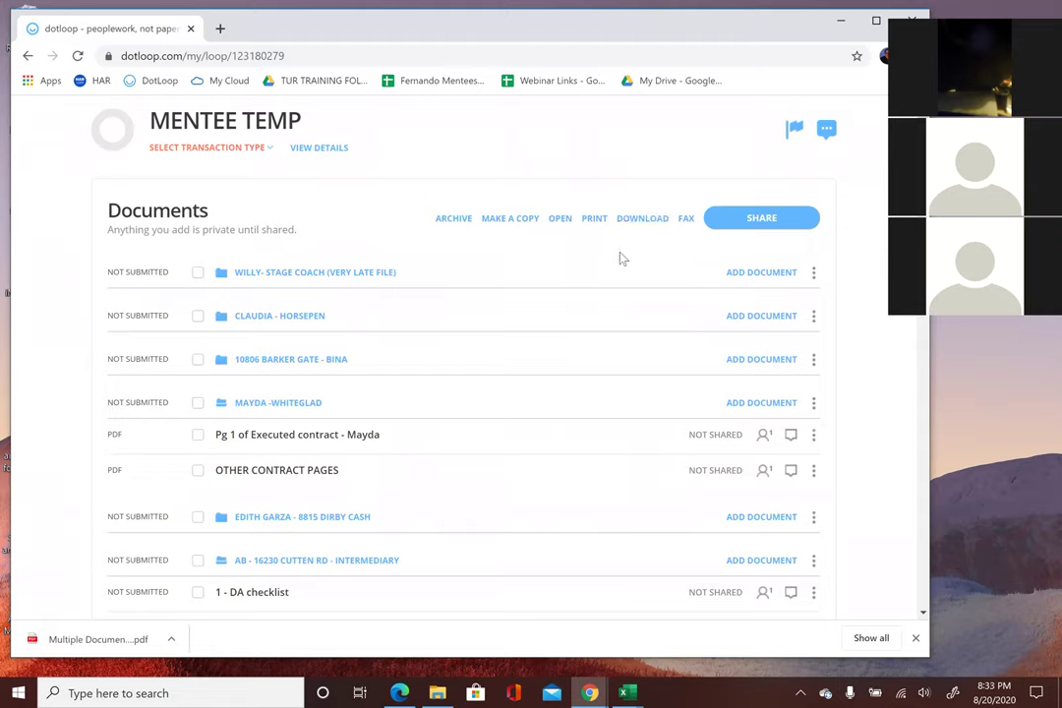
scroll(621, 258, down, 3)
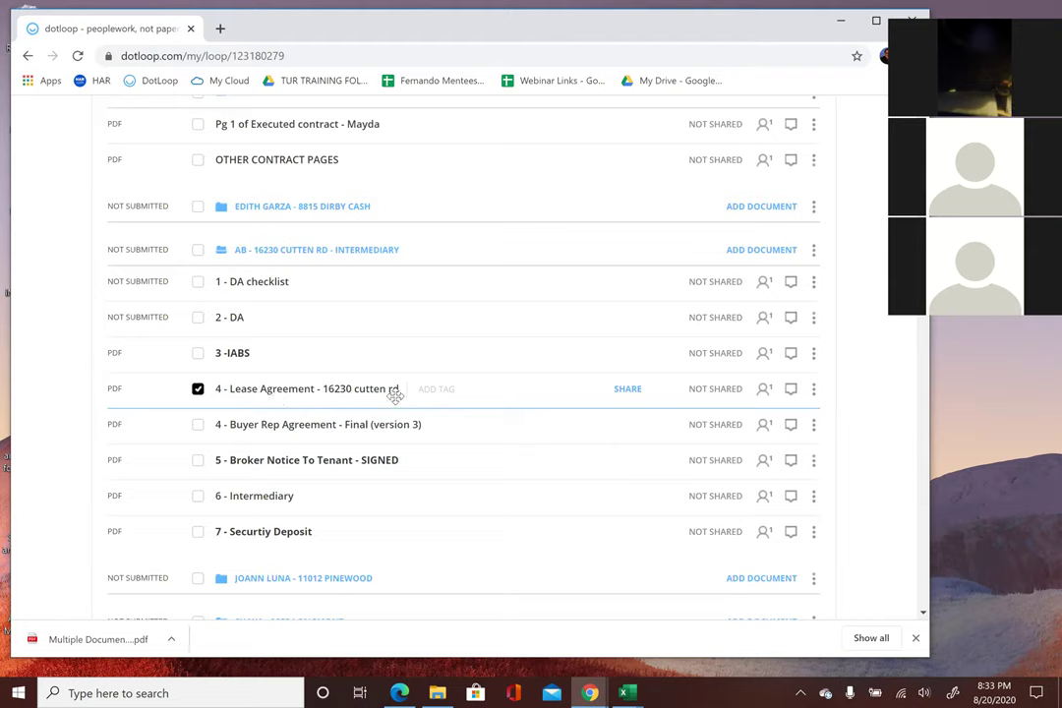
scroll(394, 403, up, 3)
scroll(460, 382, down, 4)
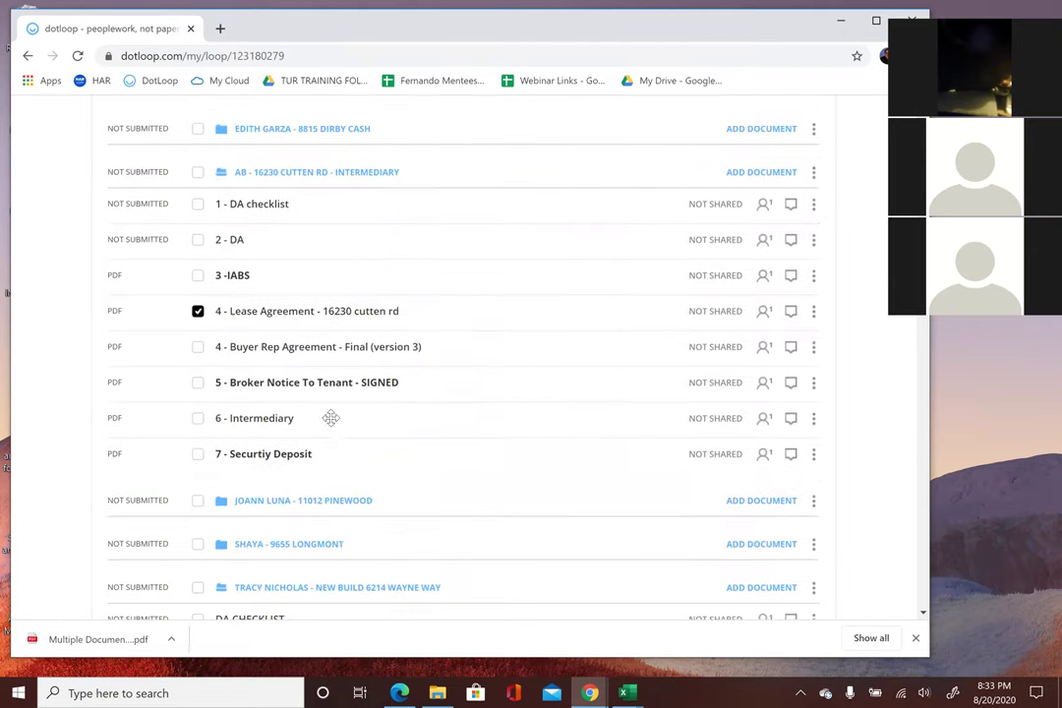
click(198, 384)
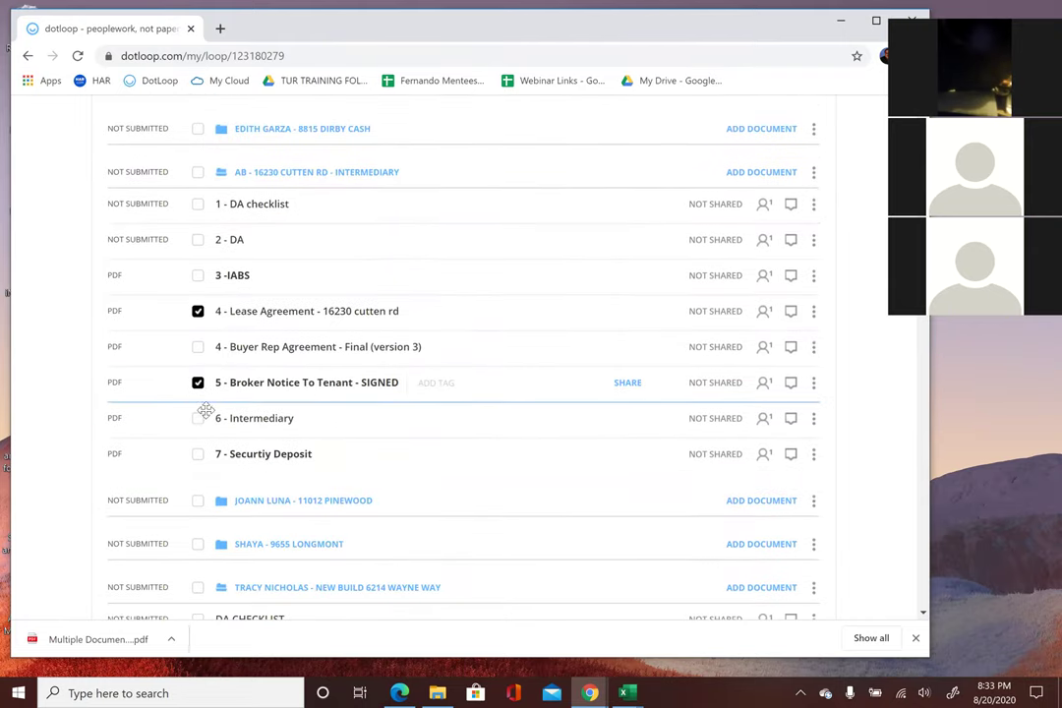
click(197, 418)
click(197, 453)
- Download the selected documents as one merged PDF and open the downloaded file
scroll(482, 397, up, 5)
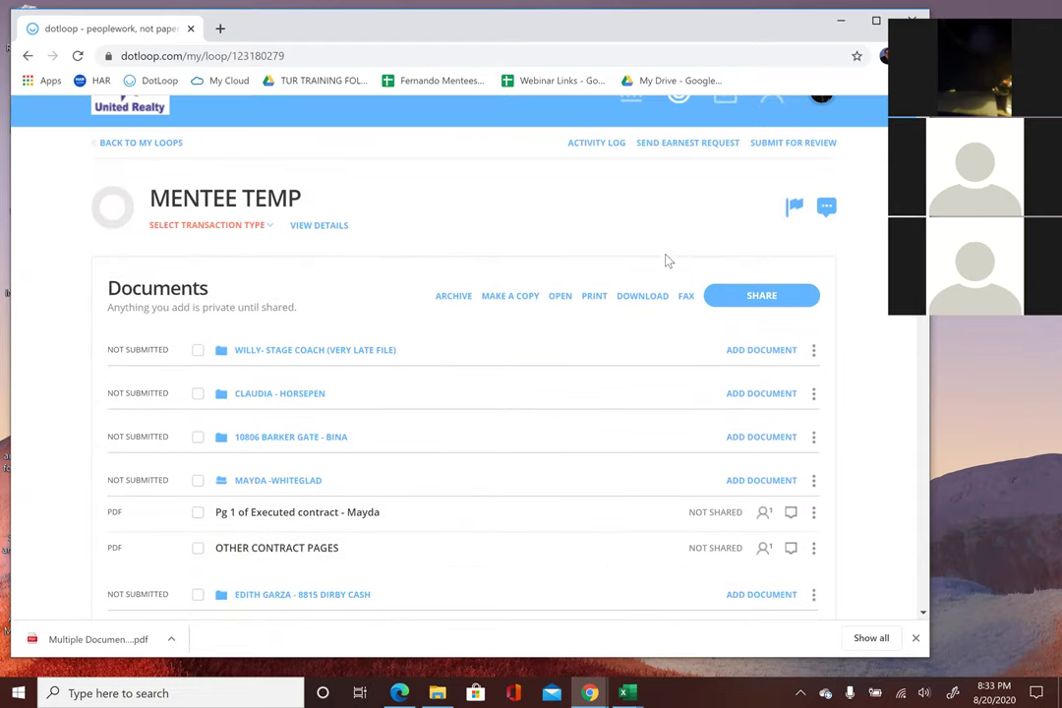
click(639, 302)
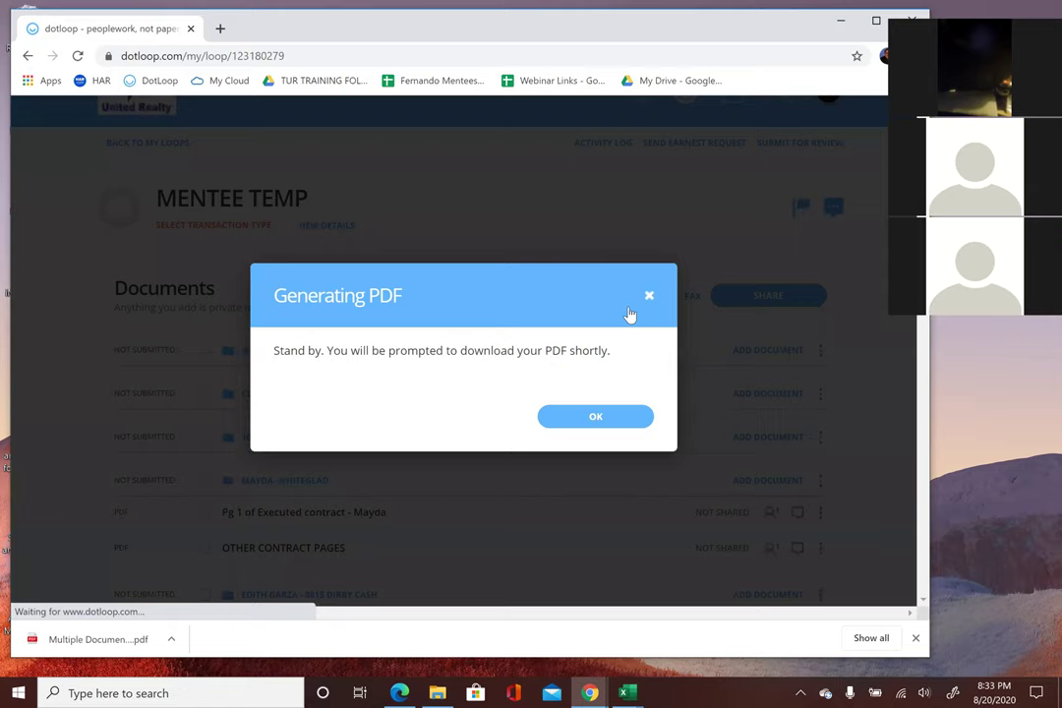
click(595, 419)
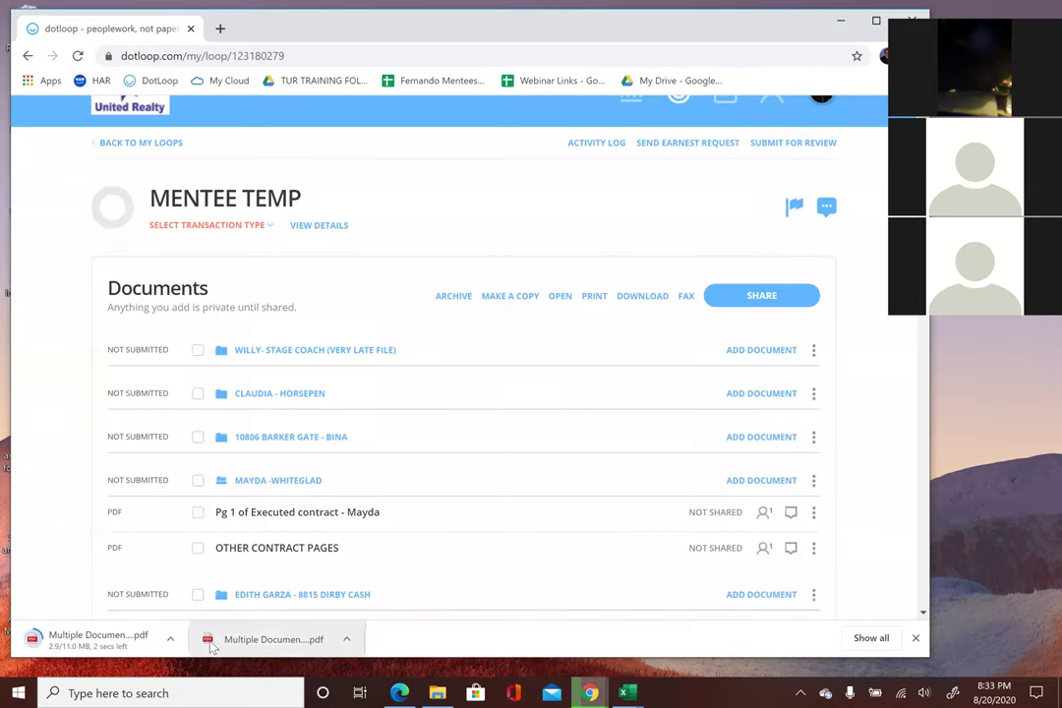
click(98, 640)
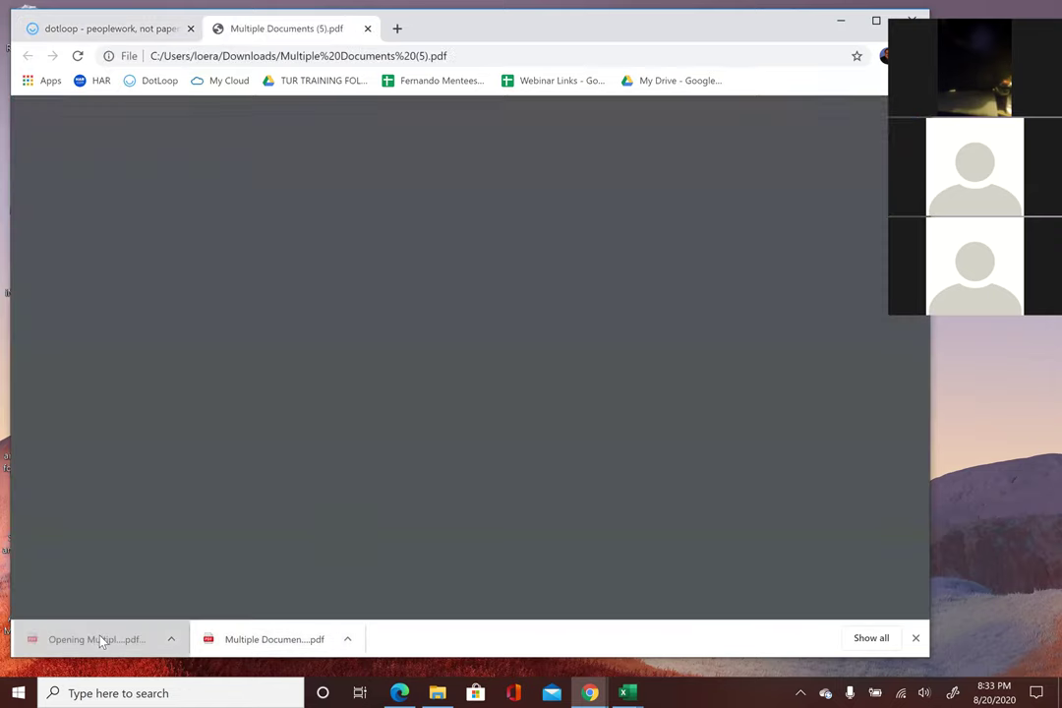
- Look through the merged PDF from the lease agreement to the deposit money orders, checking which documents it contains
scroll(386, 465, down, 10)
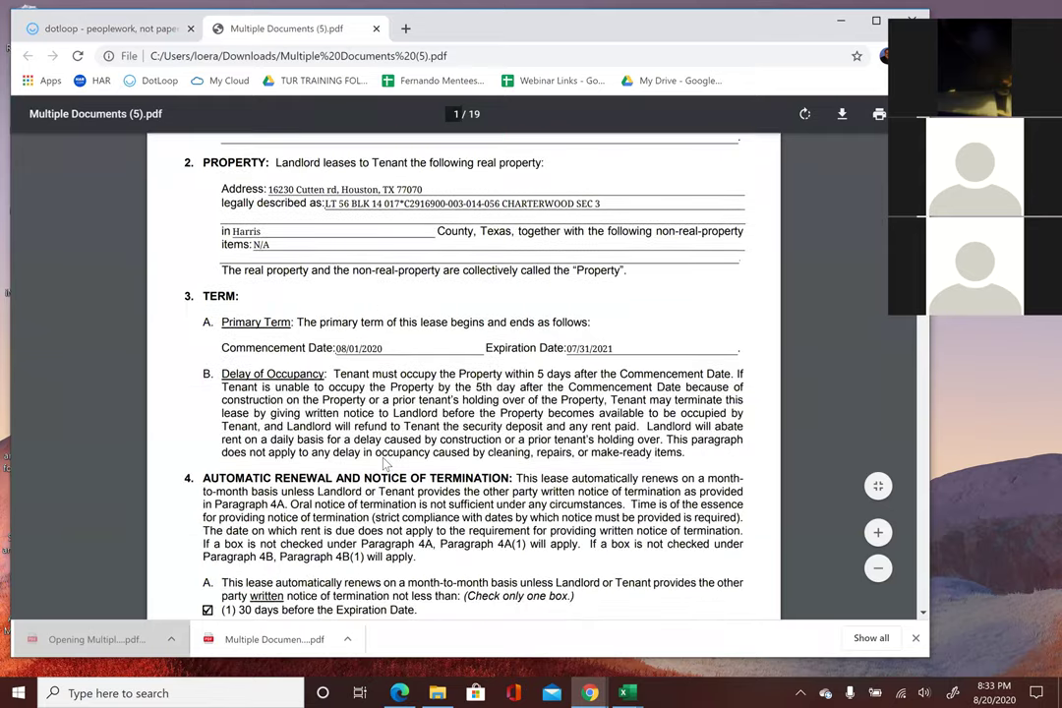
scroll(386, 465, down, 10)
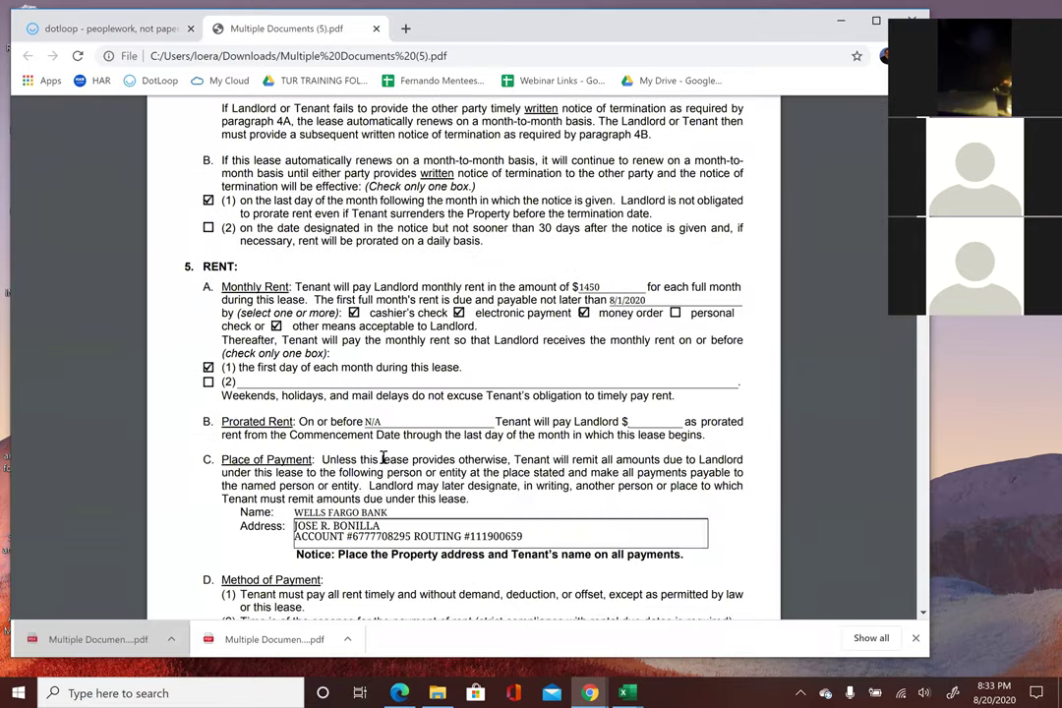
scroll(385, 454, down, 10)
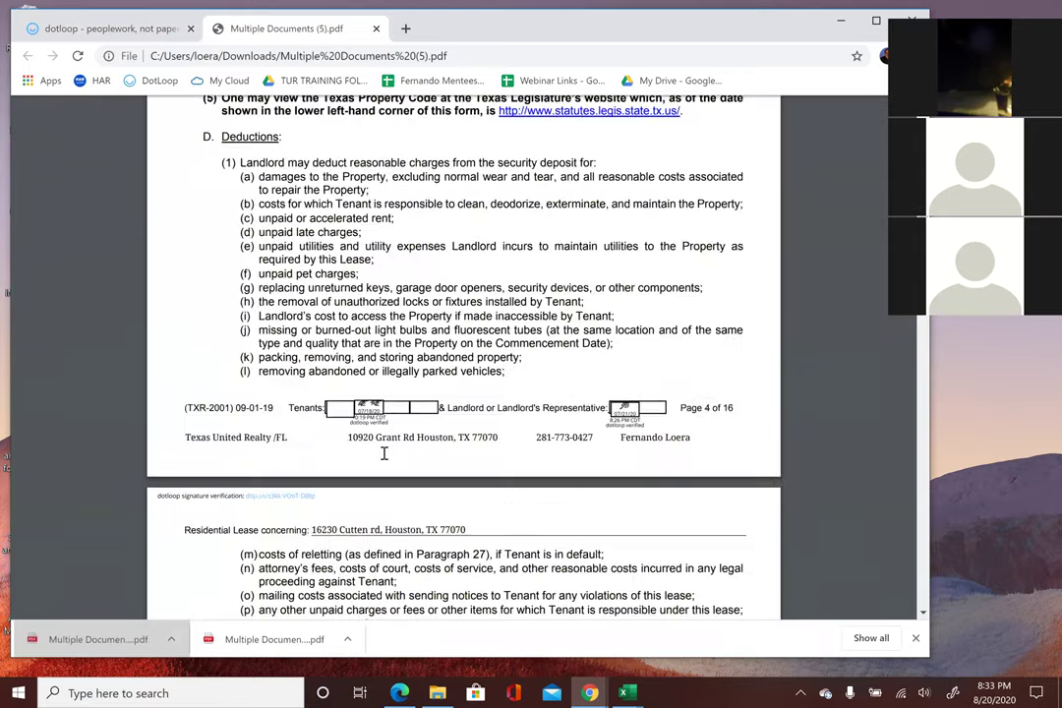
scroll(384, 453, down, 15)
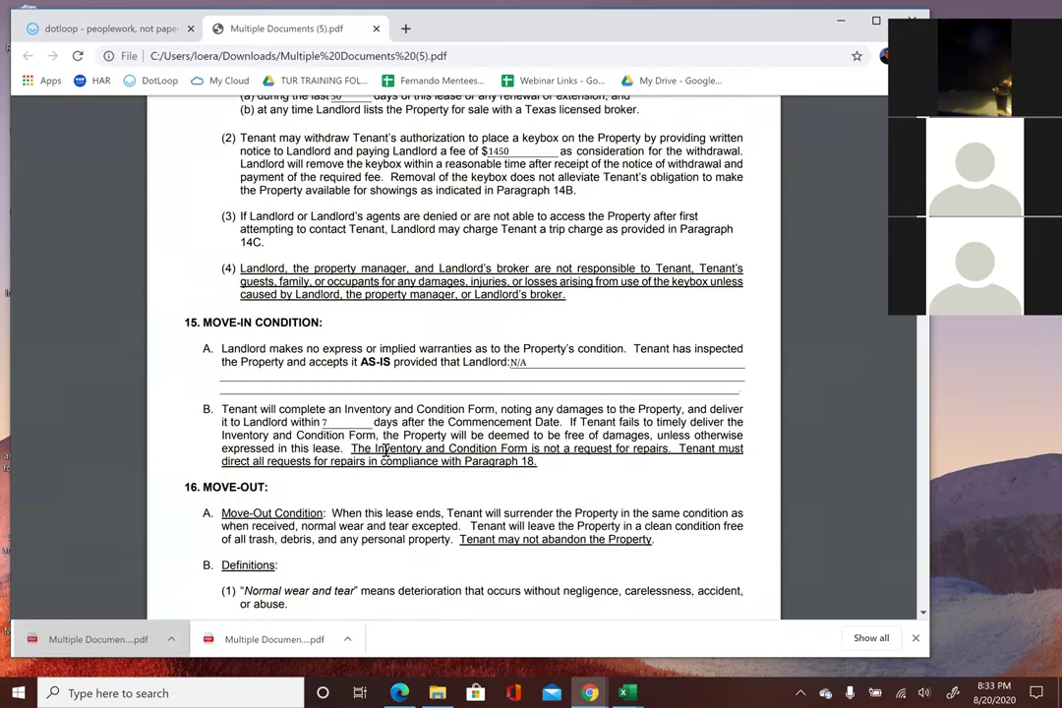
scroll(385, 450, down, 10)
scroll(385, 447, down, 20)
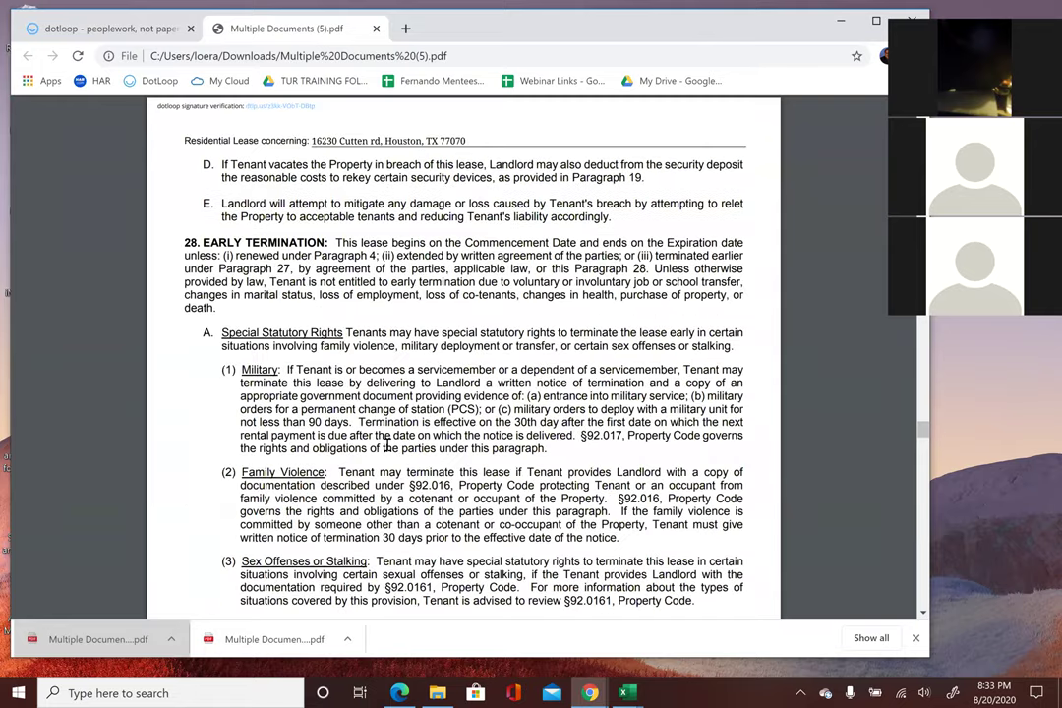
scroll(387, 446, down, 5)
scroll(388, 447, down, 20)
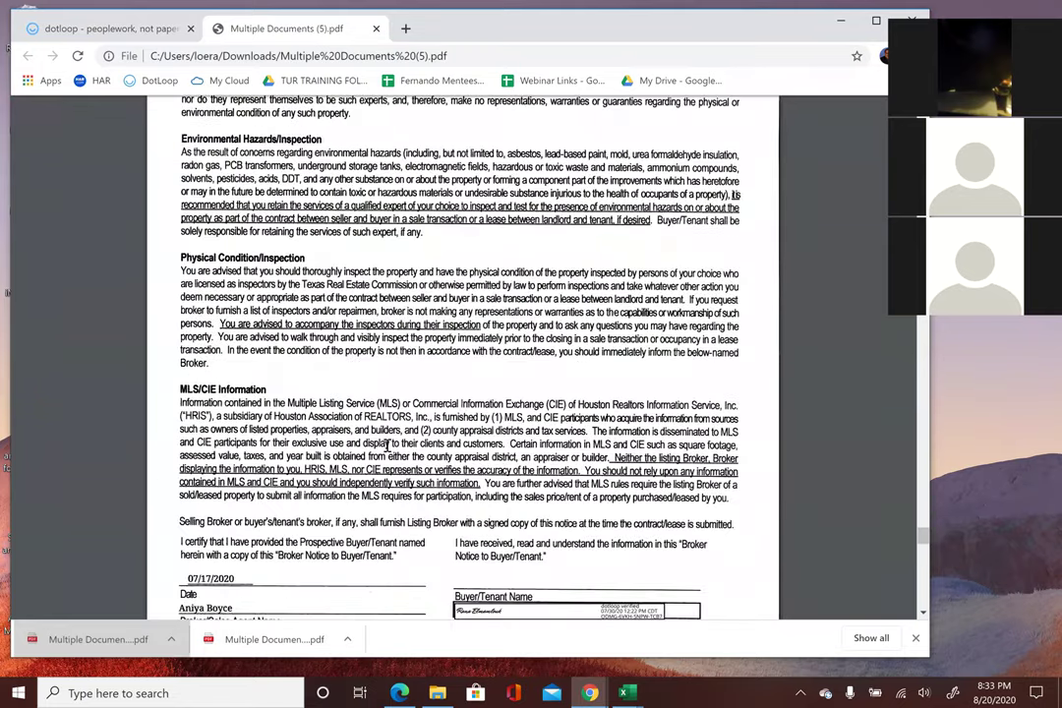
scroll(388, 448, up, 3)
scroll(389, 448, down, 20)
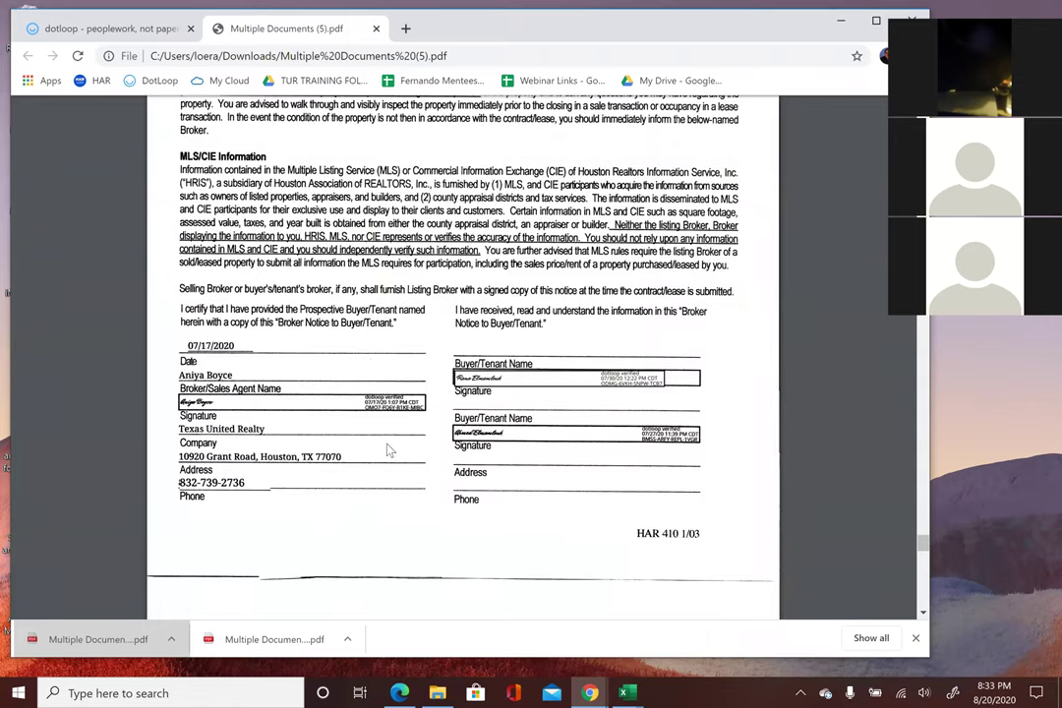
scroll(388, 450, down, 10)
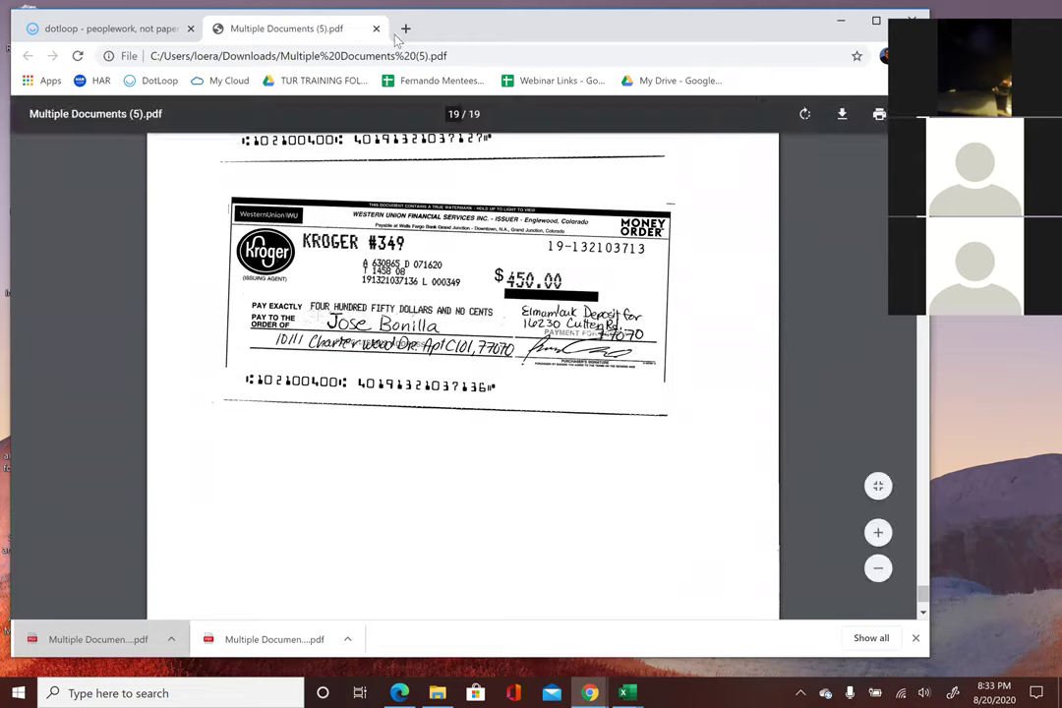
- Save the merged PDF in the Downloads folder under the name "lease agreement packate"
click(841, 114)
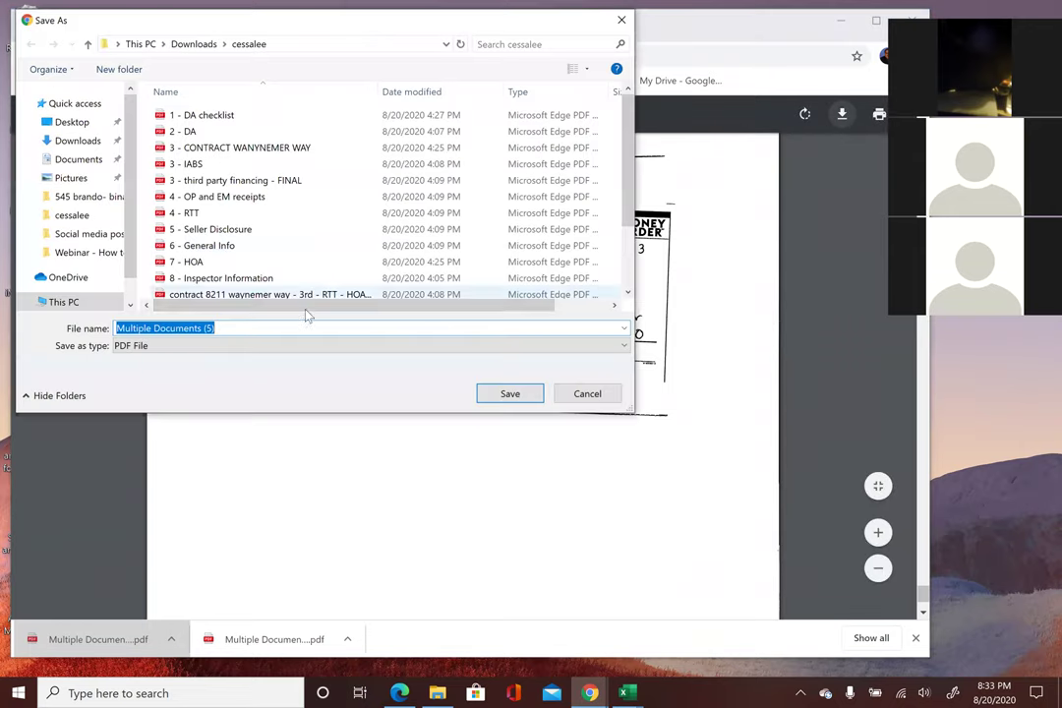
click(83, 141)
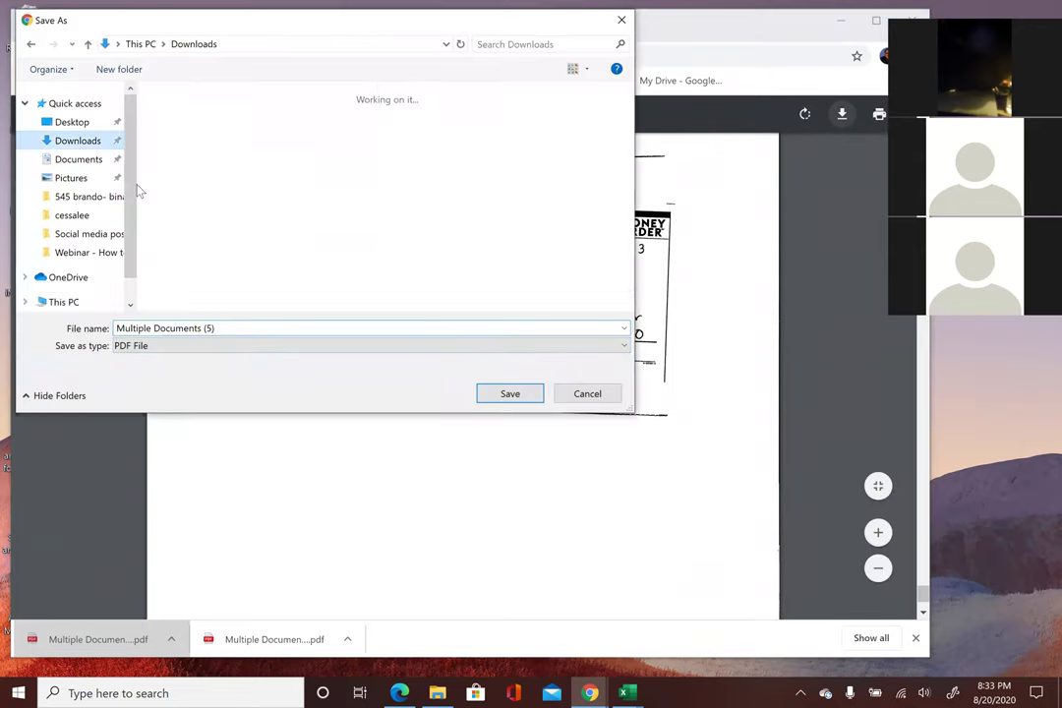
click(231, 328)
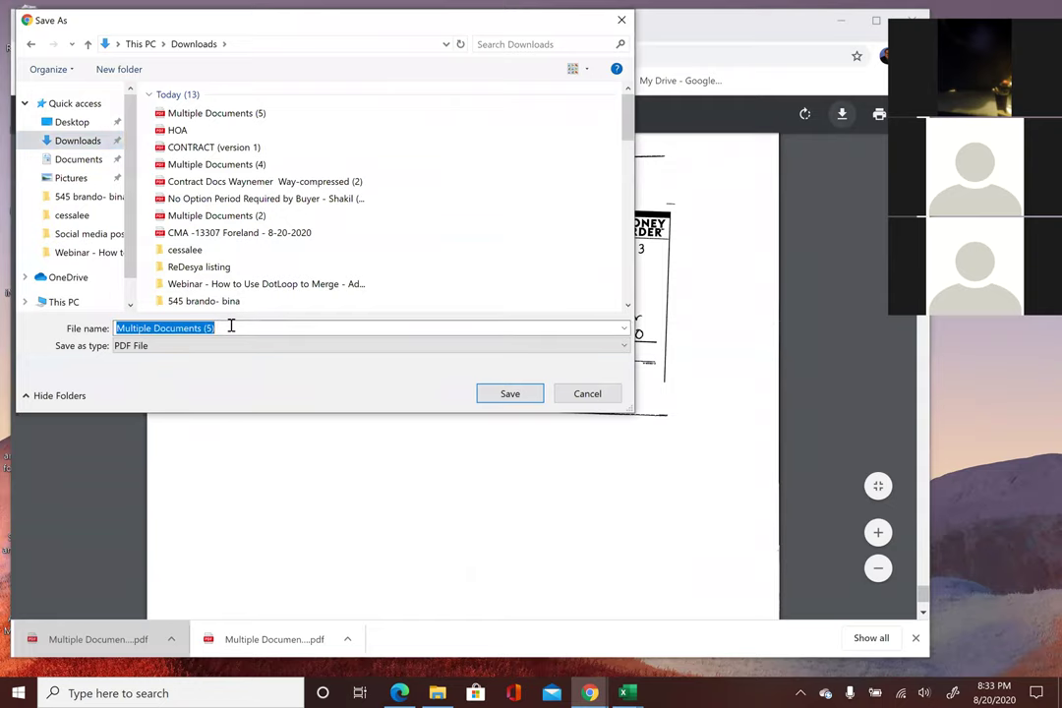
text(lease agreement packate)
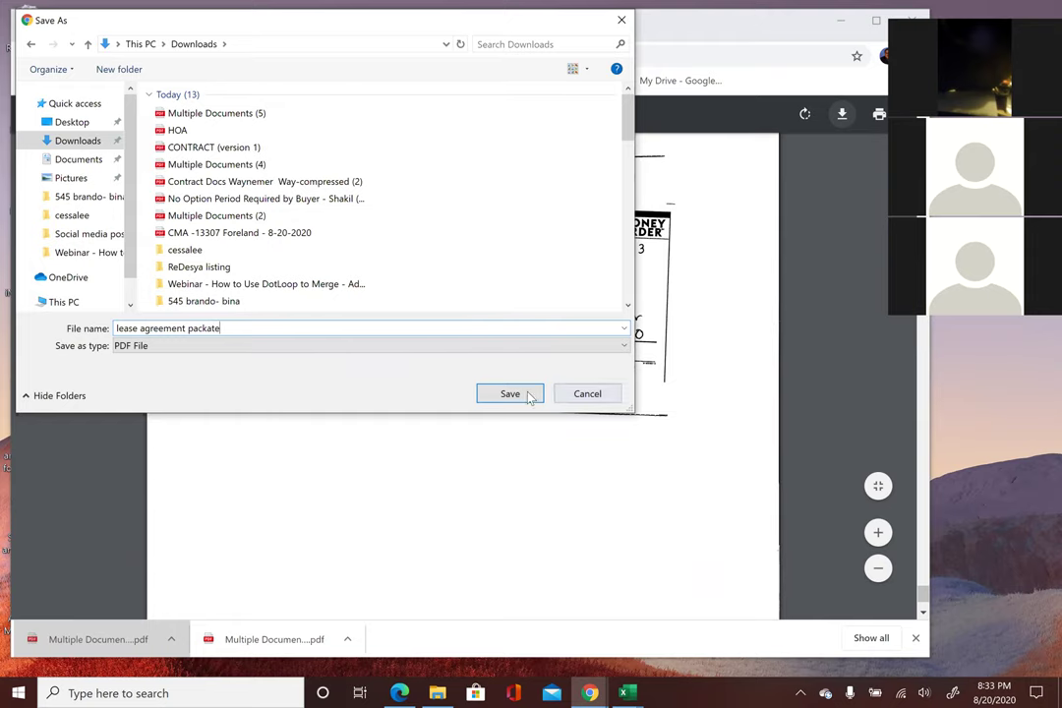
click(527, 394)
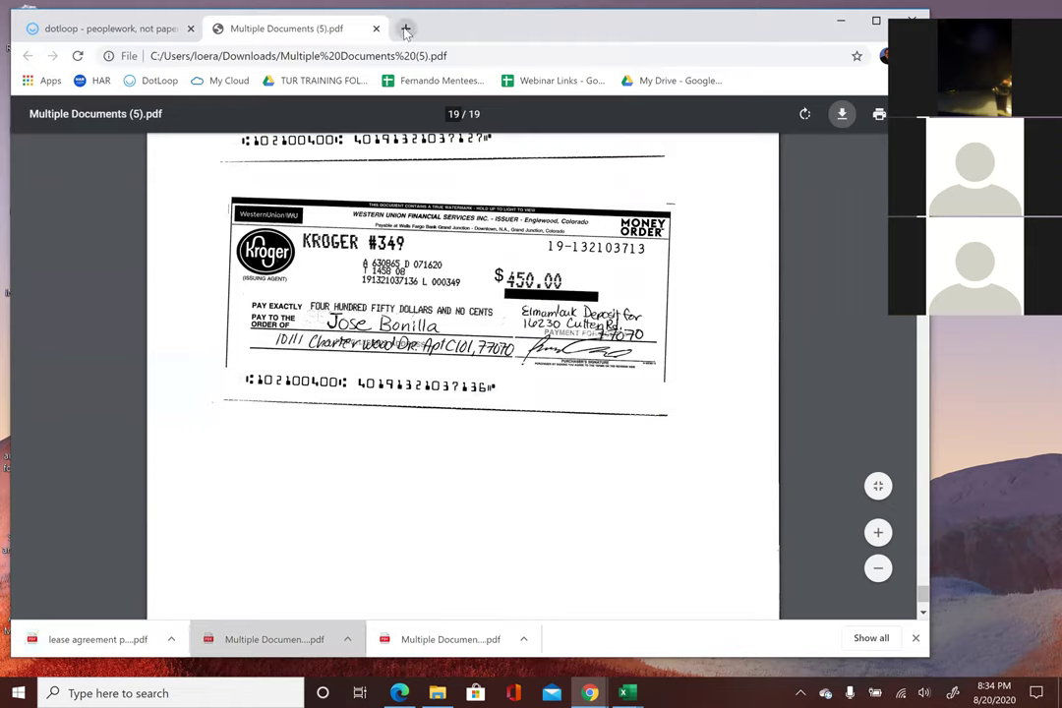
- Open Yahoo Mail in a new browser tab and start composing a new email
click(589, 693)
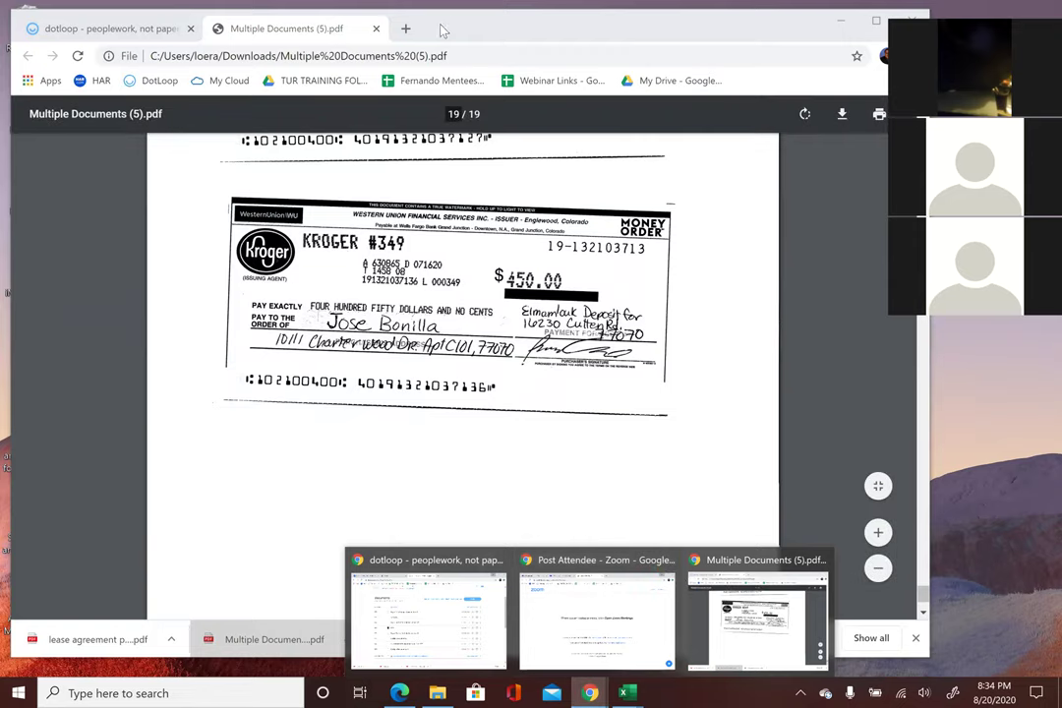
click(405, 29)
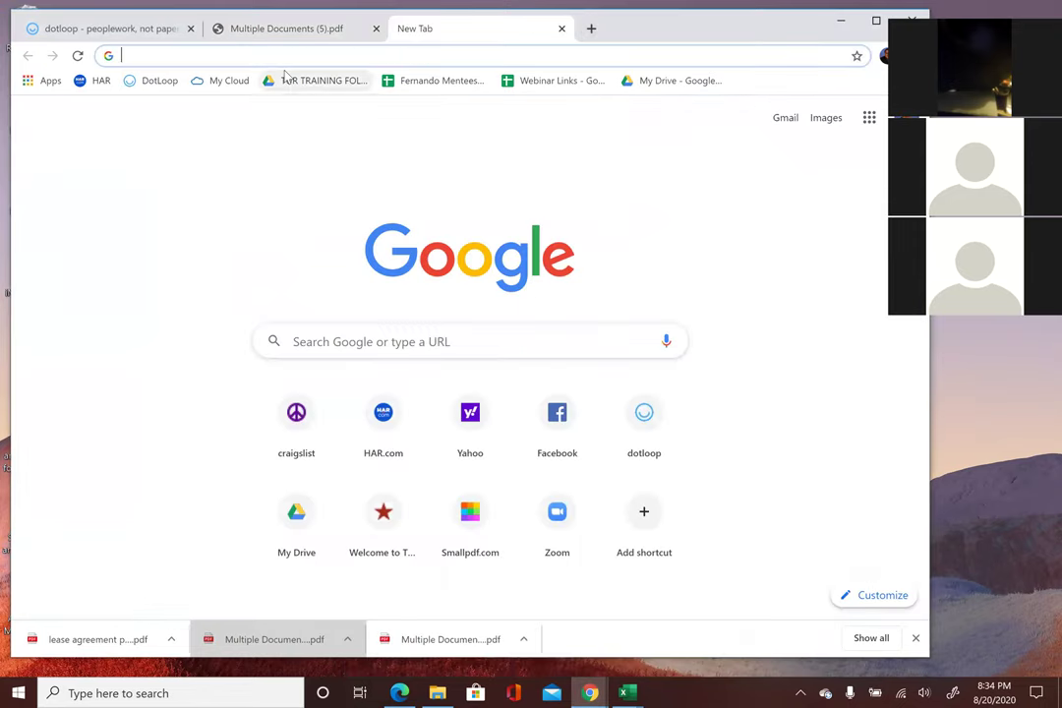
text(yahoo)
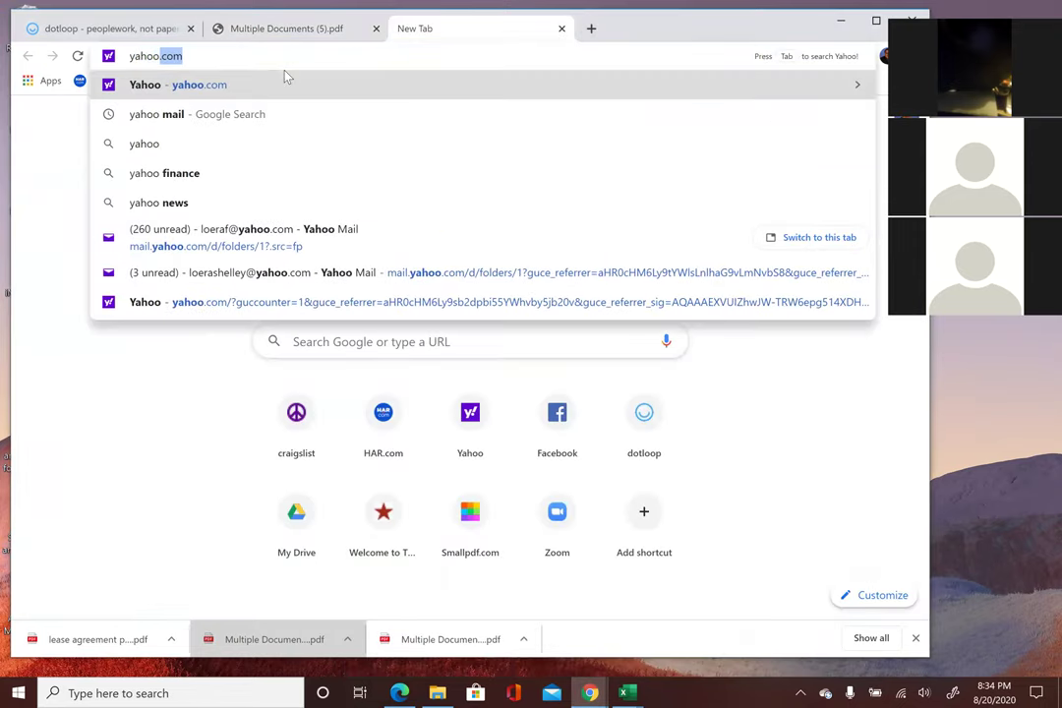
key(Return)
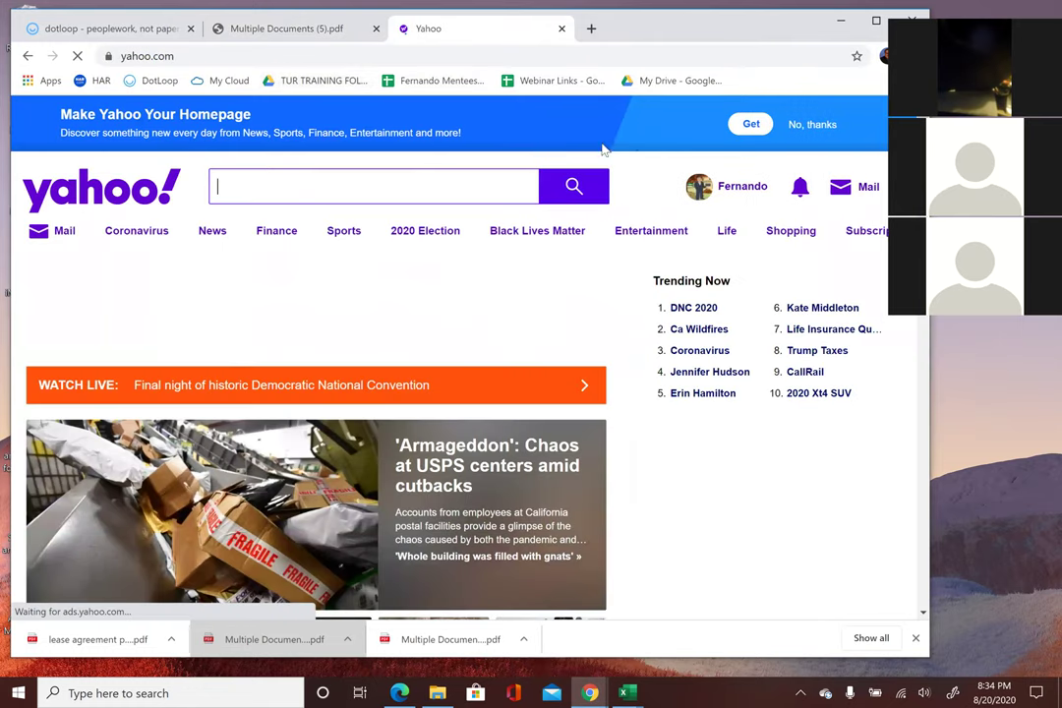
click(863, 188)
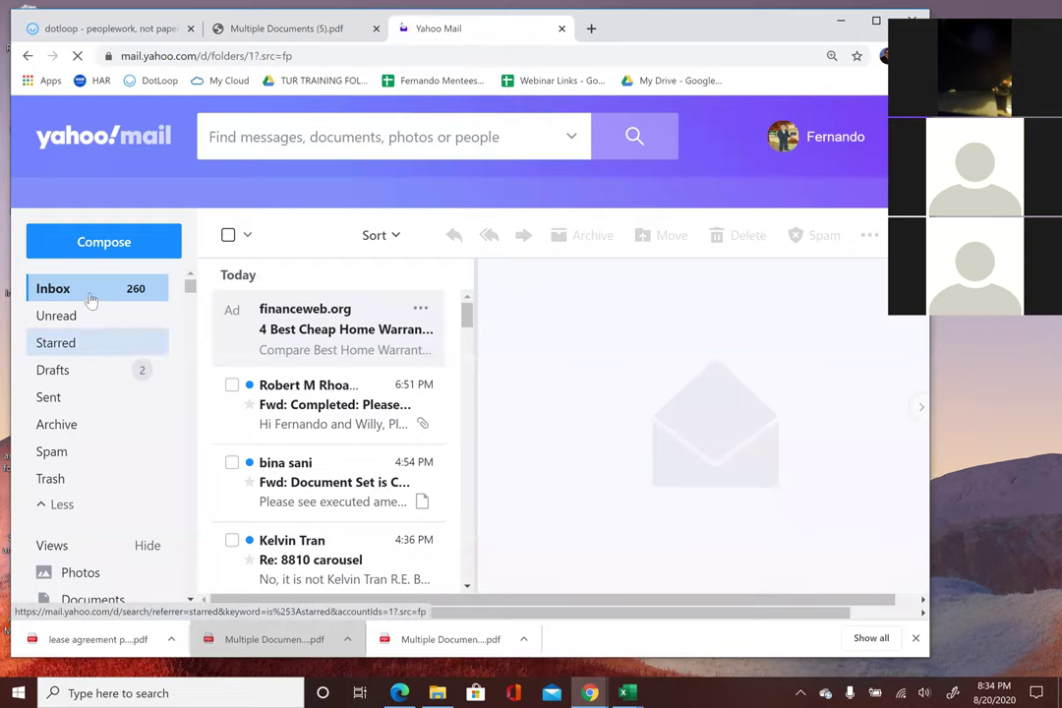
click(115, 240)
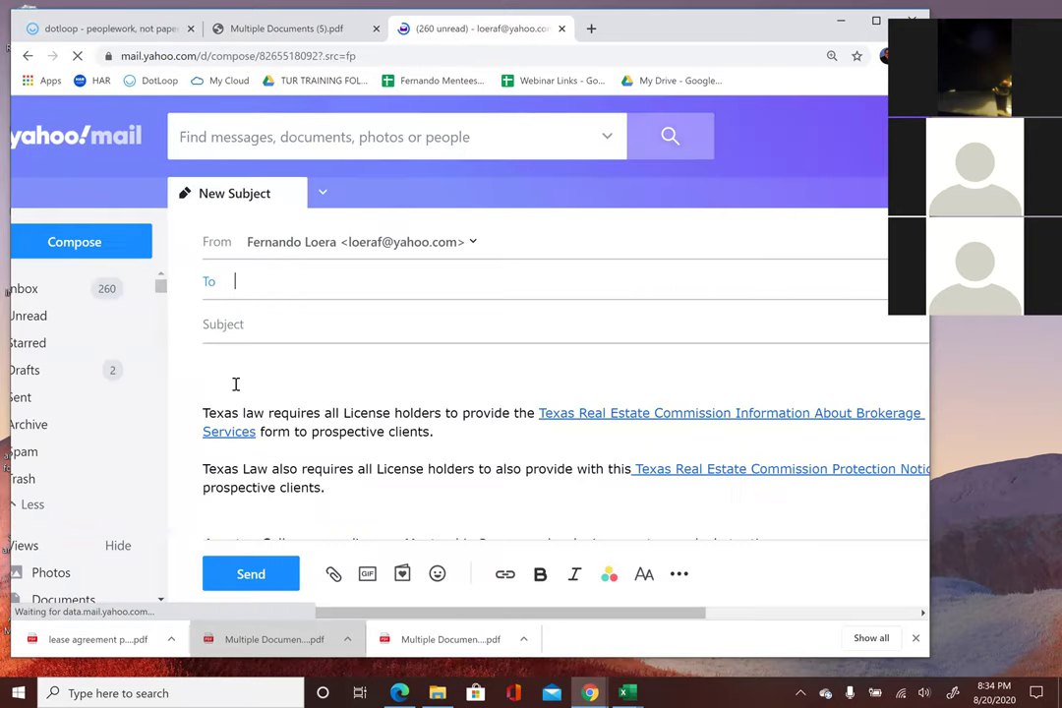
- Address the email to "listing agent name" and enter the property's street address as the subject
text(listing agent n)
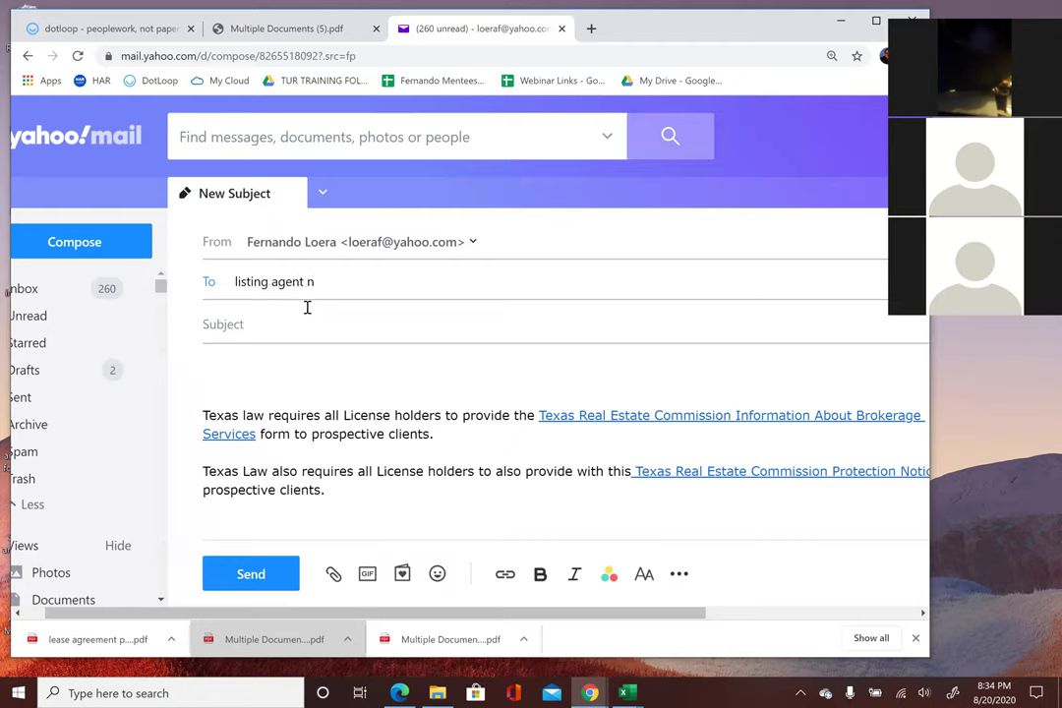
text(maeme)
click(312, 326)
text(123 m)
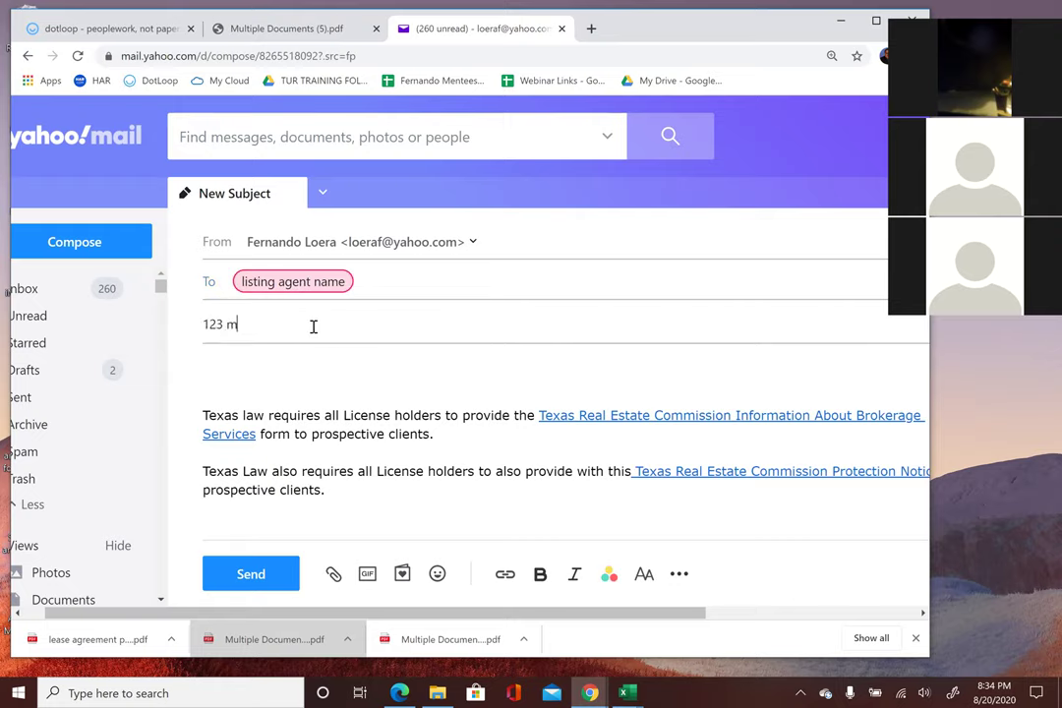
text(ain st.)
- Remove the Texas law notices and mentorship line from the body, and write "here is the lease agreement and other document" above the signature
drag(311, 396, 343, 521)
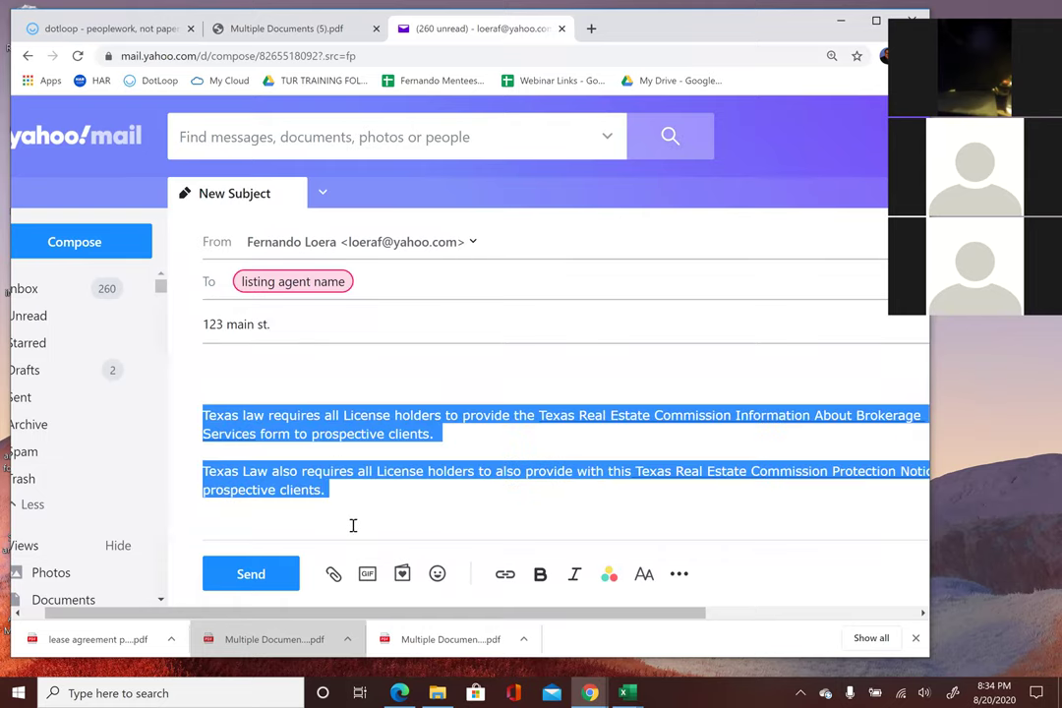
key(BackSpace)
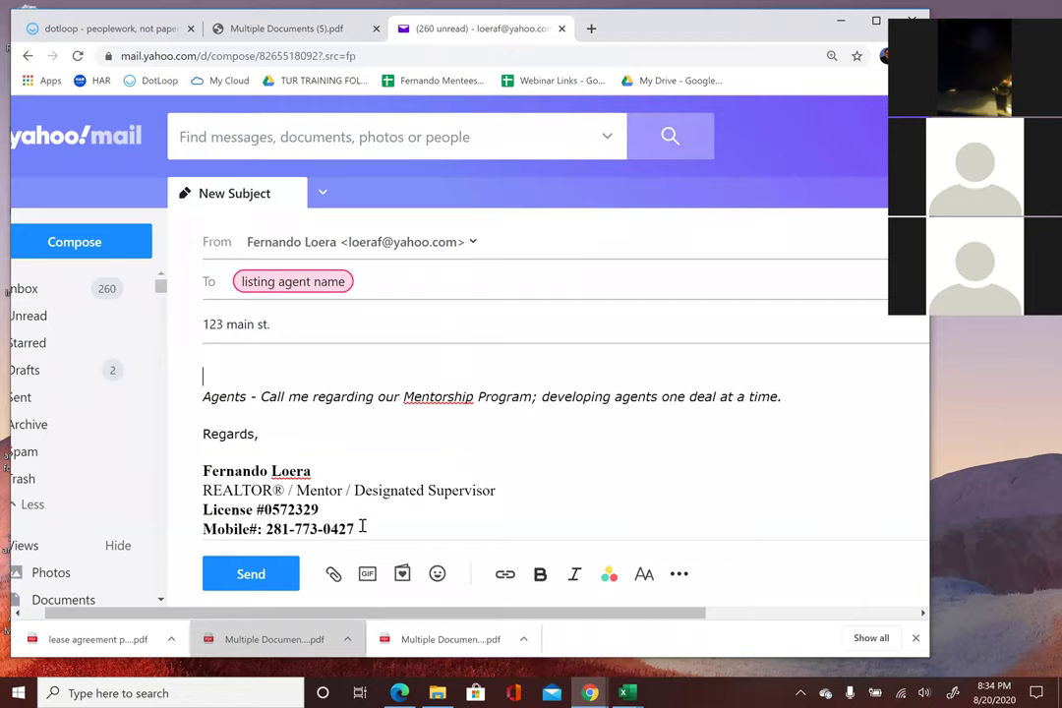
drag(794, 394, 165, 363)
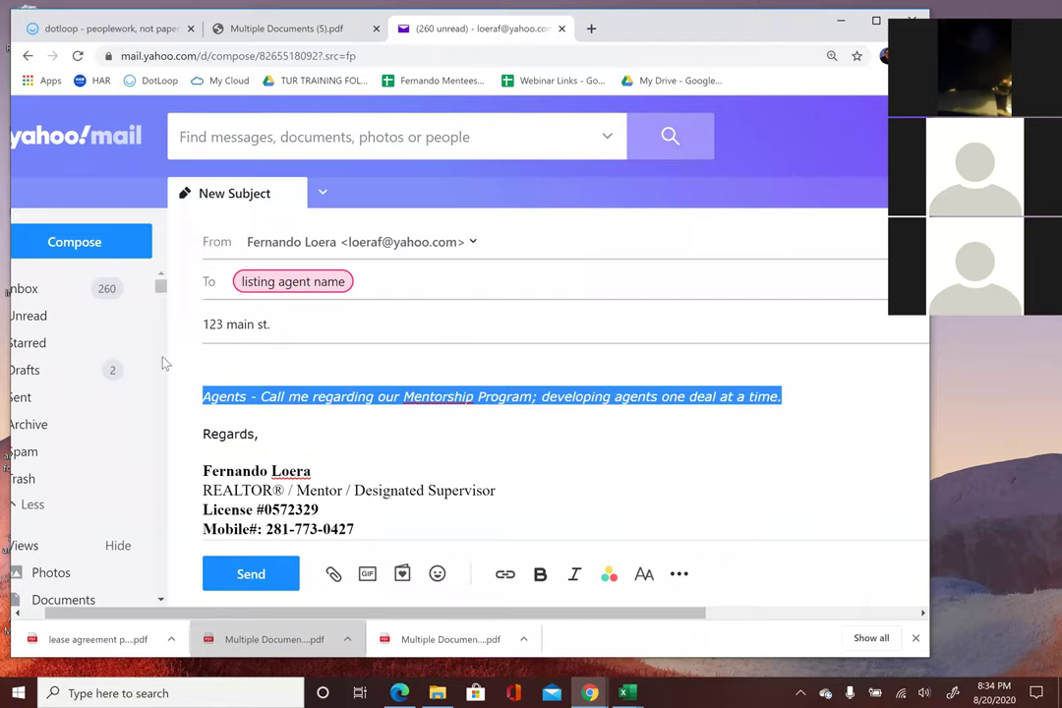
key(BackSpace)
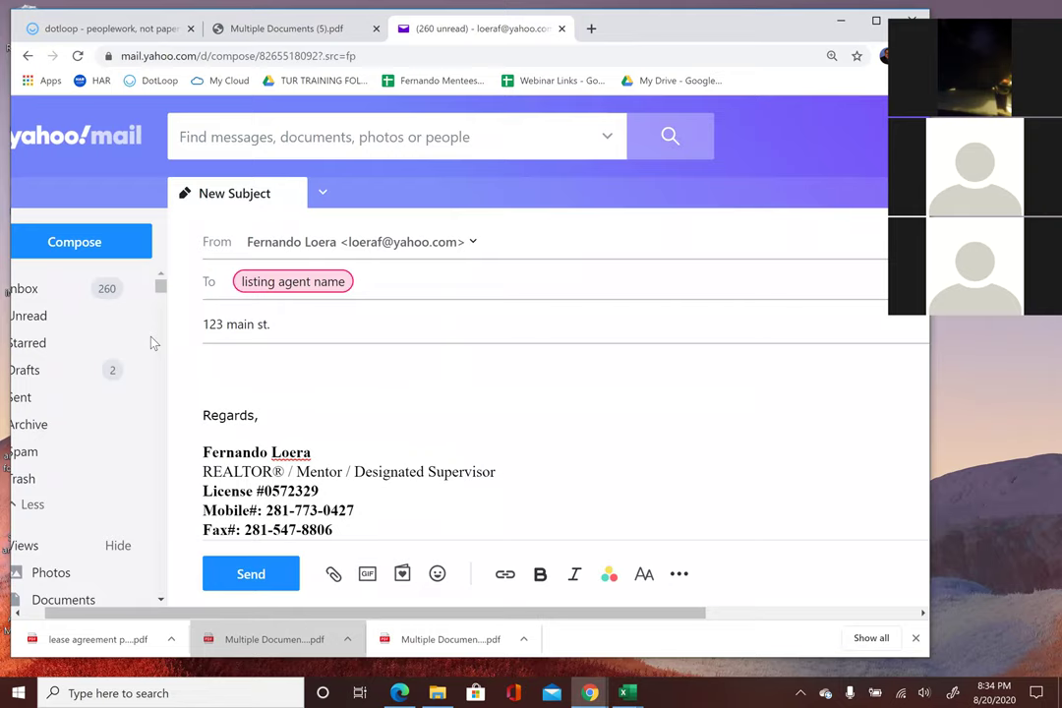
text(here is the lease agreem)
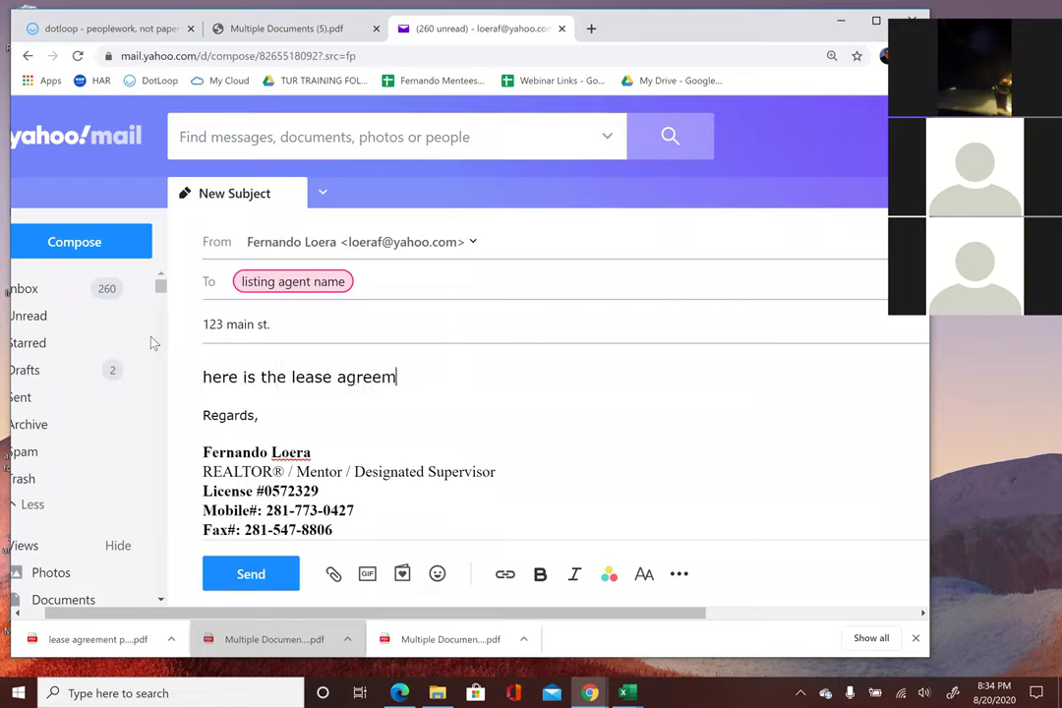
text(ent and other document)
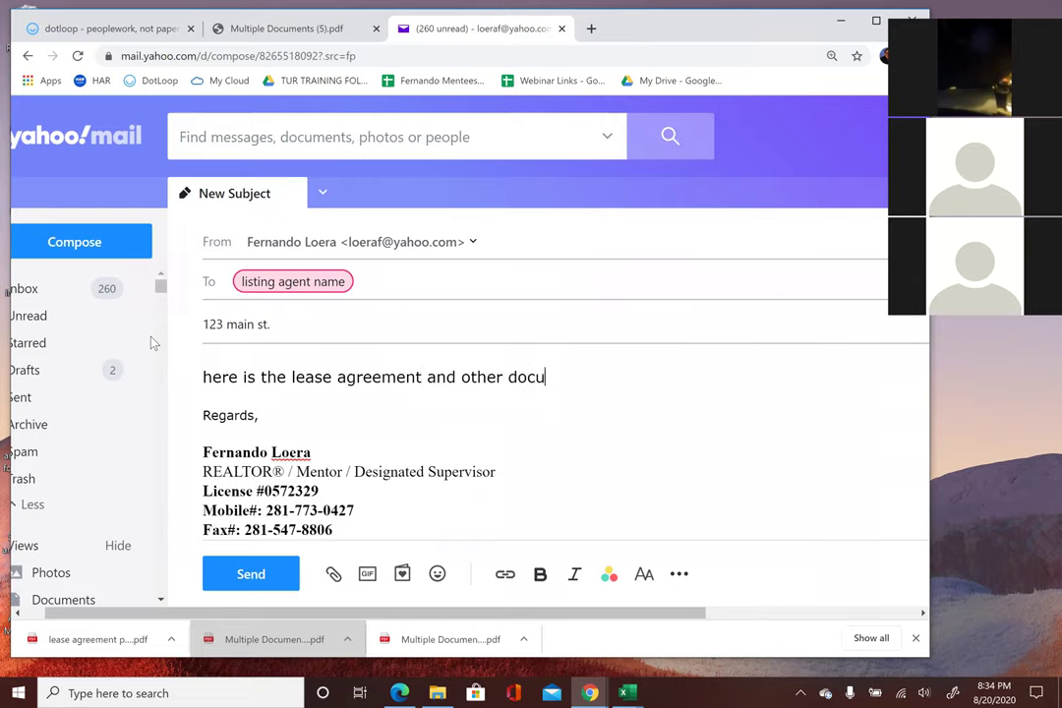
- Attach the "lease agreement packate" PDF from the Downloads folder to the email
click(333, 573)
click(393, 526)
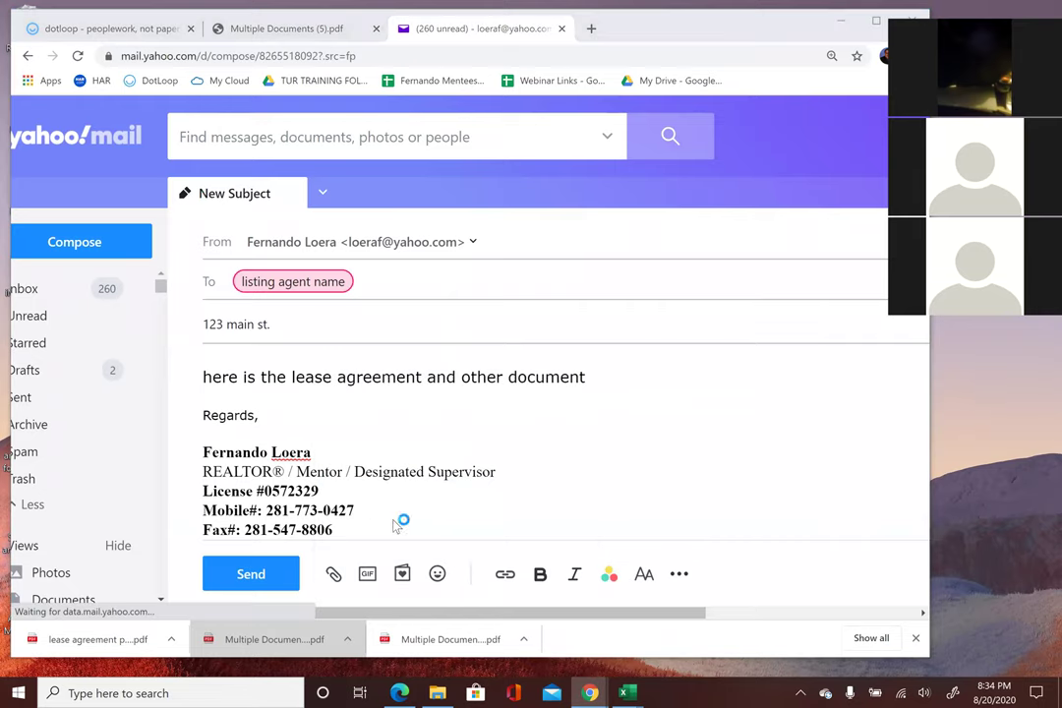
click(67, 141)
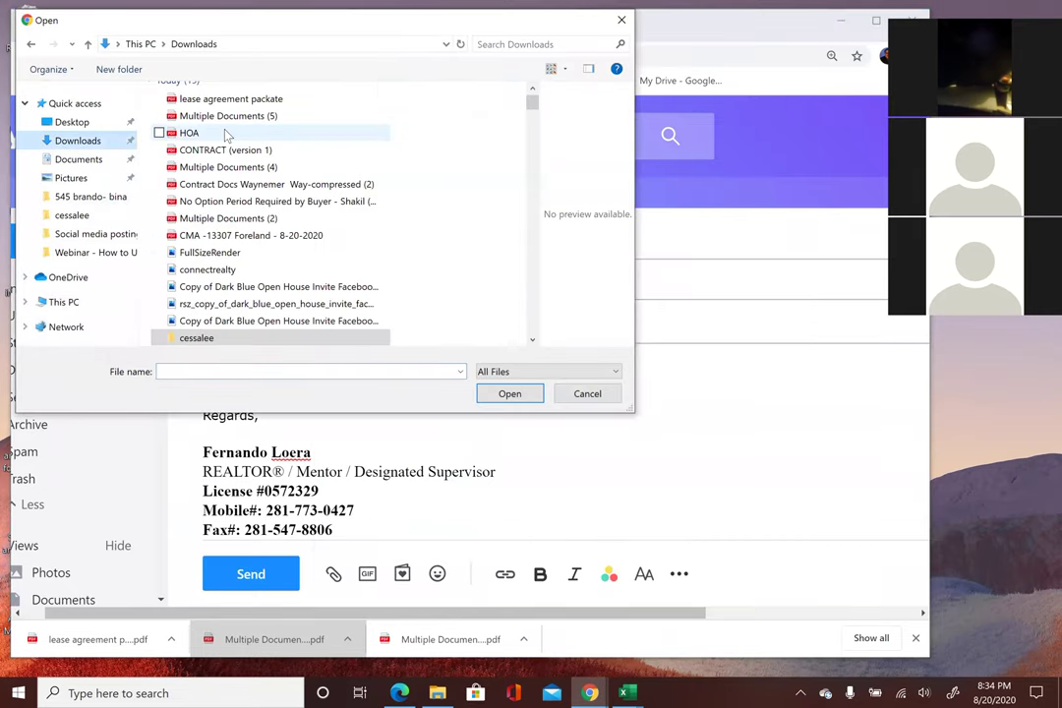
click(236, 114)
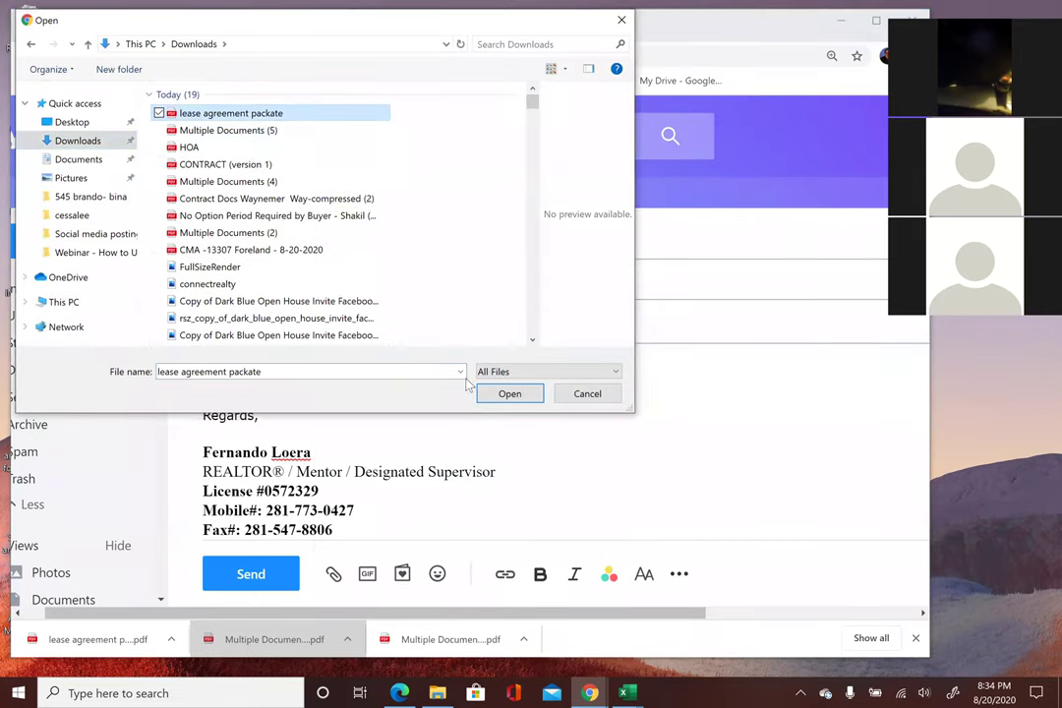
click(507, 393)
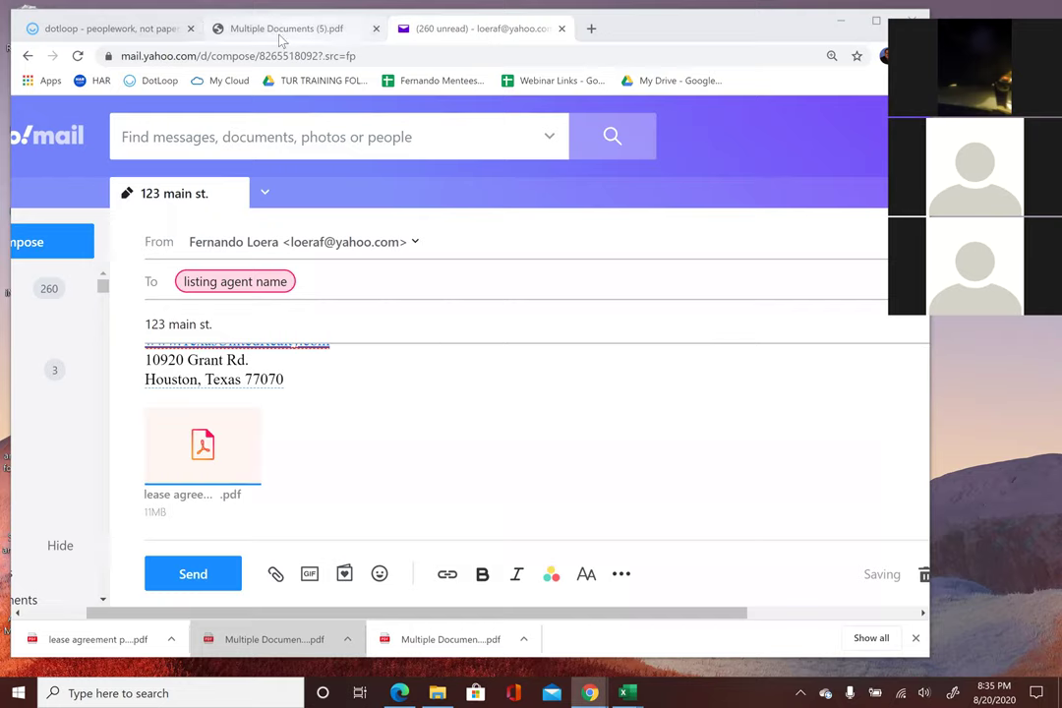
- Back in dotloop, add 1 - DA checklist, 2 - DA, 3 -IABS and 4 - Buyer Rep Agreement to the intermediary folder's selected documents
click(108, 29)
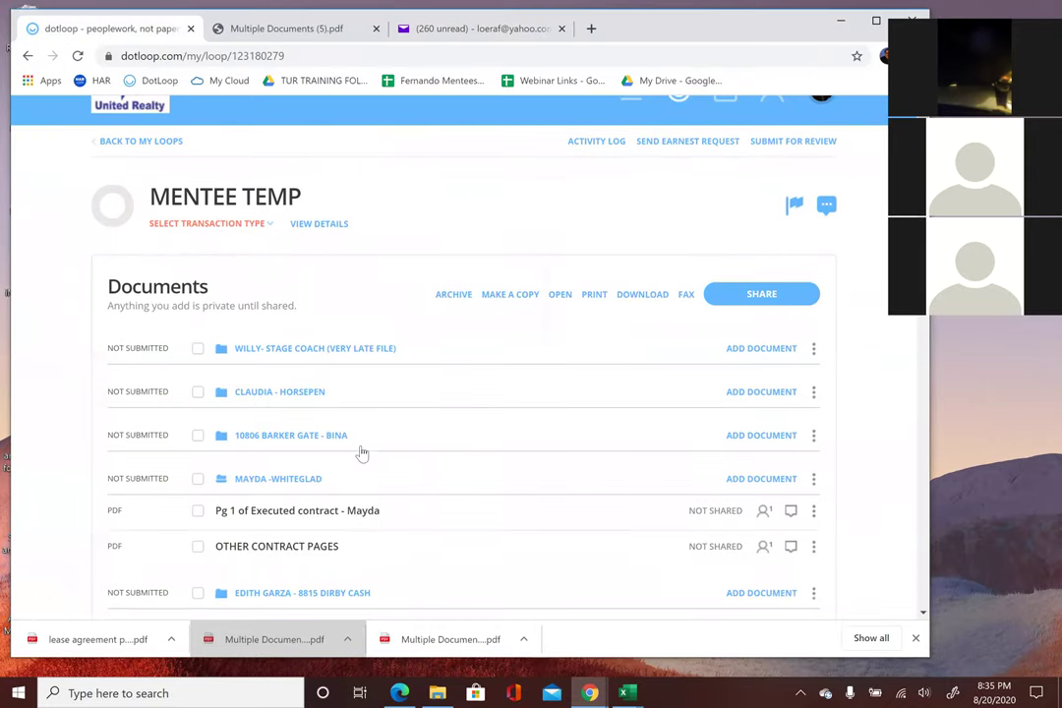
scroll(360, 452, down, 5)
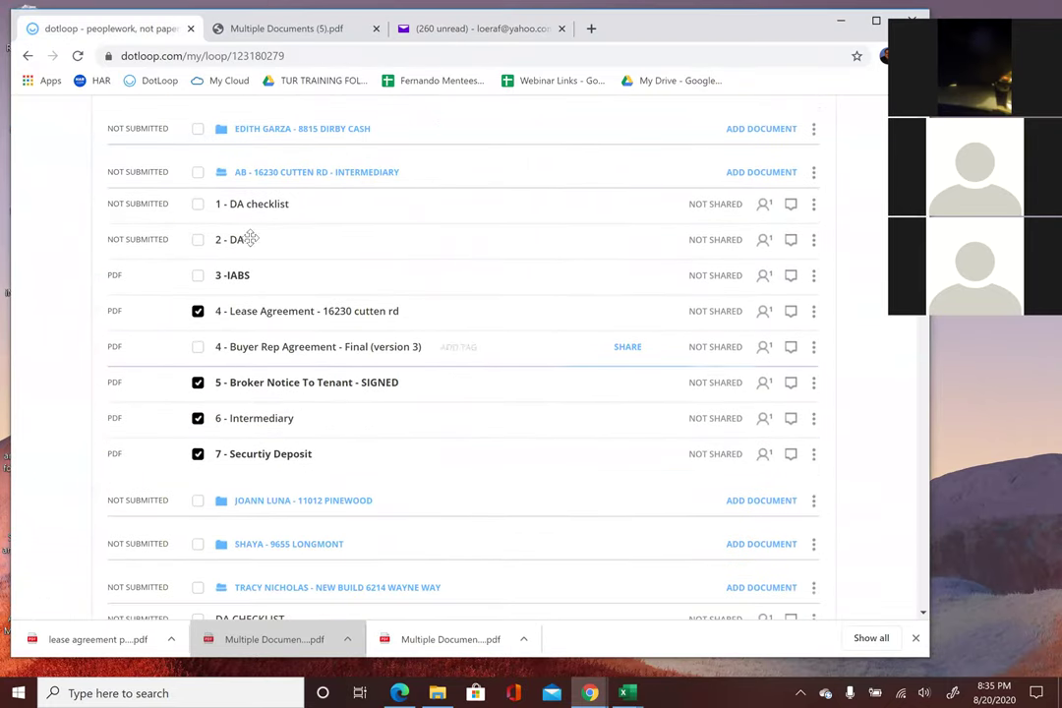
click(197, 204)
click(198, 240)
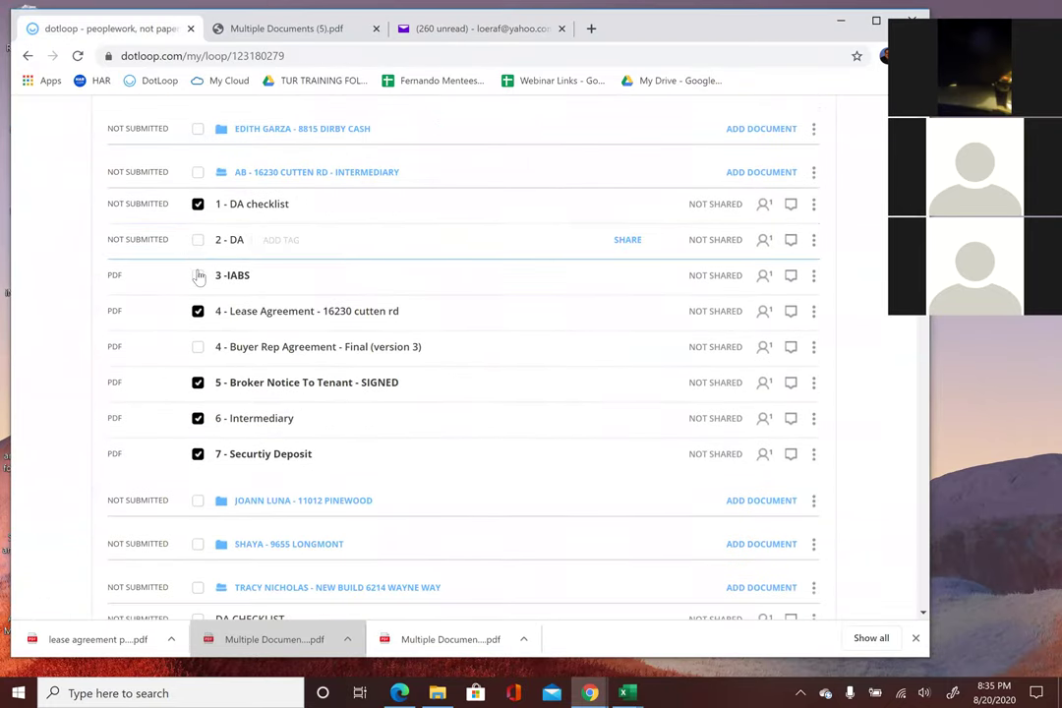
click(198, 276)
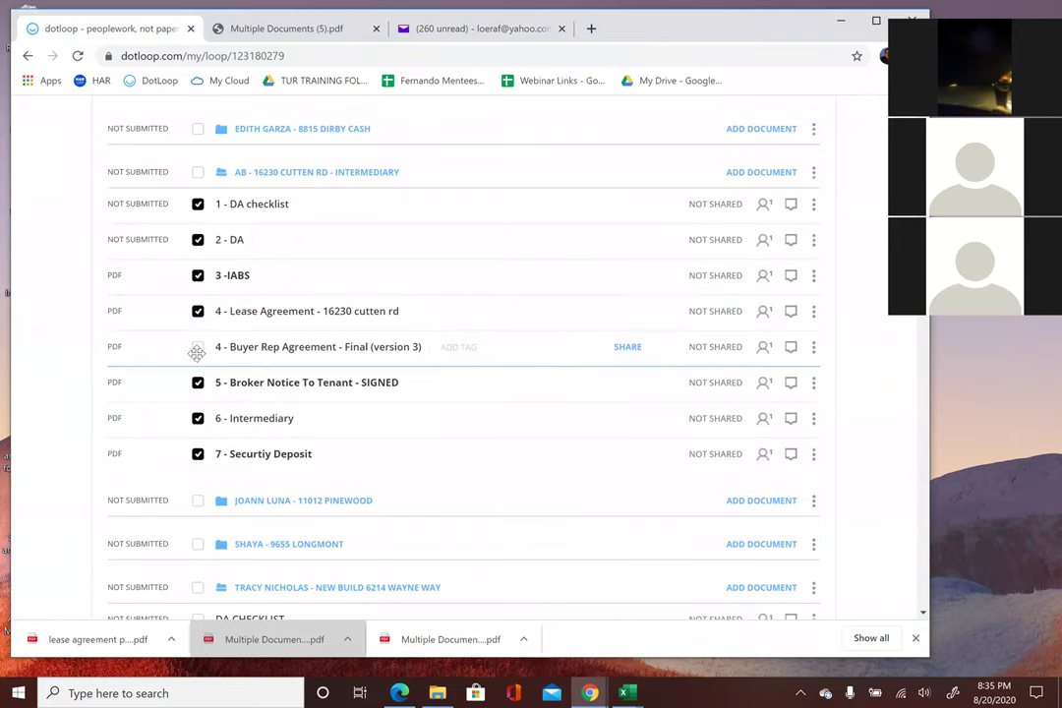
click(198, 347)
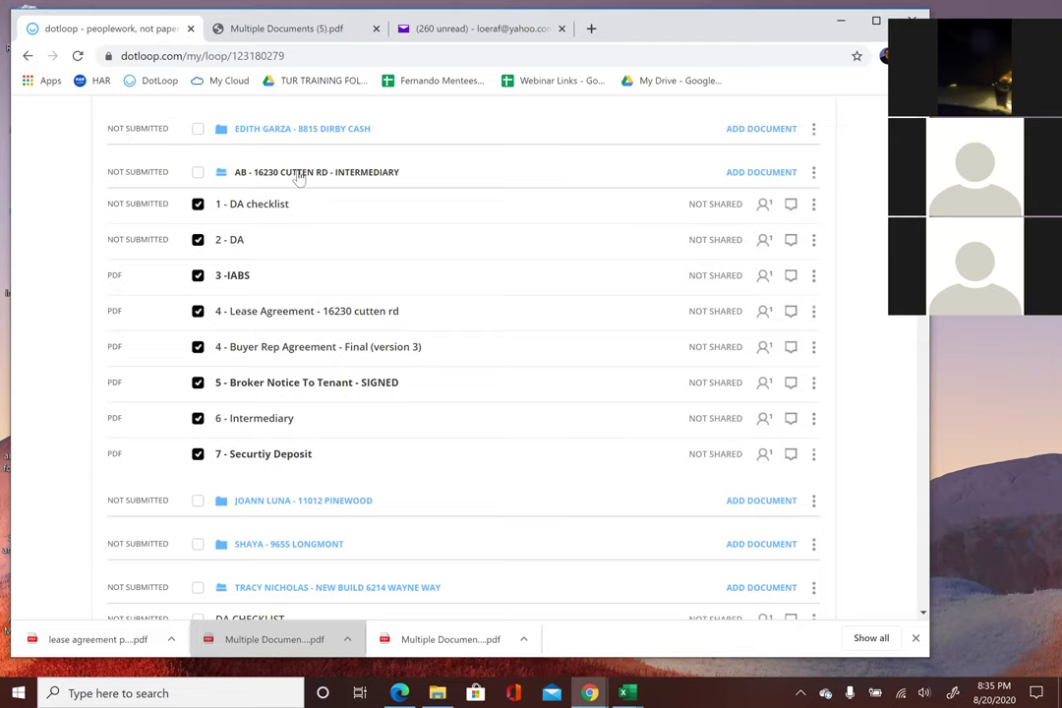
- Select the whole intermediary folder with all its documents and look over the selection and the available document actions
click(198, 174)
click(199, 174)
click(198, 174)
click(199, 174)
click(198, 175)
click(199, 175)
click(199, 174)
click(199, 174)
scroll(681, 196, up, 4)
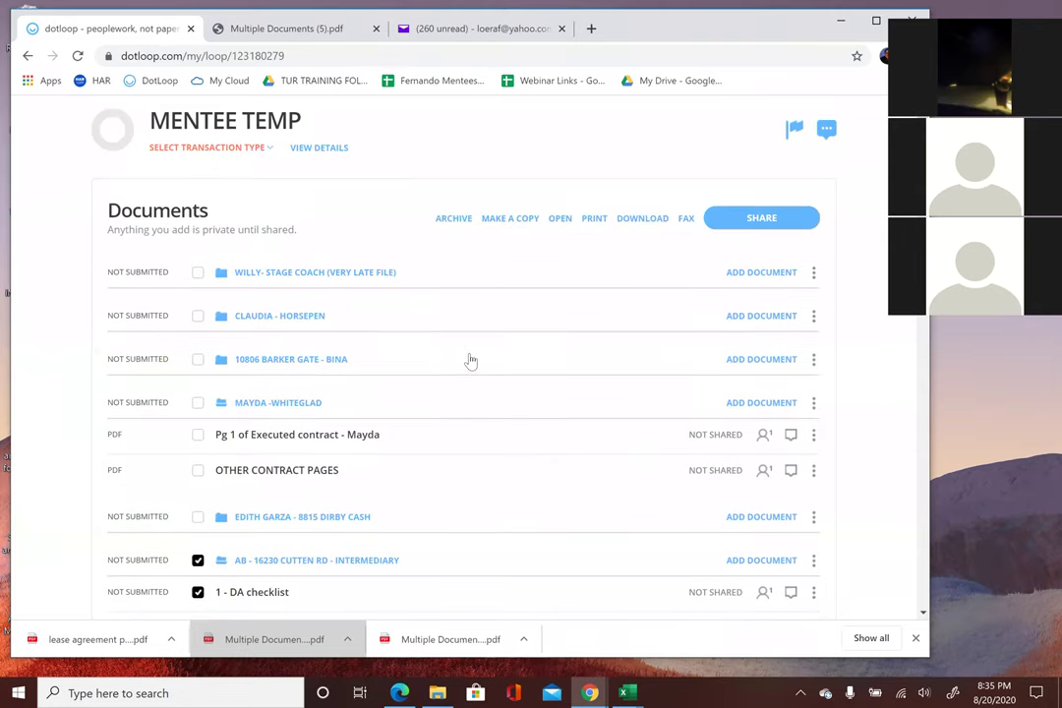
scroll(469, 360, down, 3)
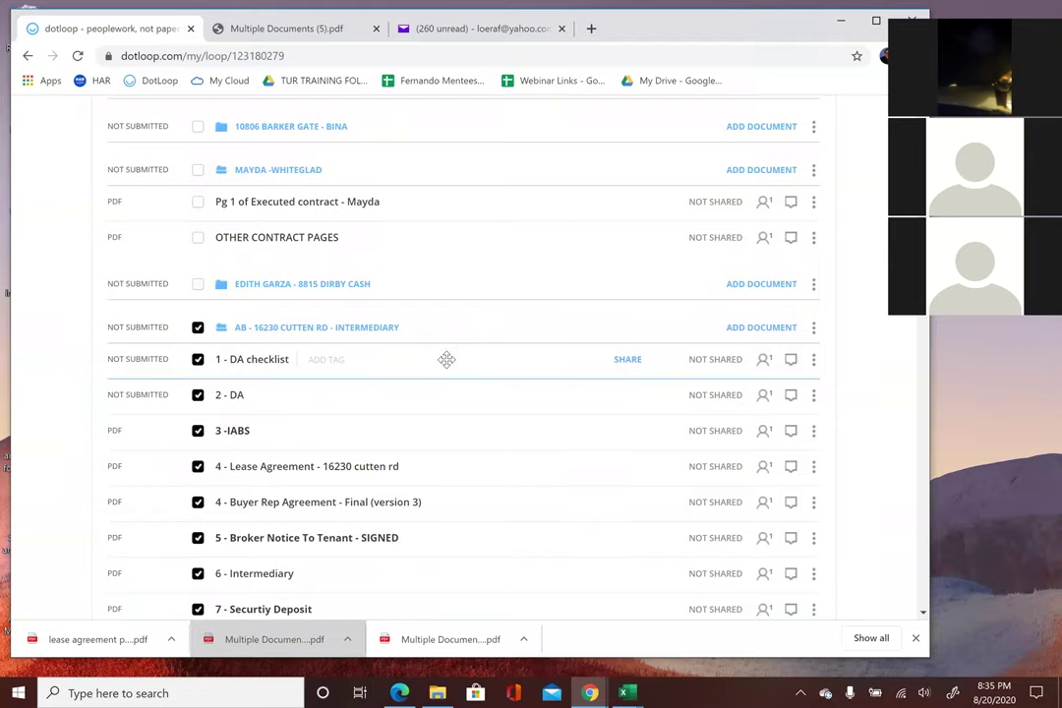
scroll(447, 360, up, 2)
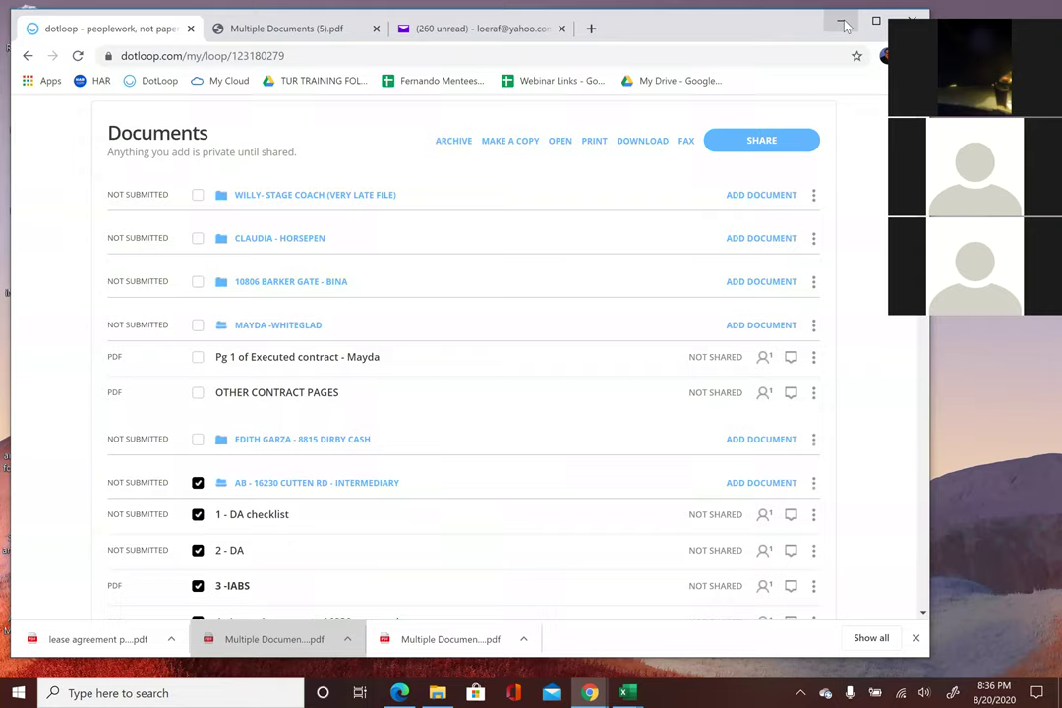
- Clear the intermediary folder's selection, then open page 1 of the executed contract and review its terms down to the earnest money section
click(197, 483)
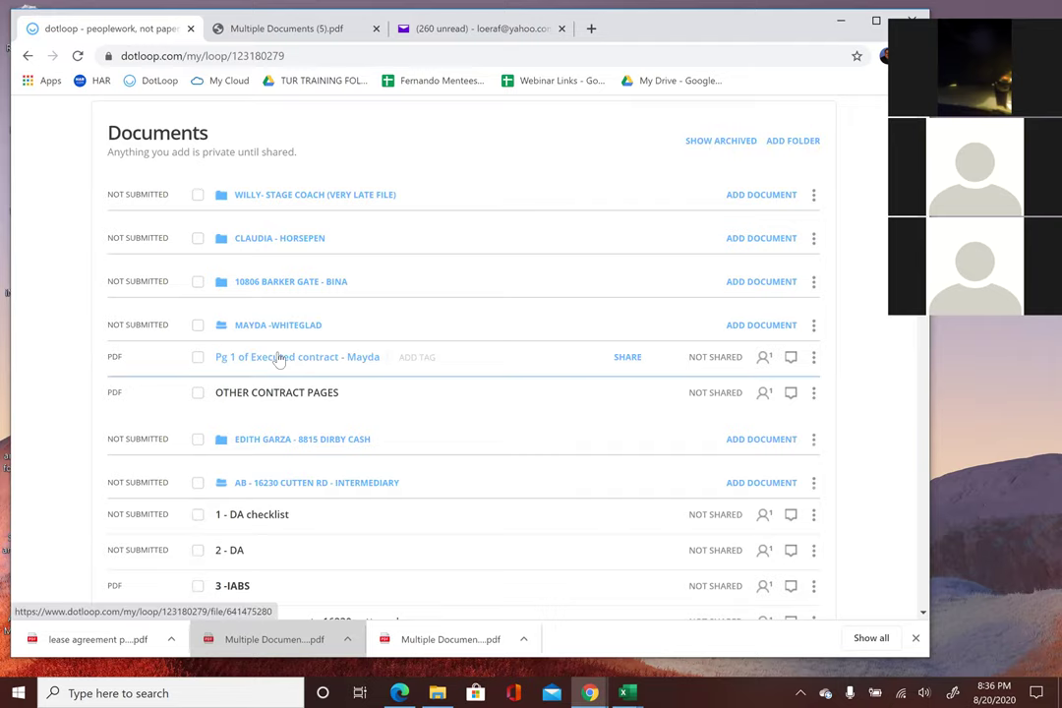
click(279, 358)
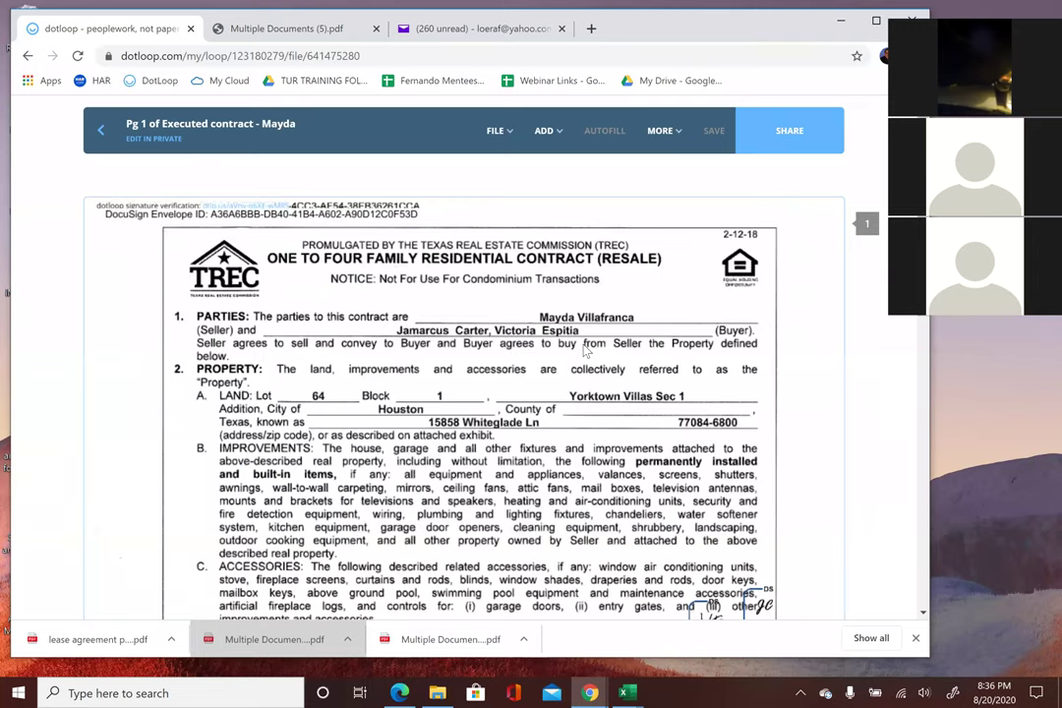
scroll(587, 350, down, 3)
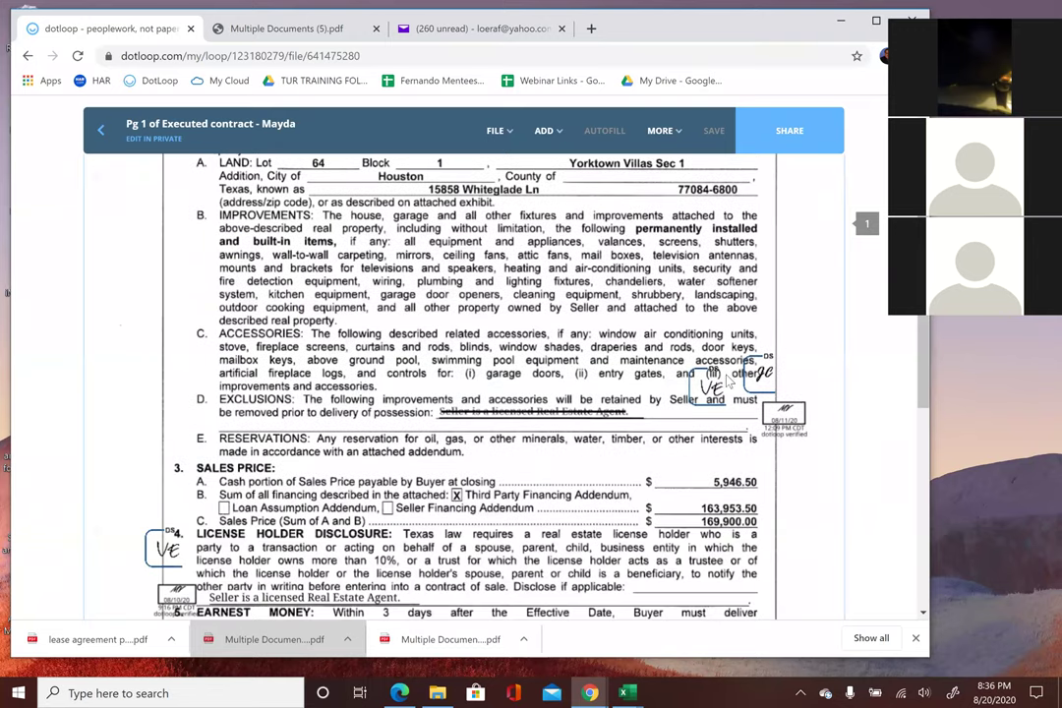
scroll(443, 393, down, 2)
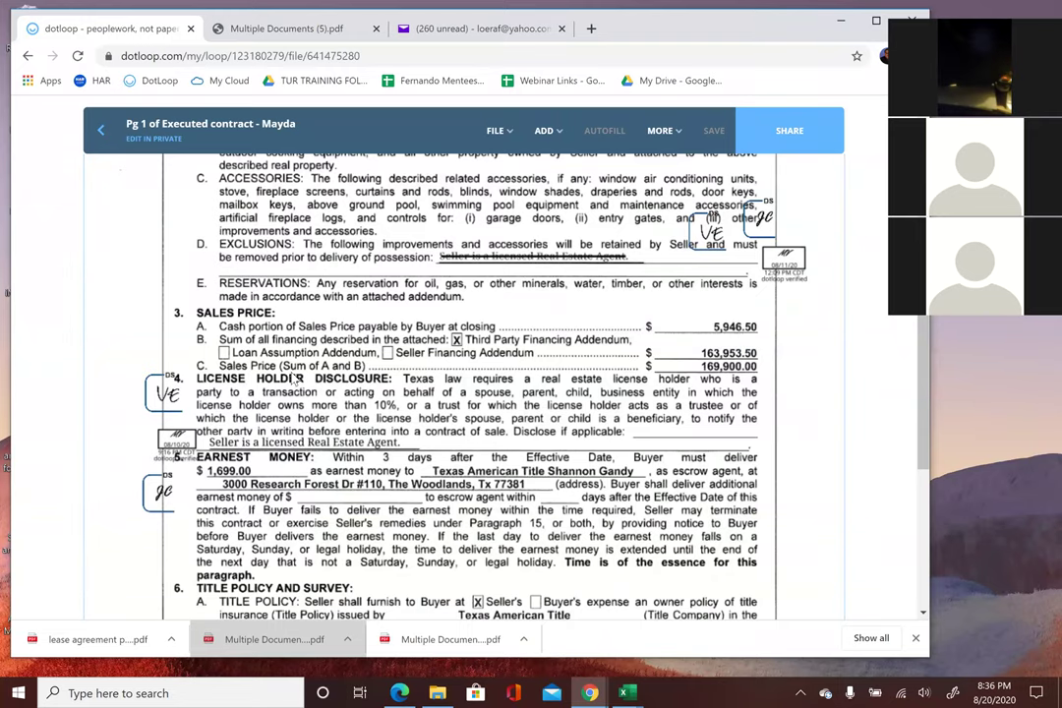
- Review the terms on page 1 of the executed contract, then open OTHER CONTRACT PAGES and read on from page 2 of 10
scroll(246, 321, down, 4)
scroll(292, 381, up, 8)
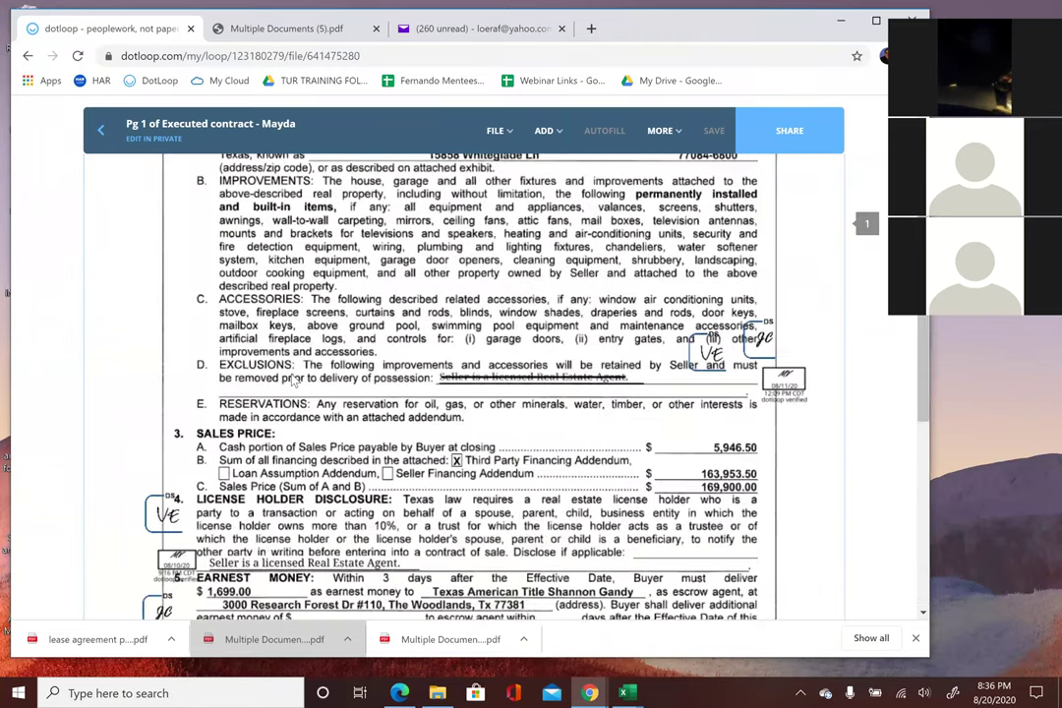
scroll(291, 375, down, 4)
scroll(291, 374, down, 2)
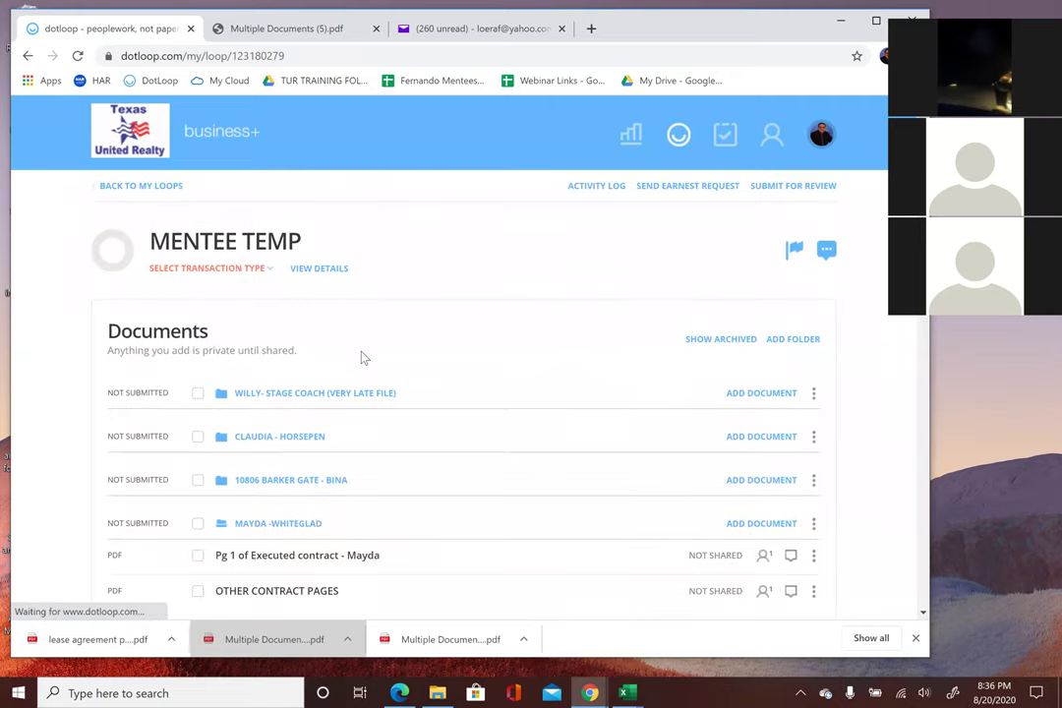
scroll(360, 359, down, 1)
click(254, 521)
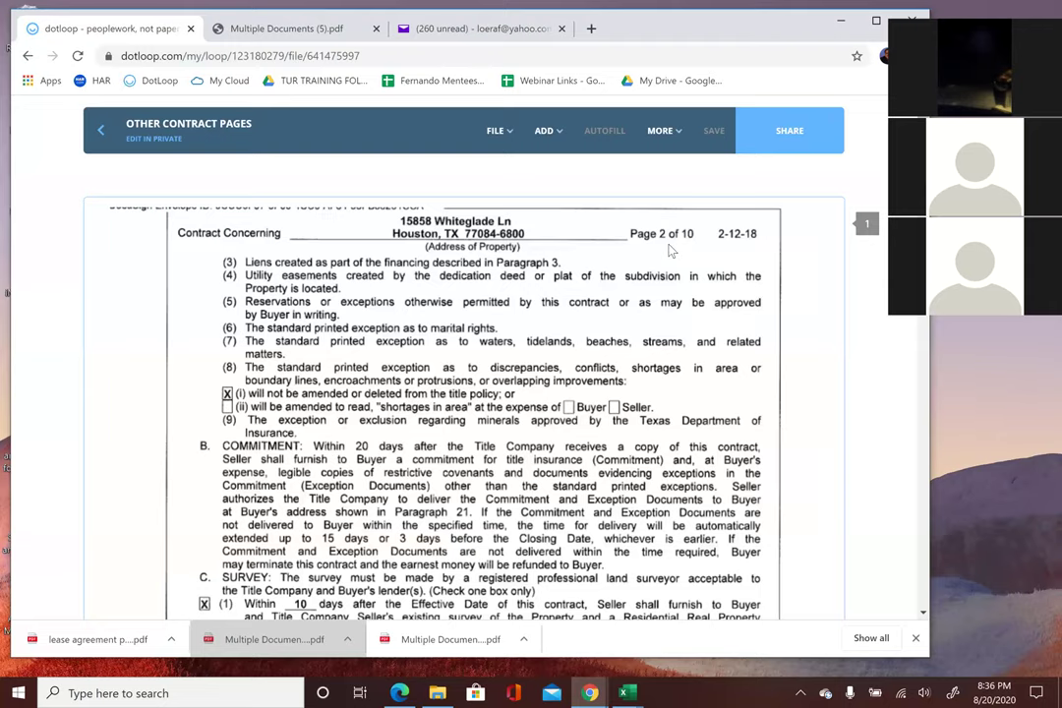
scroll(668, 251, down, 15)
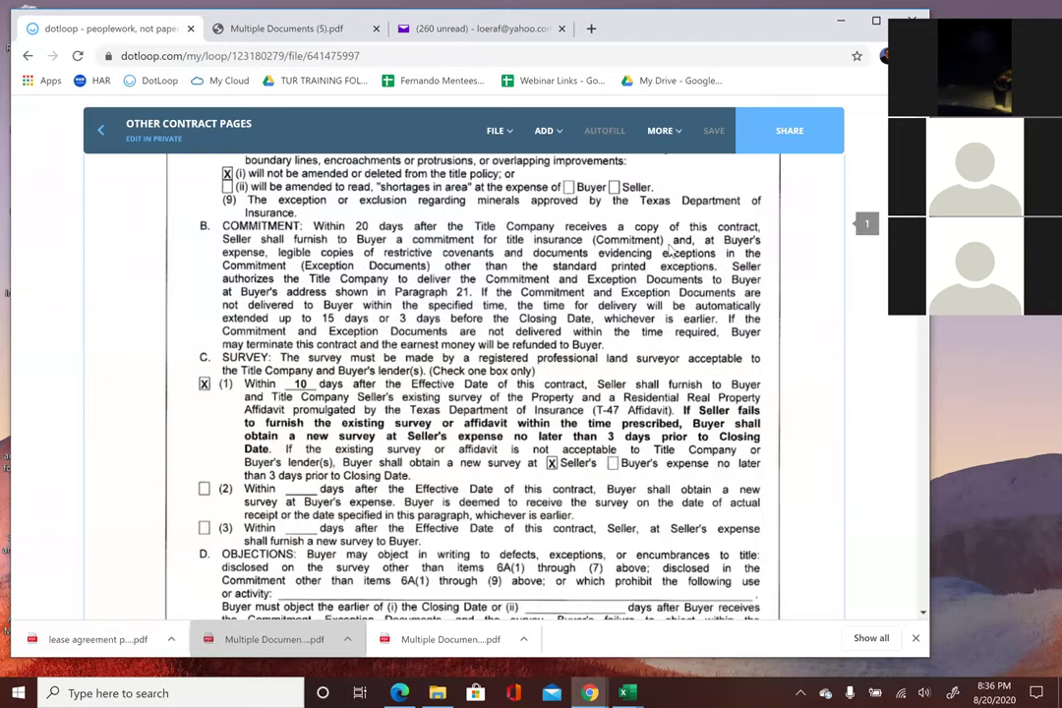
scroll(668, 250, down, 10)
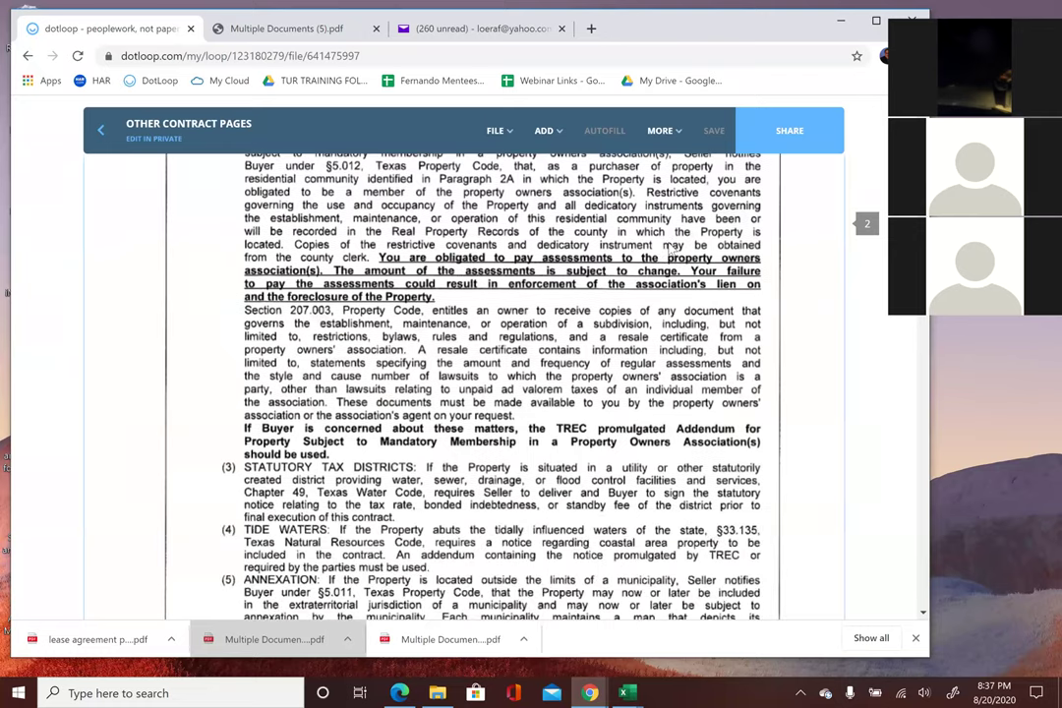
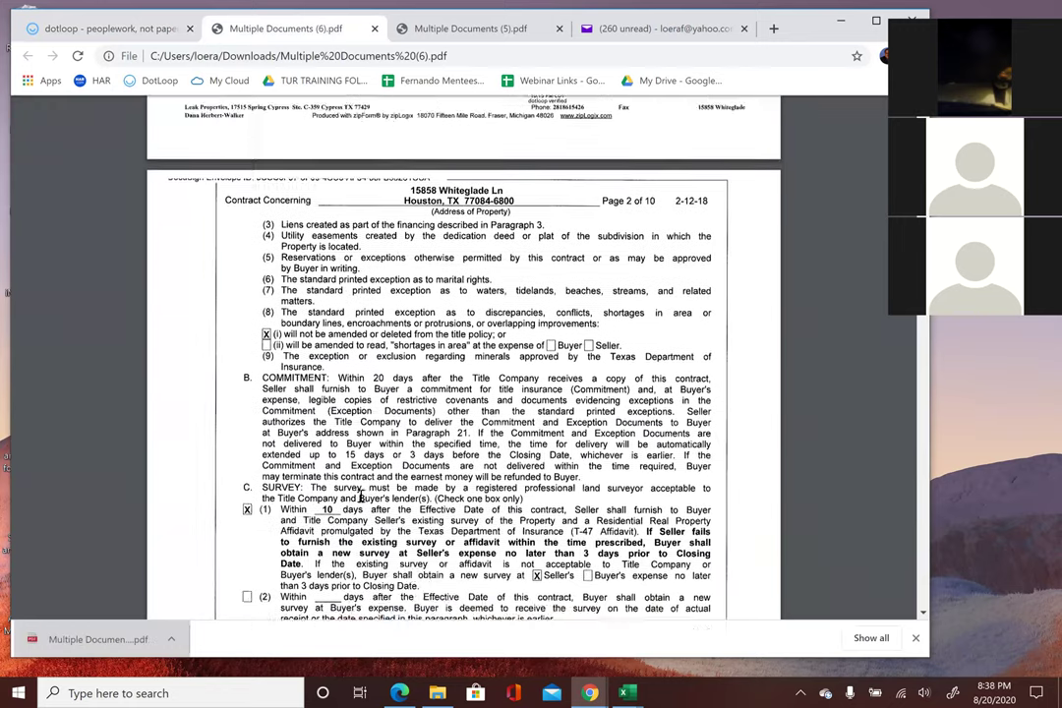
- Look through the merged contract in Multiple Documents (6).pdf up to page 4, return to its first page and close the PDF
scroll(361, 497, down, 10)
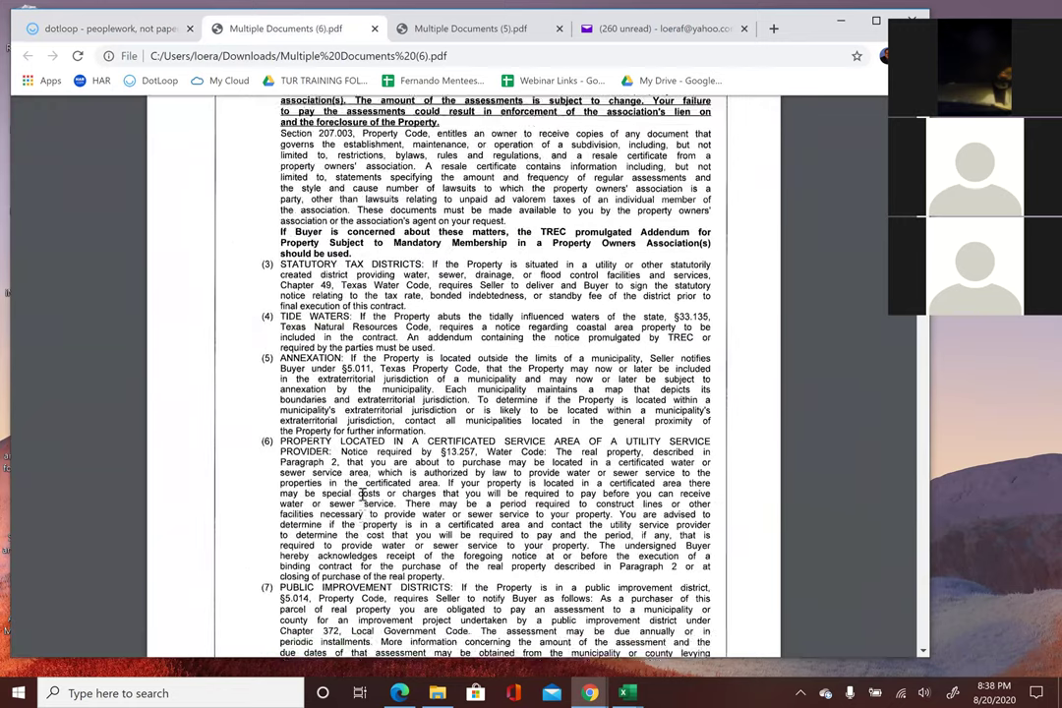
scroll(362, 497, down, 8)
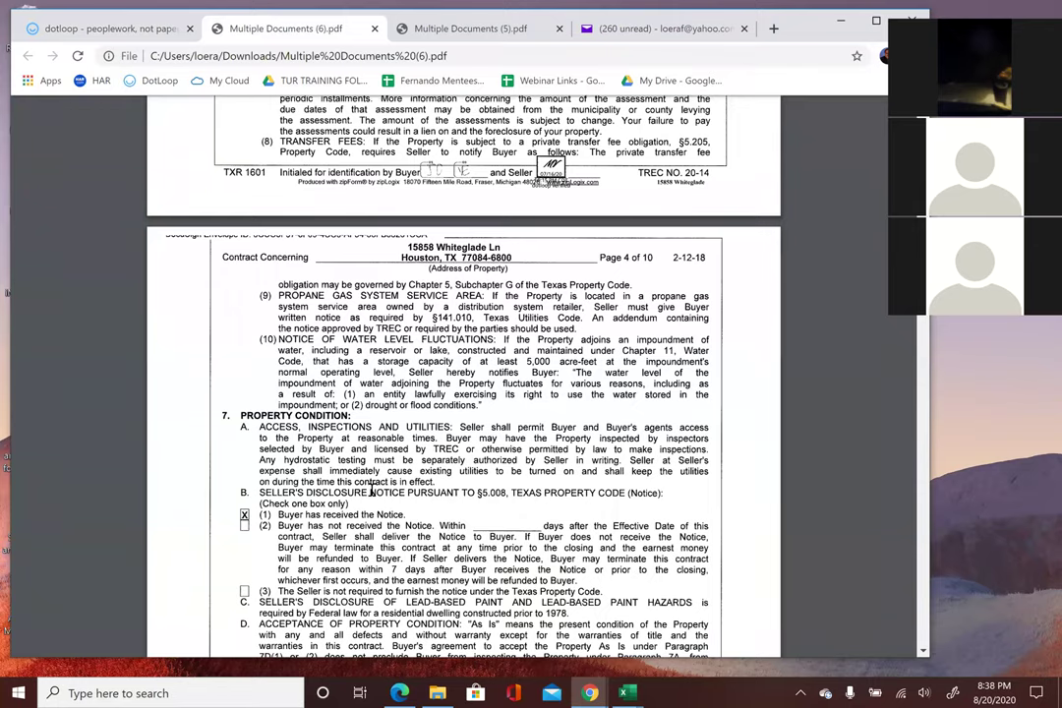
scroll(372, 488, up, 15)
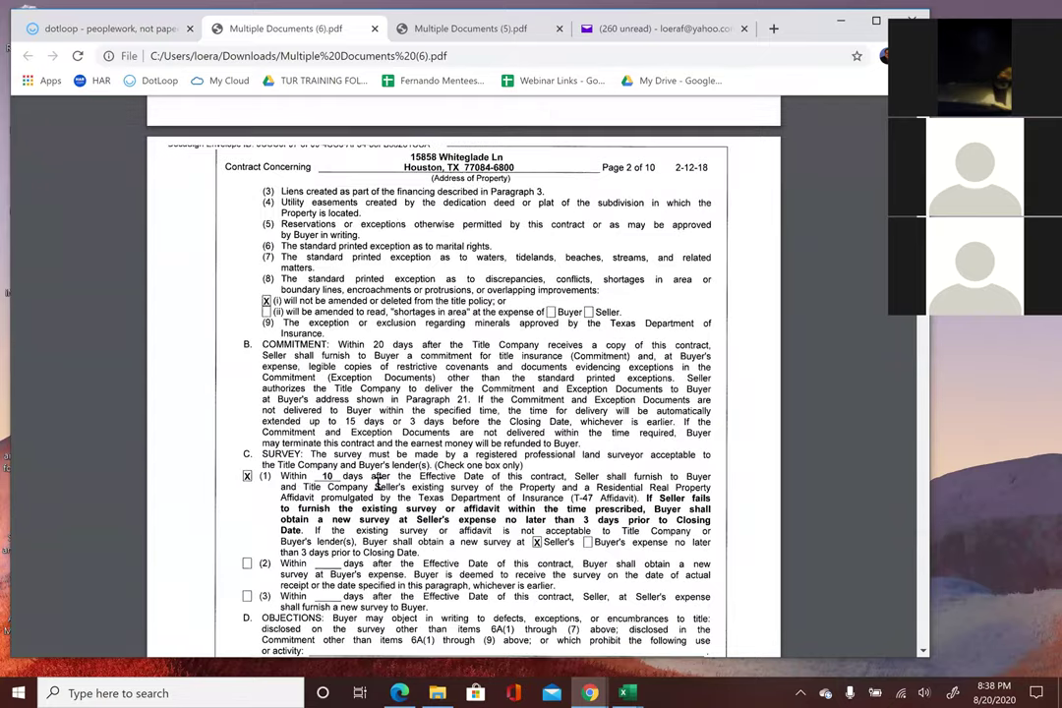
scroll(376, 483, up, 6)
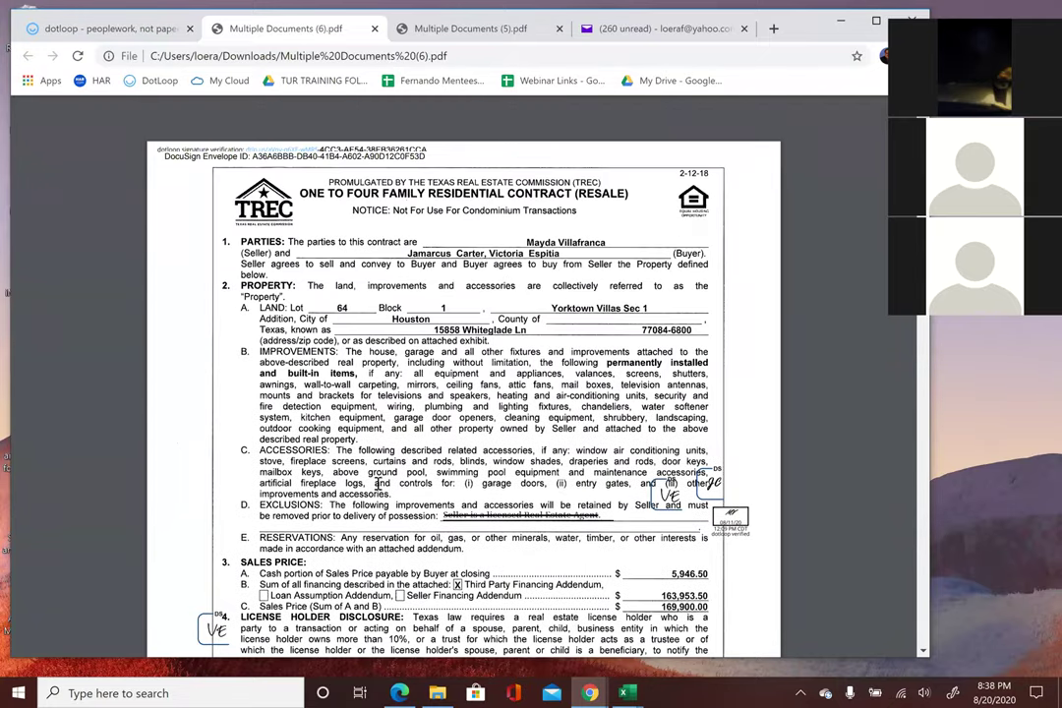
click(374, 28)
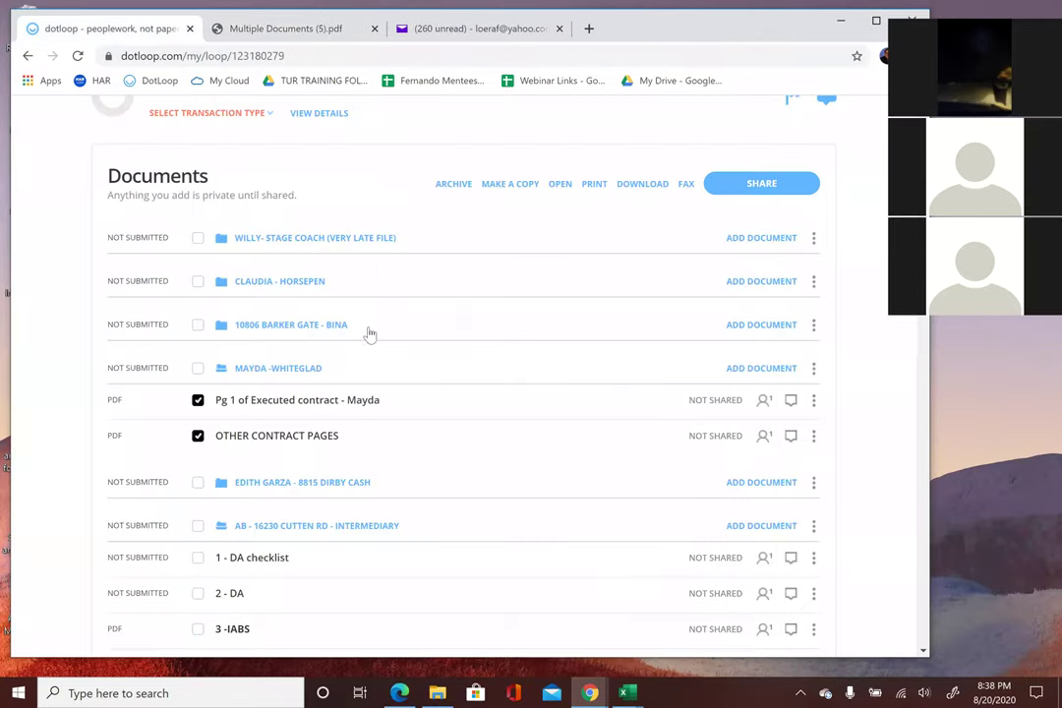
- Clear the selection of both contract documents in the Whiteglad folder
click(198, 368)
click(197, 369)
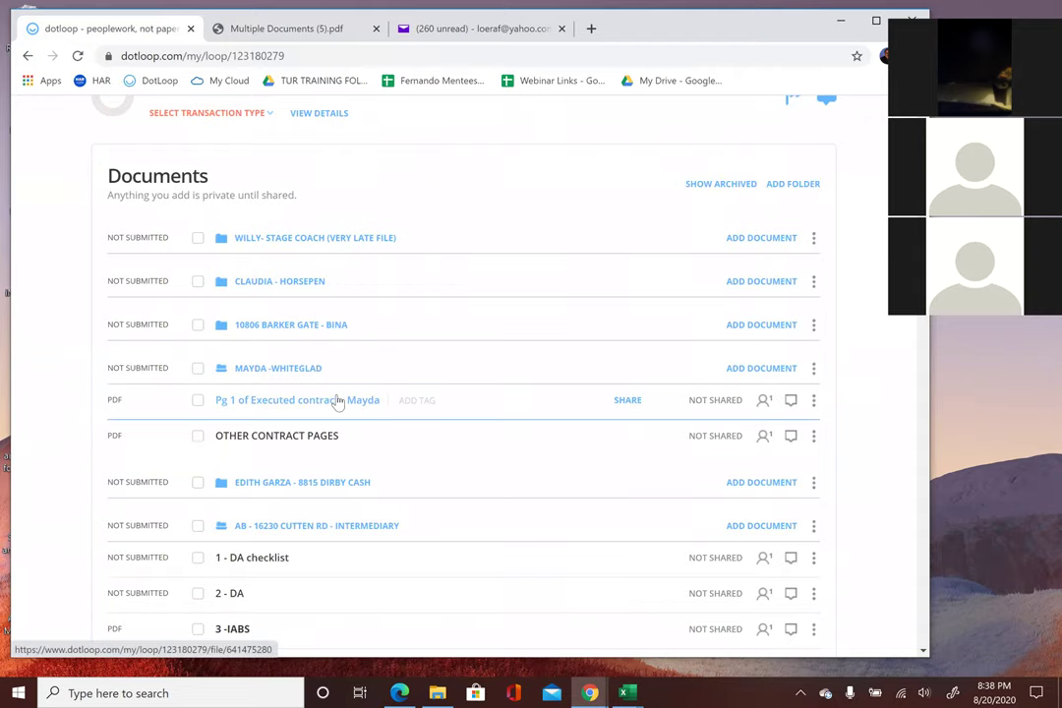
scroll(337, 401, down, 1)
scroll(339, 403, up, 1)
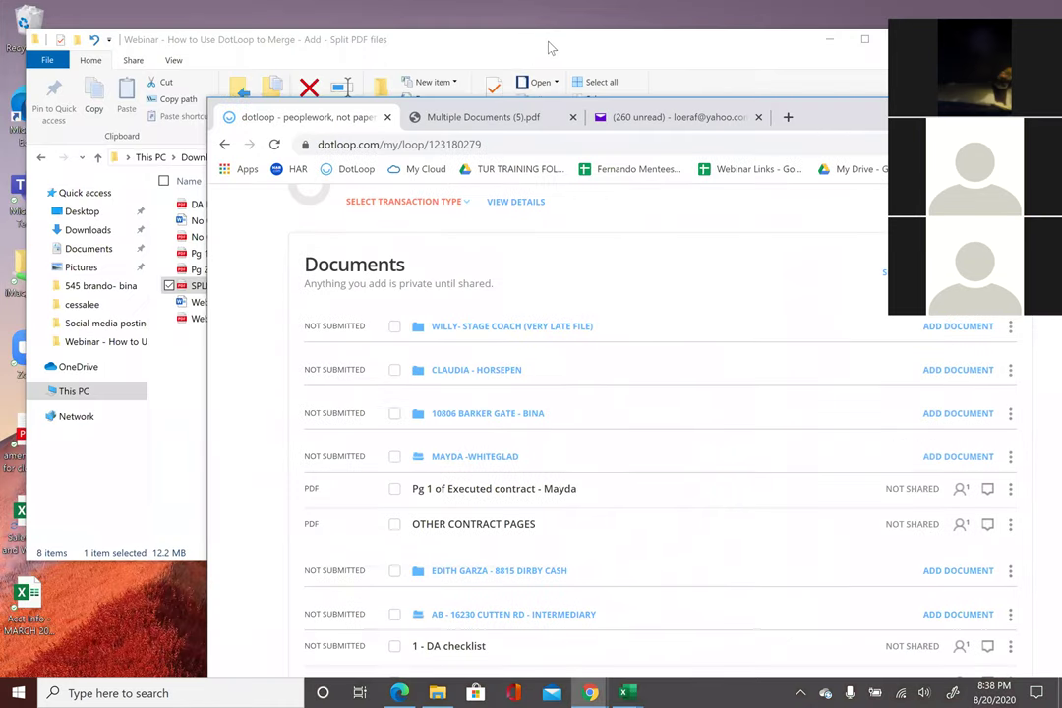
- Check the PDF files in the webinar folder in File Explorer, then return to dotloop and reposition the browser window
click(462, 34)
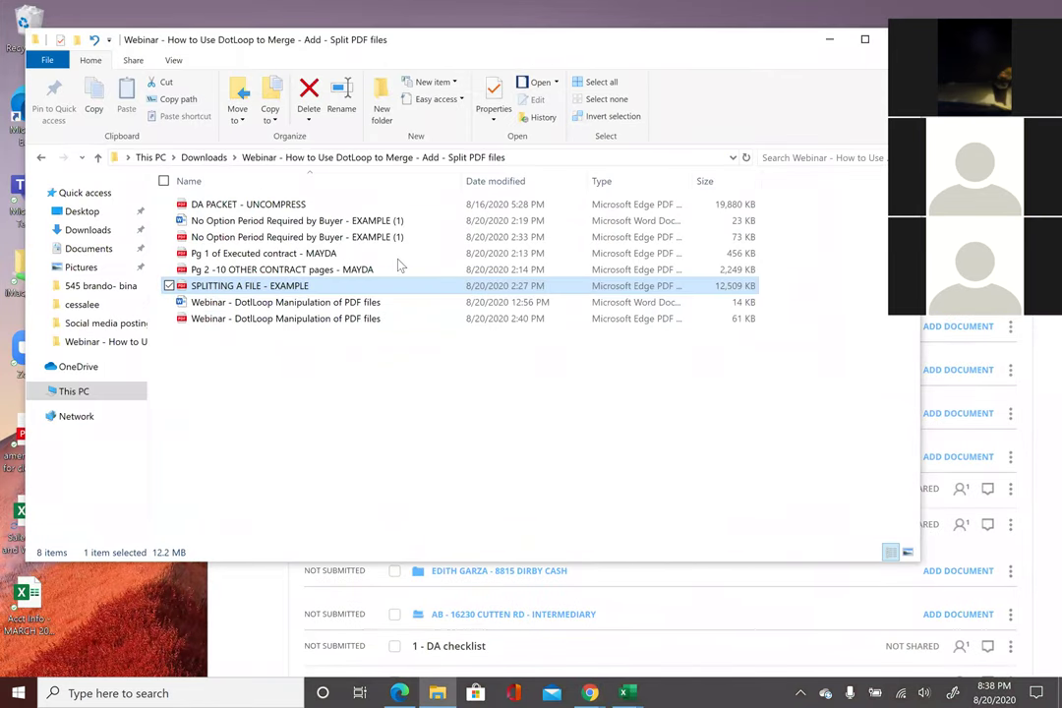
key(alt+Tab)
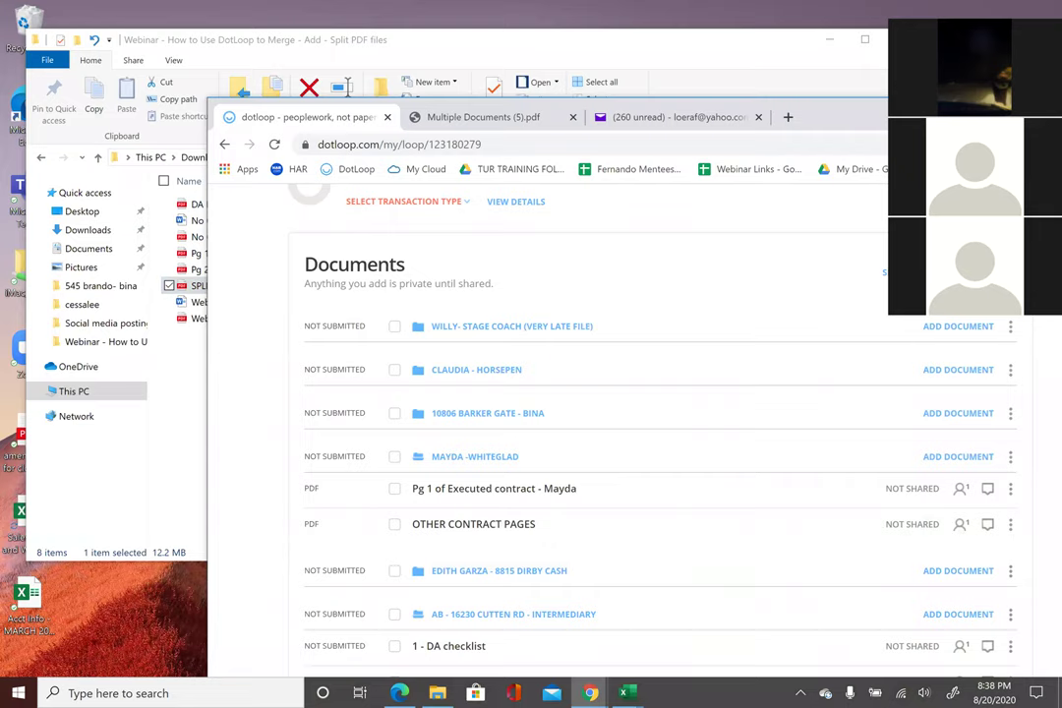
drag(835, 116, 642, 57)
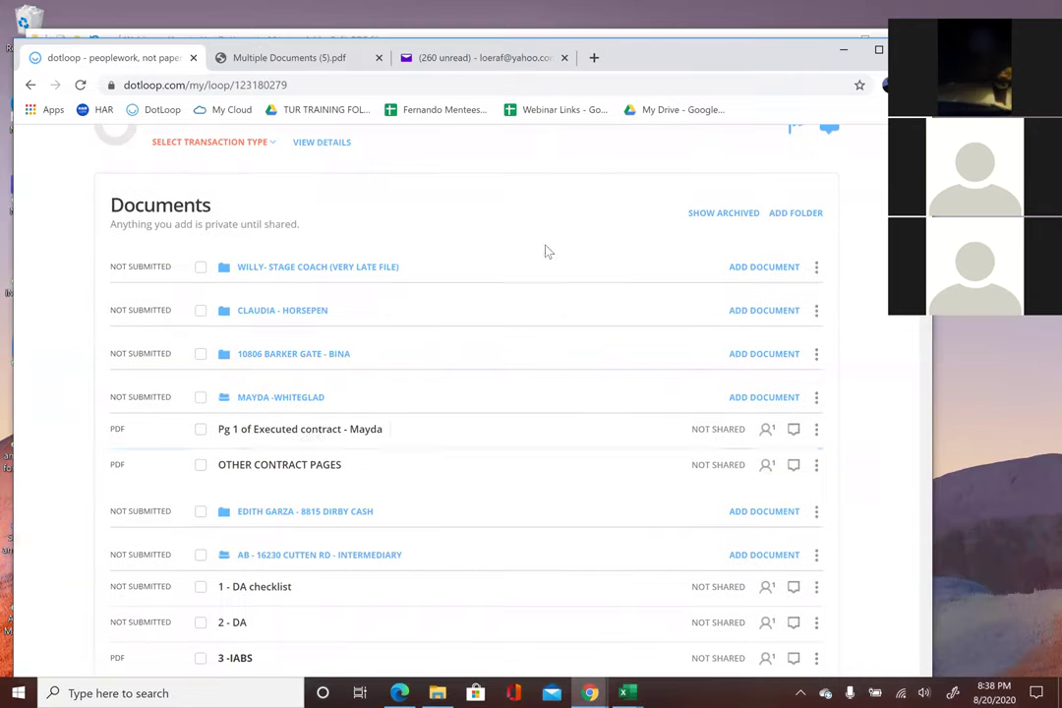
- Add the "SPLITTING A FILE - EXAMPLE" PDF from the webinar folder in Downloads to the Whiteglad folder
click(765, 398)
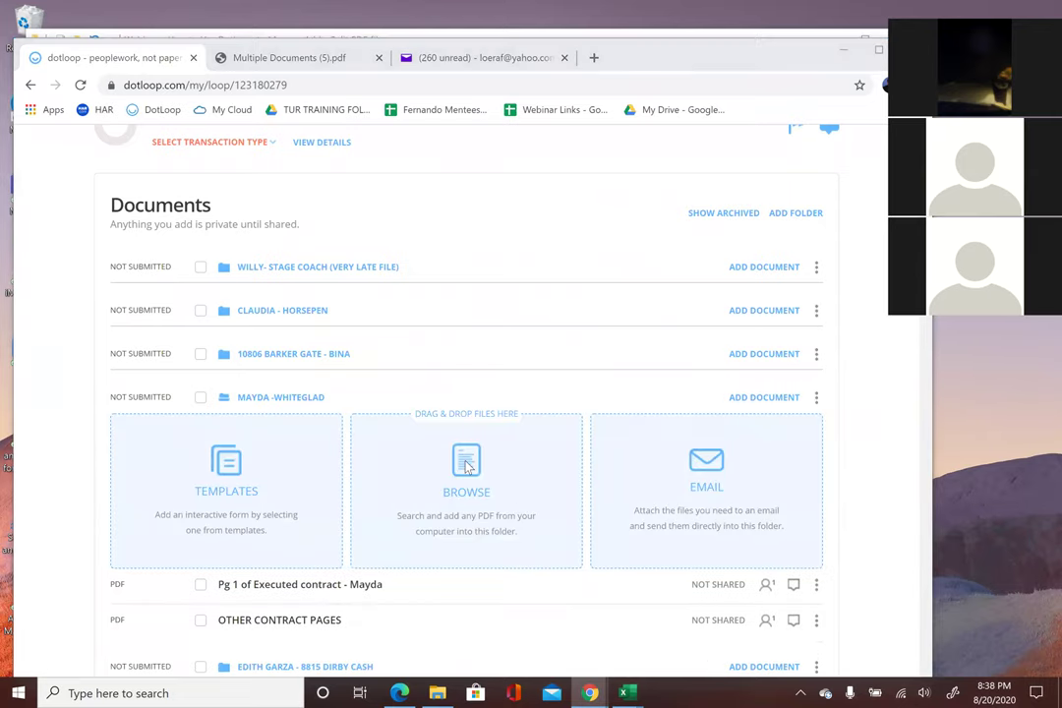
click(466, 466)
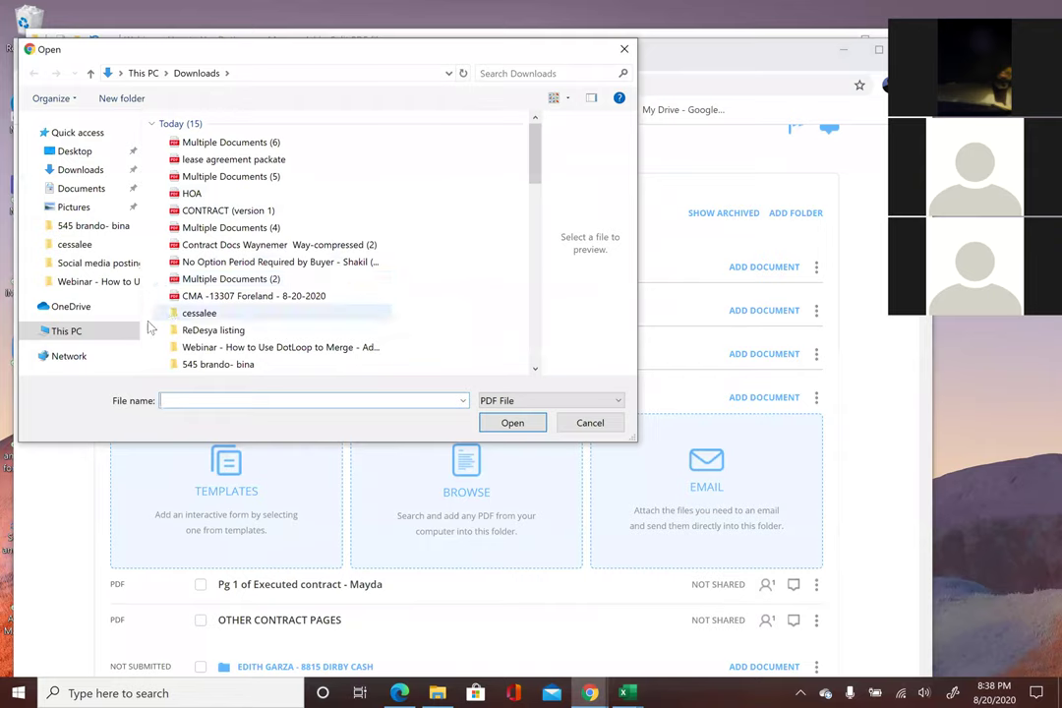
click(77, 170)
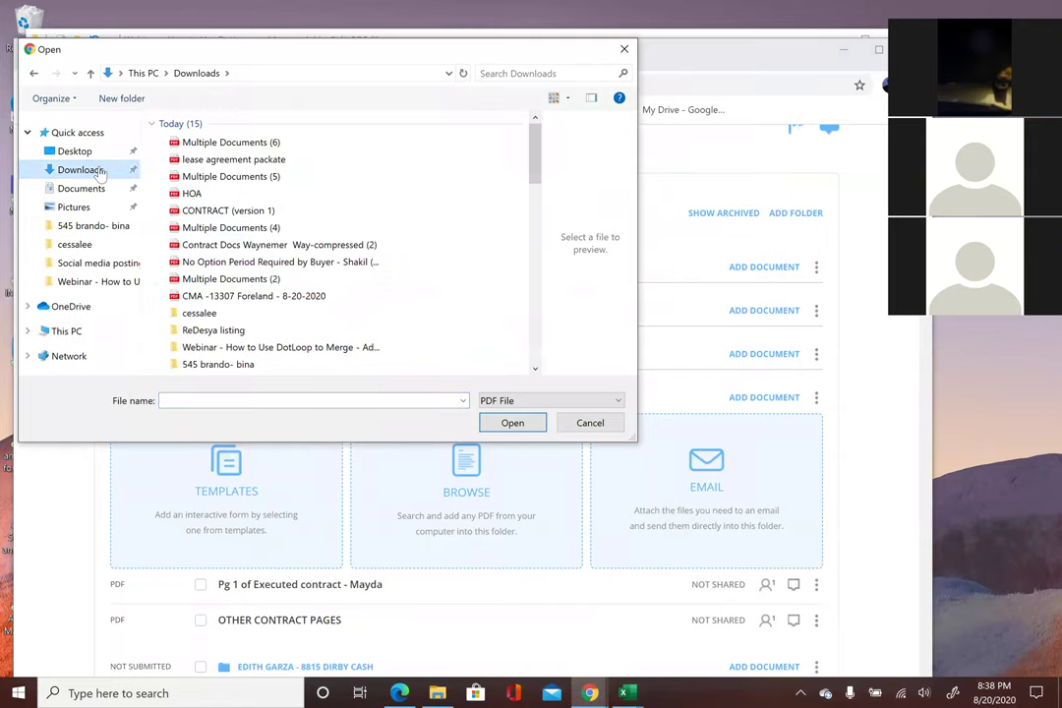
scroll(196, 265, down, 1)
double_click(260, 292)
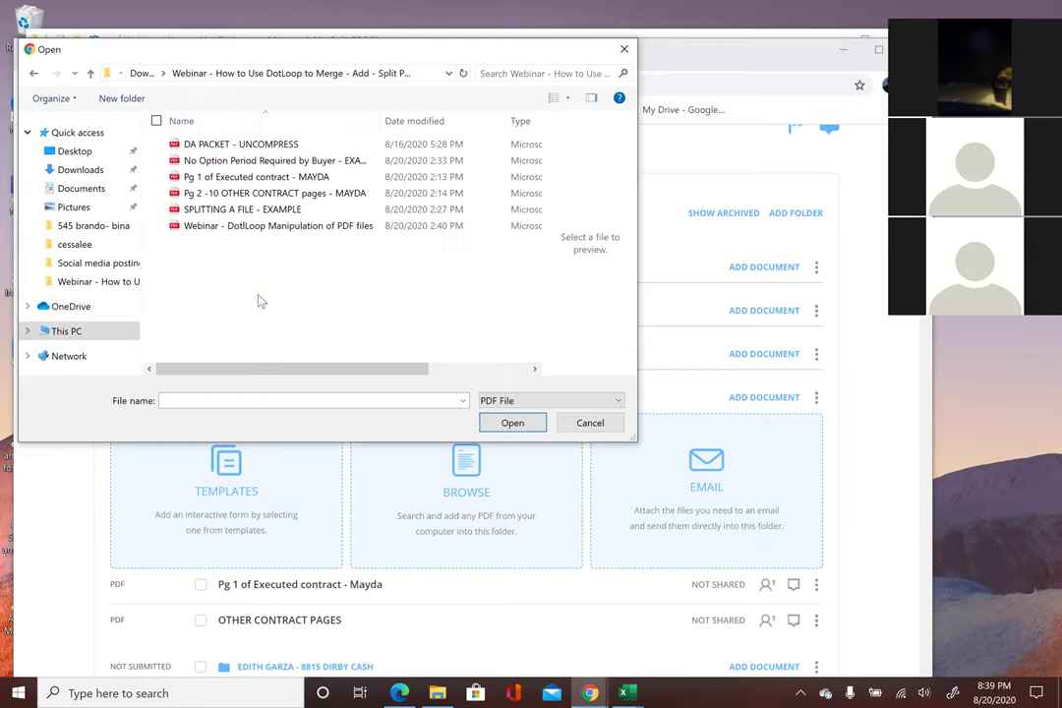
click(246, 209)
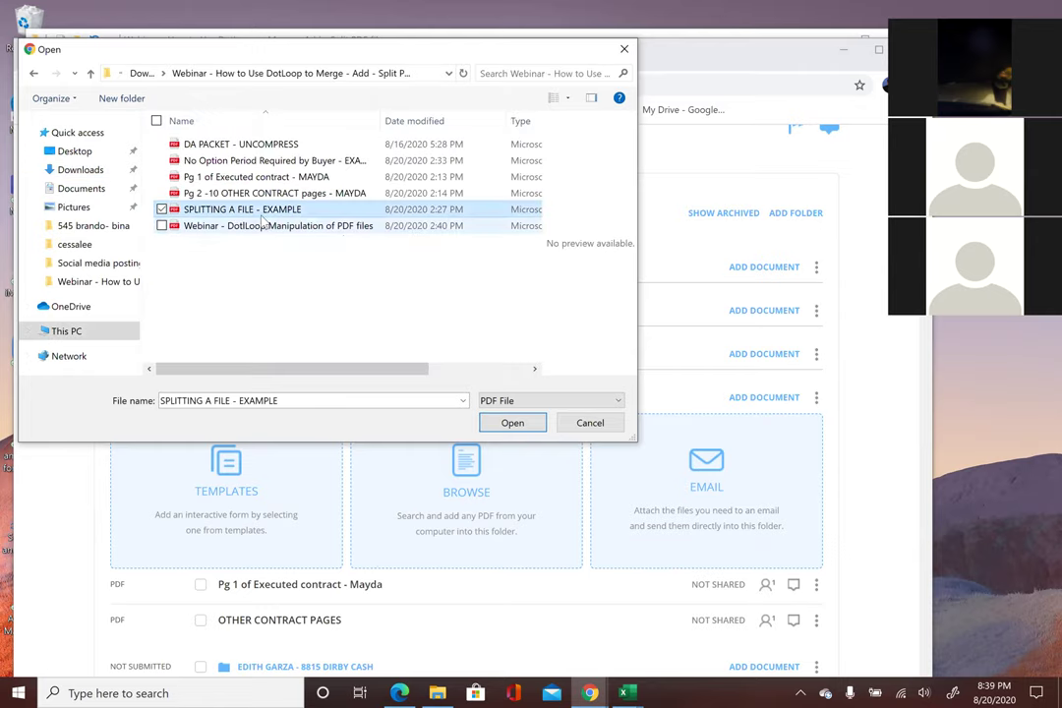
click(512, 423)
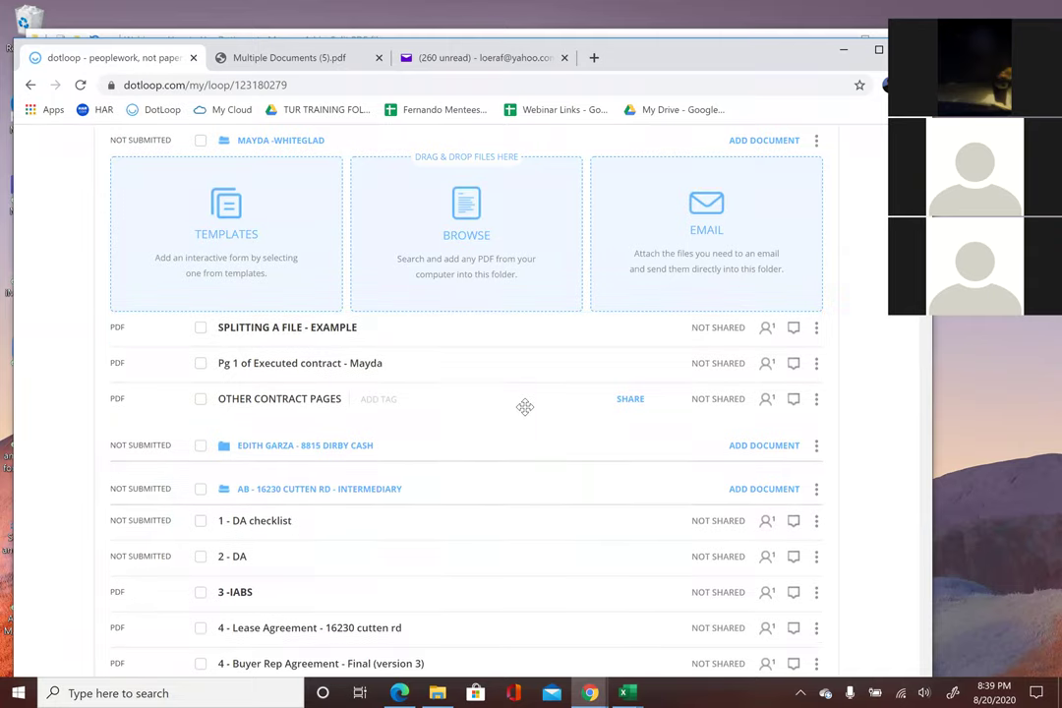
- Open SPLITTING A FILE - EXAMPLE and examine its first three pages: the checklist, the disbursement form and the brokerage services notice
click(316, 330)
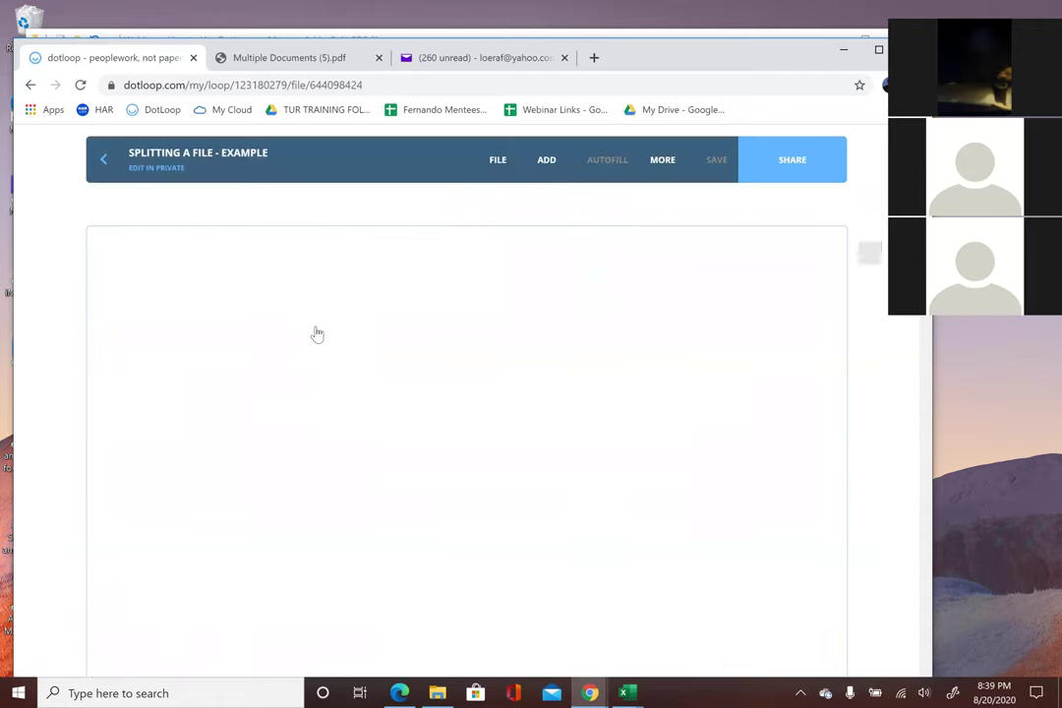
scroll(553, 441, down, 15)
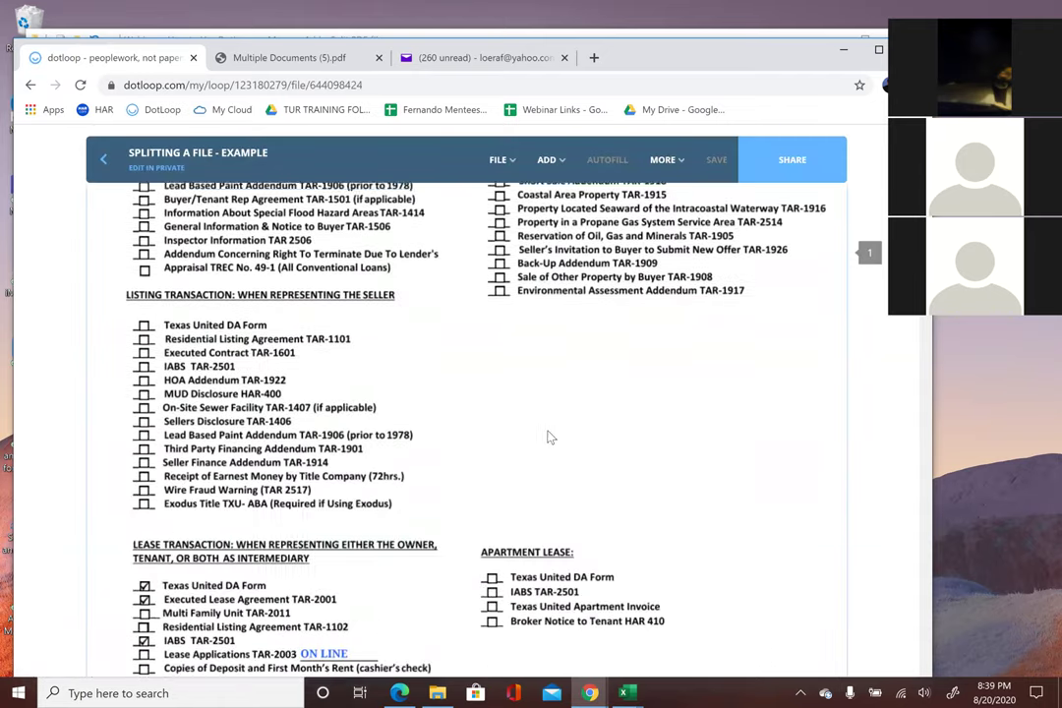
scroll(549, 437, down, 12)
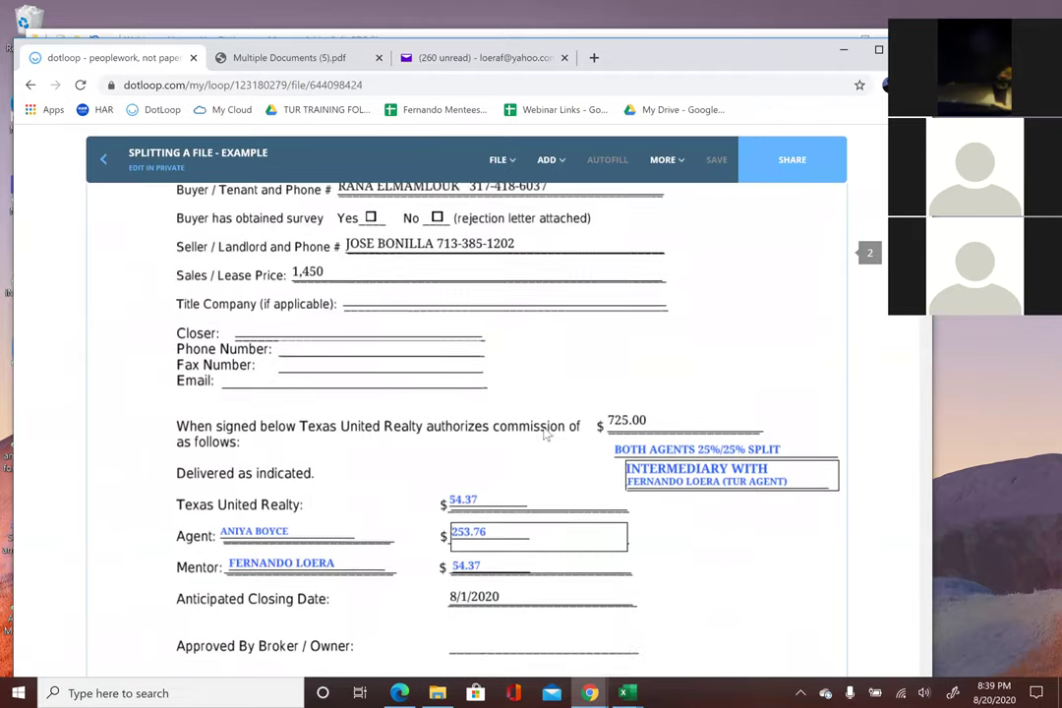
scroll(547, 436, down, 15)
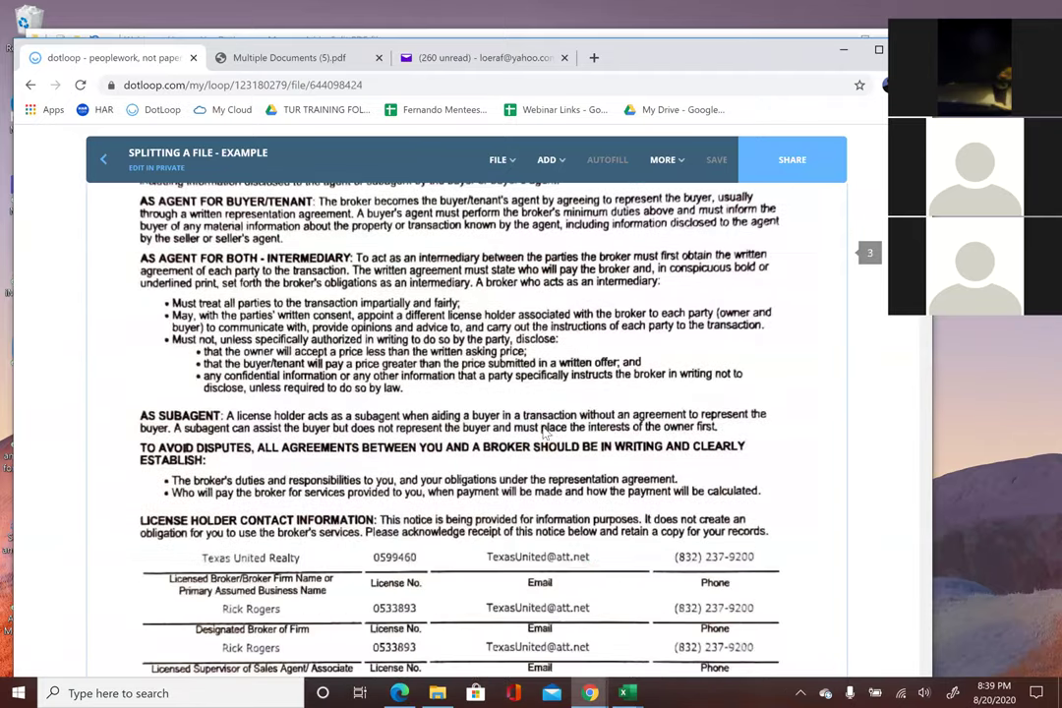
scroll(542, 430, down, 2)
scroll(544, 430, up, 6)
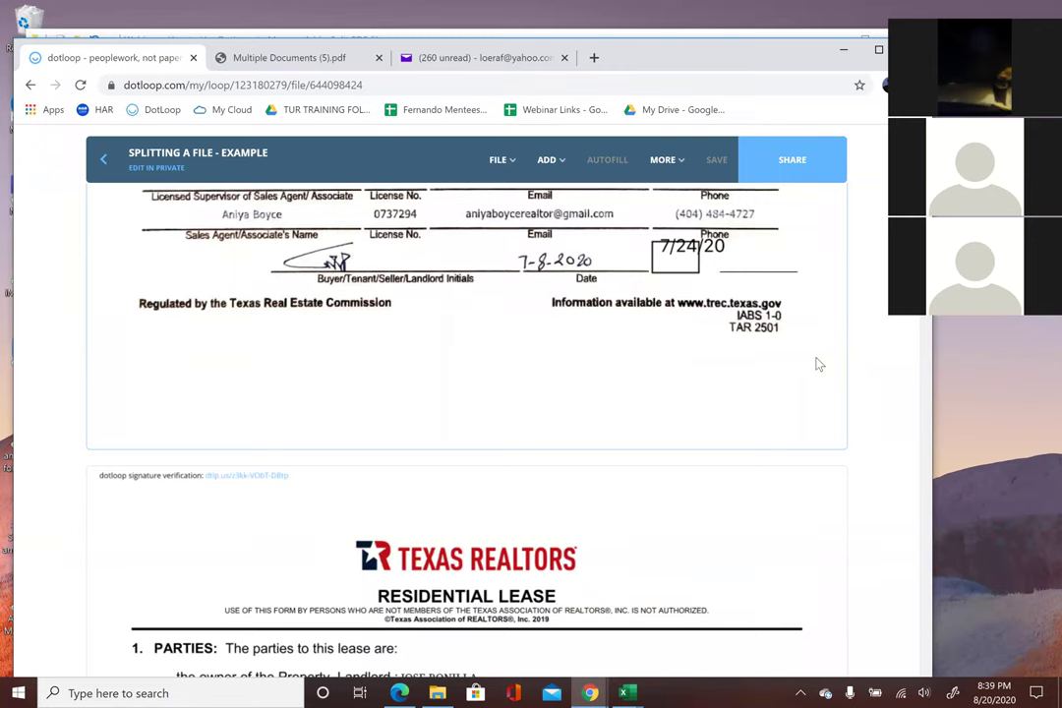
scroll(830, 354, down, 2)
scroll(847, 341, up, 6)
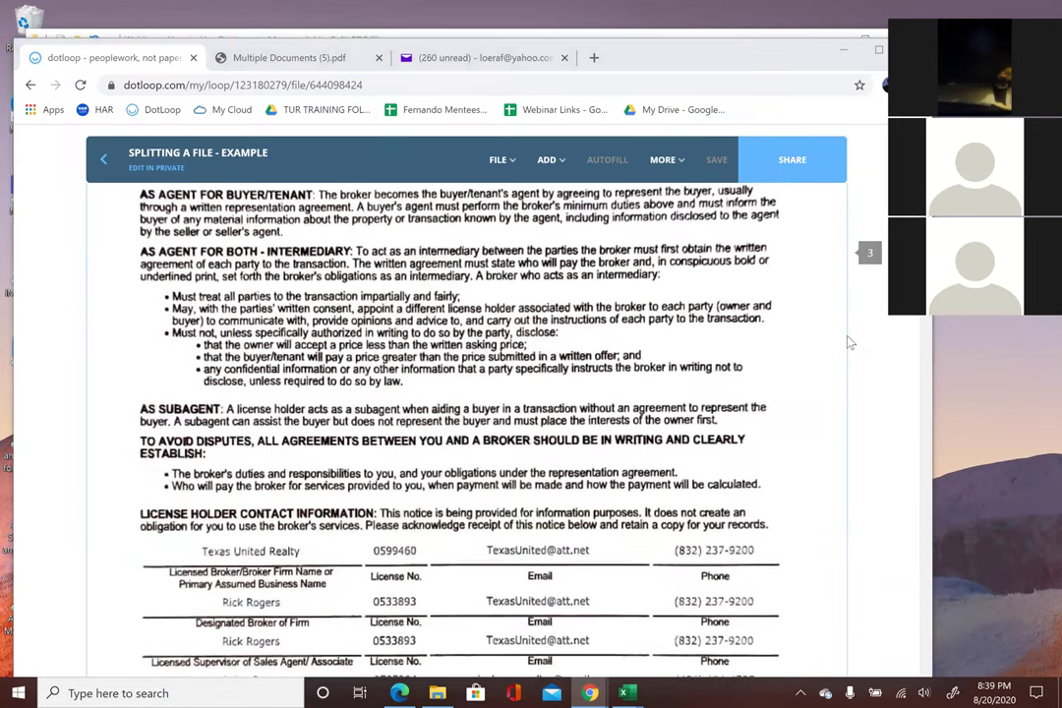
scroll(852, 334, up, 1)
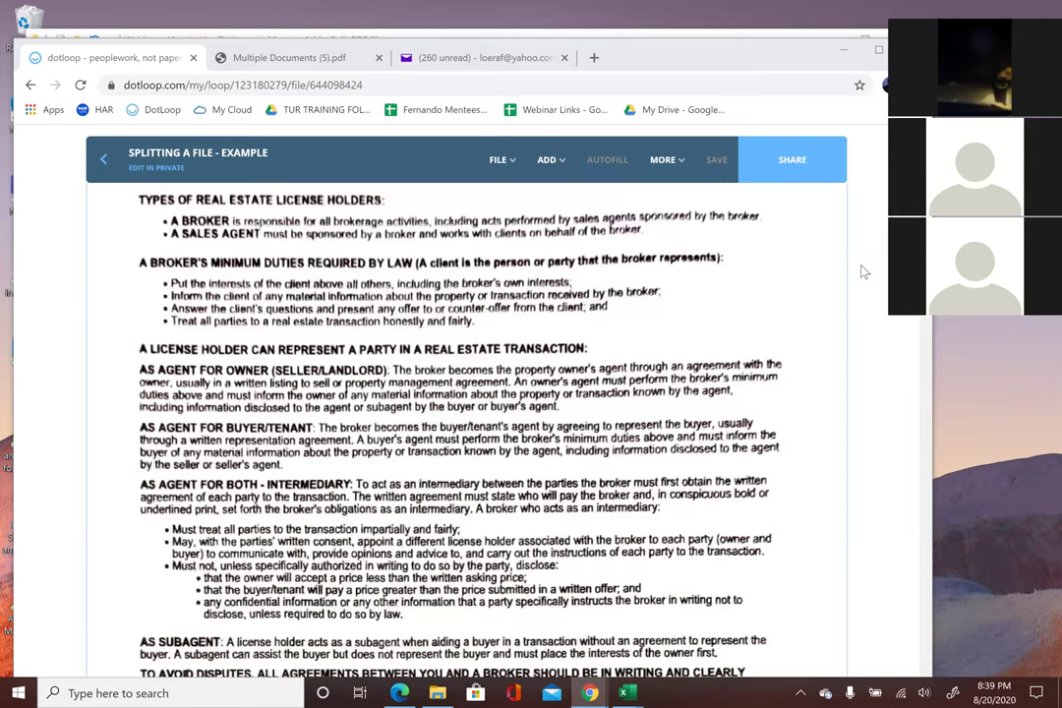
scroll(865, 261, up, 1)
- Examine the residential lease pages that start on page 4, then go back to the disbursement authorization form on page 2
scroll(868, 254, down, 2)
scroll(870, 257, down, 10)
scroll(869, 257, down, 3)
scroll(869, 258, down, 12)
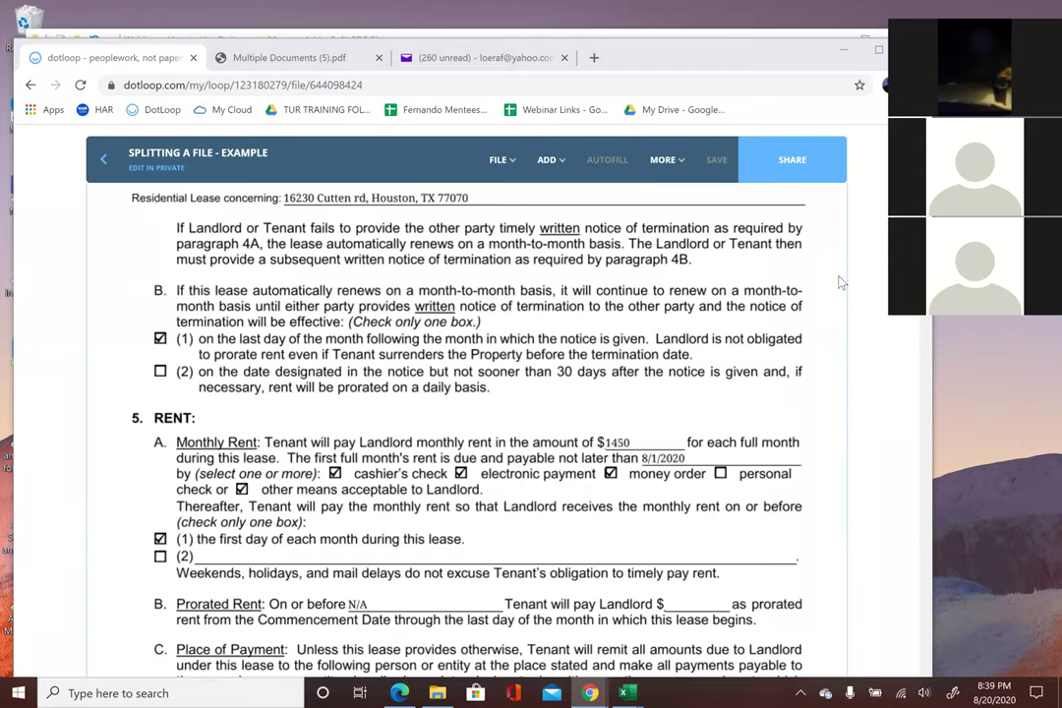
scroll(859, 263, up, 15)
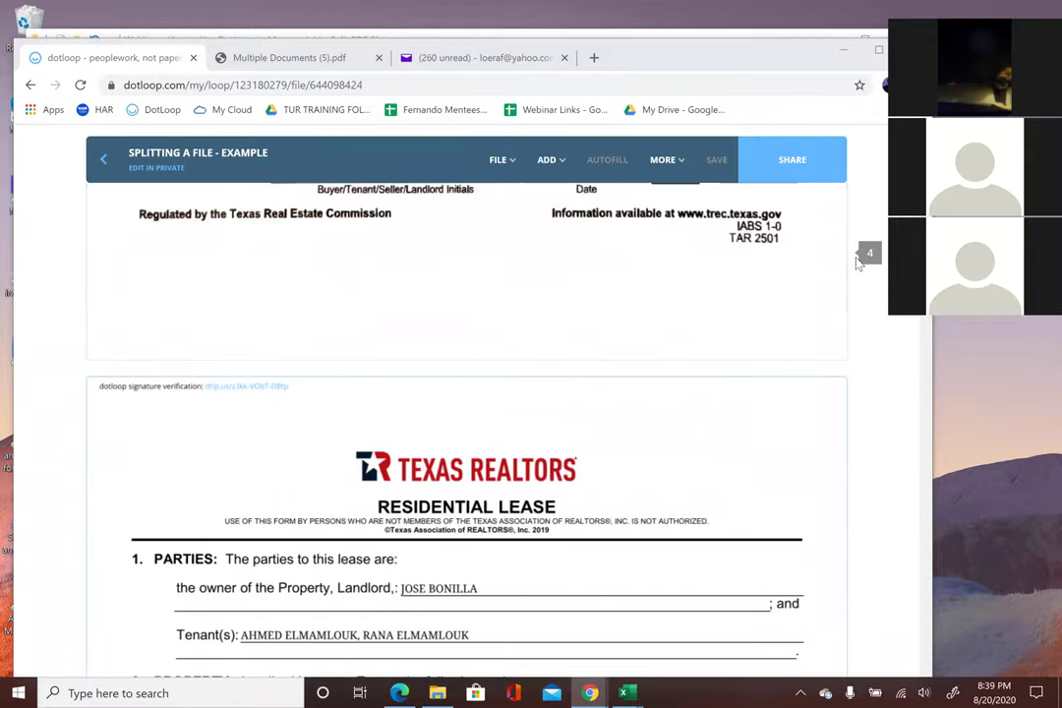
scroll(763, 299, down, 10)
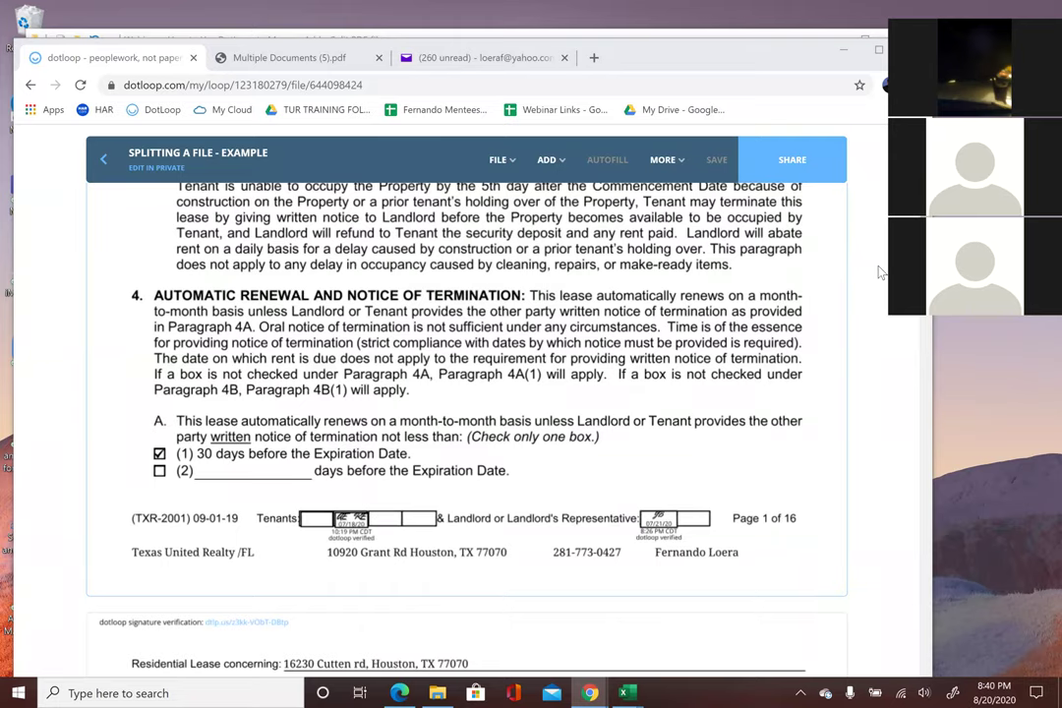
scroll(865, 280, up, 3)
scroll(856, 291, down, 1)
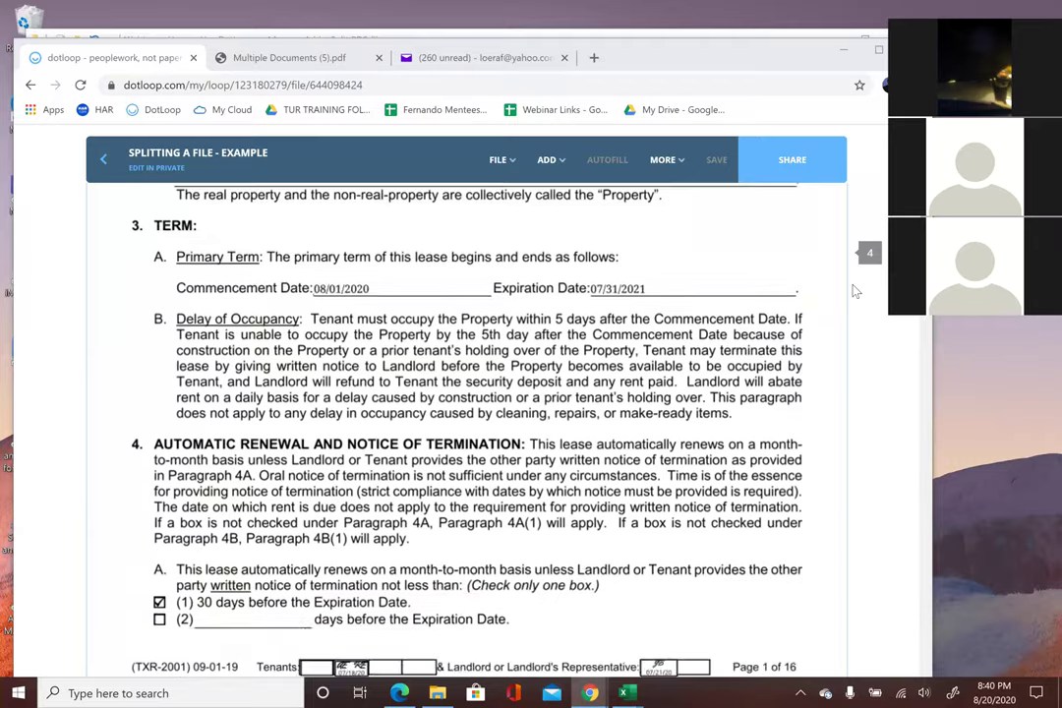
scroll(855, 291, up, 8)
scroll(855, 291, up, 15)
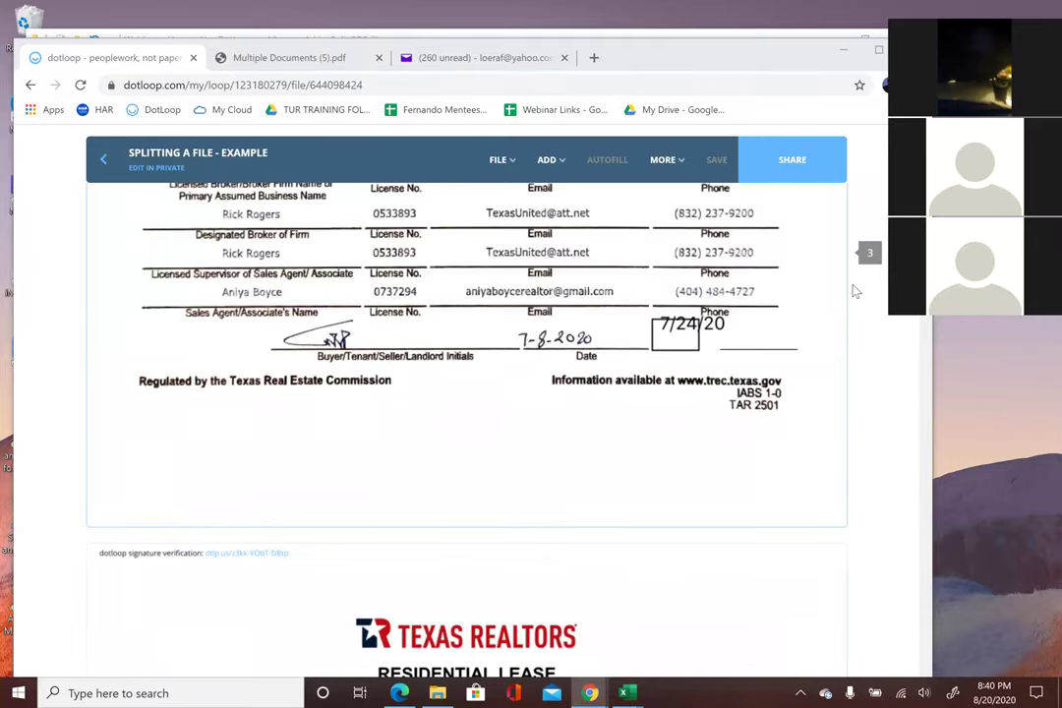
scroll(855, 290, up, 10)
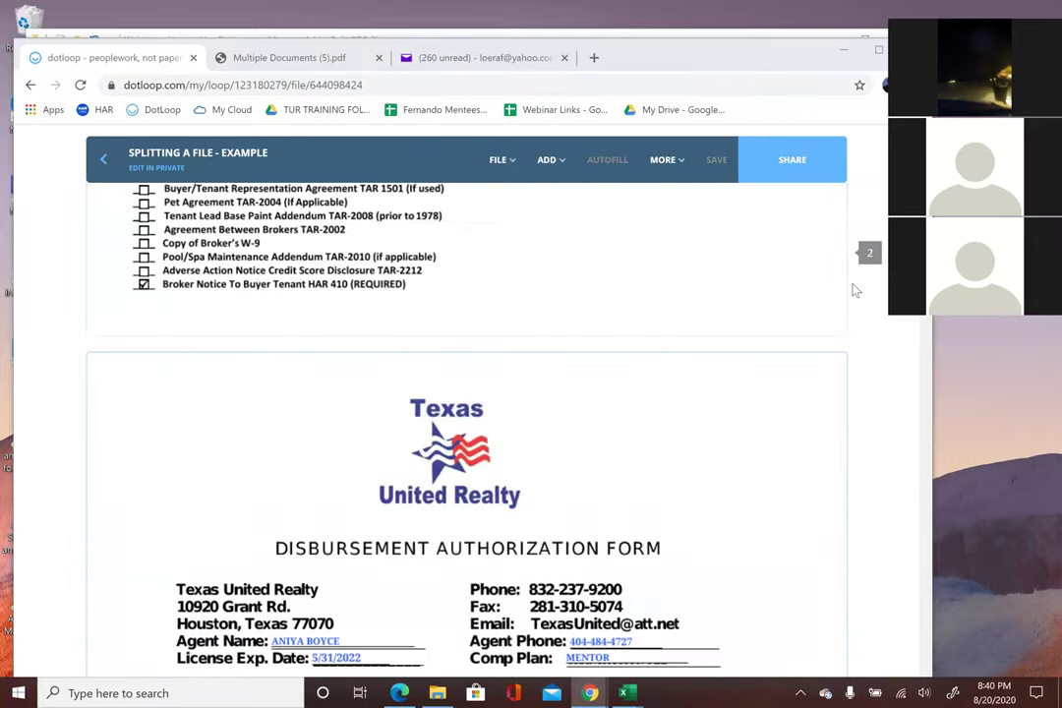
- Review the checklist on page 1, the disbursement authorization form on page 2 and the brokerage services notice on page 3
scroll(855, 290, up, 3)
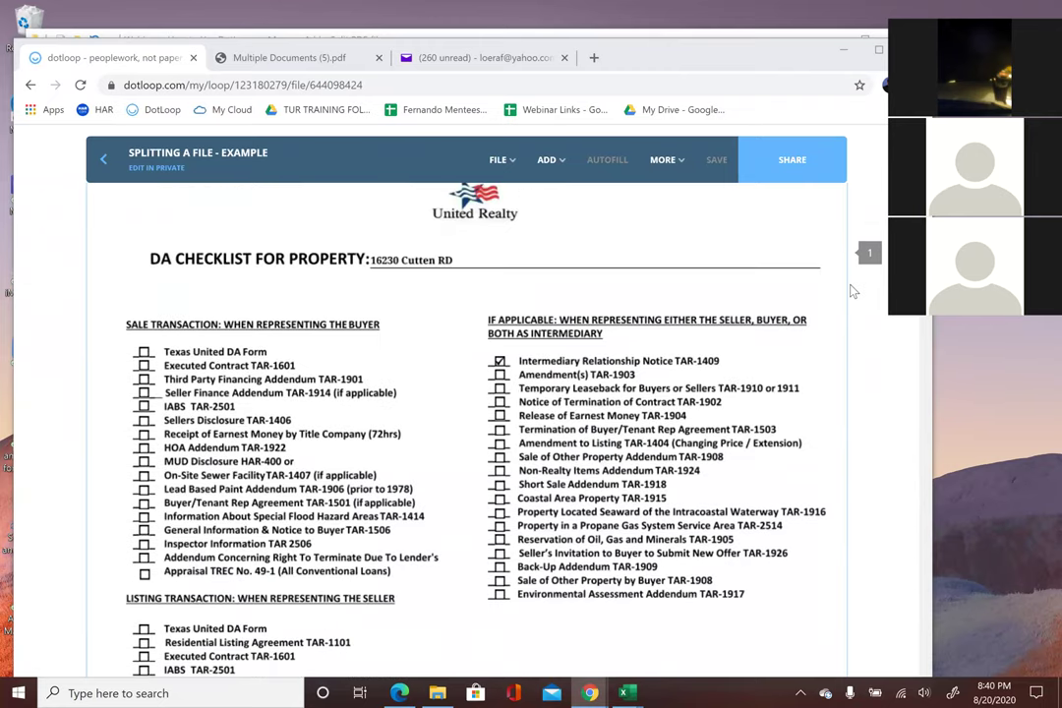
scroll(853, 291, down, 10)
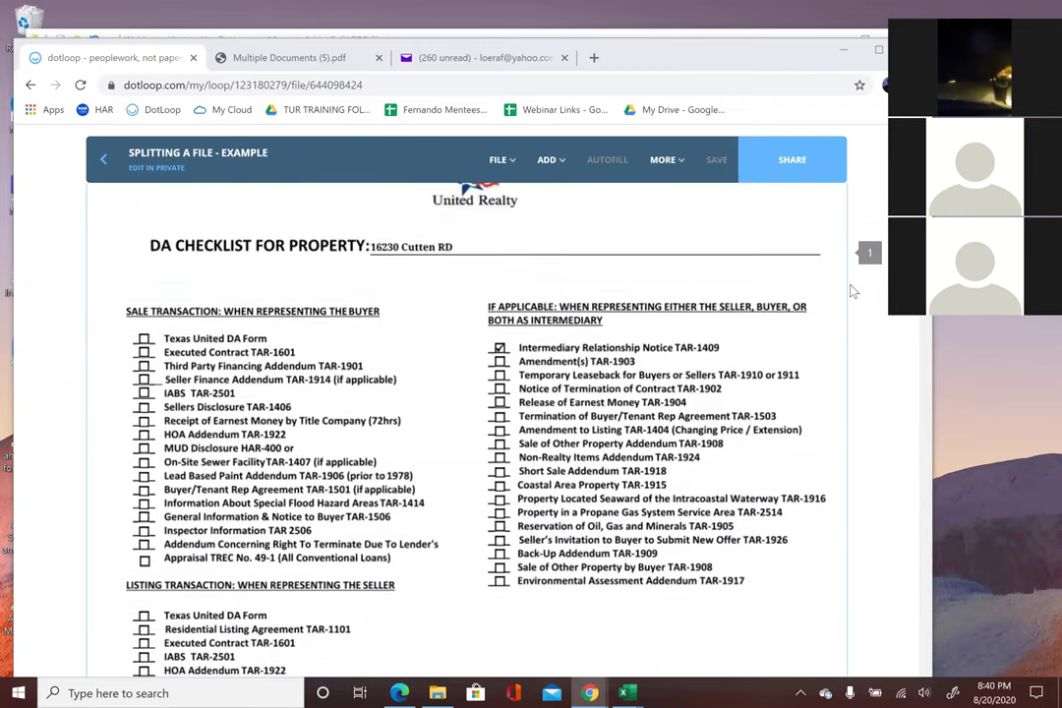
scroll(855, 287, down, 2)
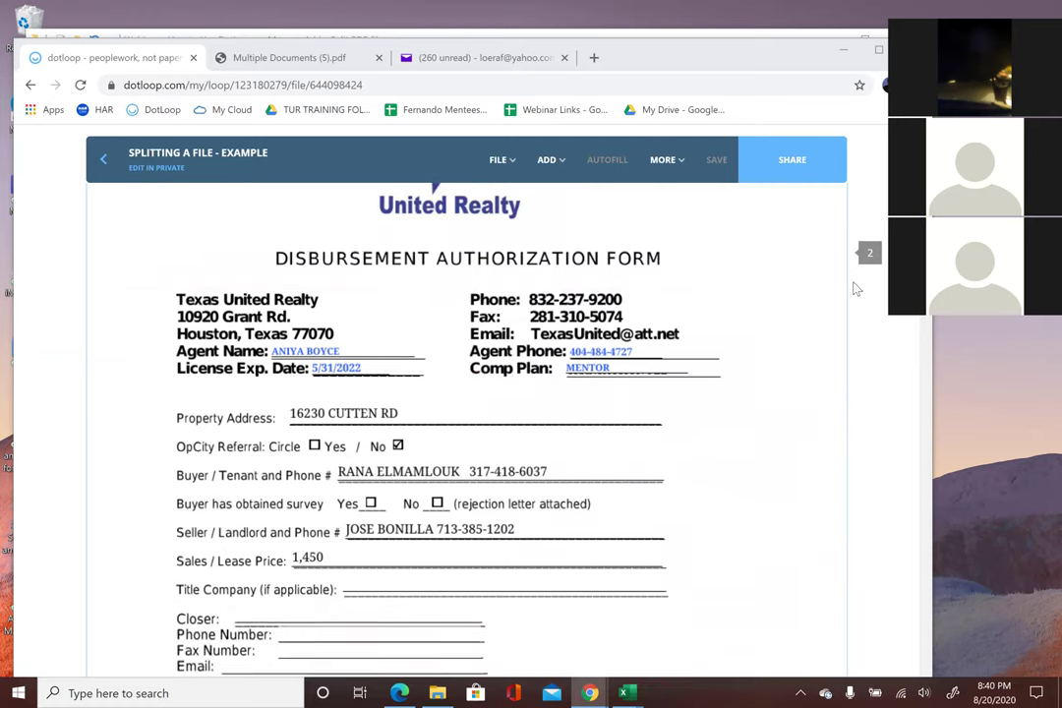
scroll(863, 285, up, 4)
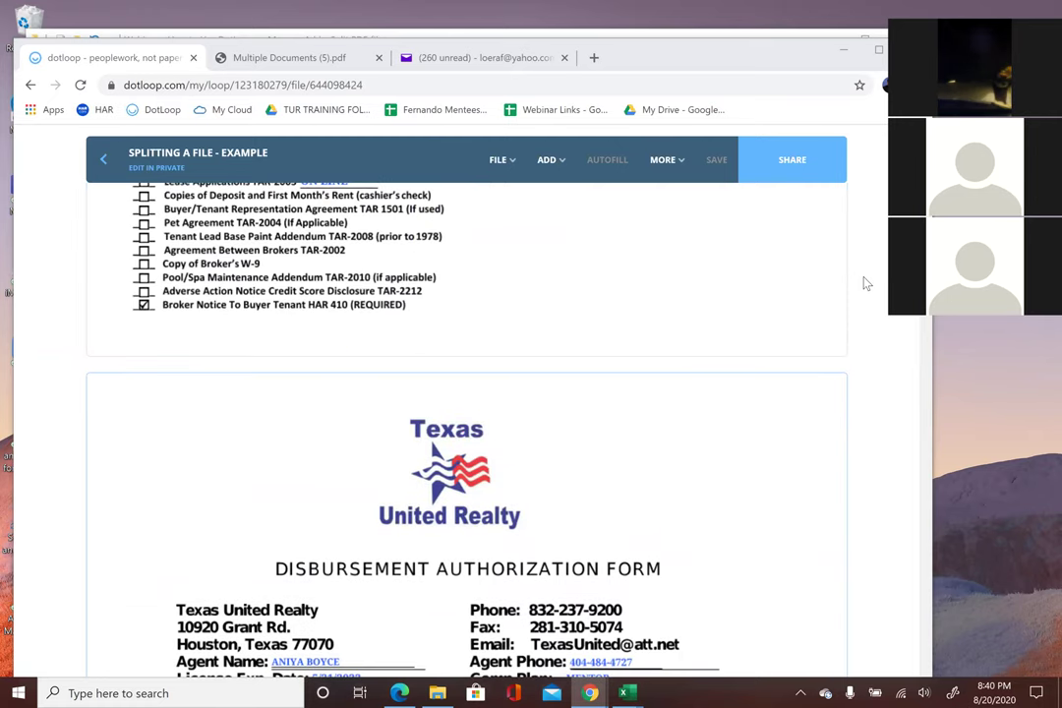
scroll(846, 319, down, 12)
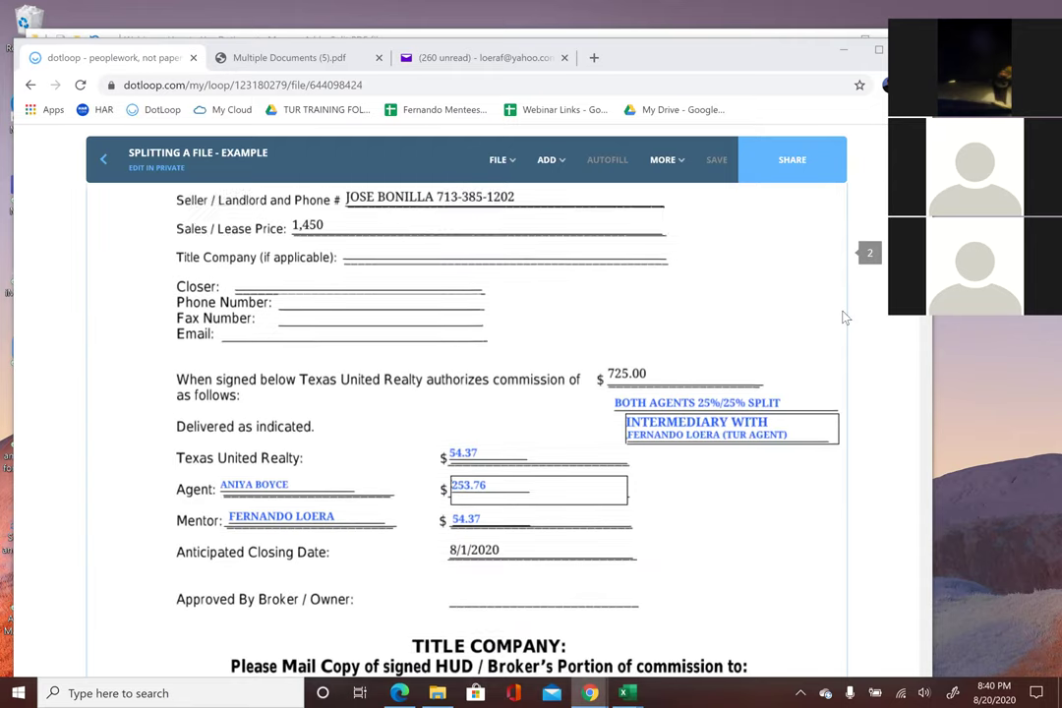
scroll(846, 316, down, 4)
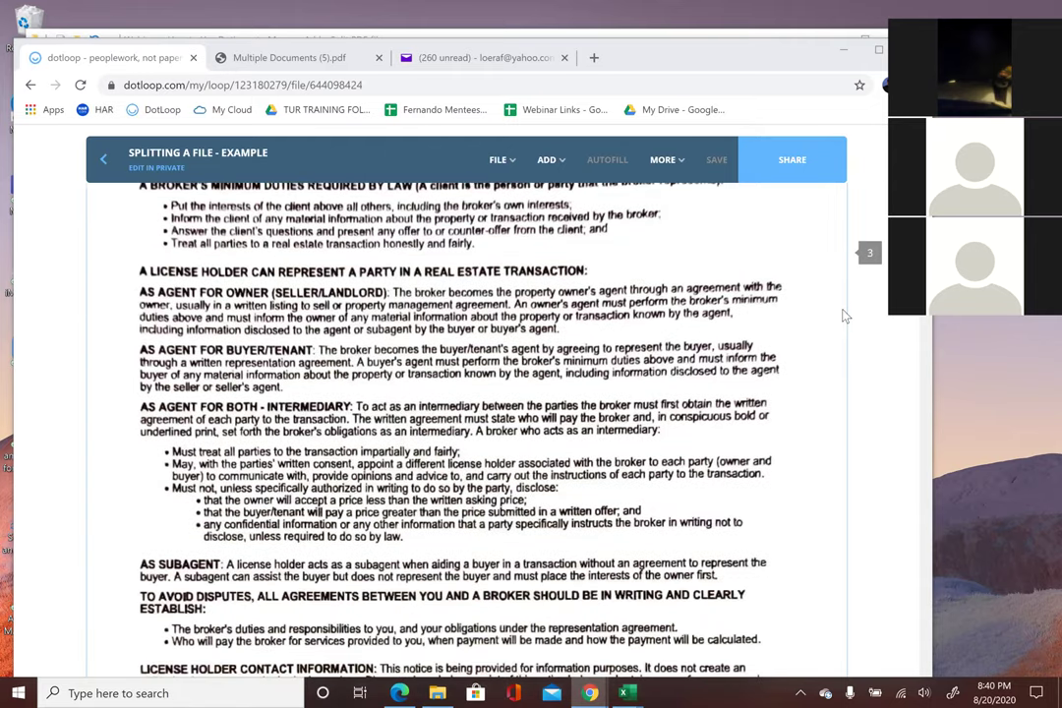
scroll(845, 316, up, 2)
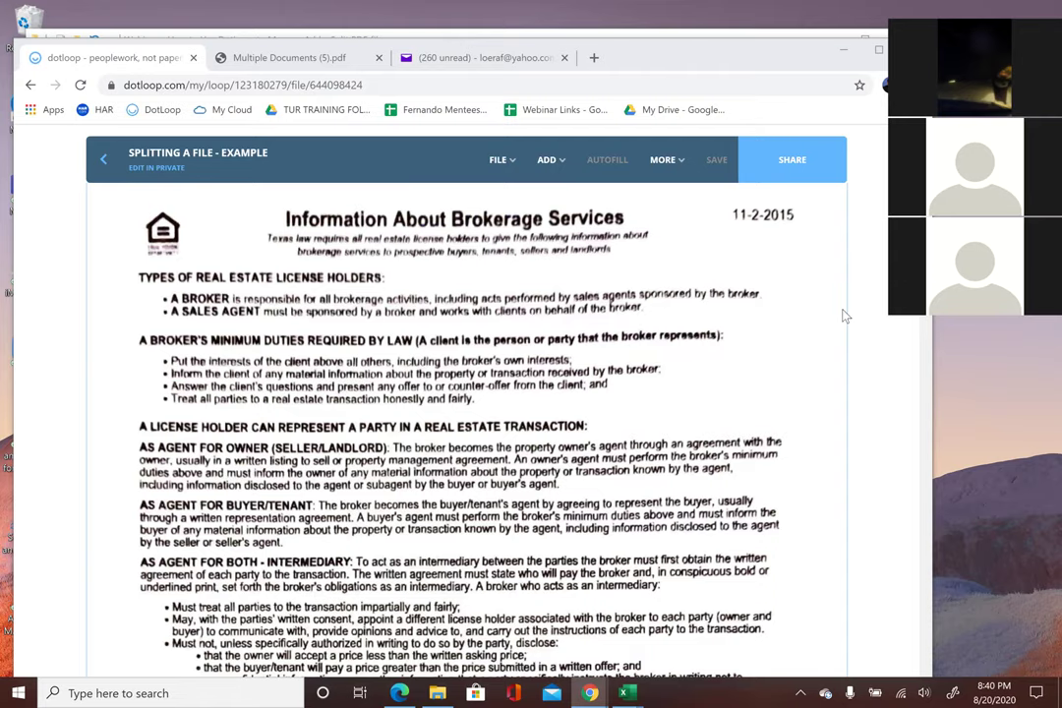
scroll(824, 405, down, 10)
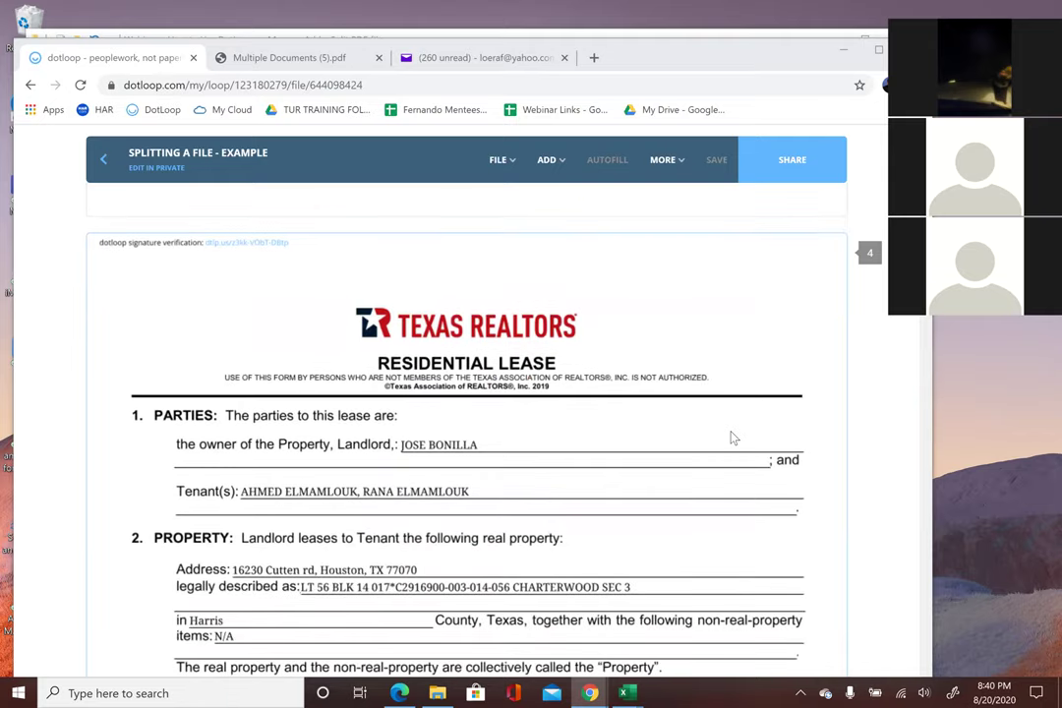
- Examine the residential lease from page 4 through its last page, page 19 of the file
scroll(730, 437, down, 1)
scroll(730, 433, down, 20)
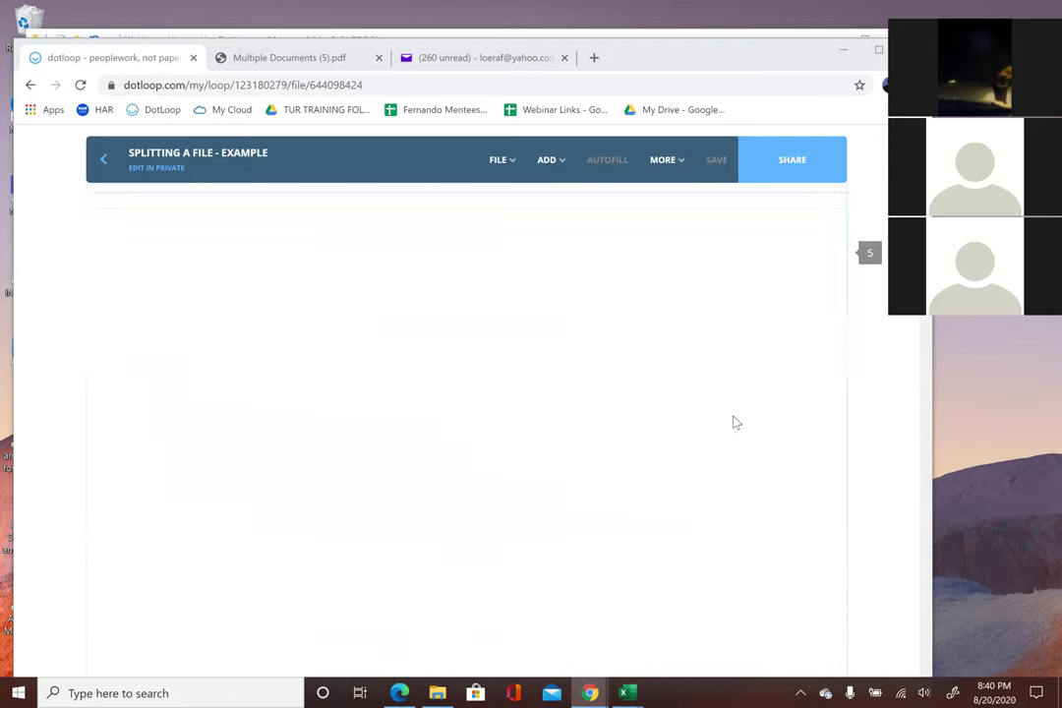
scroll(733, 421, down, 20)
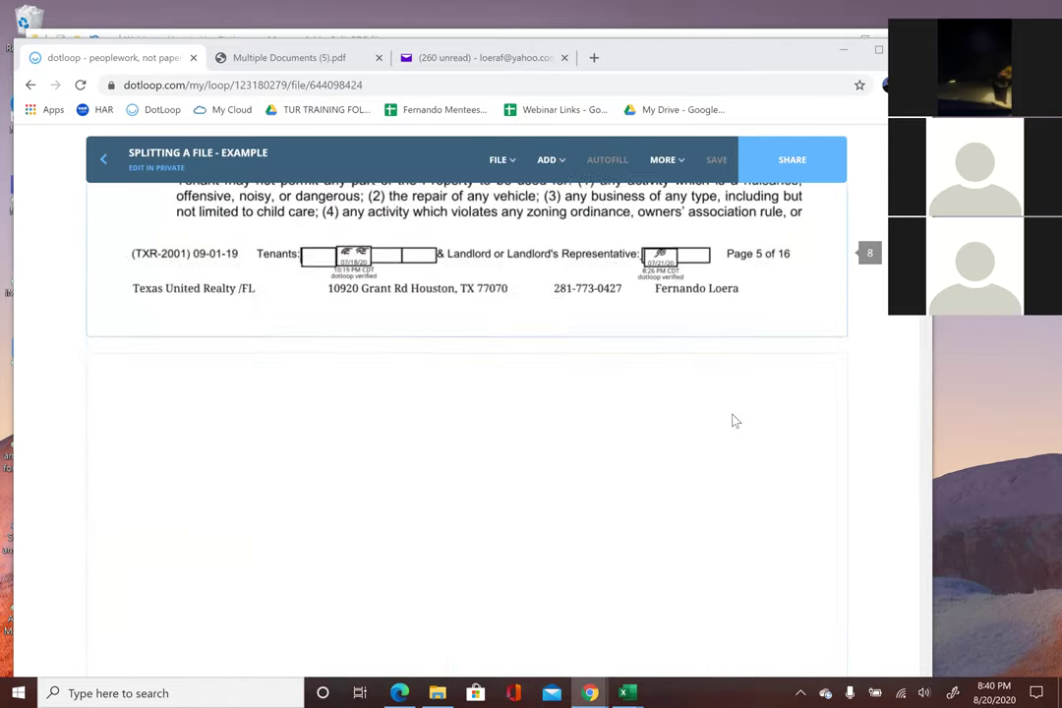
scroll(733, 421, down, 20)
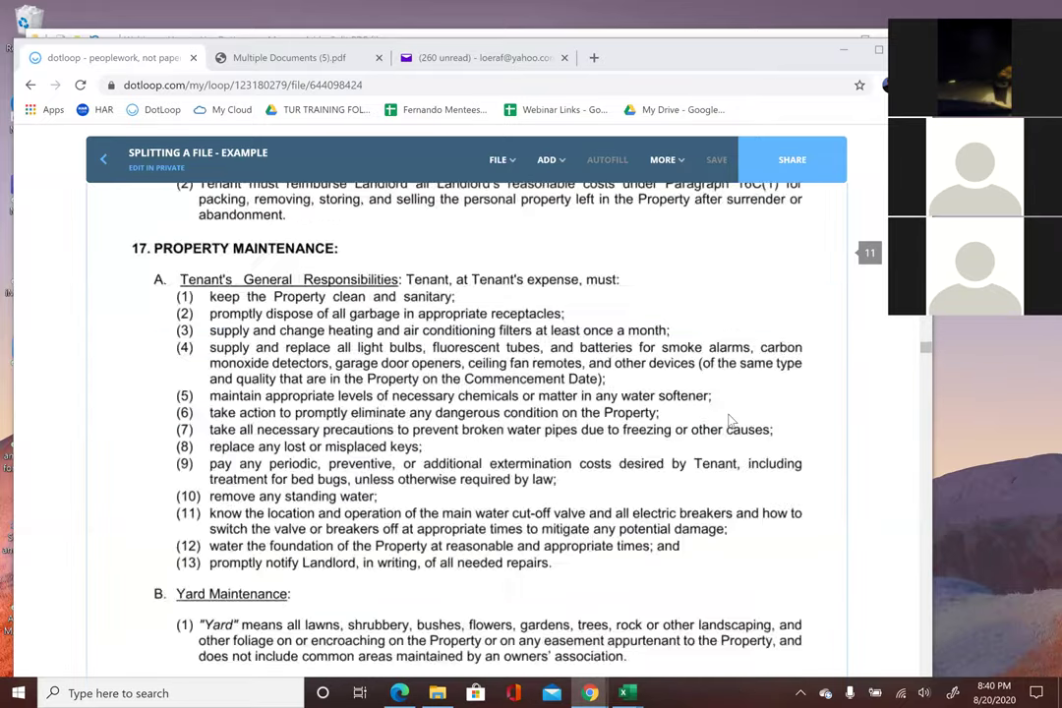
scroll(733, 420, down, 20)
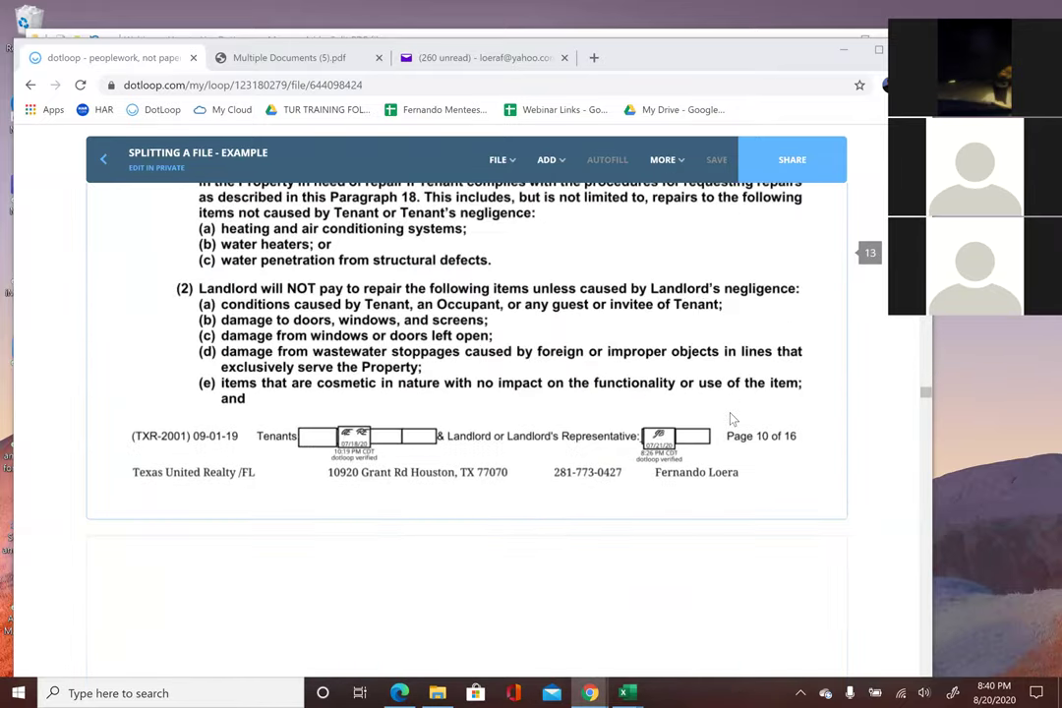
scroll(733, 420, down, 20)
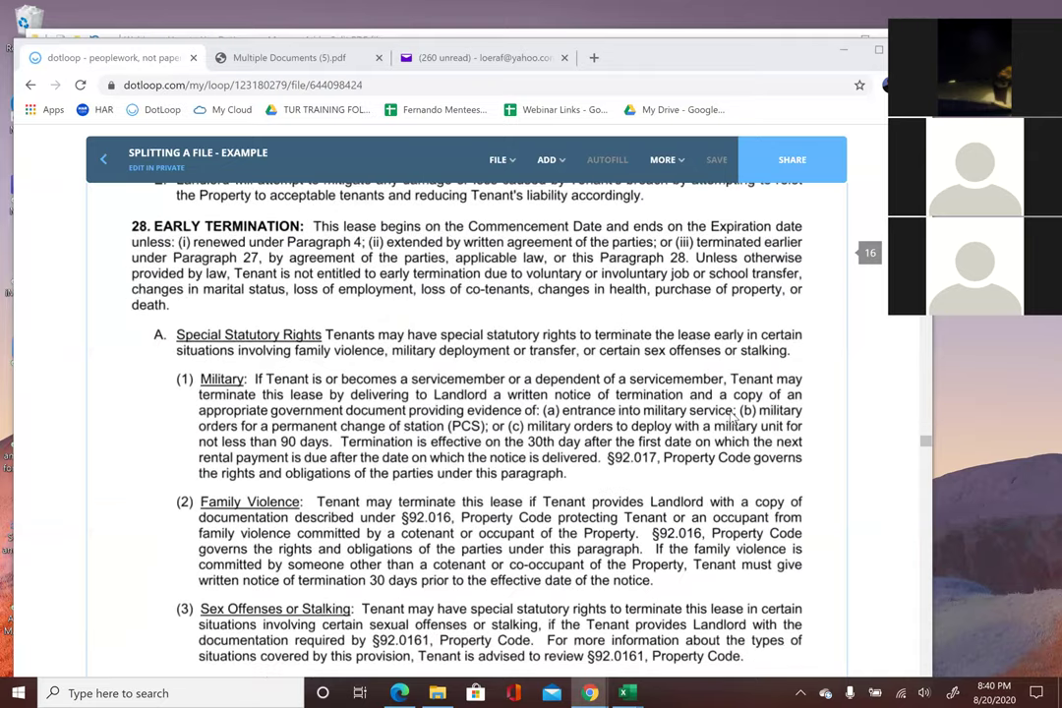
scroll(732, 418, down, 20)
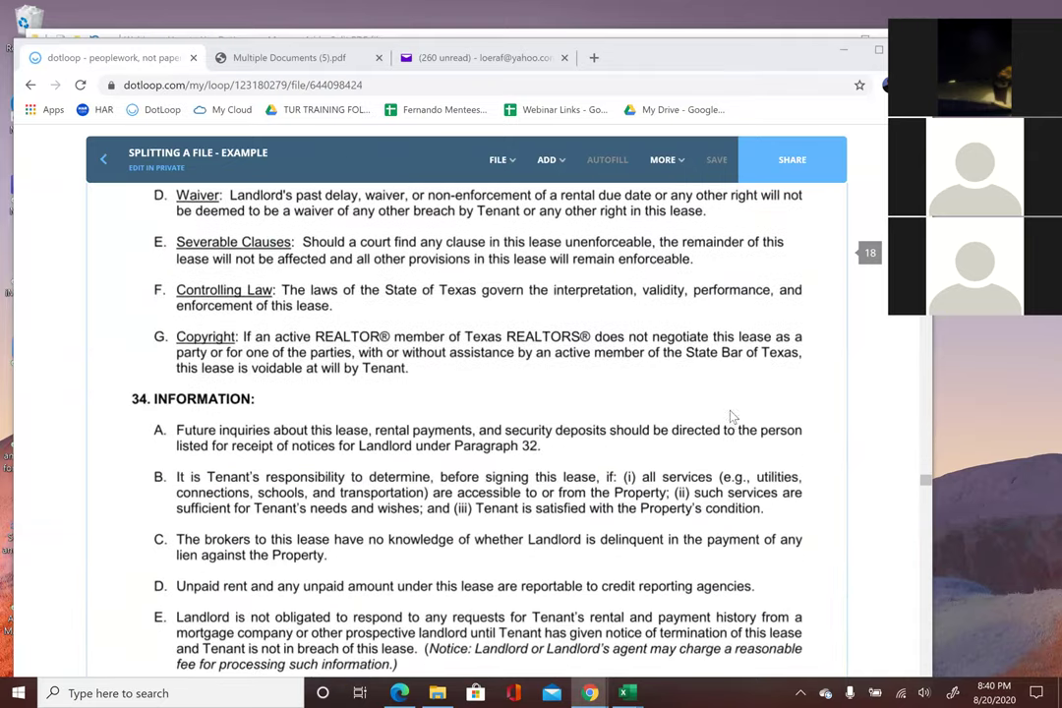
scroll(732, 417, down, 10)
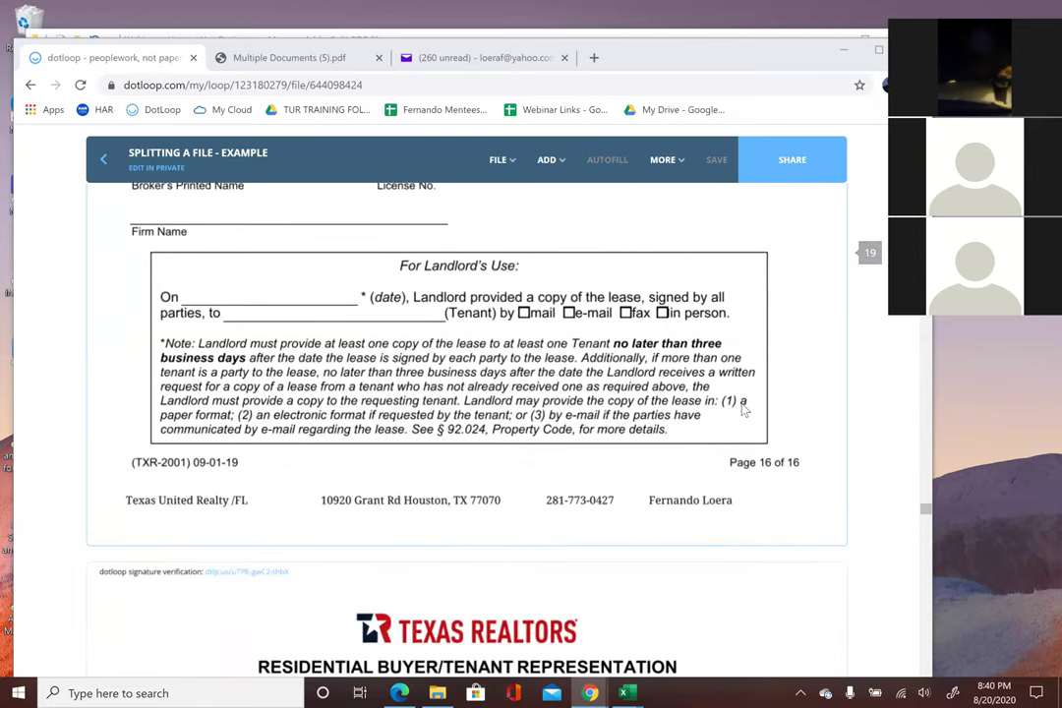
- Examine the buyer/tenant representation agreement starting on page 20 and the broker notice to buyer/tenant that follows it
scroll(701, 408, down, 4)
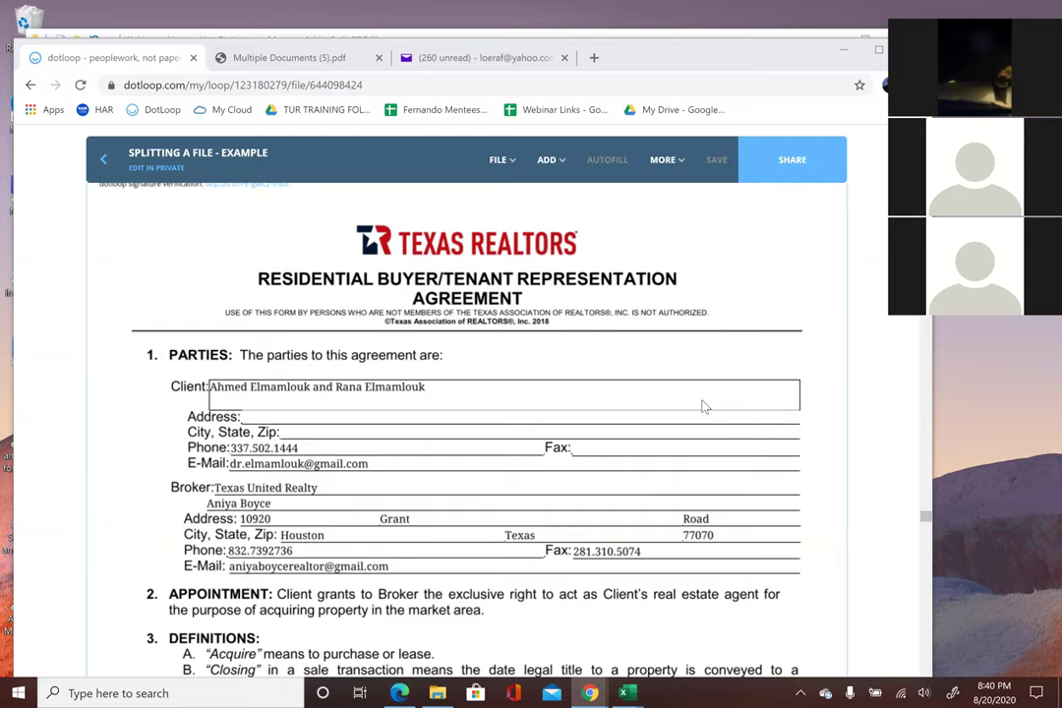
scroll(693, 411, down, 10)
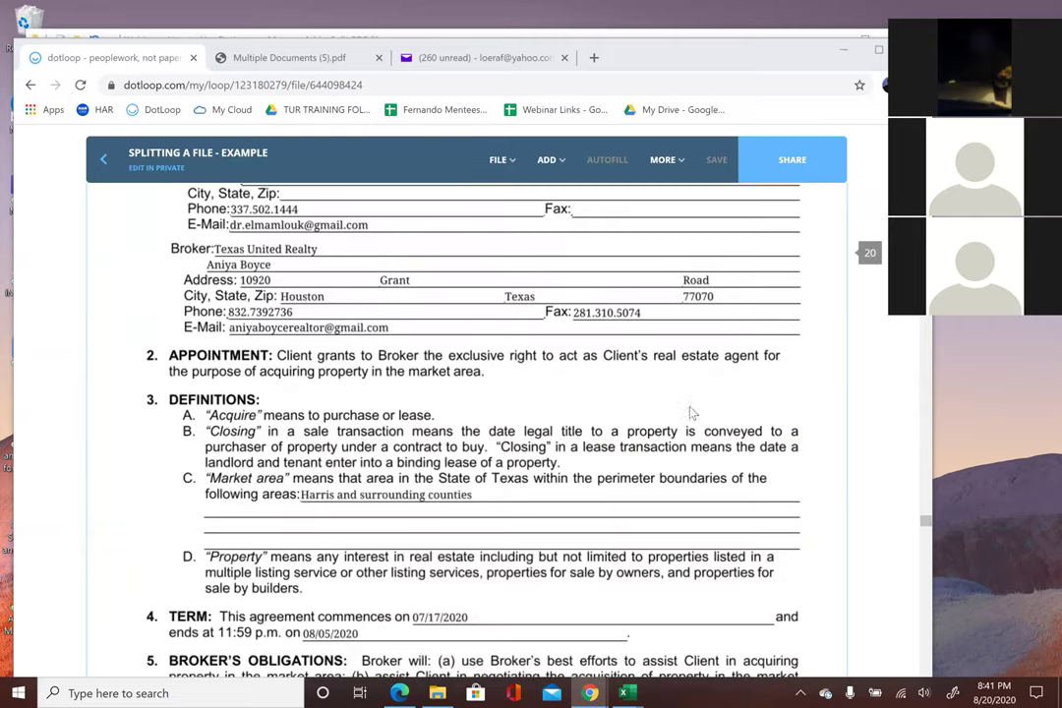
scroll(685, 421, down, 15)
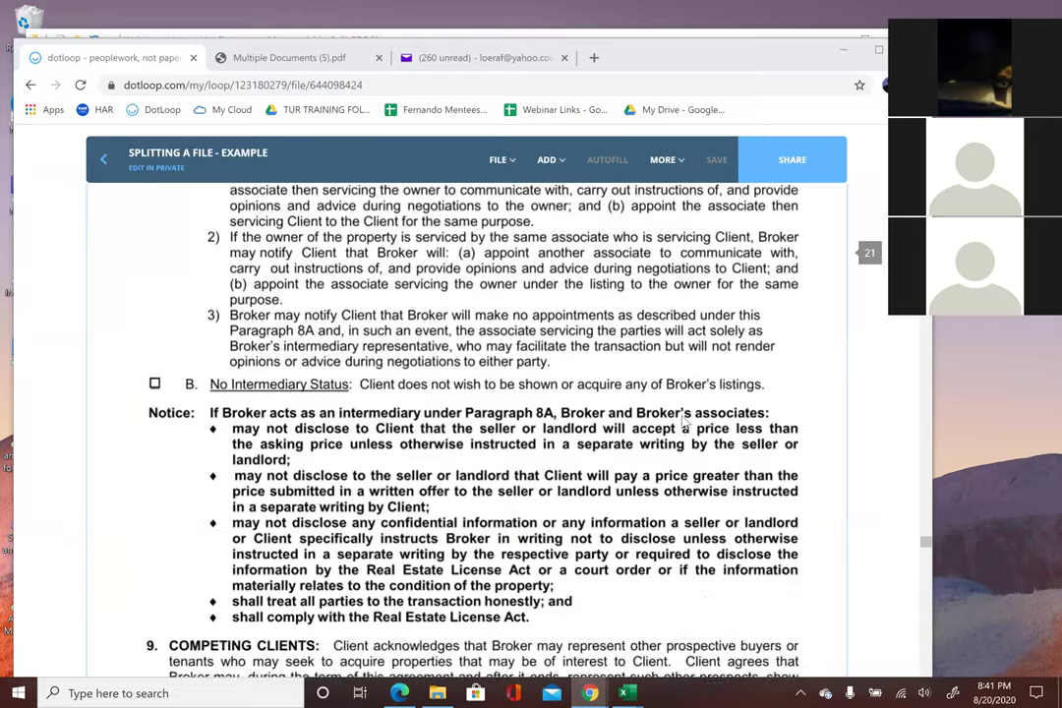
scroll(685, 421, down, 15)
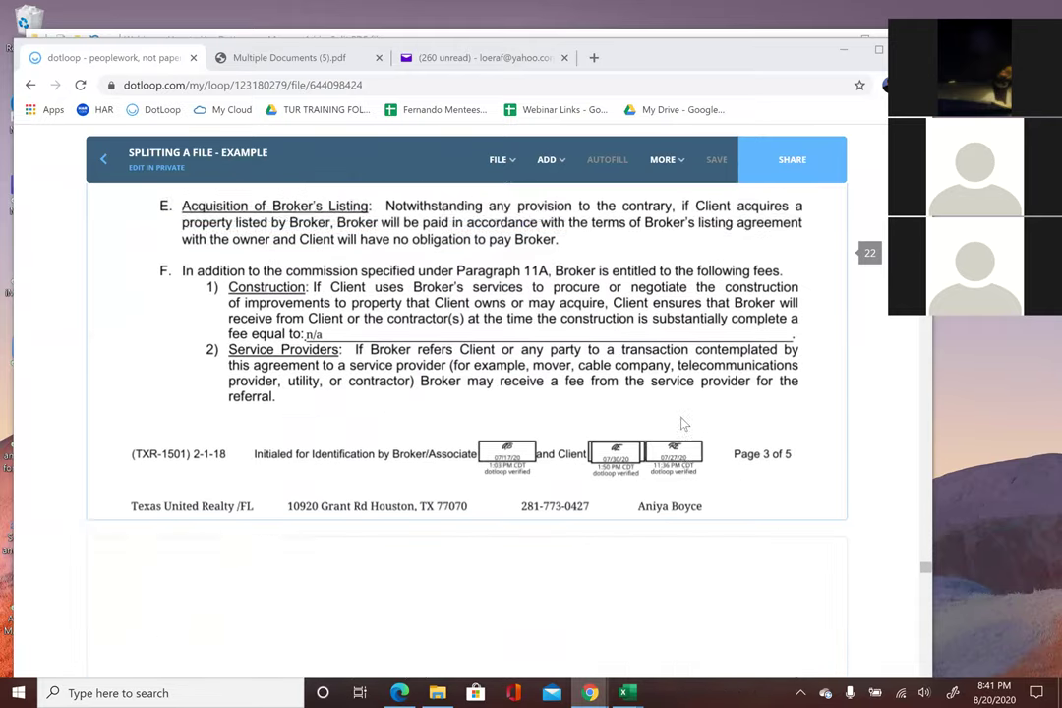
scroll(685, 423, down, 15)
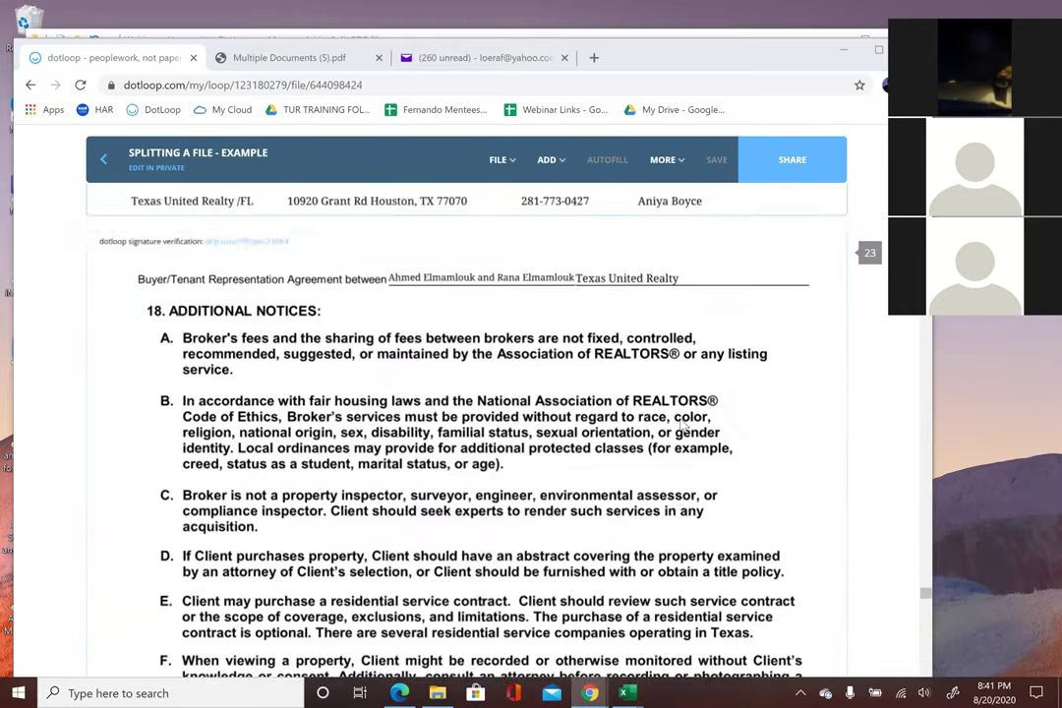
scroll(682, 424, up, 2)
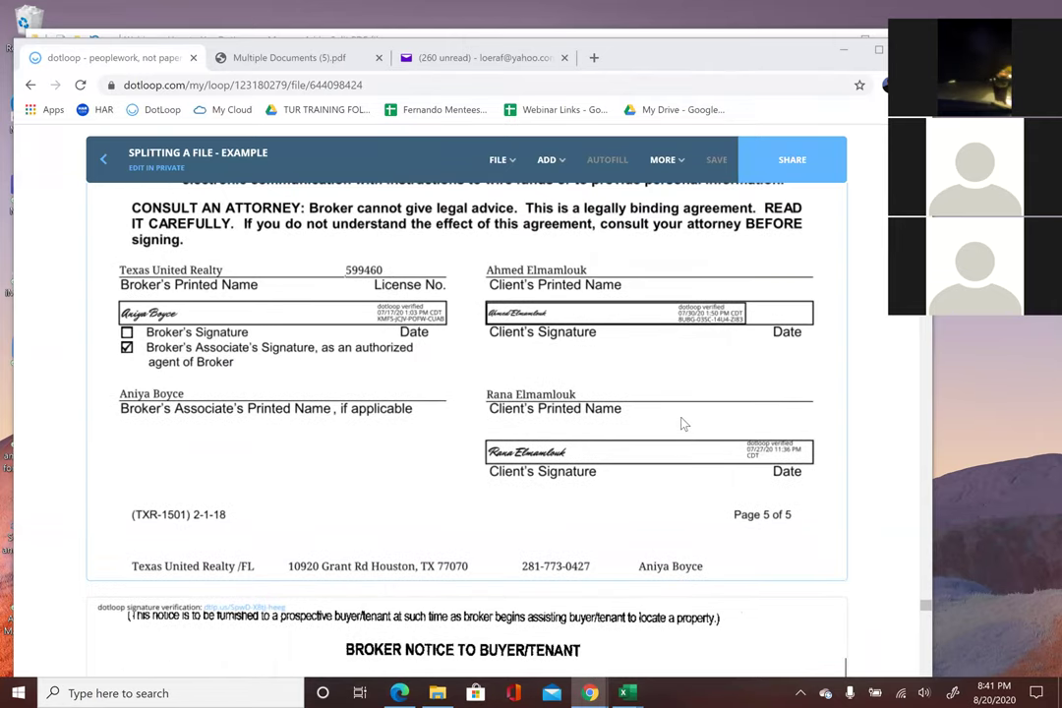
scroll(541, 456, down, 3)
scroll(542, 456, down, 6)
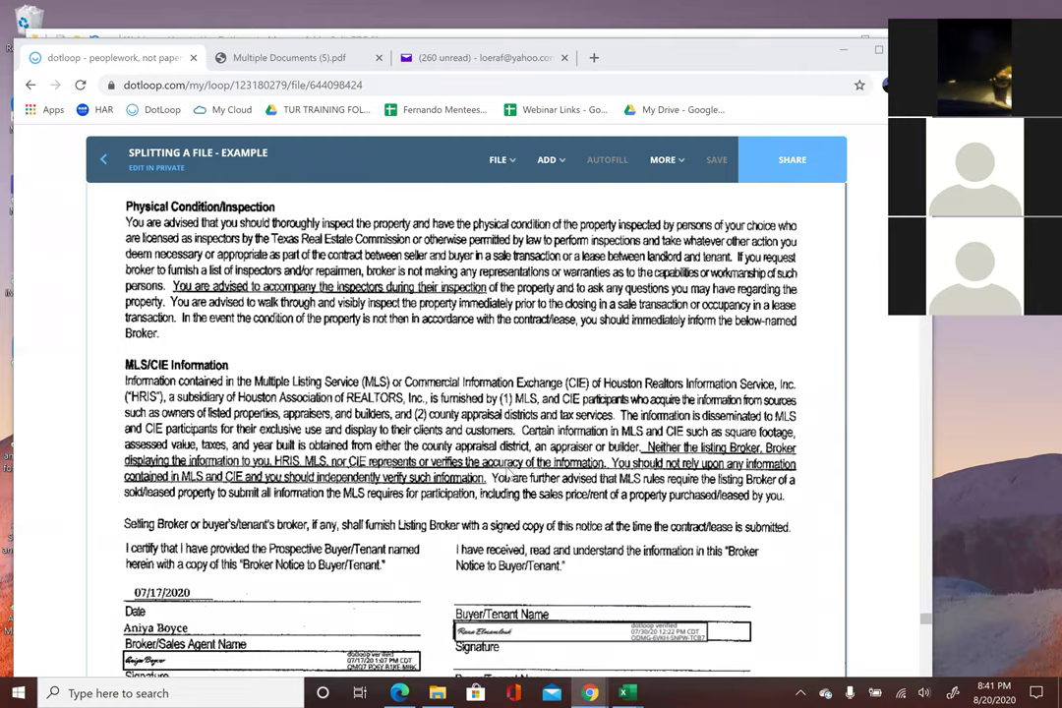
- Examine the intermediary relationship notice on page 26 and the money orders on page 27
scroll(509, 472, down, 4)
scroll(510, 473, down, 6)
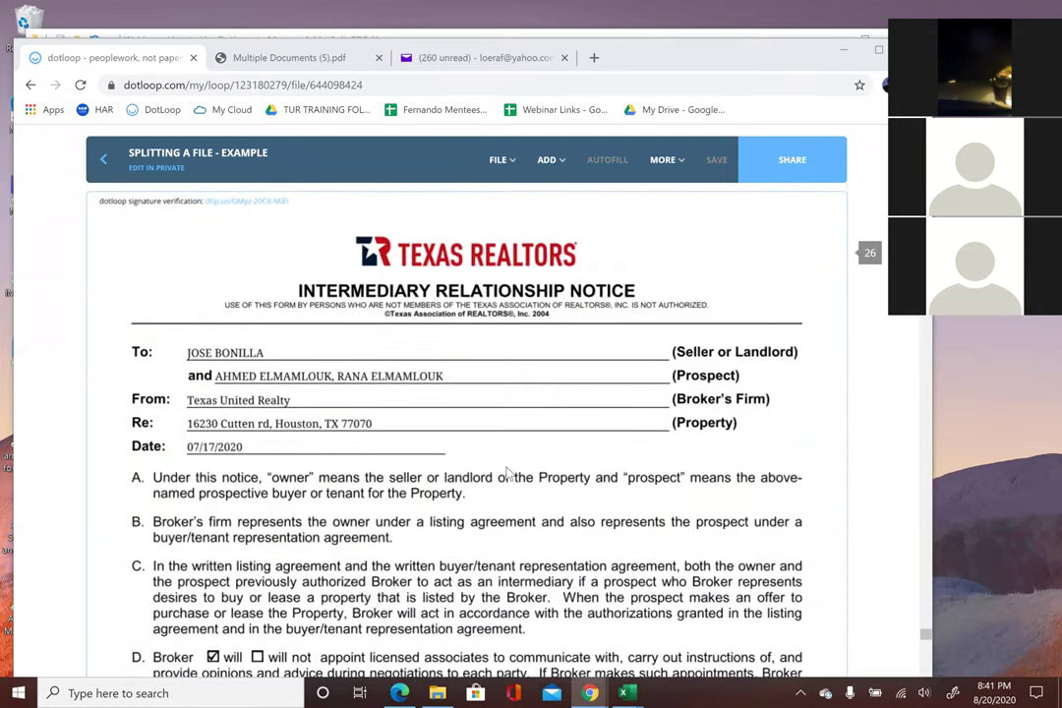
scroll(509, 473, down, 1)
scroll(509, 473, up, 1)
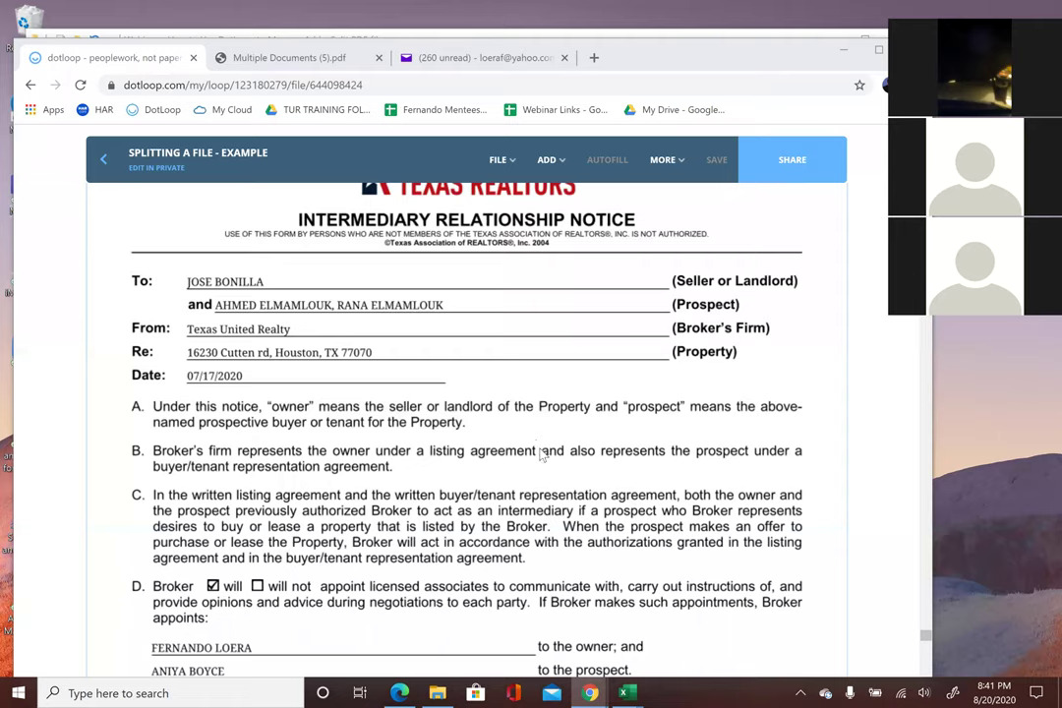
scroll(514, 413, down, 10)
scroll(515, 416, down, 3)
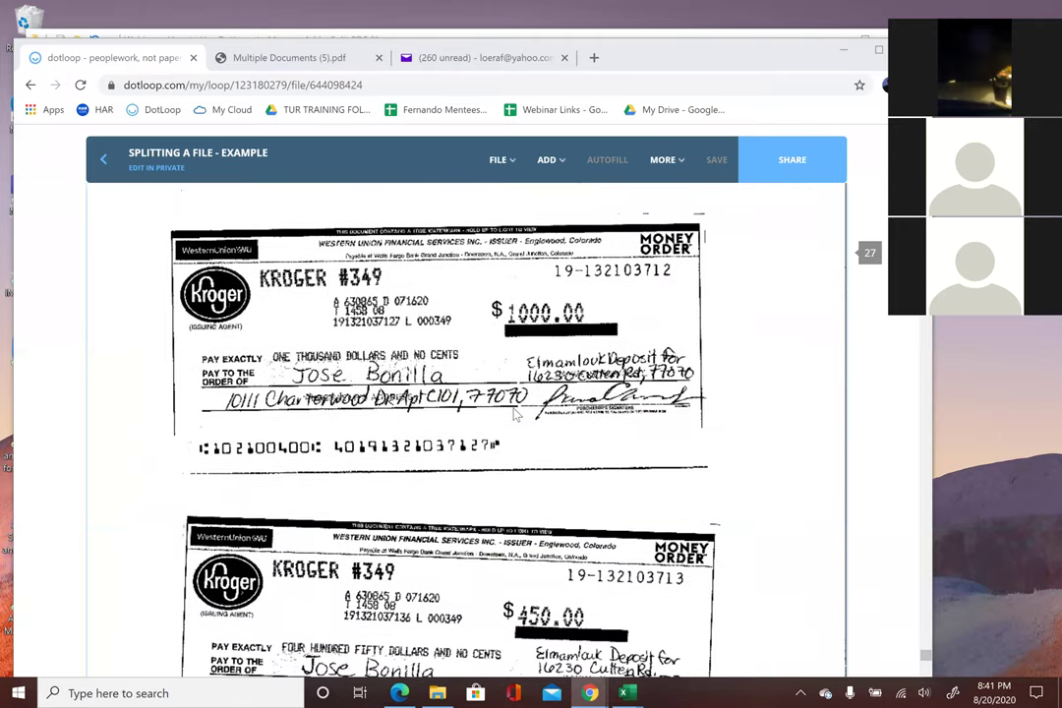
scroll(515, 415, up, 3)
scroll(514, 414, down, 3)
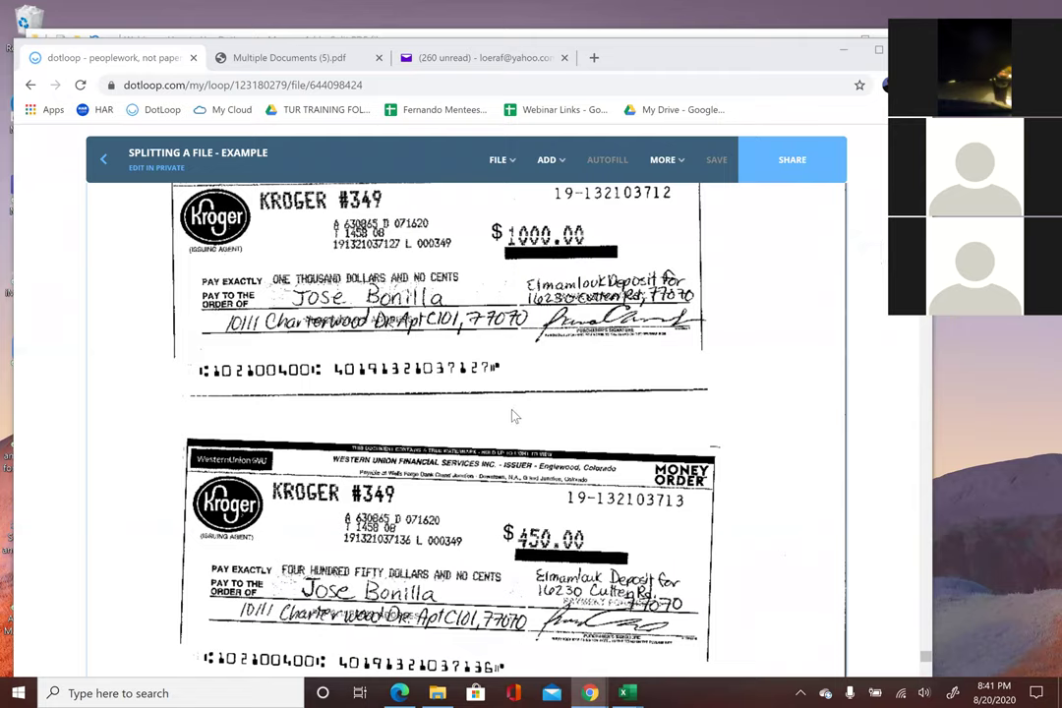
scroll(806, 334, up, 4)
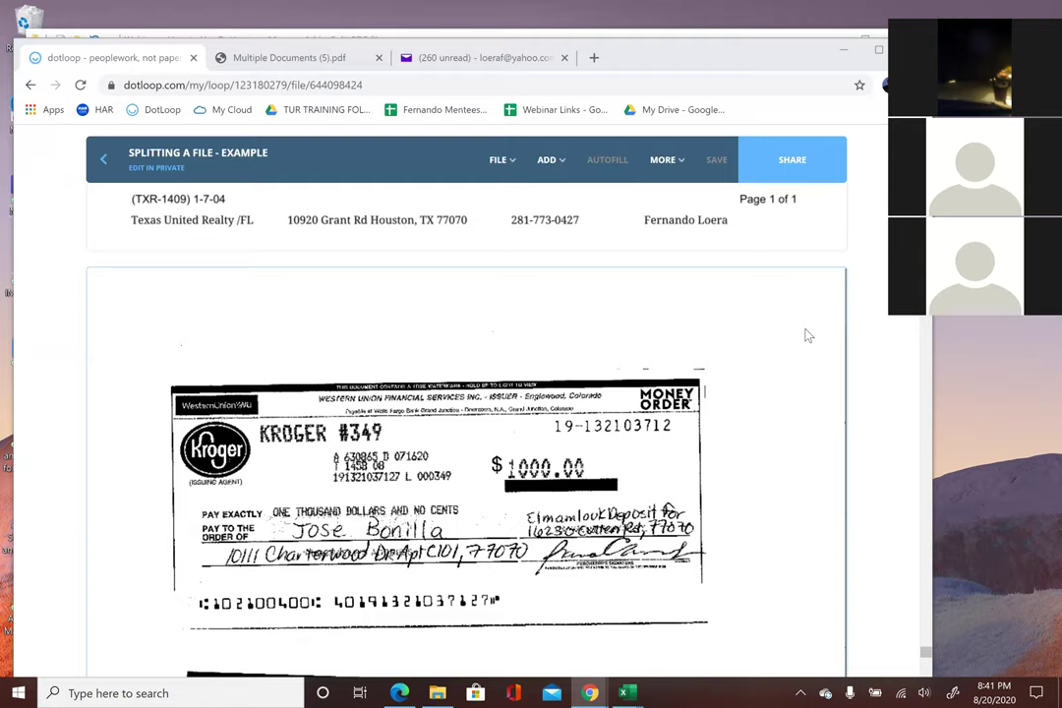
click(498, 165)
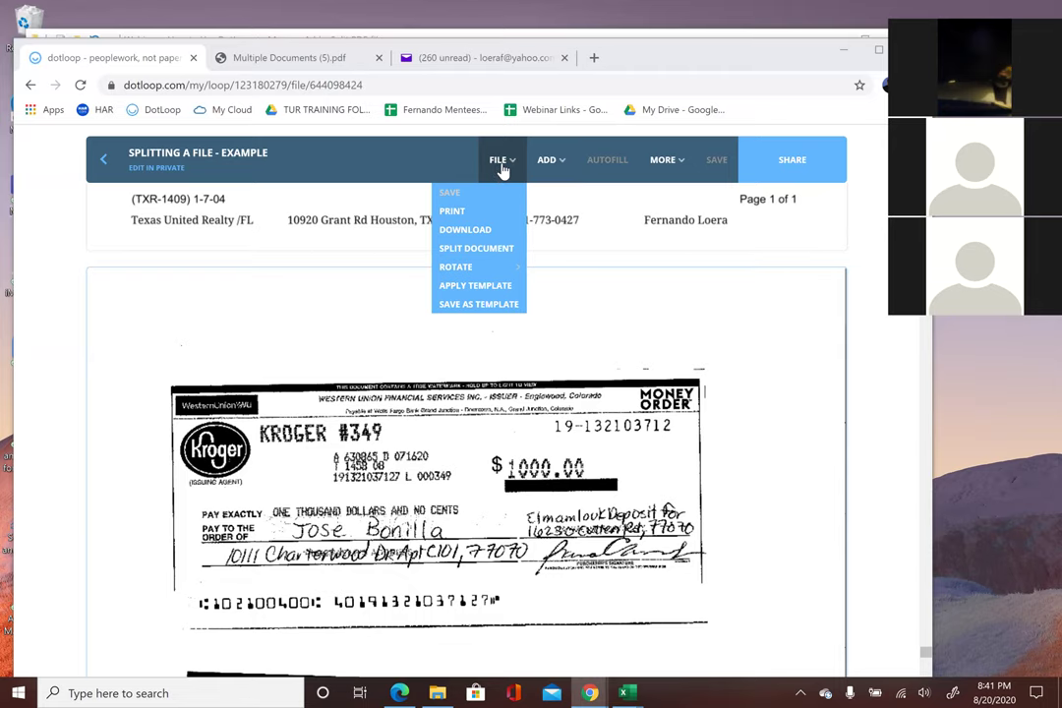
click(334, 305)
scroll(524, 311, down, 20)
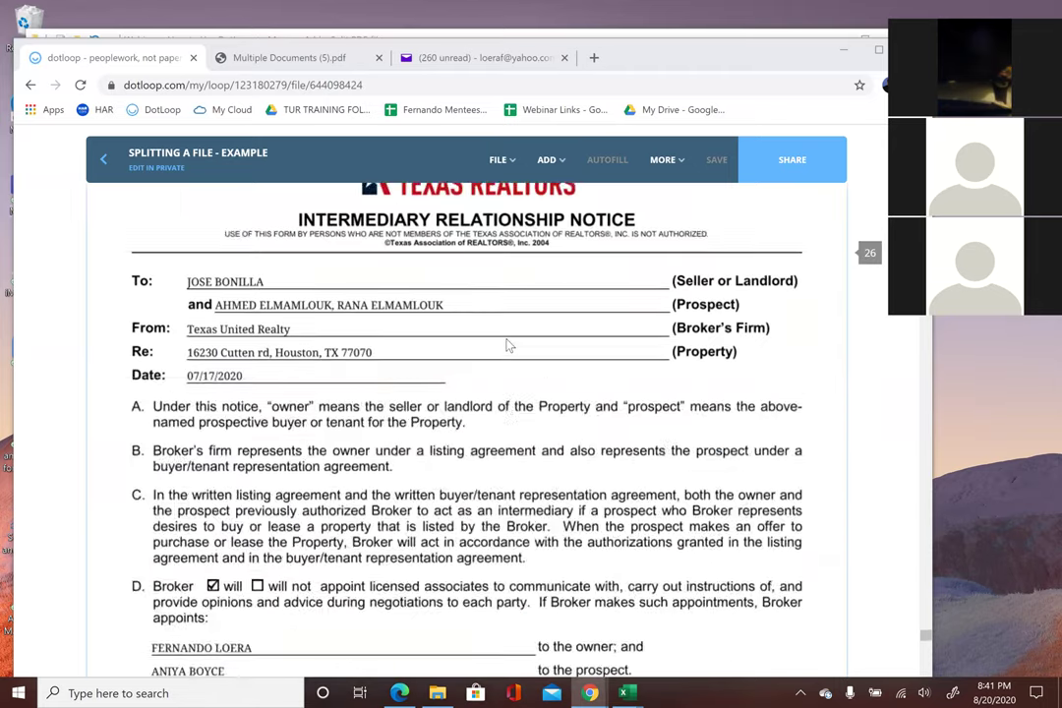
scroll(506, 344, up, 15)
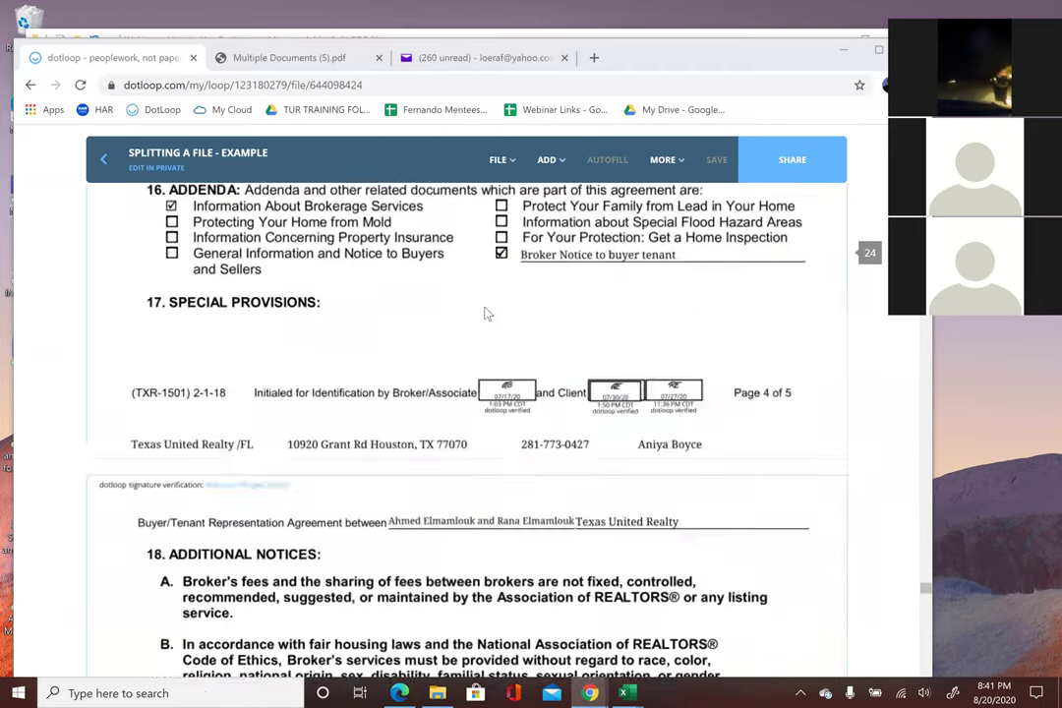
- Start splitting the document and set the number of resulting files to 6
click(498, 160)
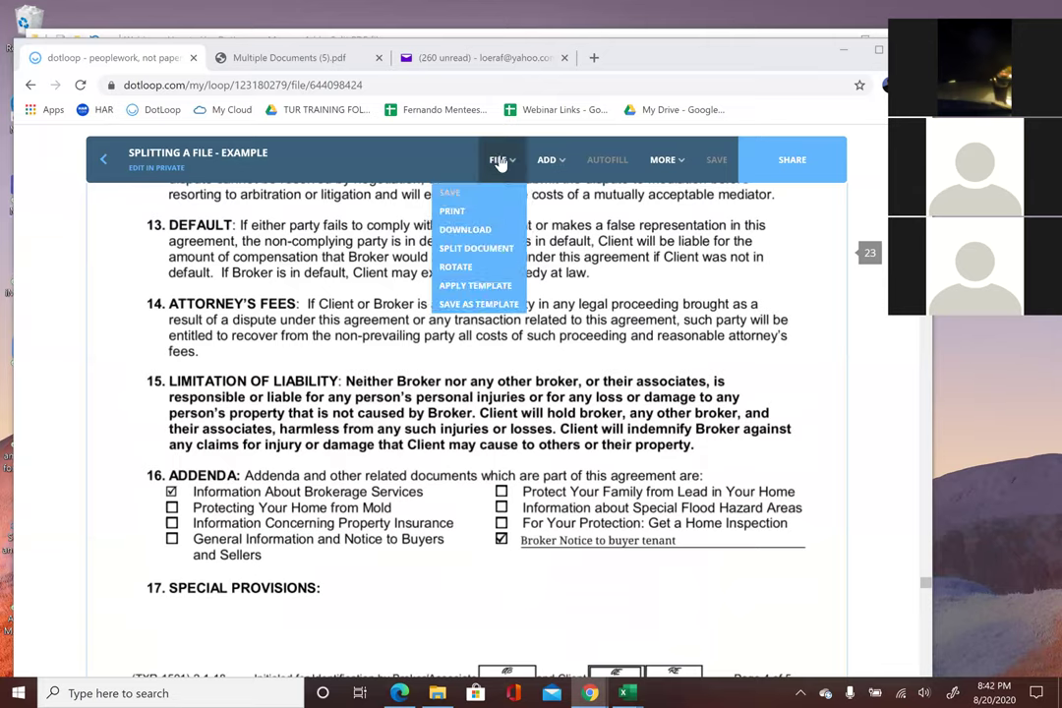
click(466, 251)
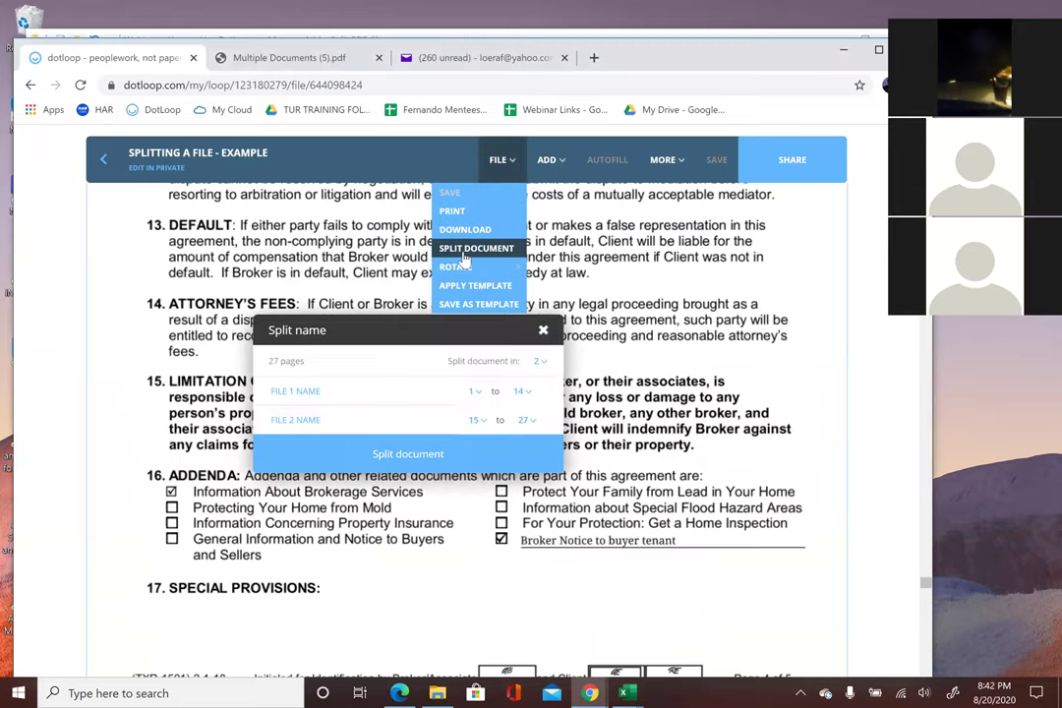
click(540, 362)
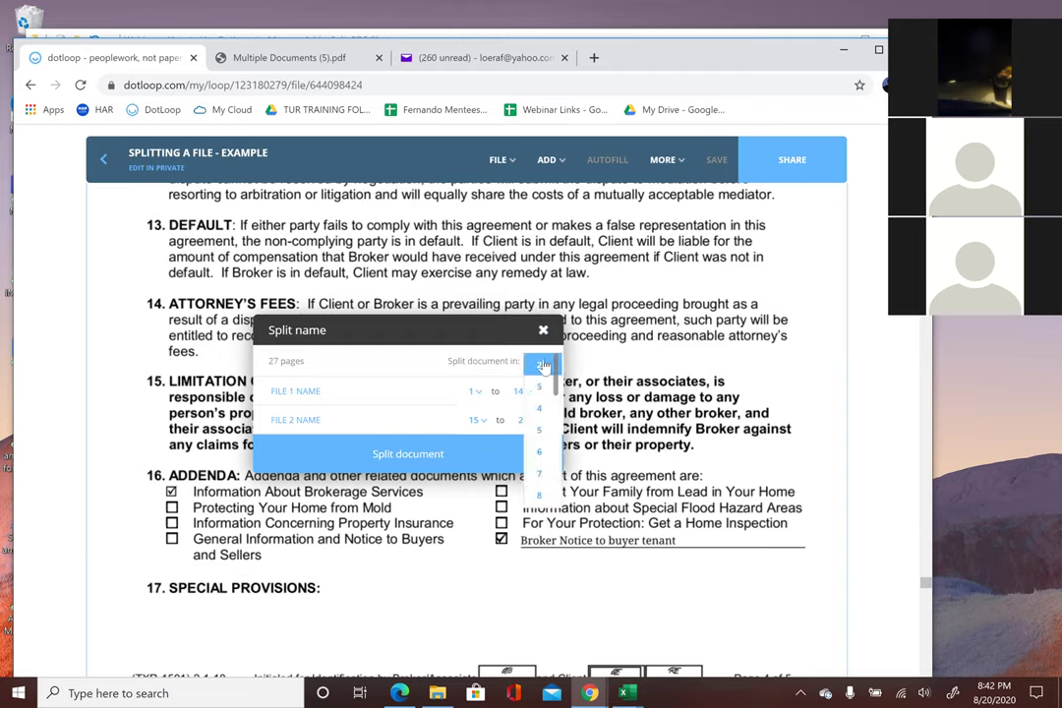
click(542, 452)
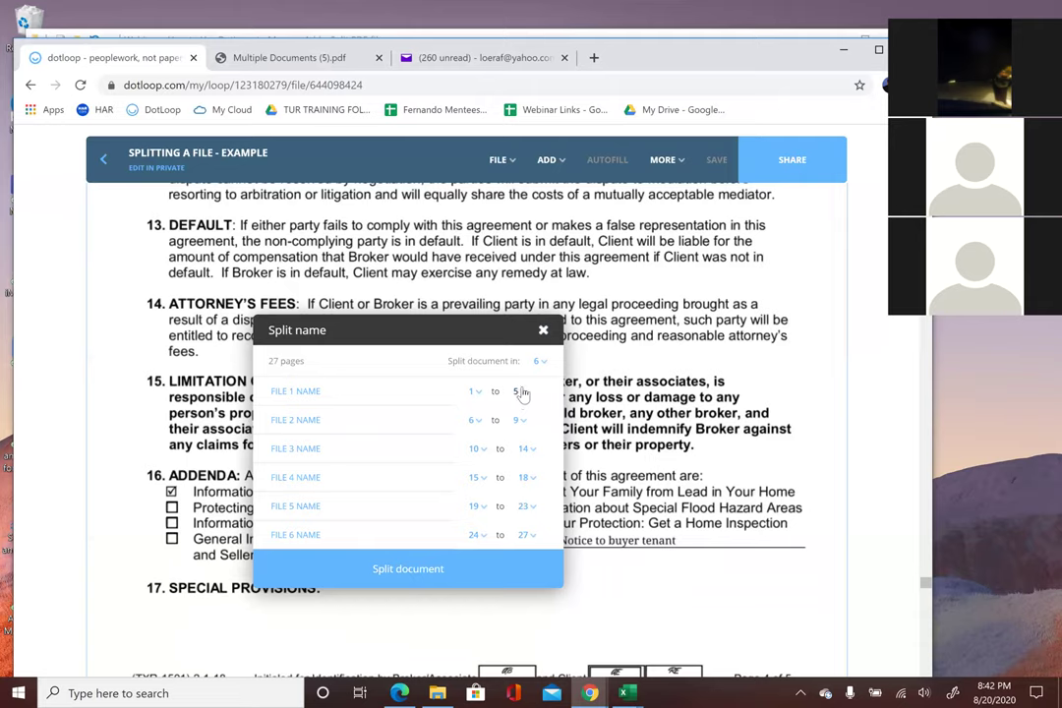
- Name the first split file "DA checklist DA" and set its last page to 2
click(333, 390)
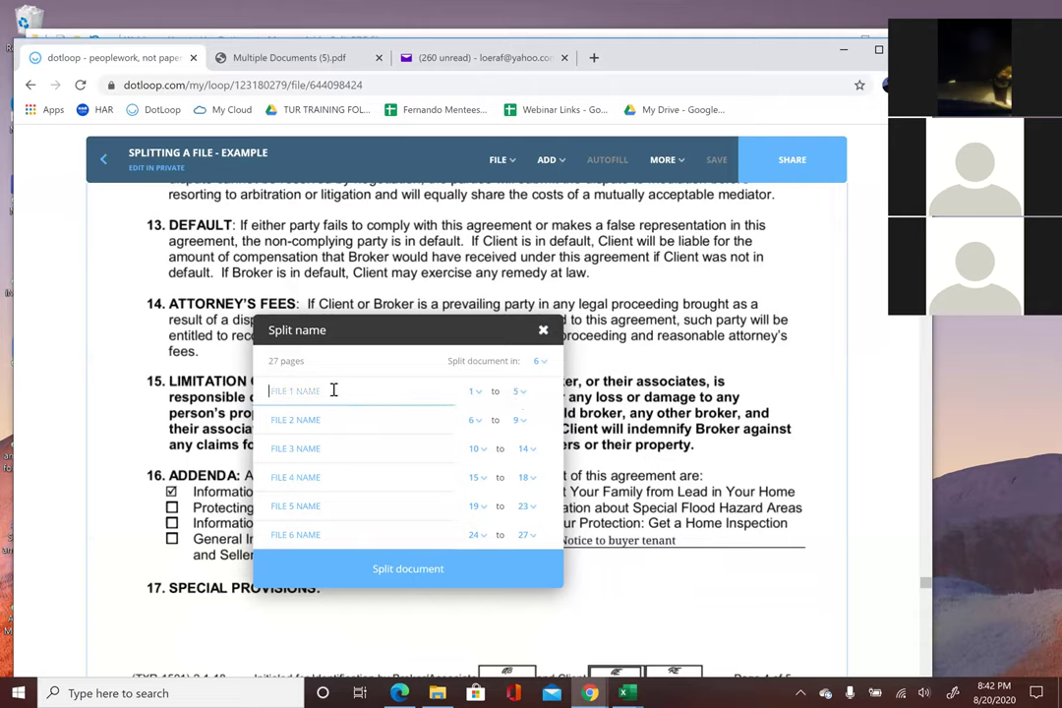
text(DA checklist DA)
click(524, 393)
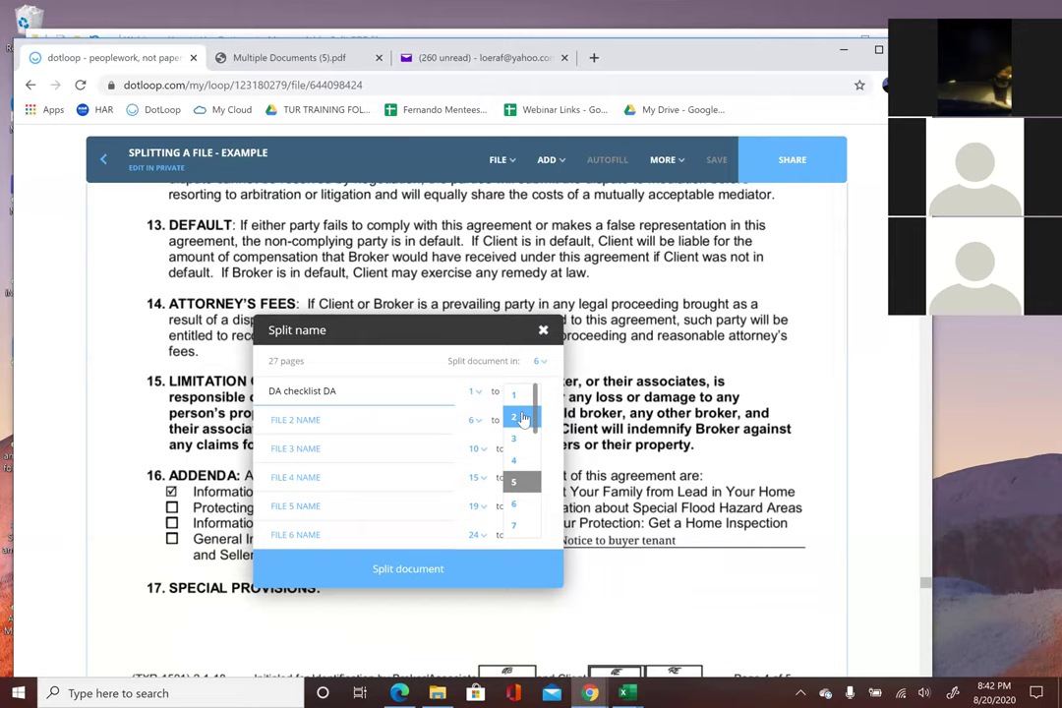
click(513, 417)
- Name the second split file "lease agreement" and set its last page to 19
click(342, 419)
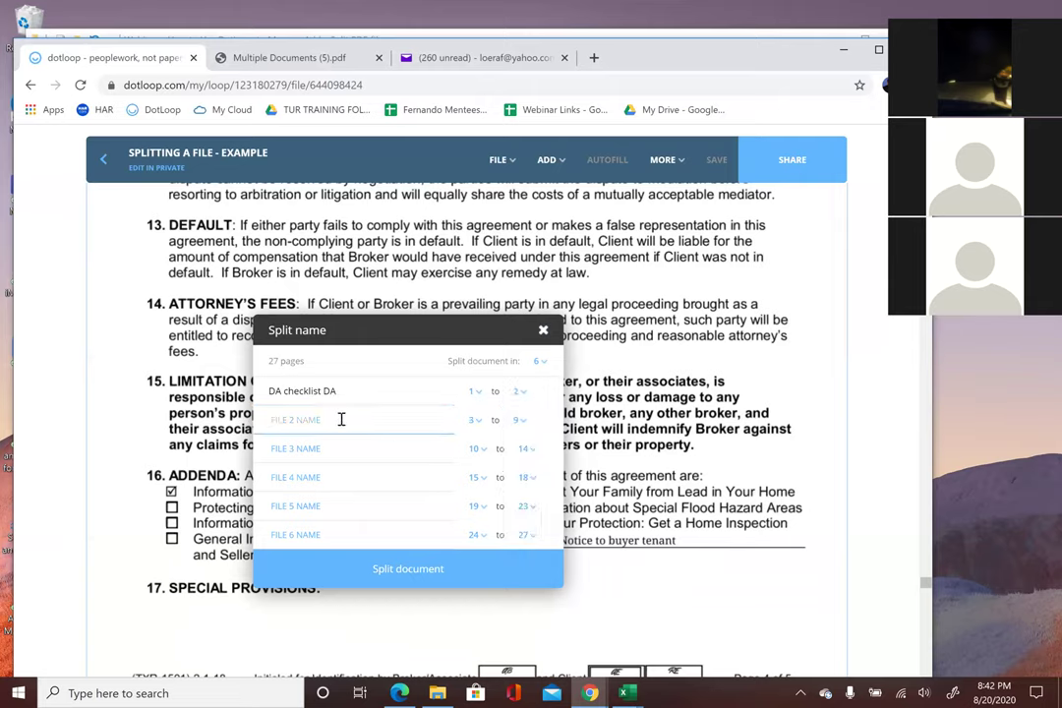
text(()
text(ease agre)
text(ement)
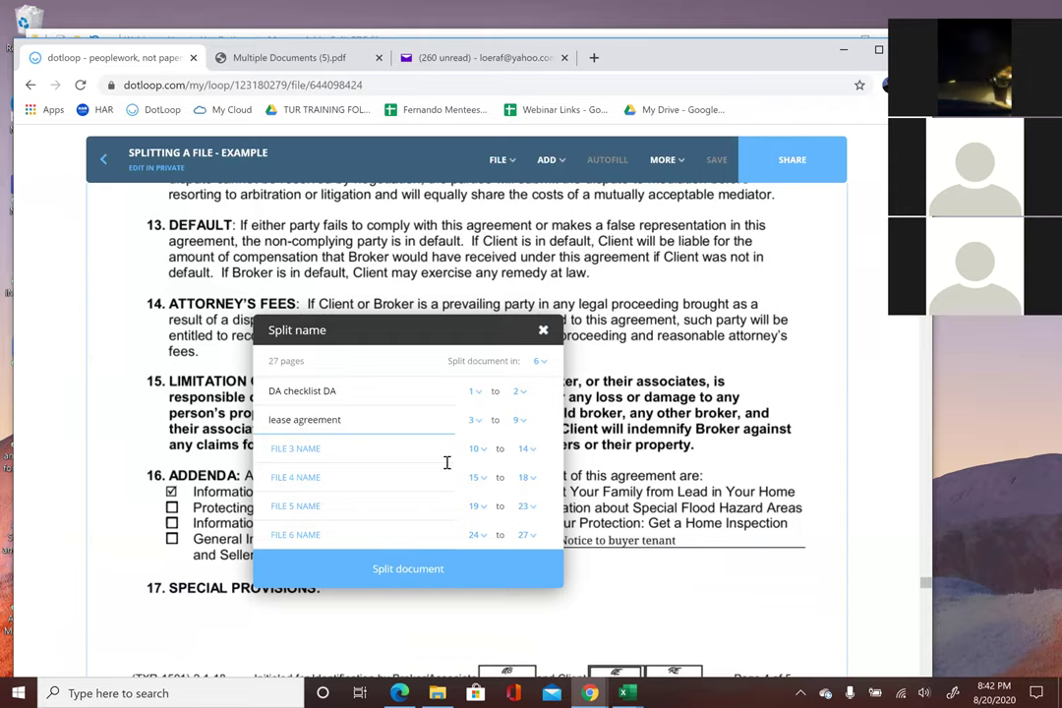
click(519, 420)
scroll(511, 468, down, 5)
click(512, 492)
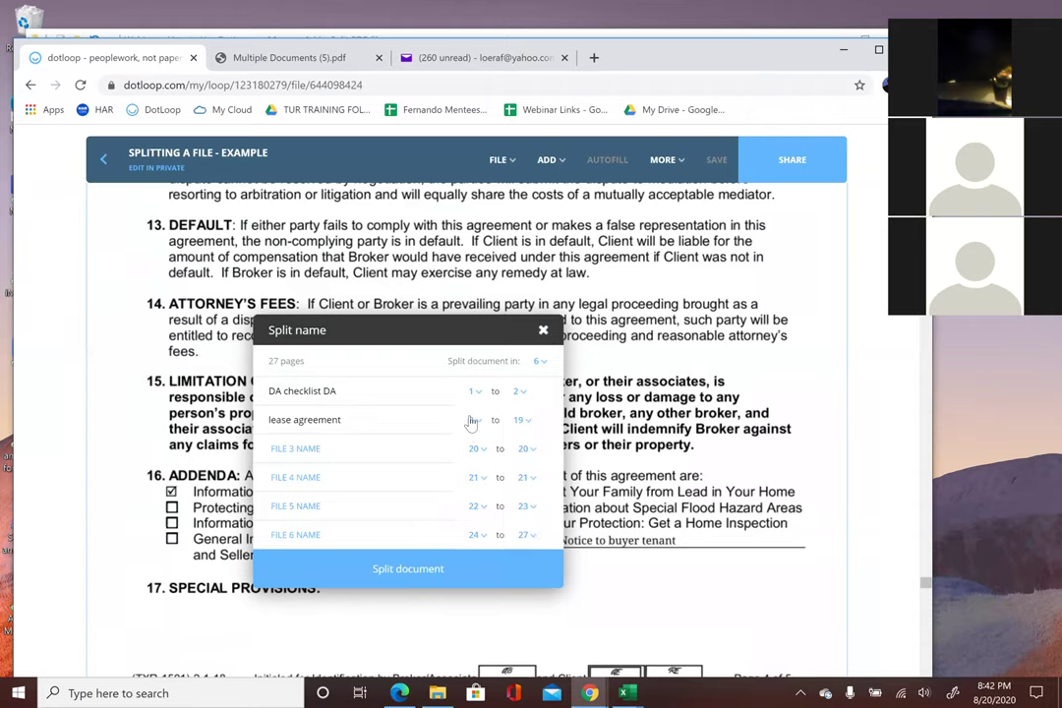
- Name the third split file "buyer rep" and set its last page to 24
click(330, 449)
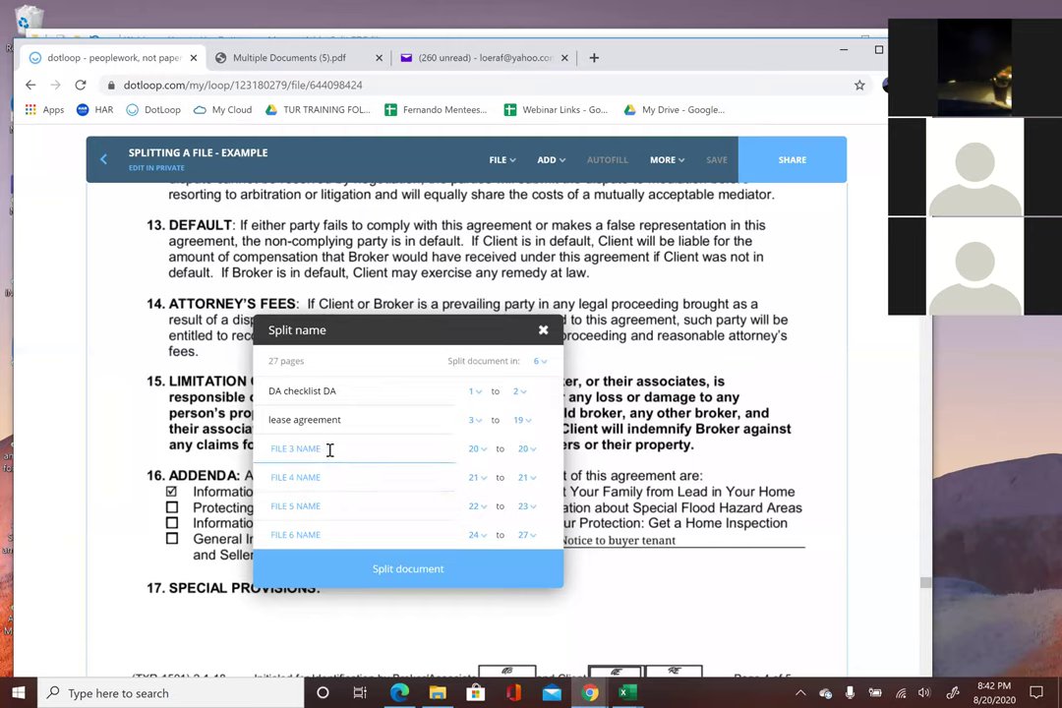
click(330, 450)
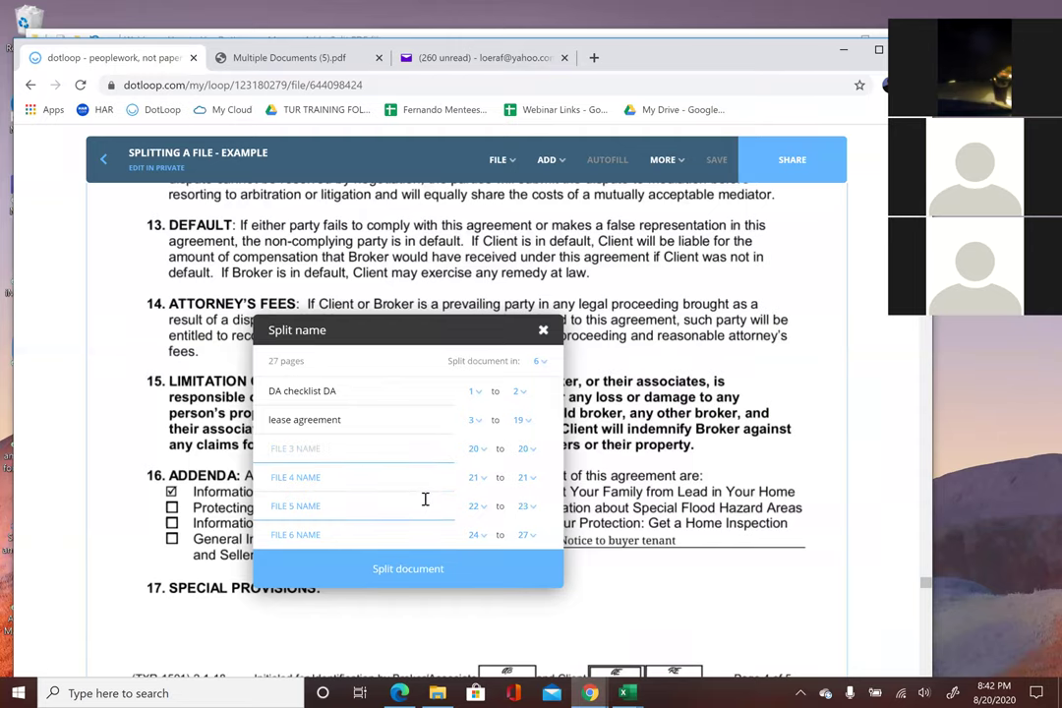
text(buyer rep)
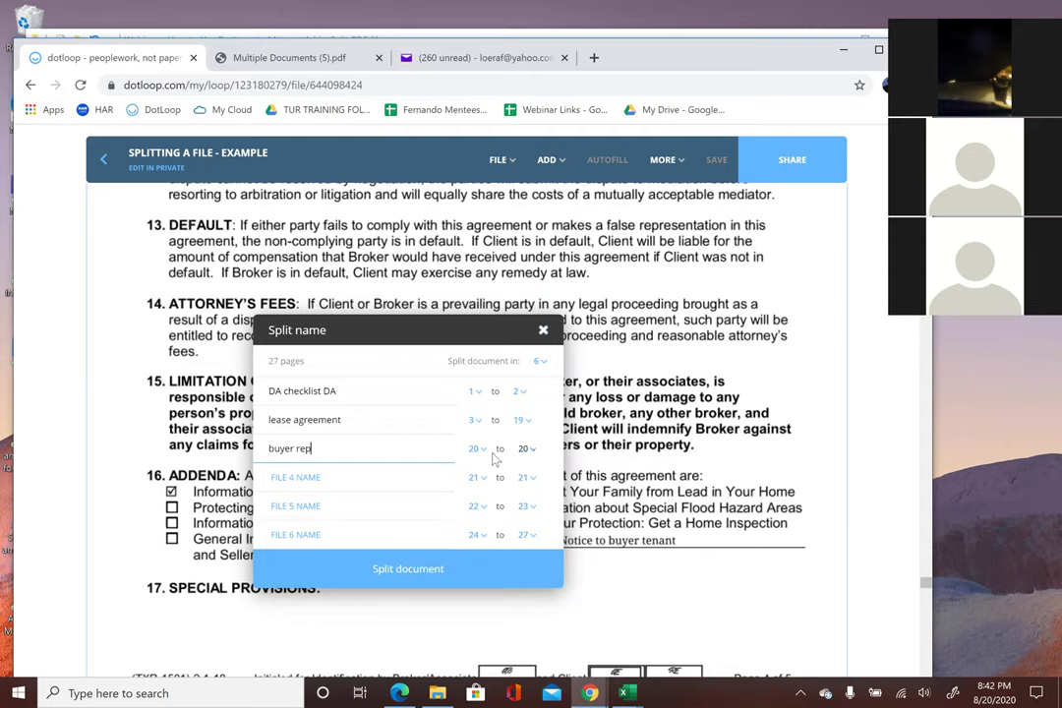
click(534, 455)
scroll(534, 496, down, 5)
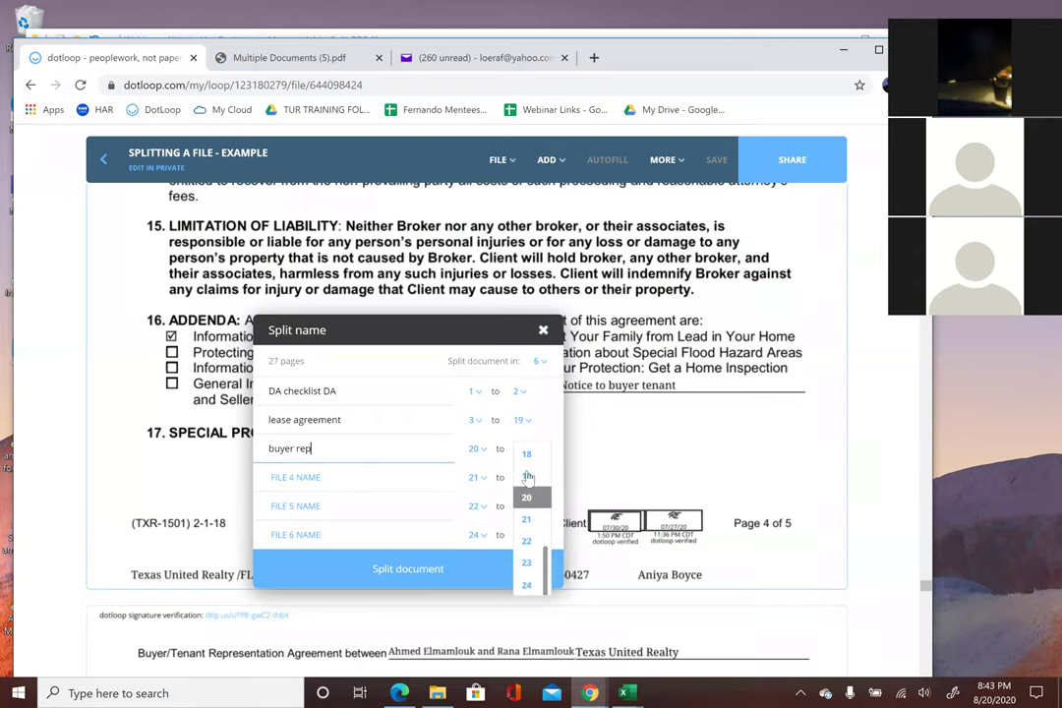
click(529, 586)
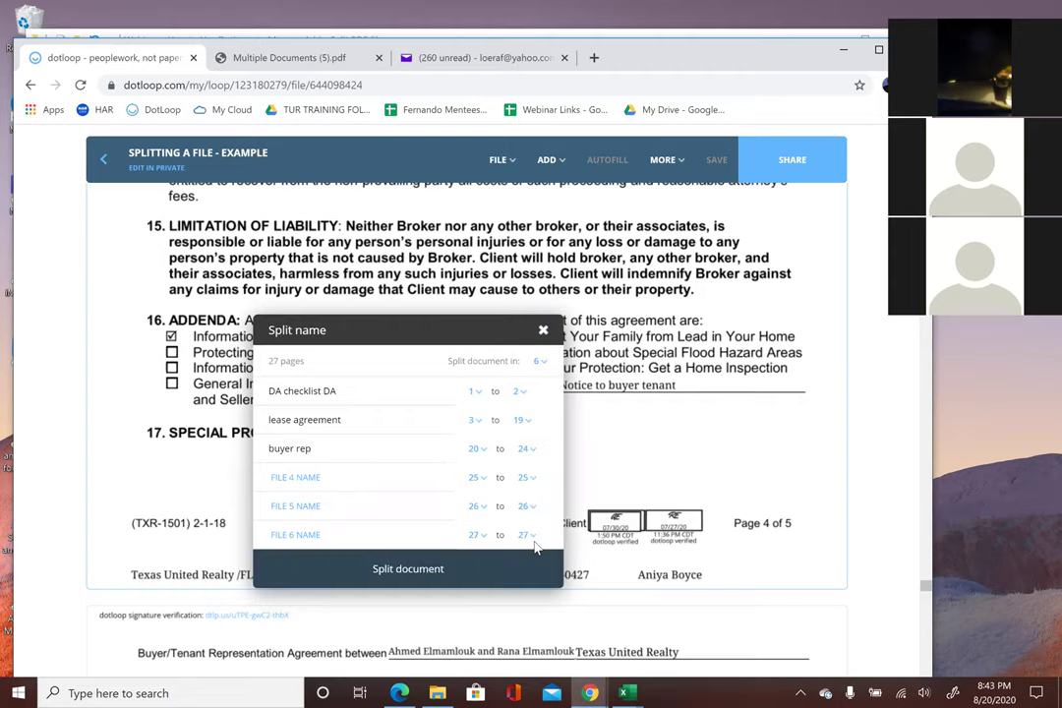
- Name the fourth split file "intermediary" and the fifth "broker notice"
click(374, 476)
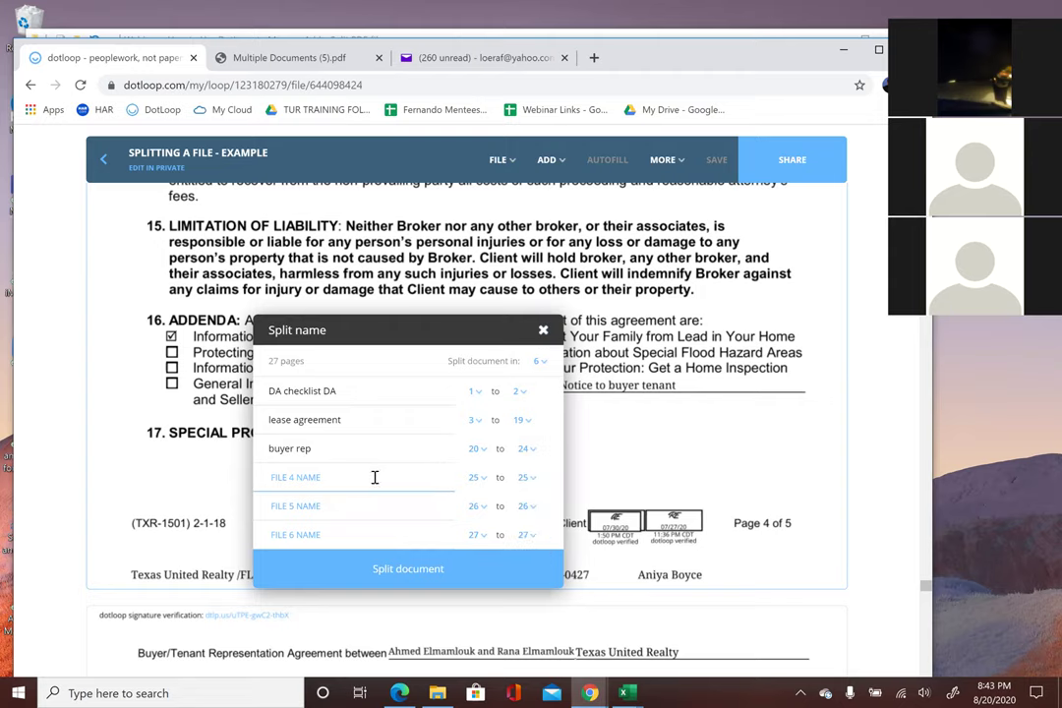
click(375, 476)
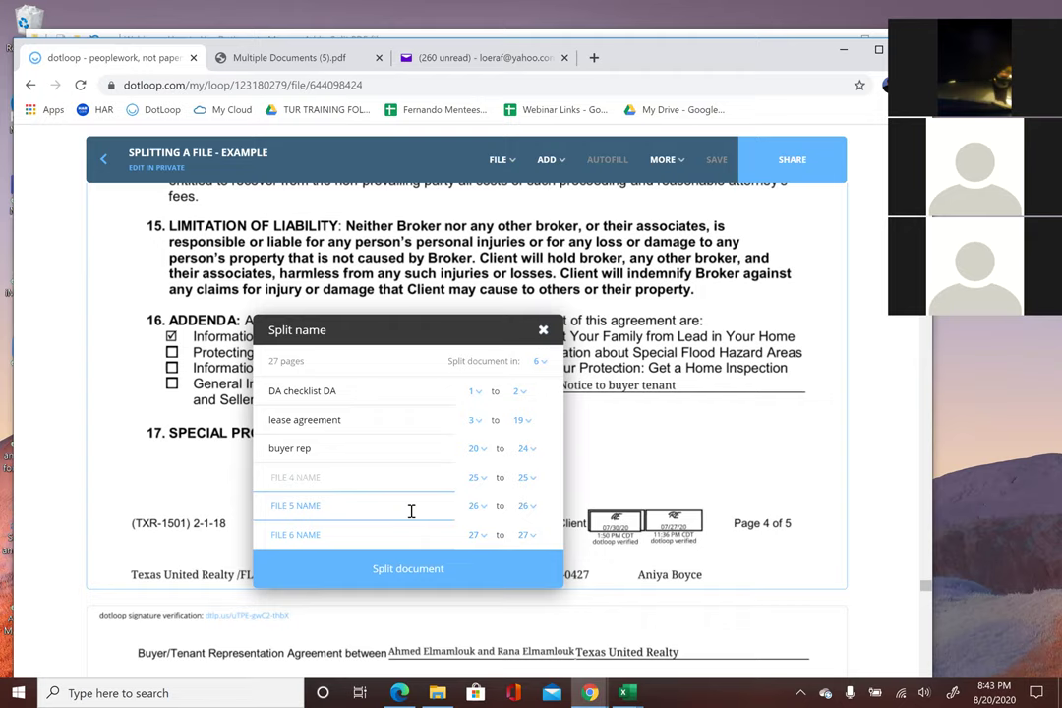
text(intermediary)
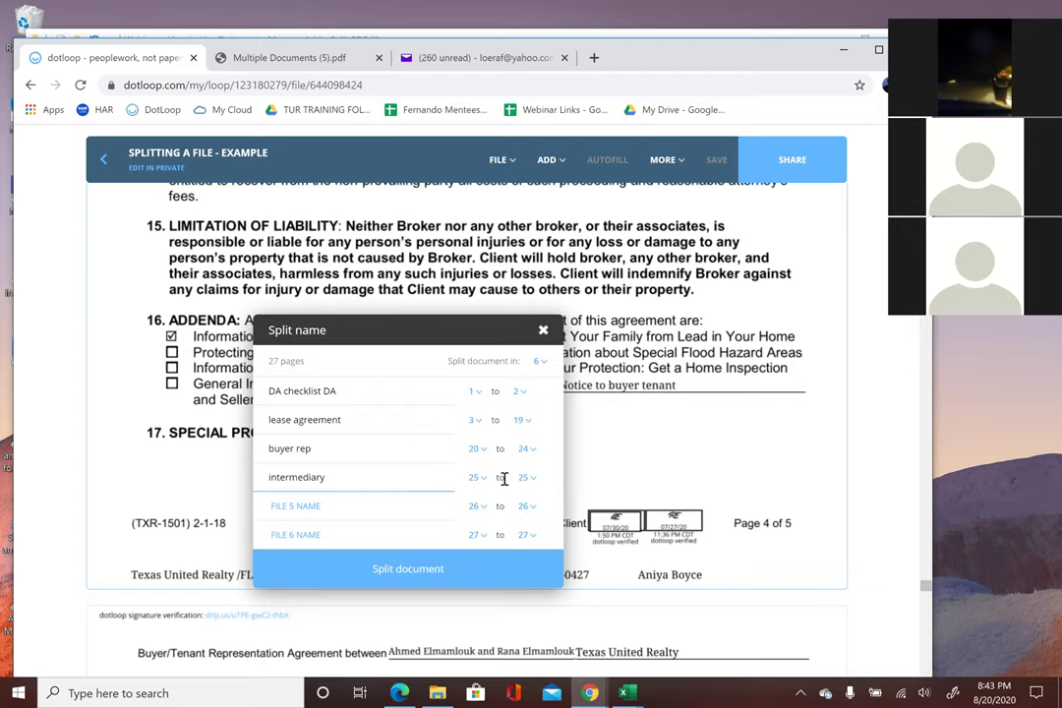
click(336, 506)
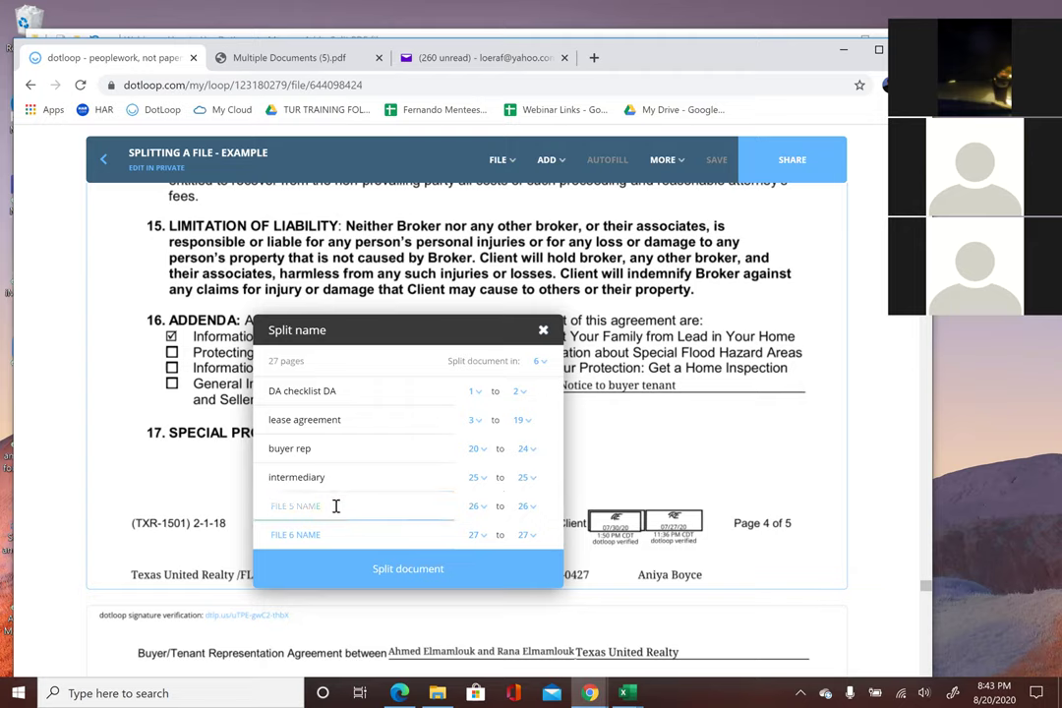
text(broker notice)
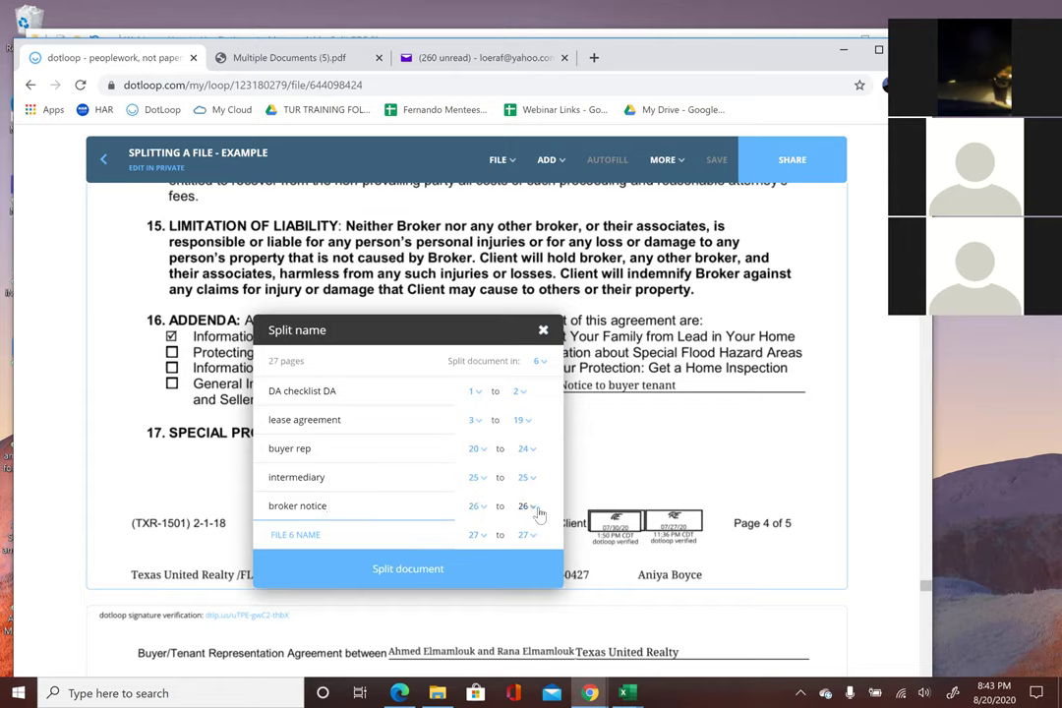
- Name the sixth split file "security deposit" and carry out the document split through to completion
click(333, 531)
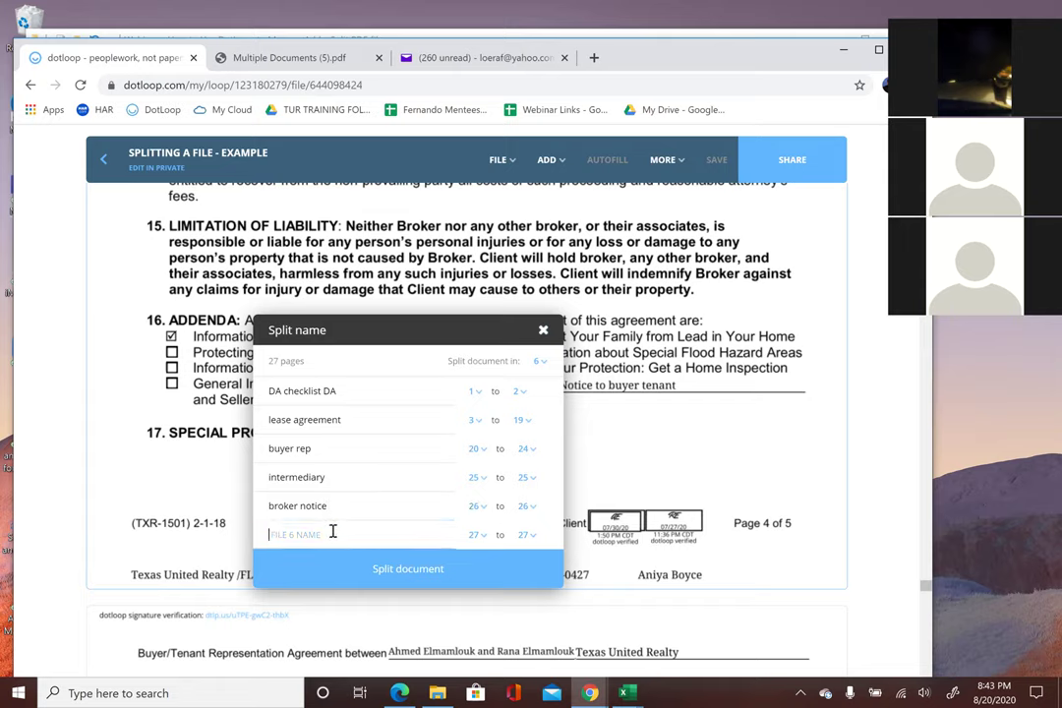
text(security deposit)
click(409, 570)
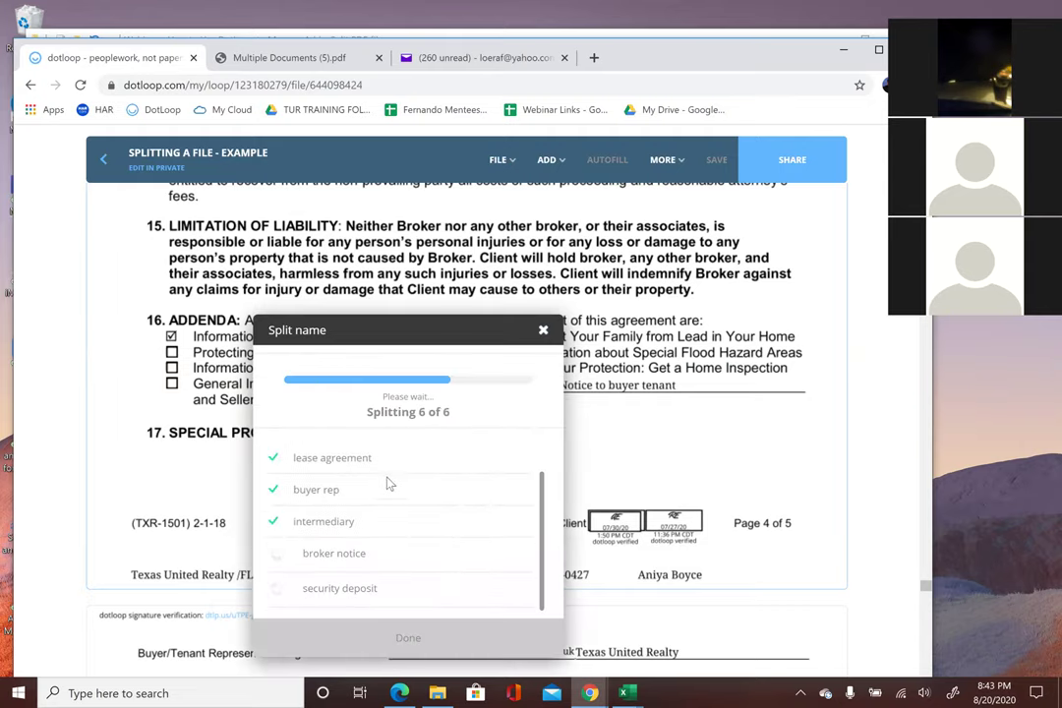
click(413, 639)
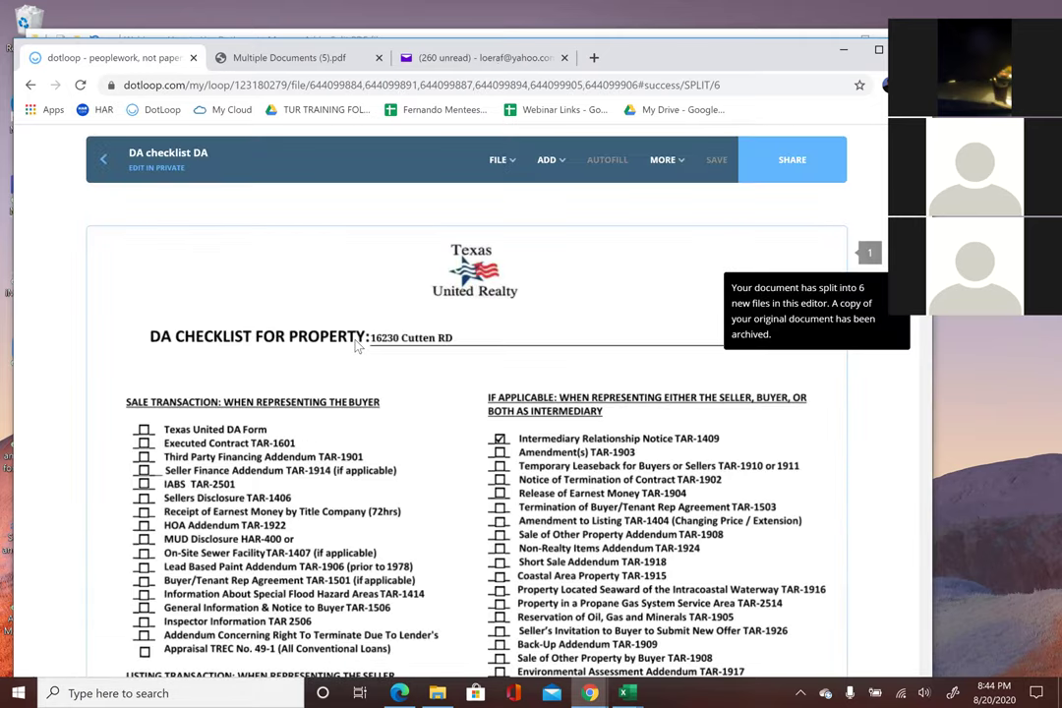
- Go back to the loop's documents and examine both pages of the new "DA checklist DA" file
click(99, 148)
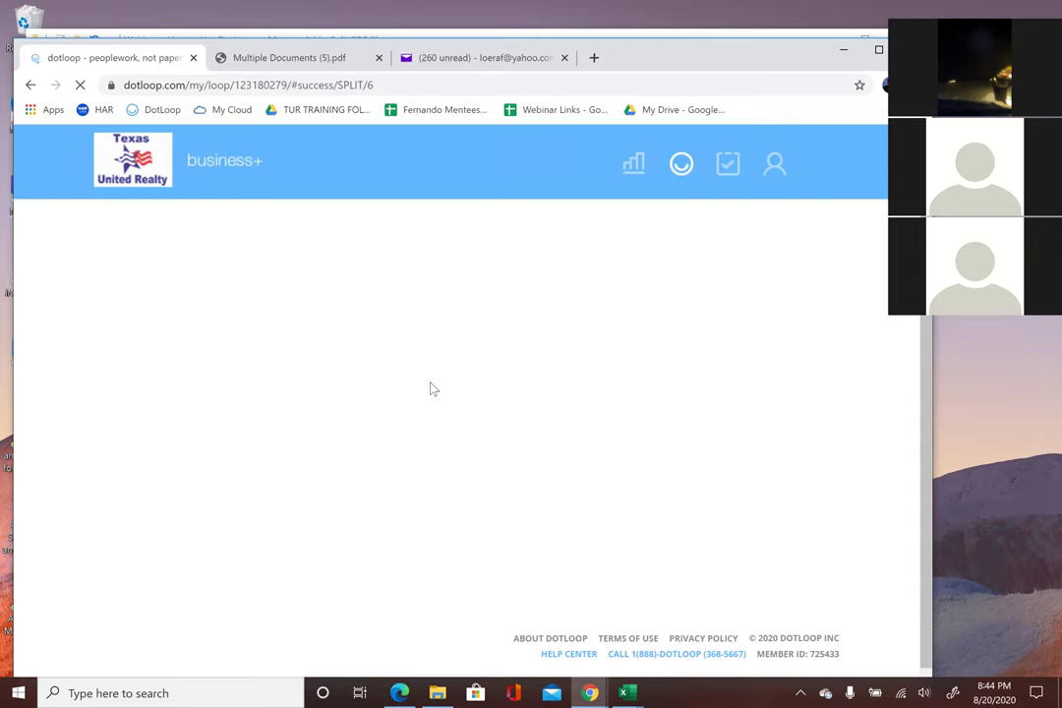
scroll(430, 388, down, 3)
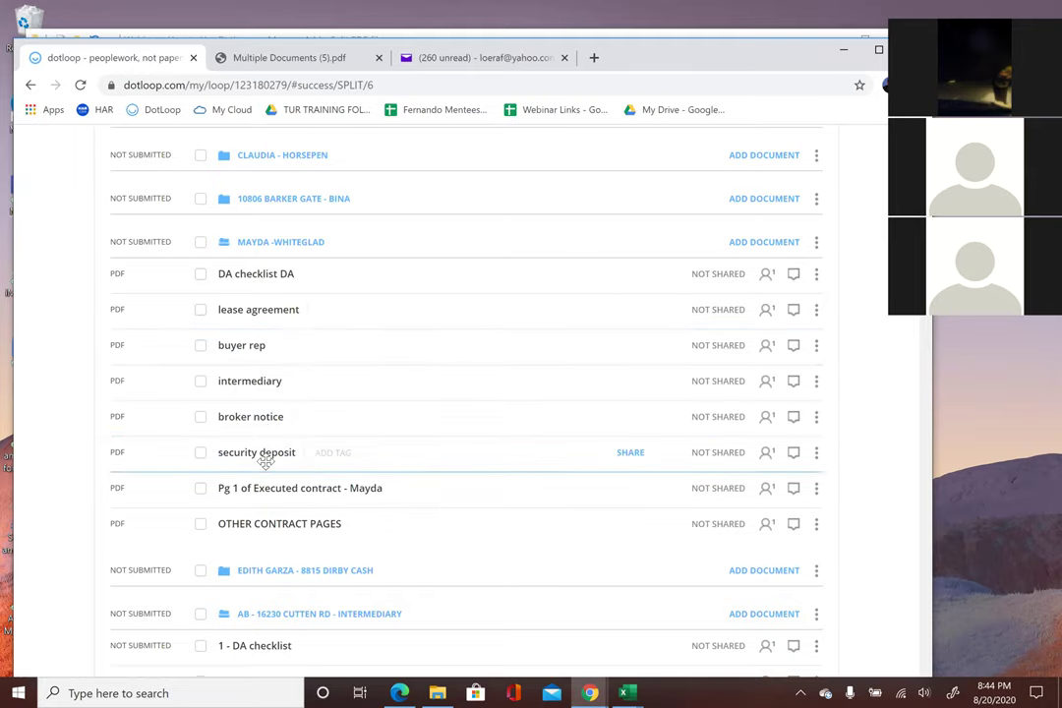
click(267, 280)
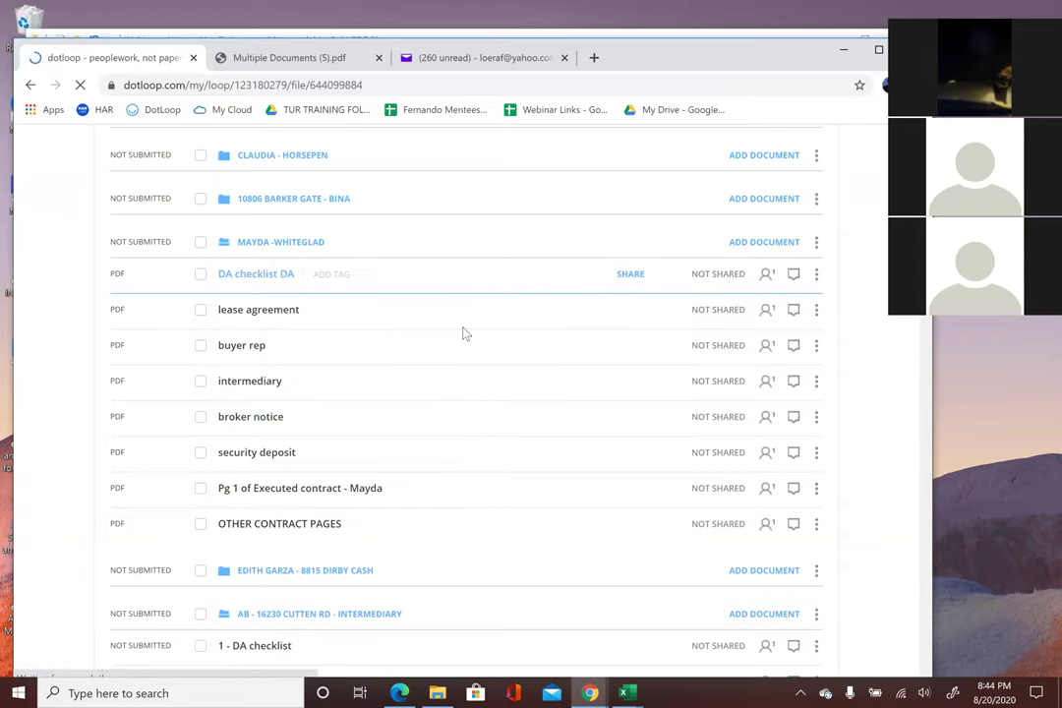
scroll(466, 333, down, 10)
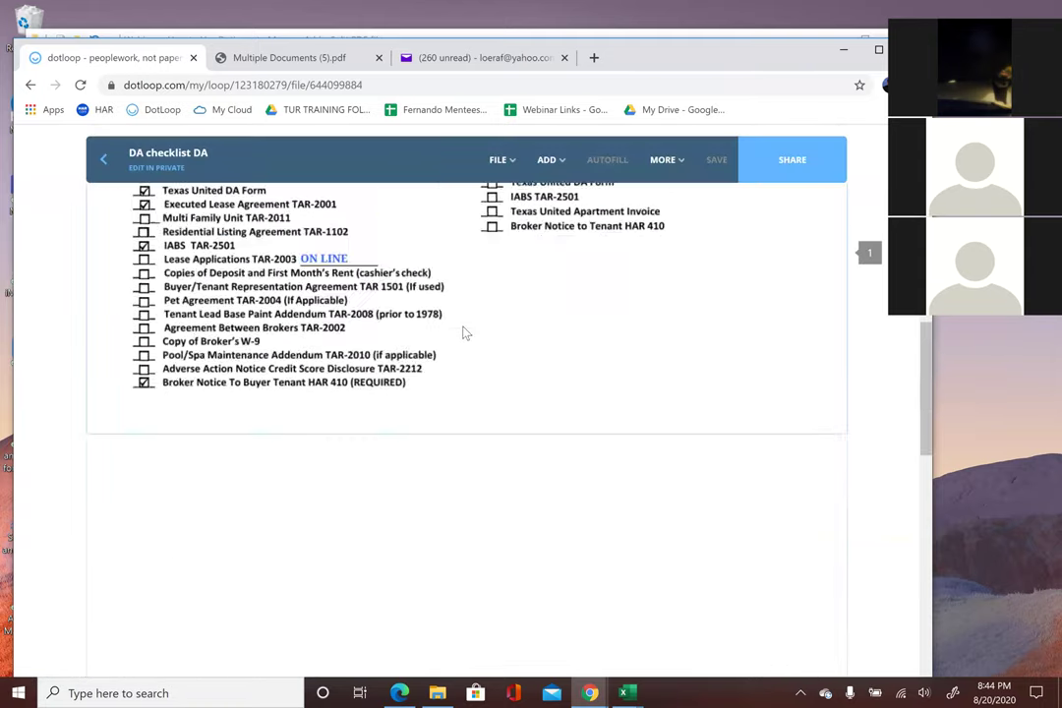
scroll(466, 333, down, 7)
scroll(466, 334, down, 2)
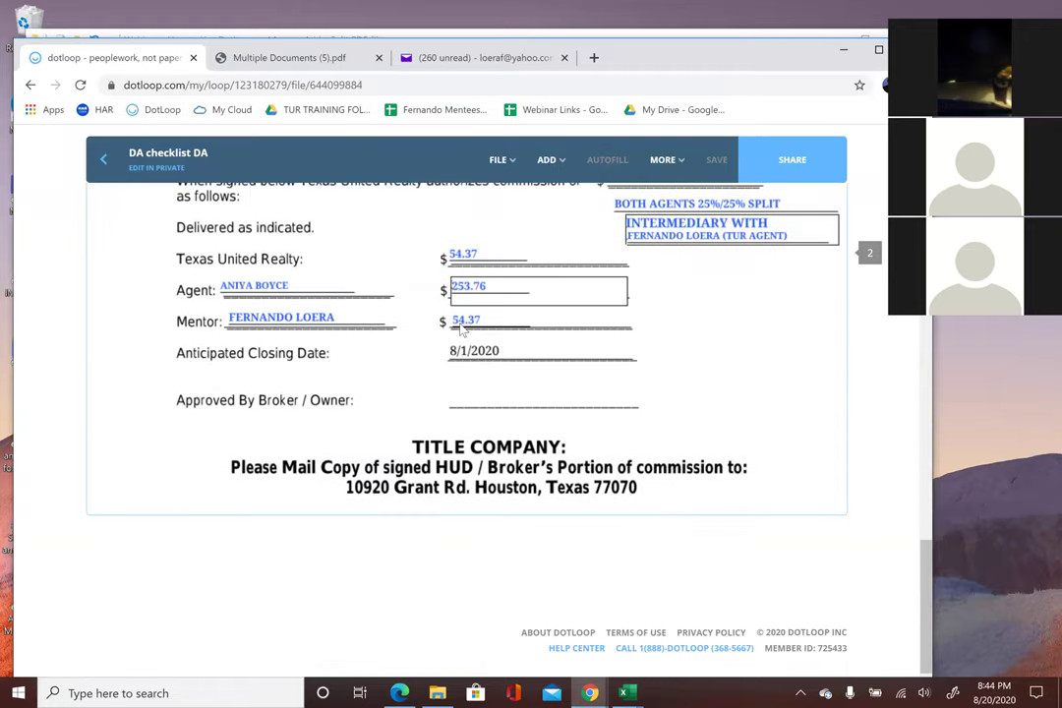
click(103, 159)
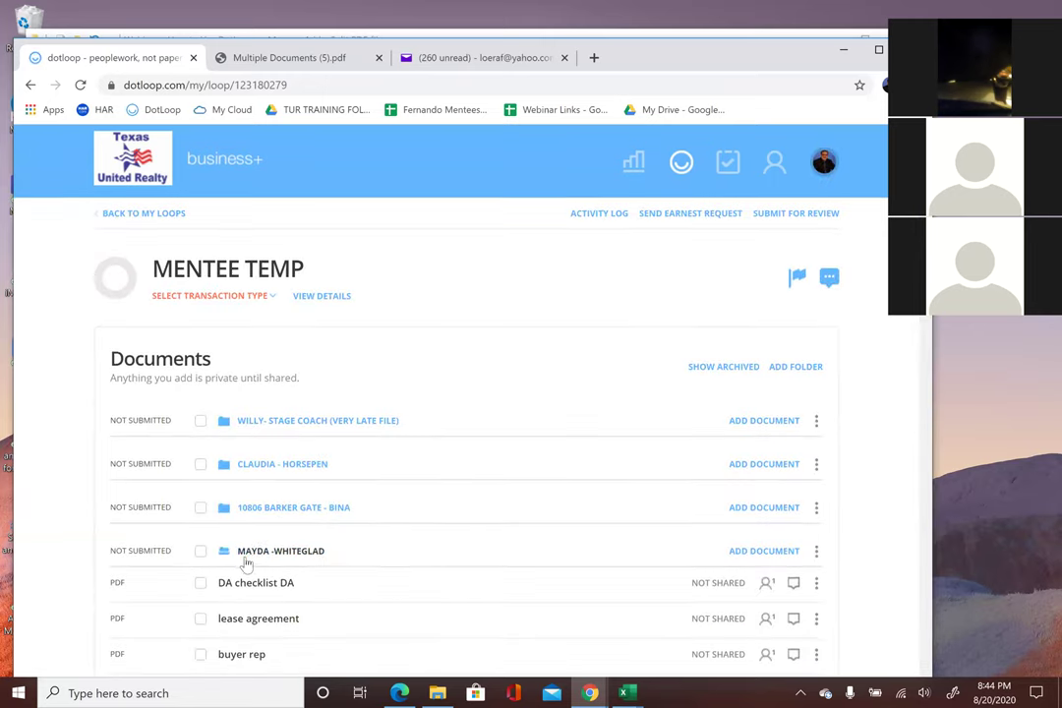
- Open the split "lease agreement" file and examine its brokerage information page and the start of the residential lease
scroll(242, 564, down, 3)
click(408, 375)
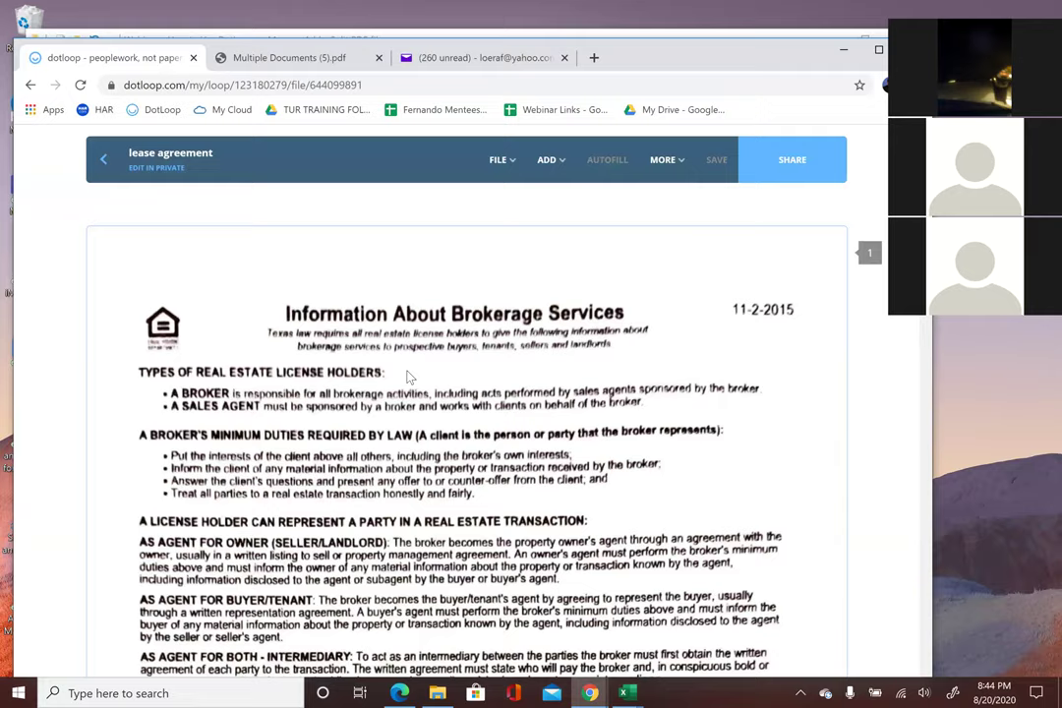
scroll(411, 378, down, 10)
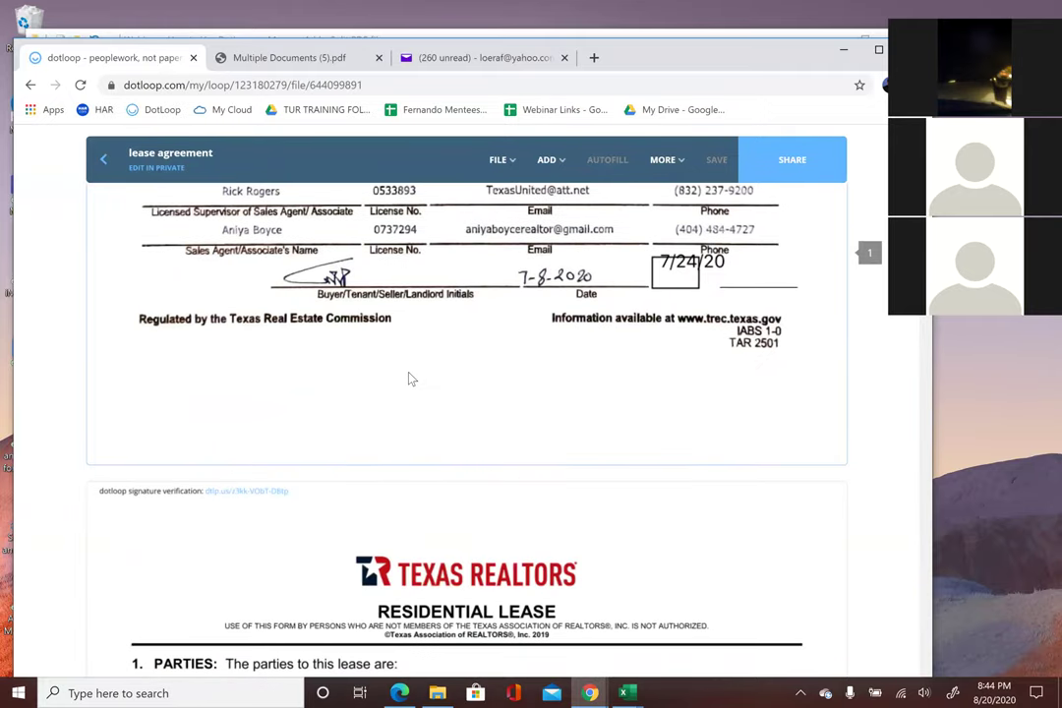
scroll(411, 378, down, 2)
scroll(159, 189, up, 8)
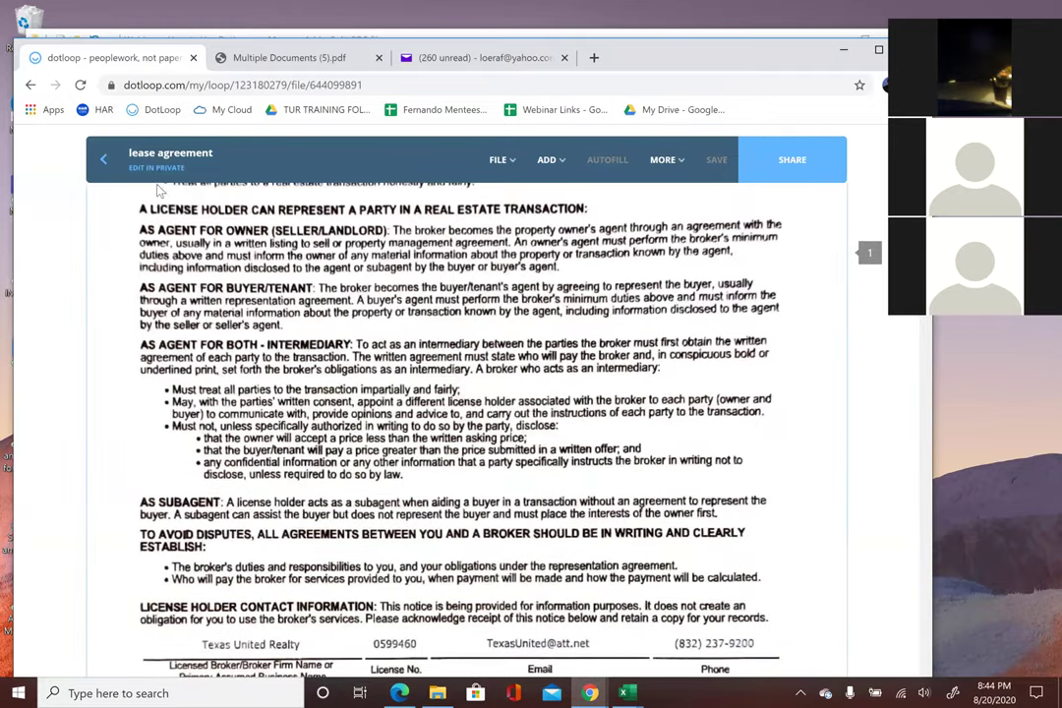
scroll(159, 190, down, 2)
click(103, 159)
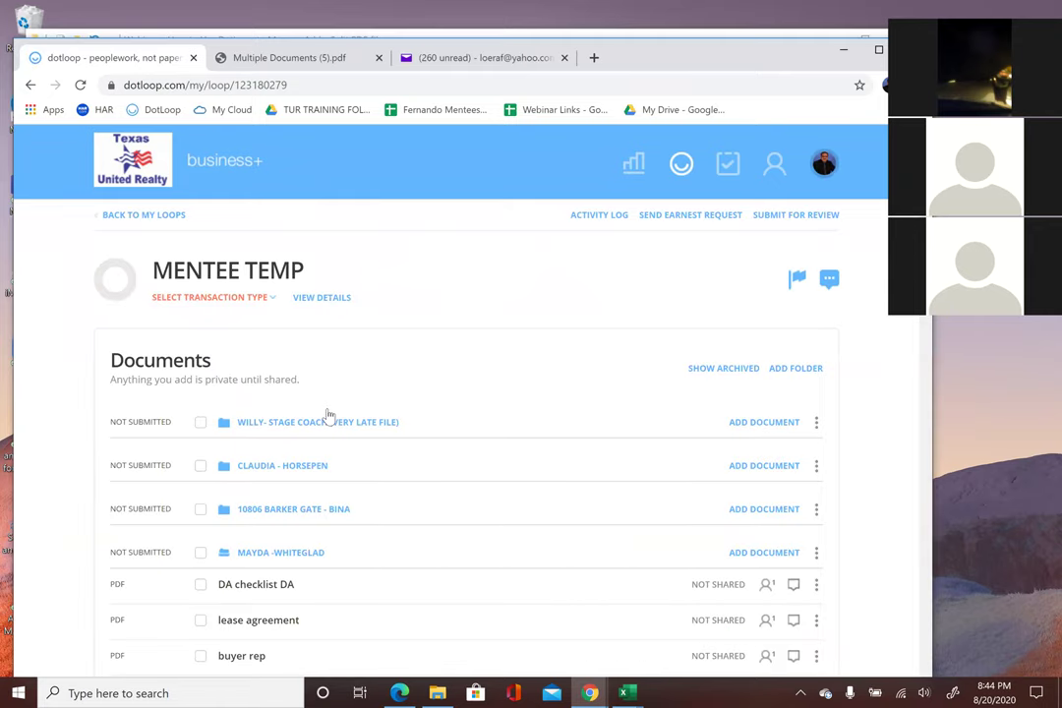
- Open the split "security deposit" file from the loop's documents and examine its money orders
scroll(329, 415, down, 3)
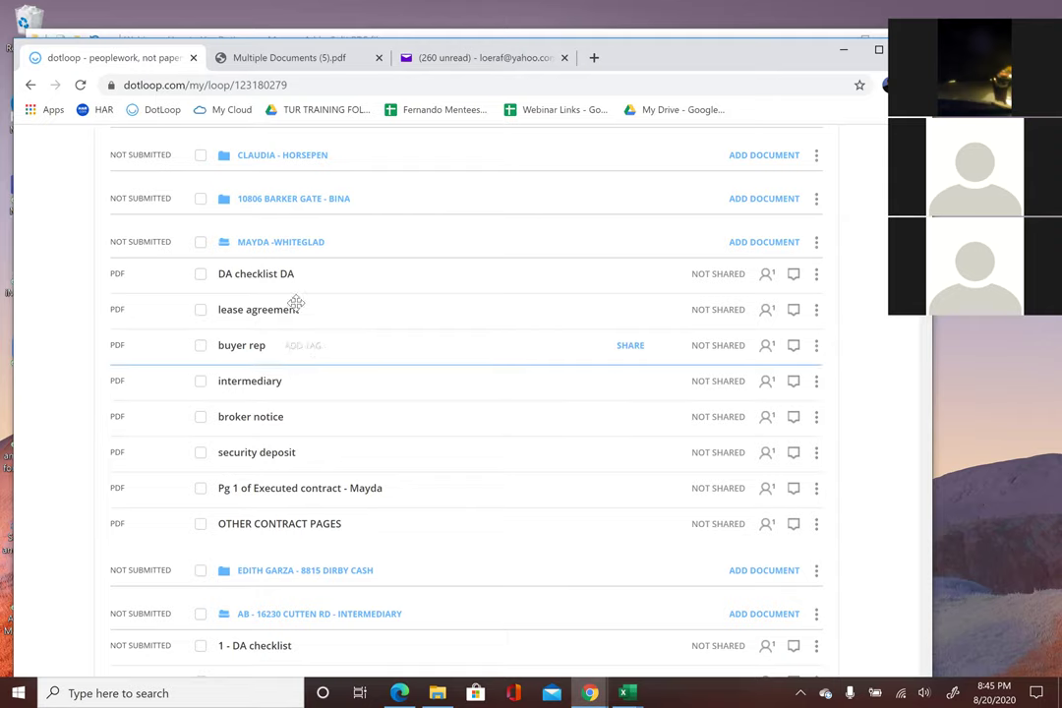
scroll(292, 361, down, 1)
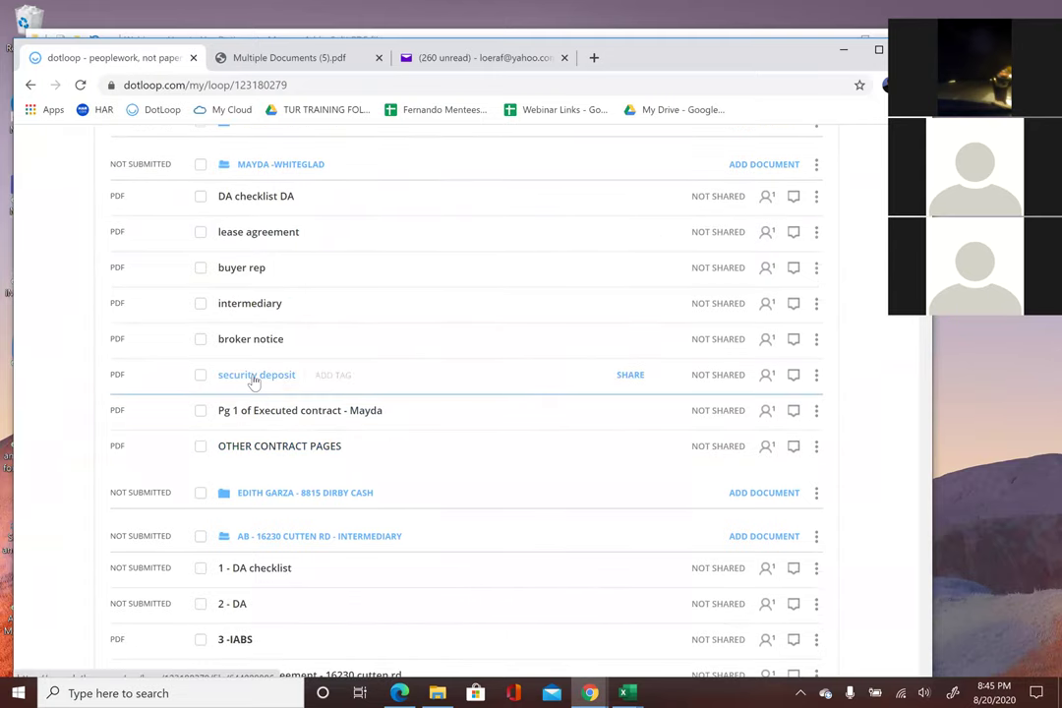
click(255, 378)
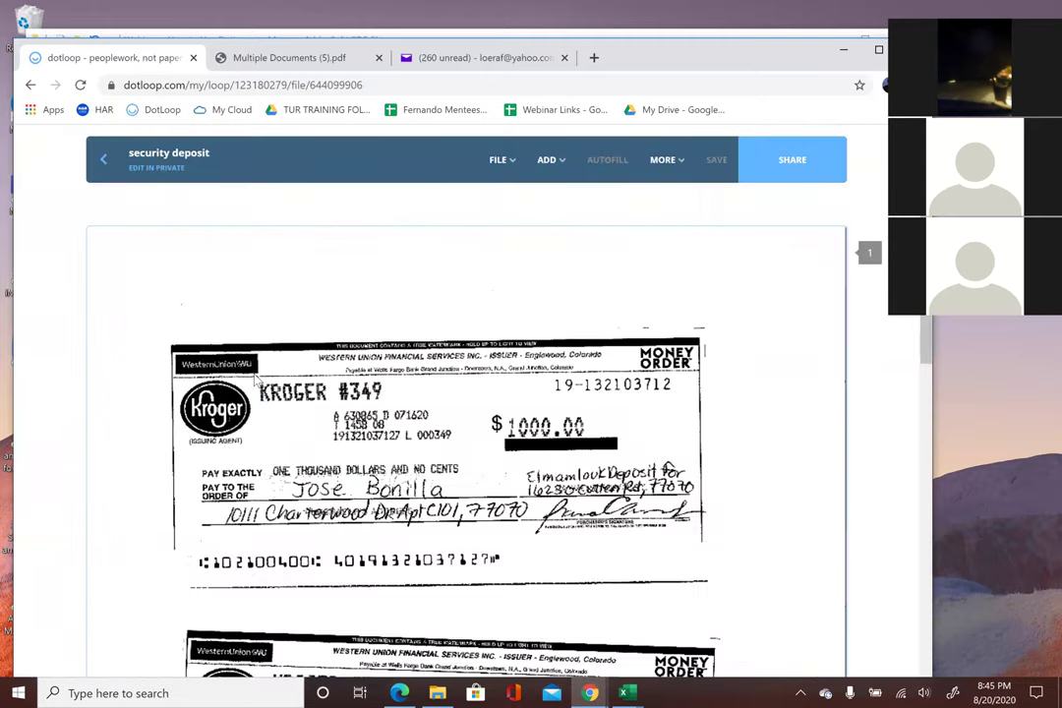
scroll(266, 379, down, 5)
scroll(279, 379, up, 5)
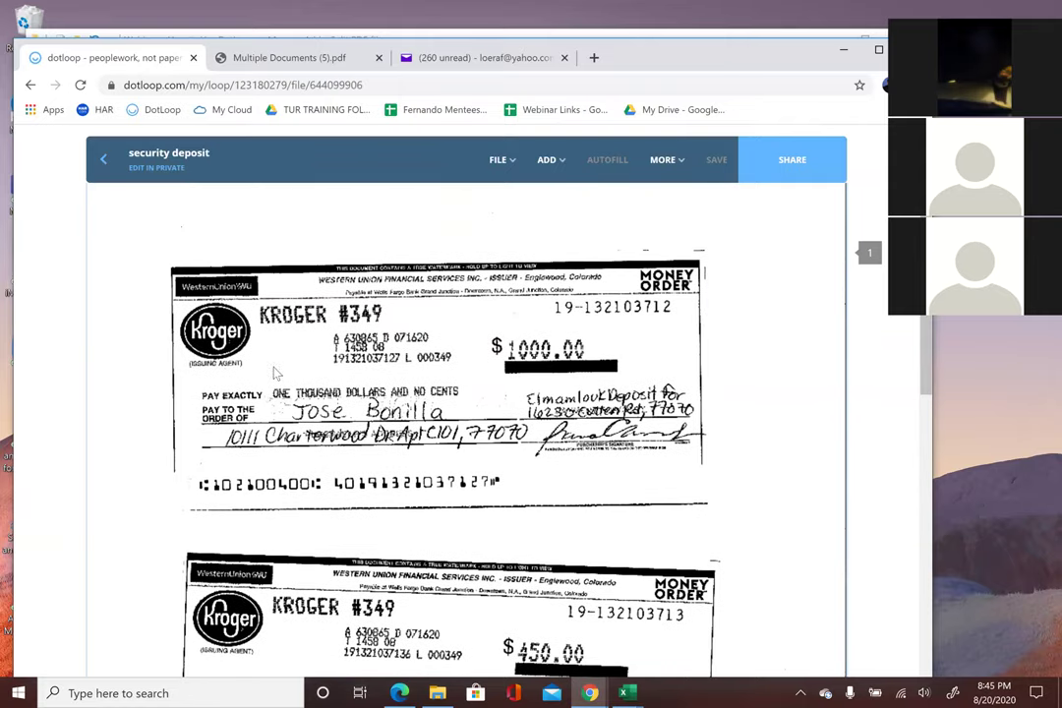
- Check whether the security deposit file can be split, and return to the split files in the loop's document list
click(500, 159)
mouse_move(477, 280)
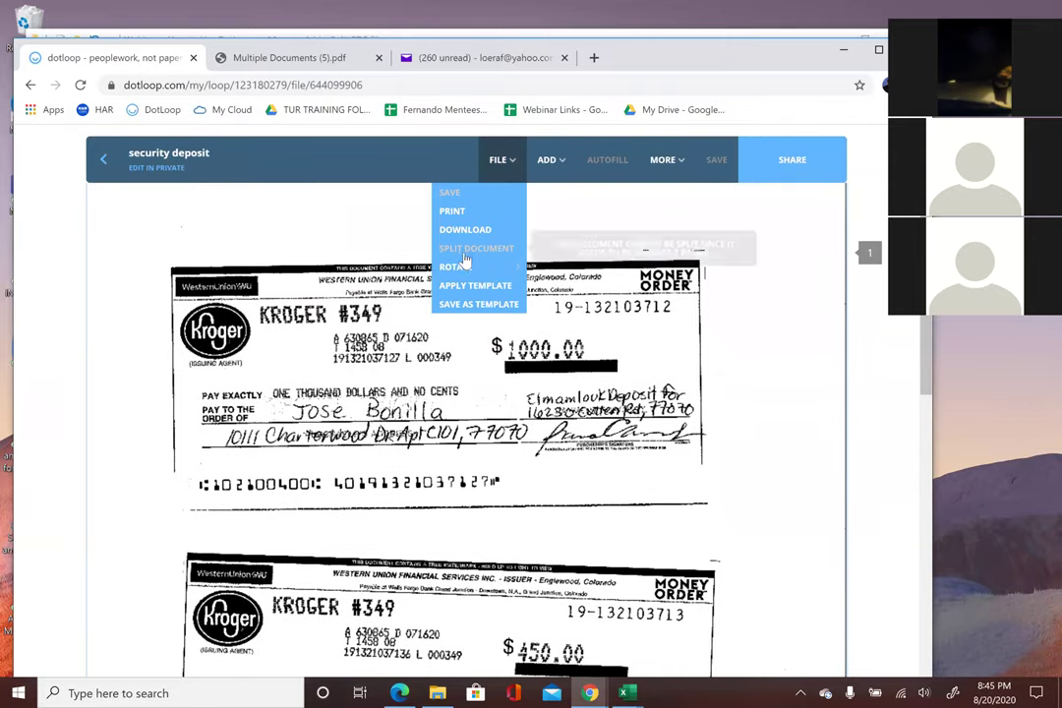
click(392, 213)
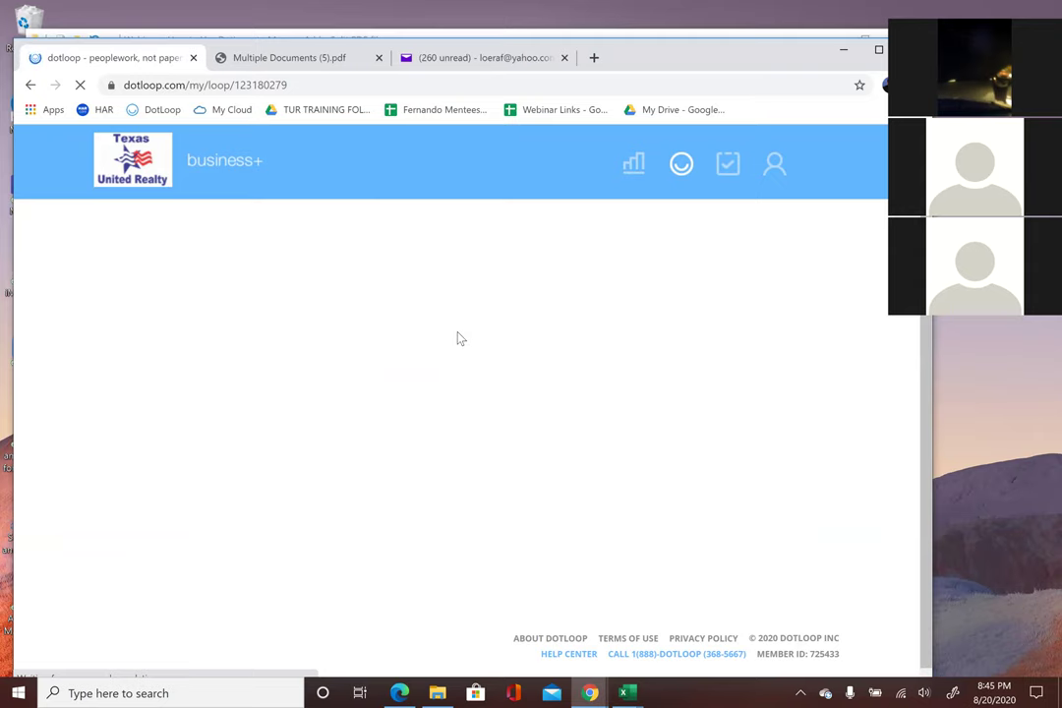
scroll(457, 339, down, 4)
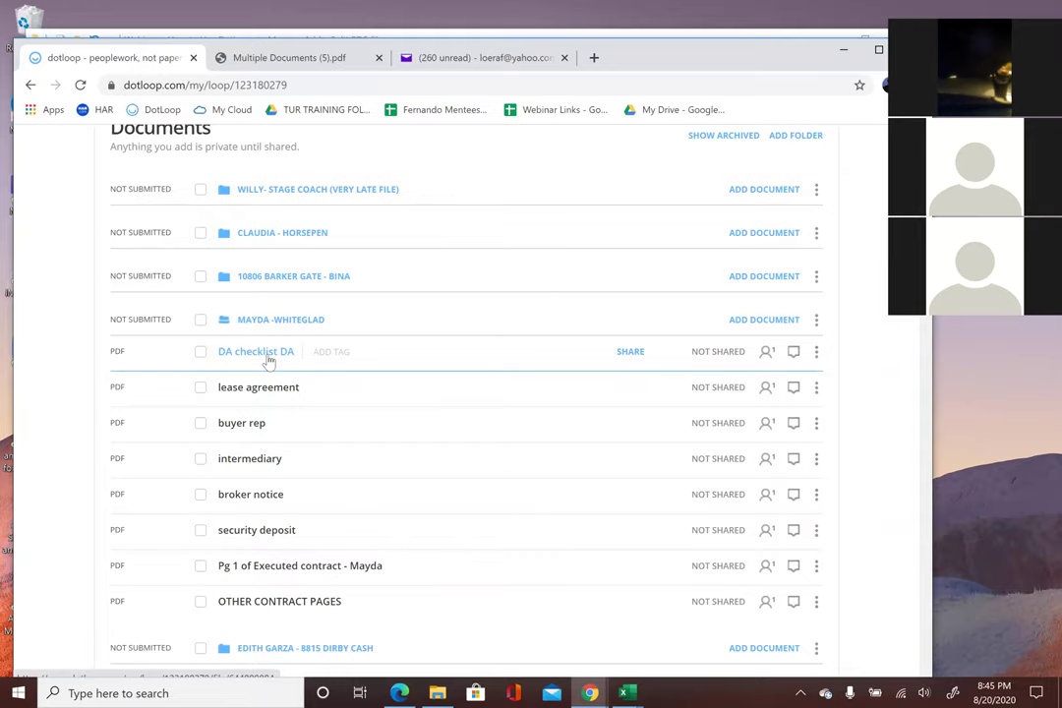
scroll(269, 359, down, 1)
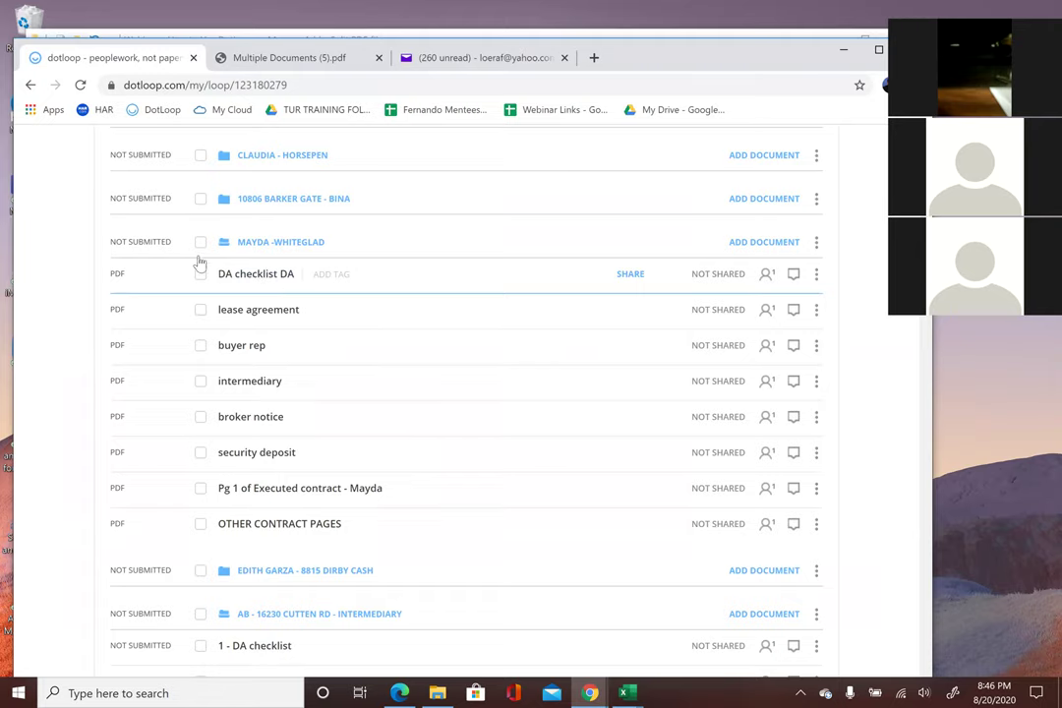
click(199, 311)
click(200, 275)
click(200, 275)
click(199, 311)
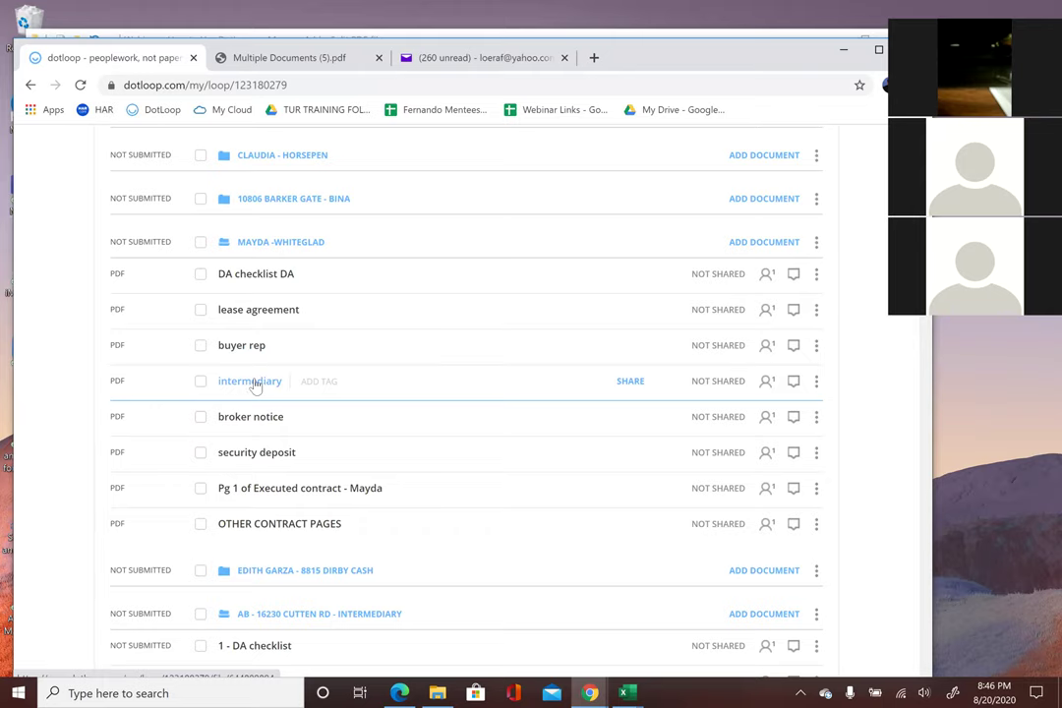
- Open the split "intermediary" file and place a signature field above the first Buyer/Tenant Name line, assigned to the buyer
click(259, 384)
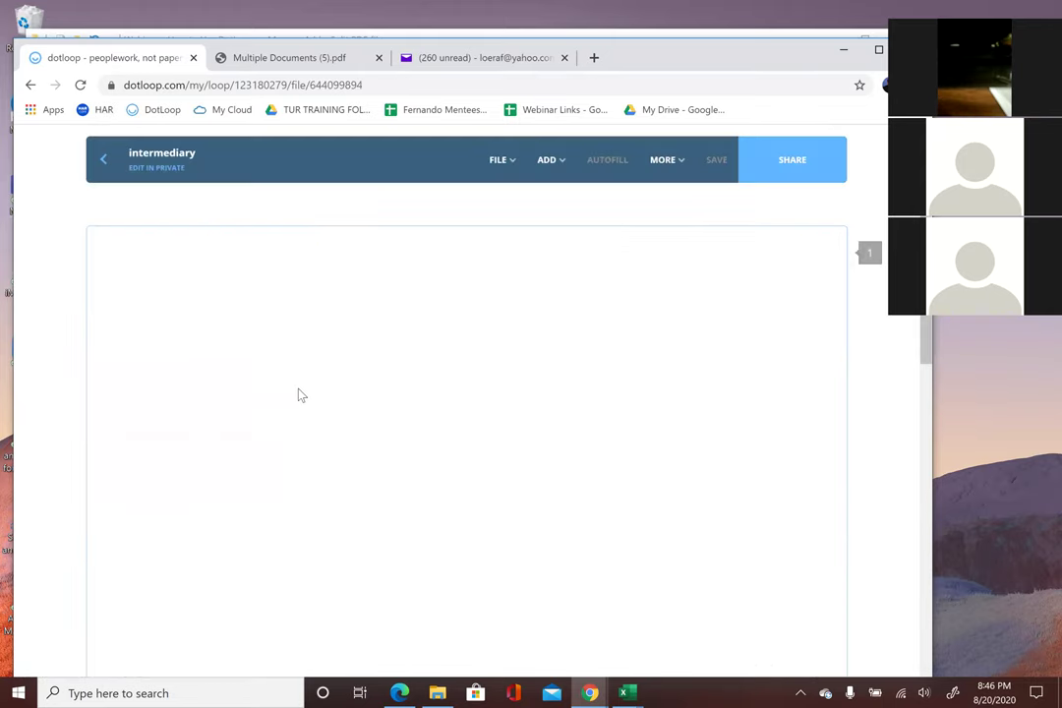
scroll(364, 391, down, 6)
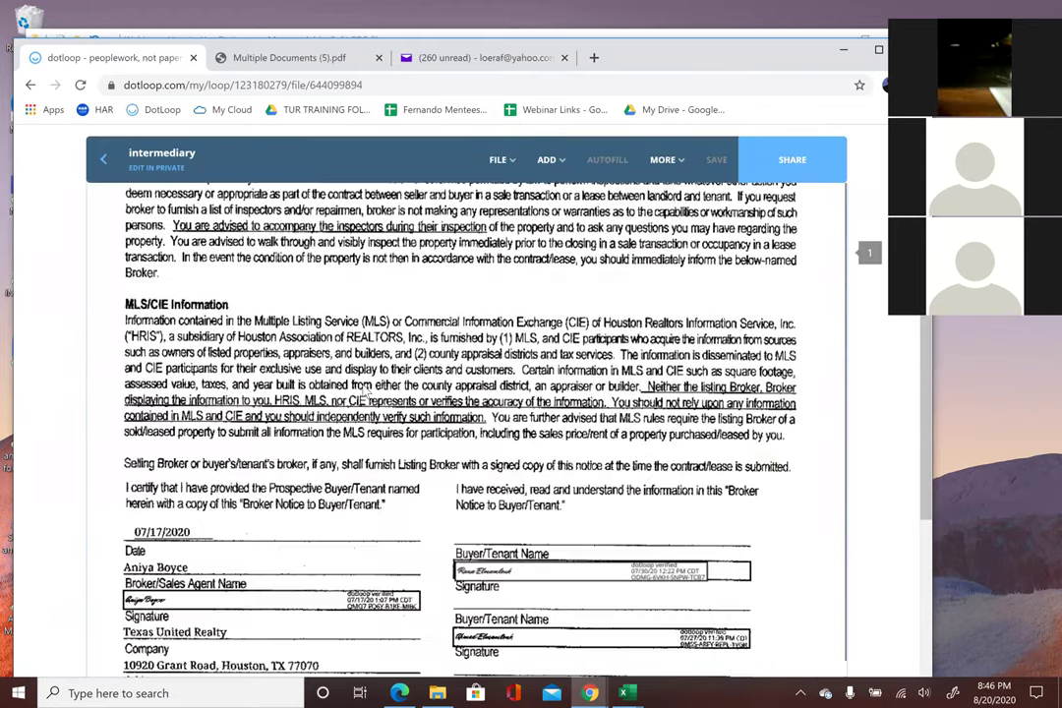
click(550, 165)
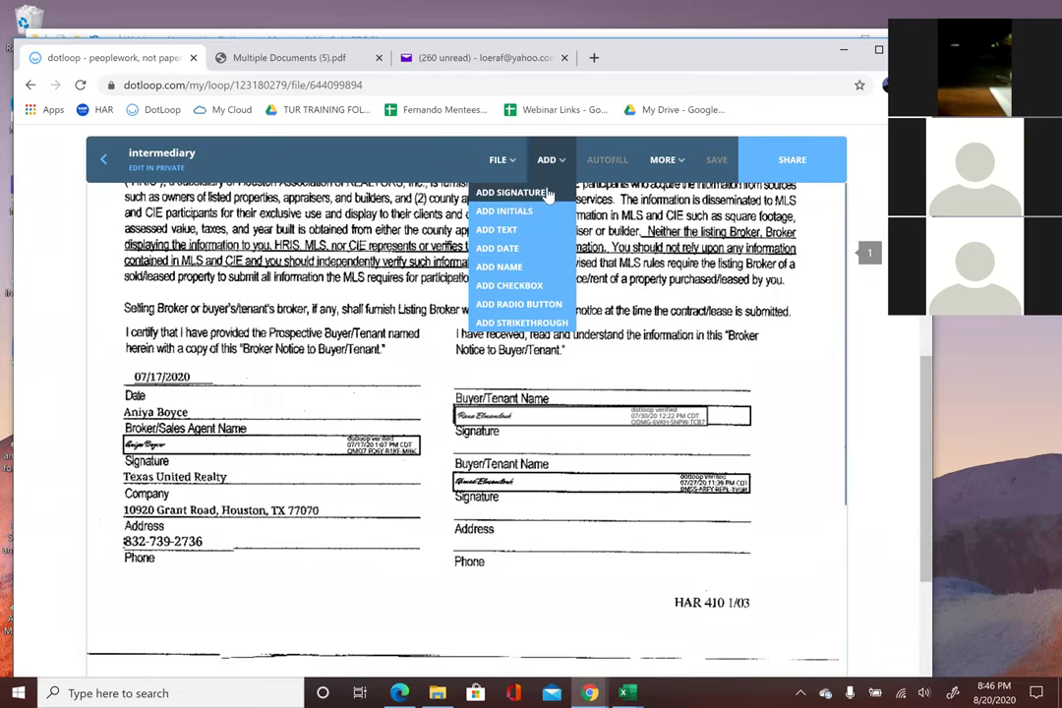
click(512, 193)
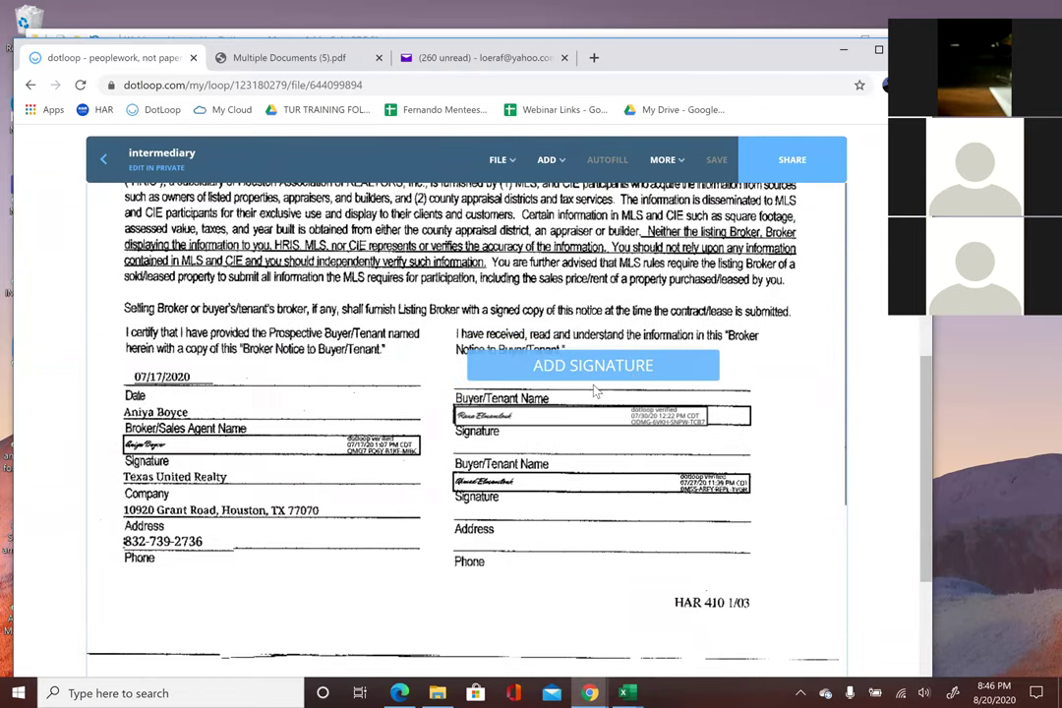
click(629, 383)
click(580, 415)
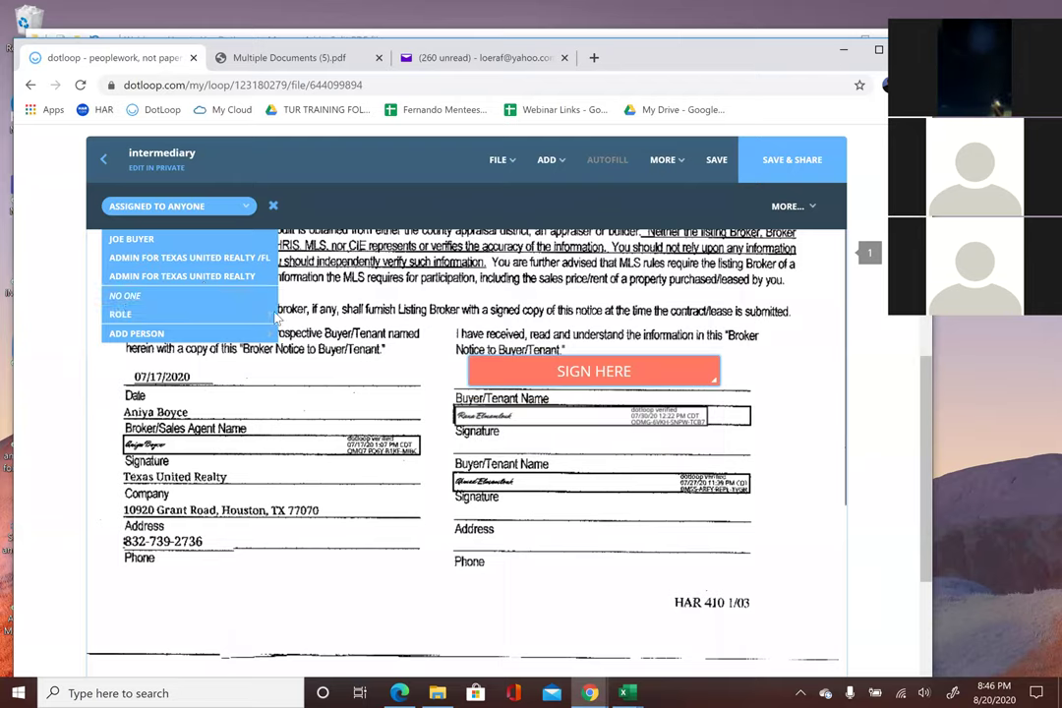
click(127, 236)
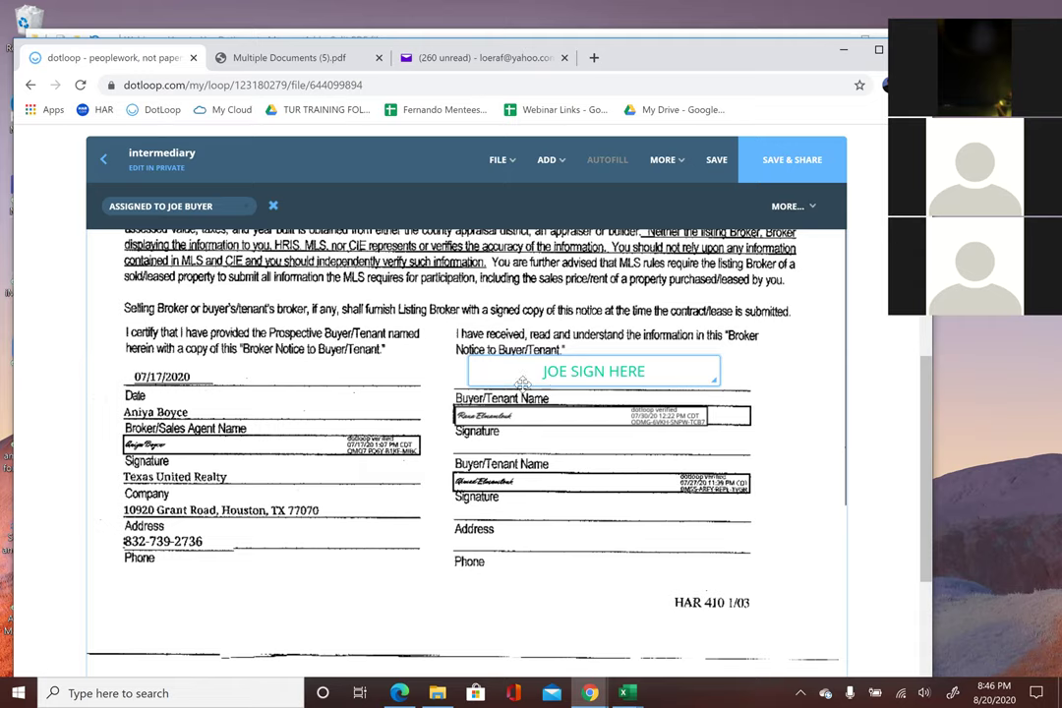
- Leave the intermediary file without saving its changes and return to the split files in the loop's document list
click(141, 205)
click(141, 206)
click(104, 162)
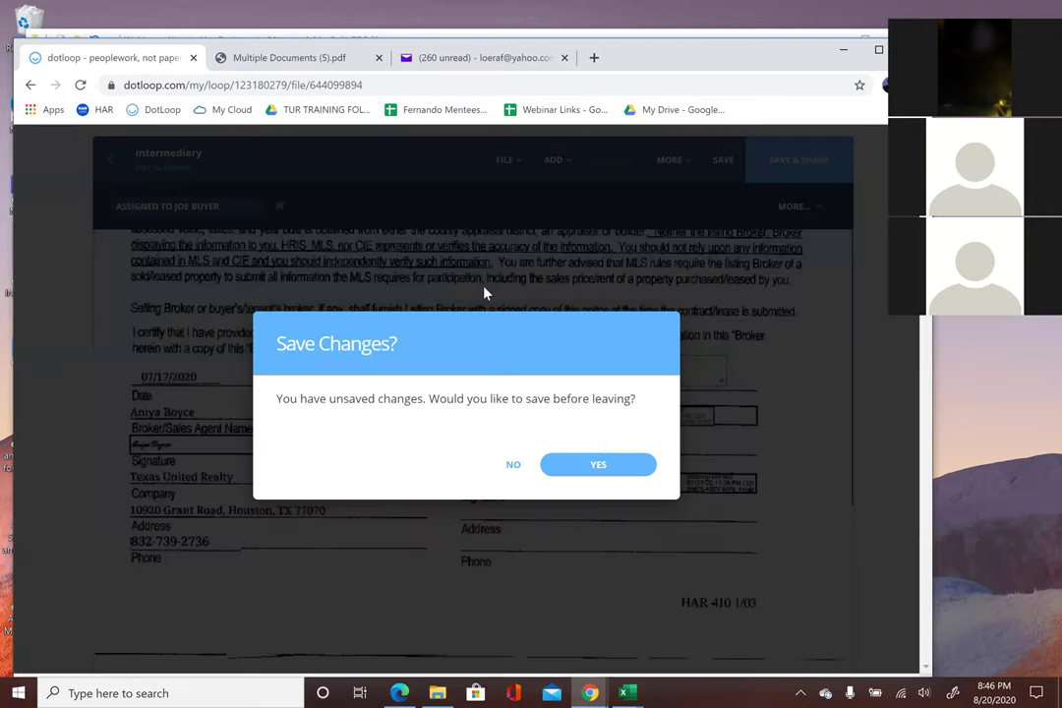
click(512, 464)
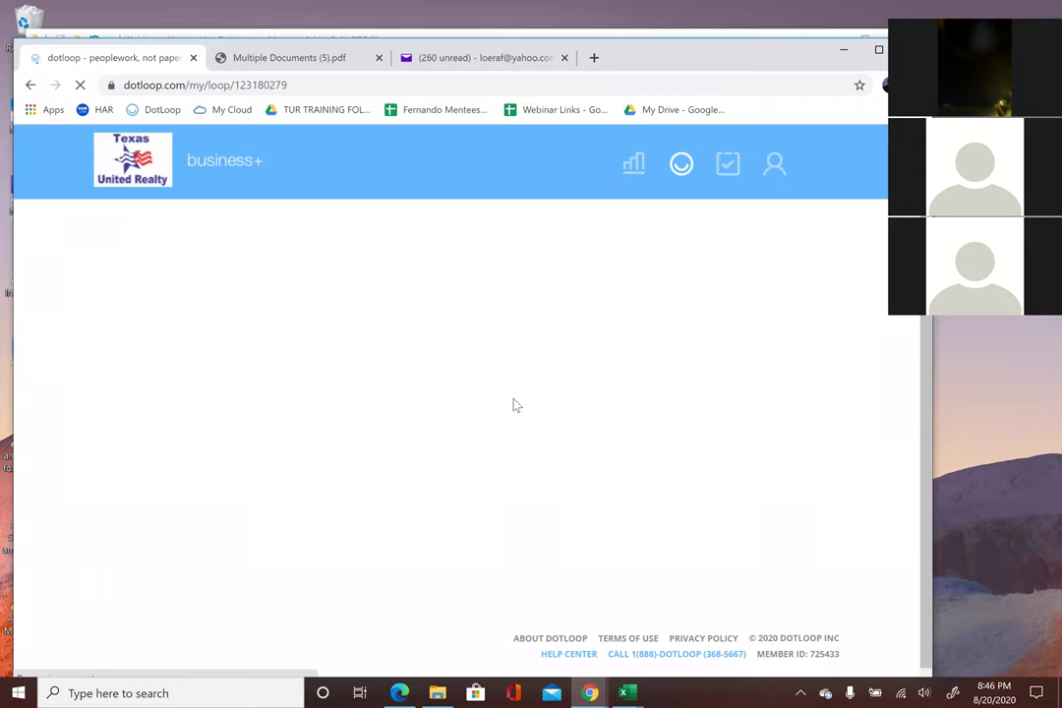
scroll(512, 405, down, 3)
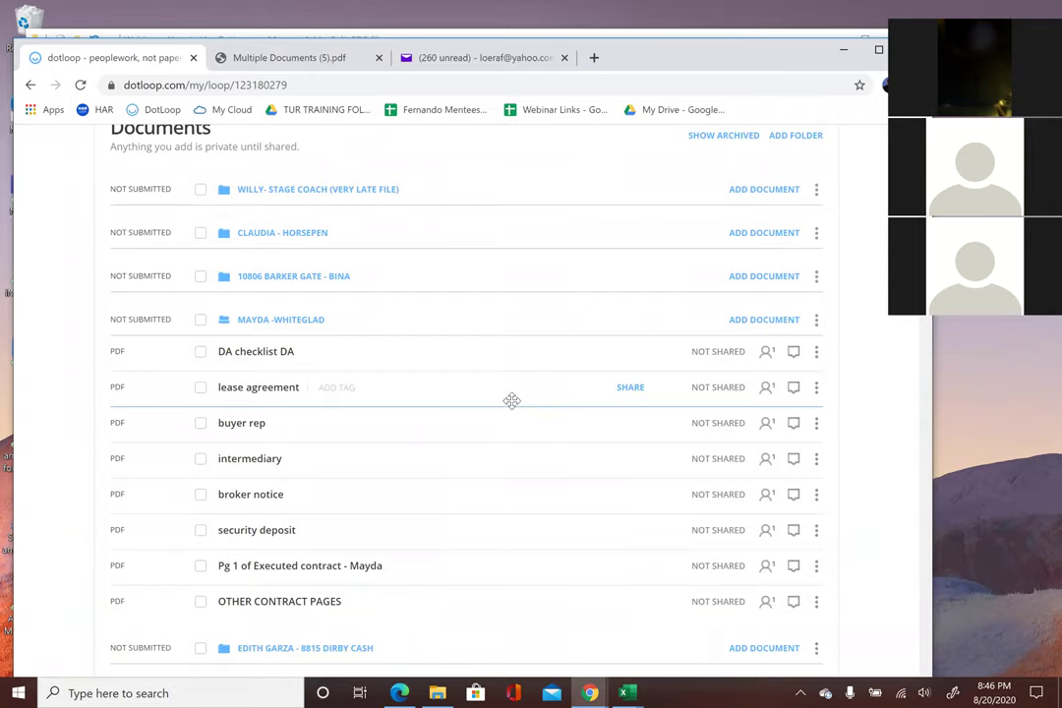
scroll(454, 452, down, 1)
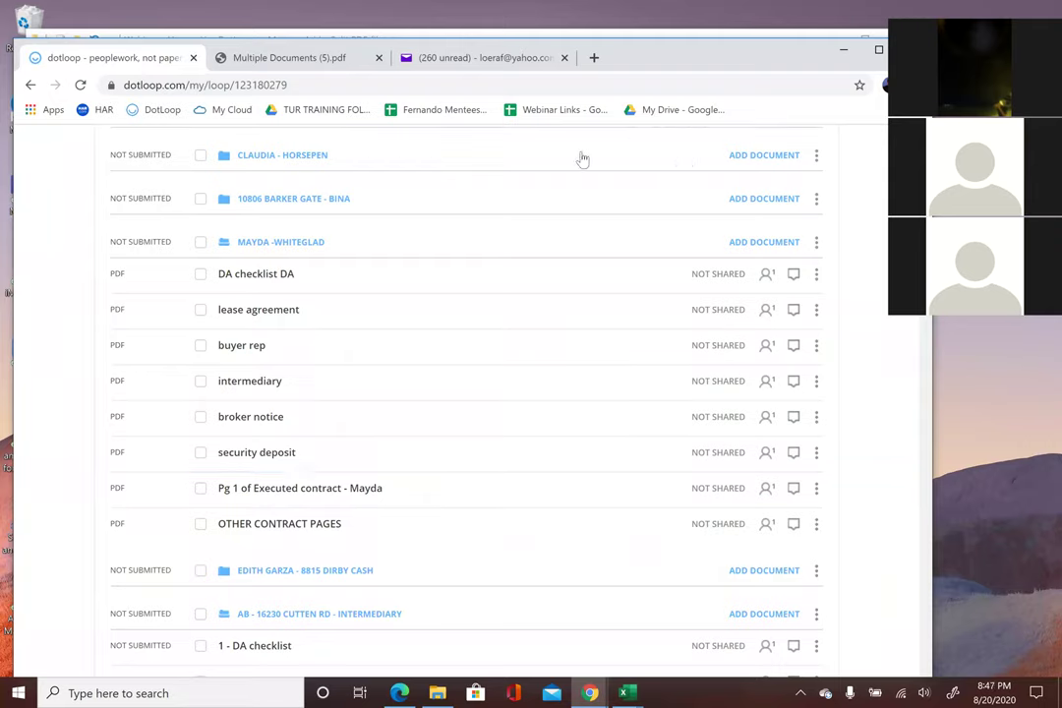
- Switch to the webinar folder in File Explorer and open the Word document "No Option Period Required by Buyer - EXAMPLE (1)"
click(842, 51)
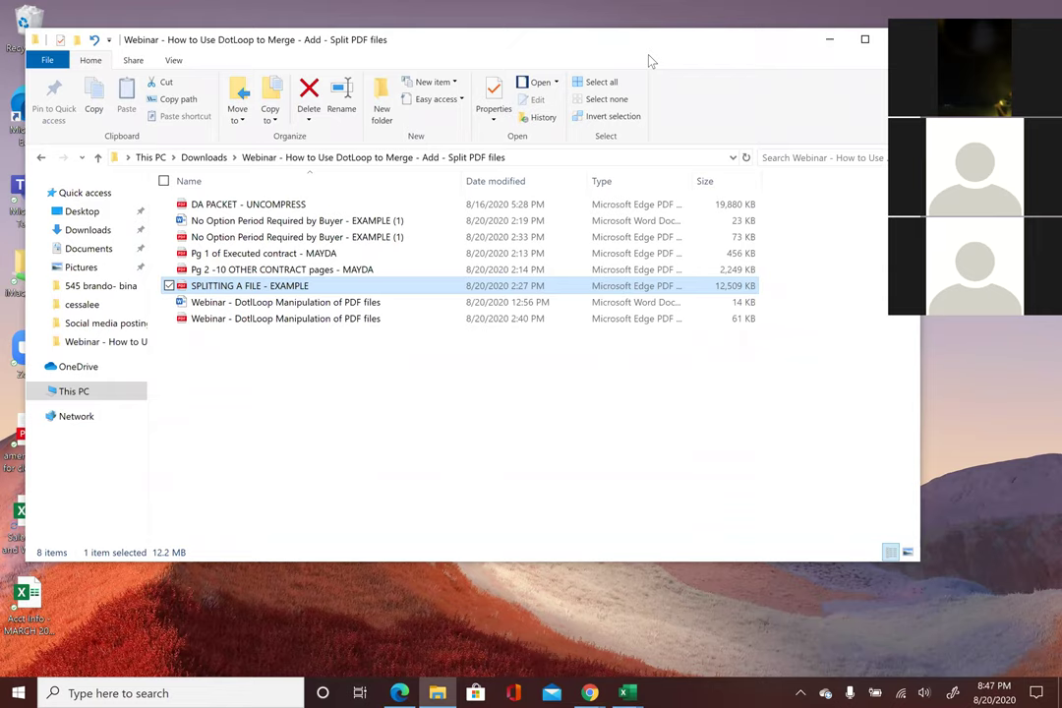
click(258, 369)
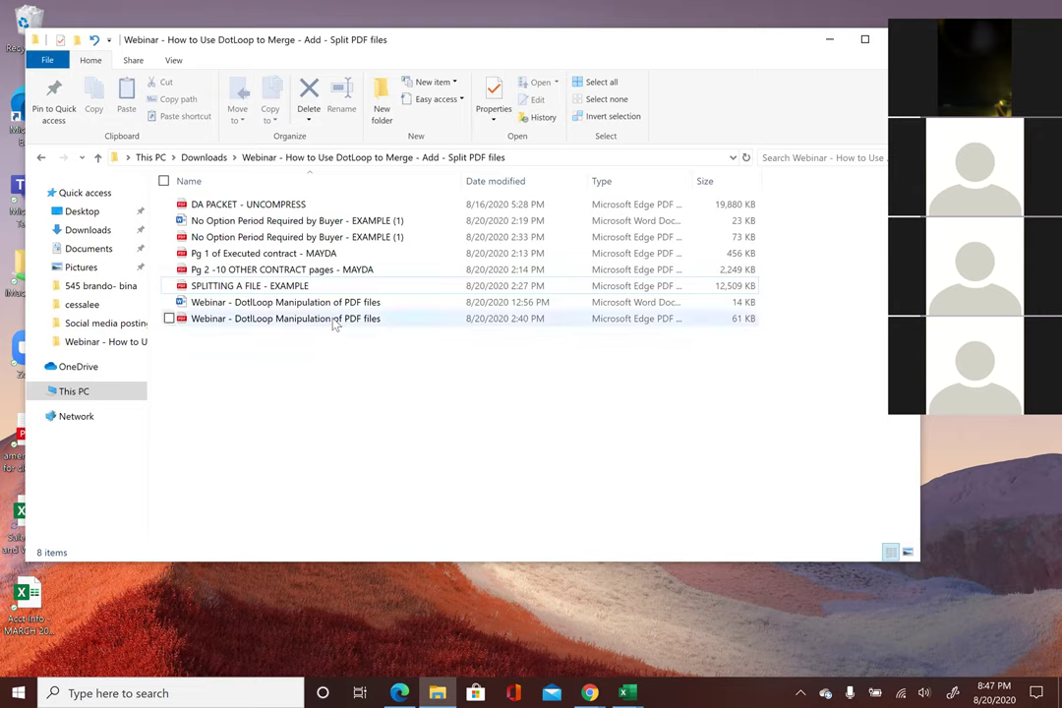
click(265, 222)
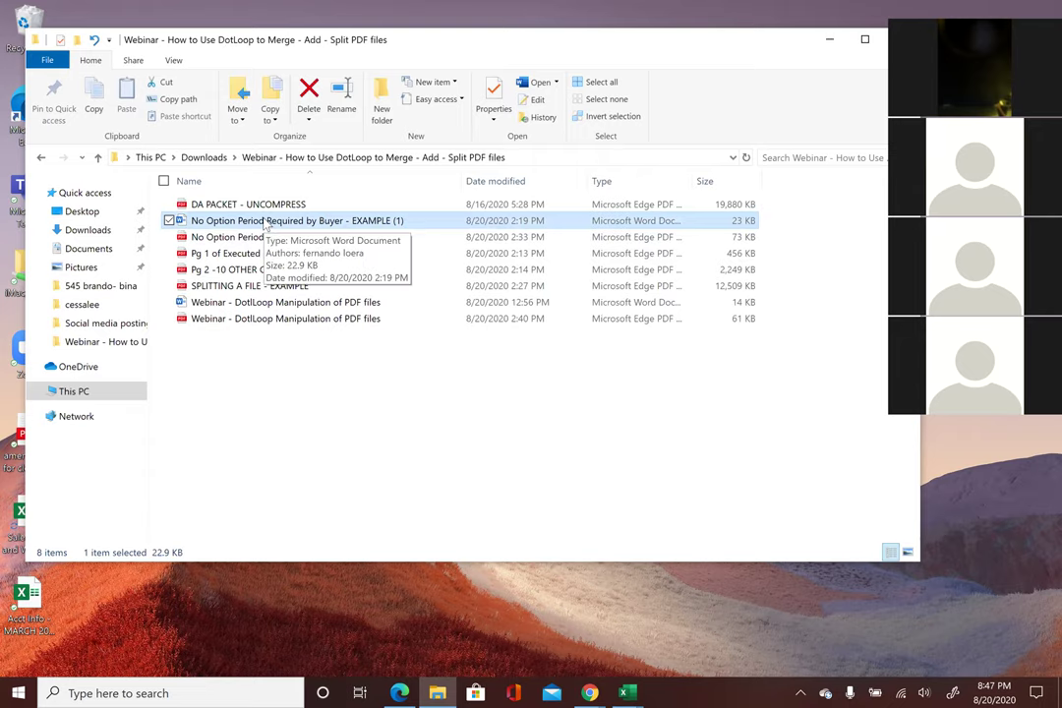
double_click(265, 222)
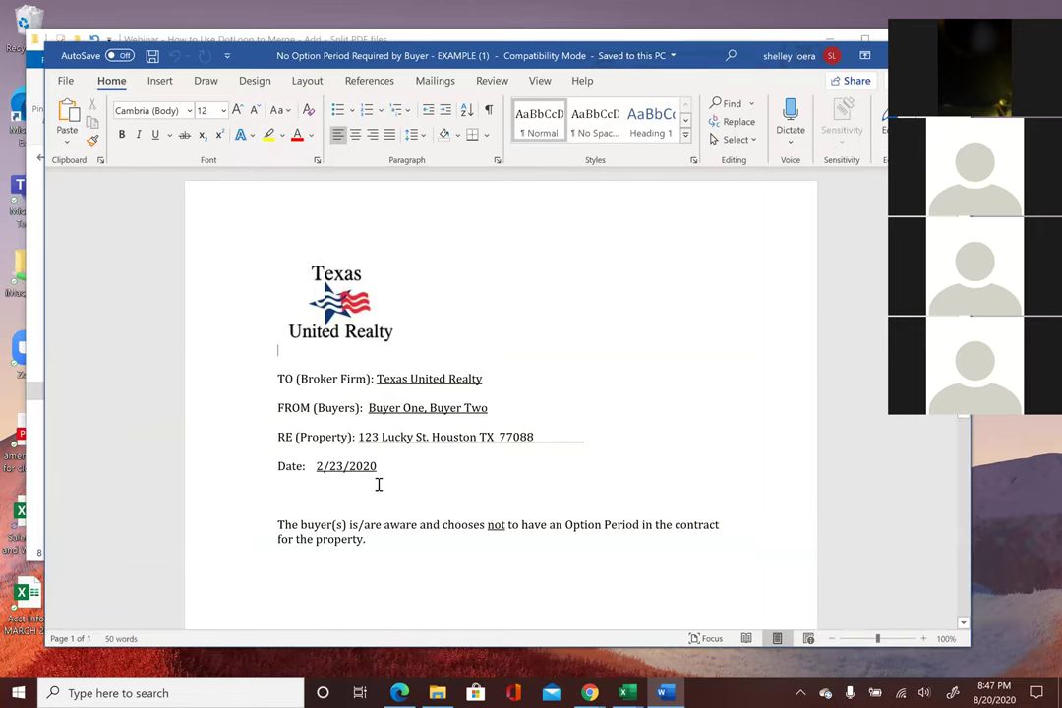
- Examine the no-option-period letter from its logo and header fields down to the buyers' signature and date lines
scroll(378, 484, down, 1)
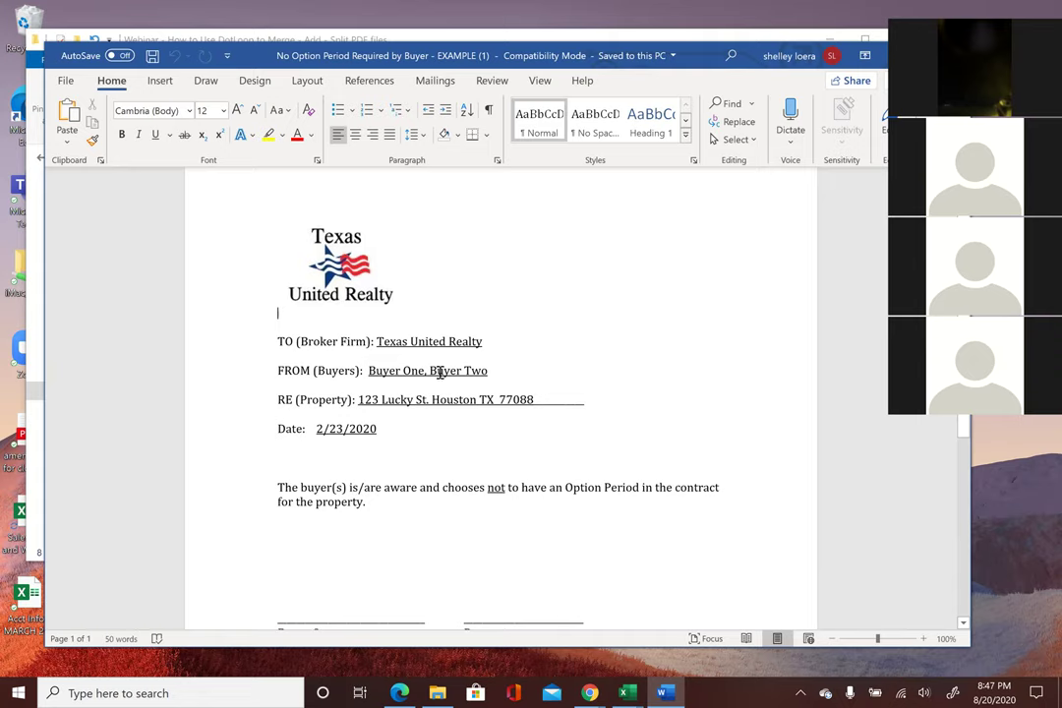
scroll(439, 371, down, 1)
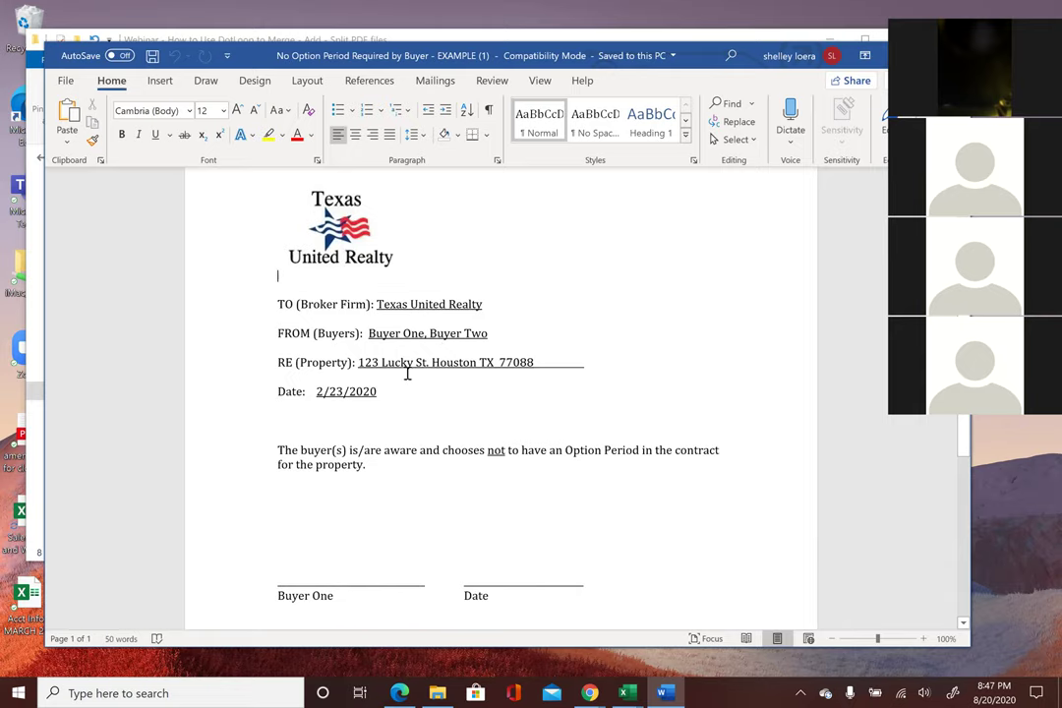
scroll(376, 383, down, 1)
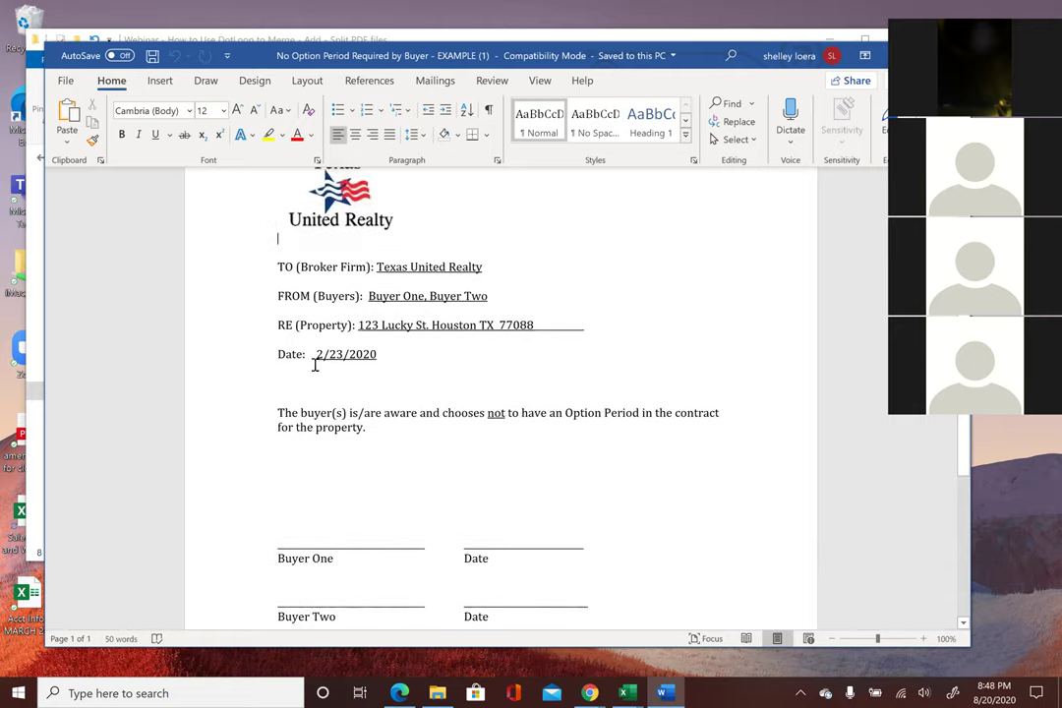
scroll(338, 412, down, 1)
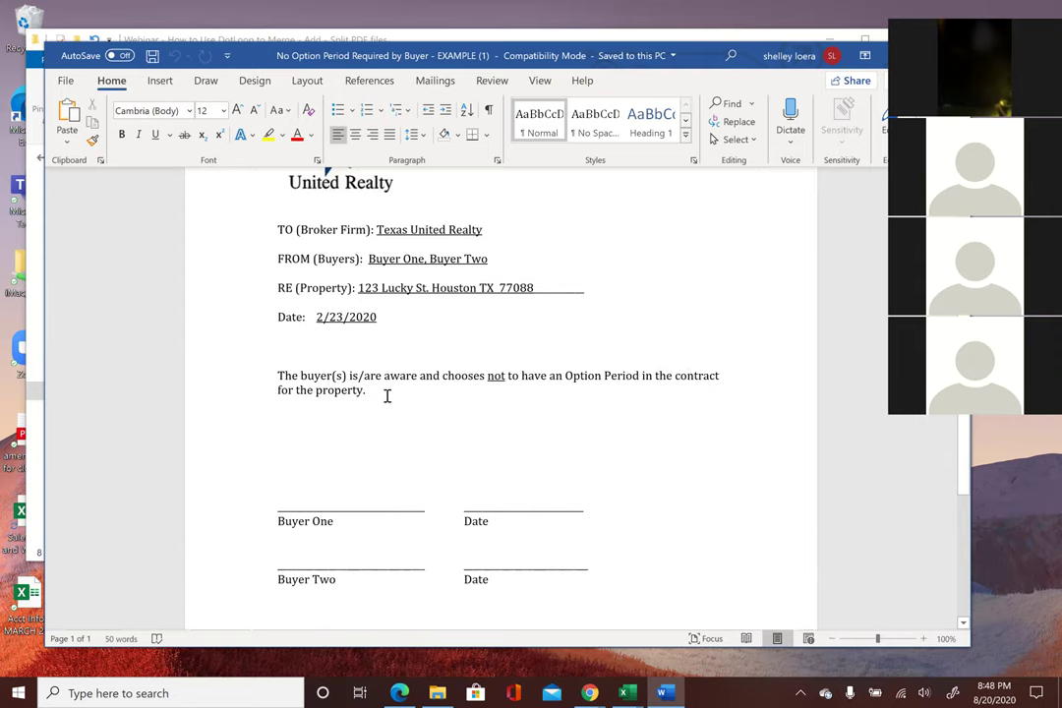
scroll(389, 398, down, 1)
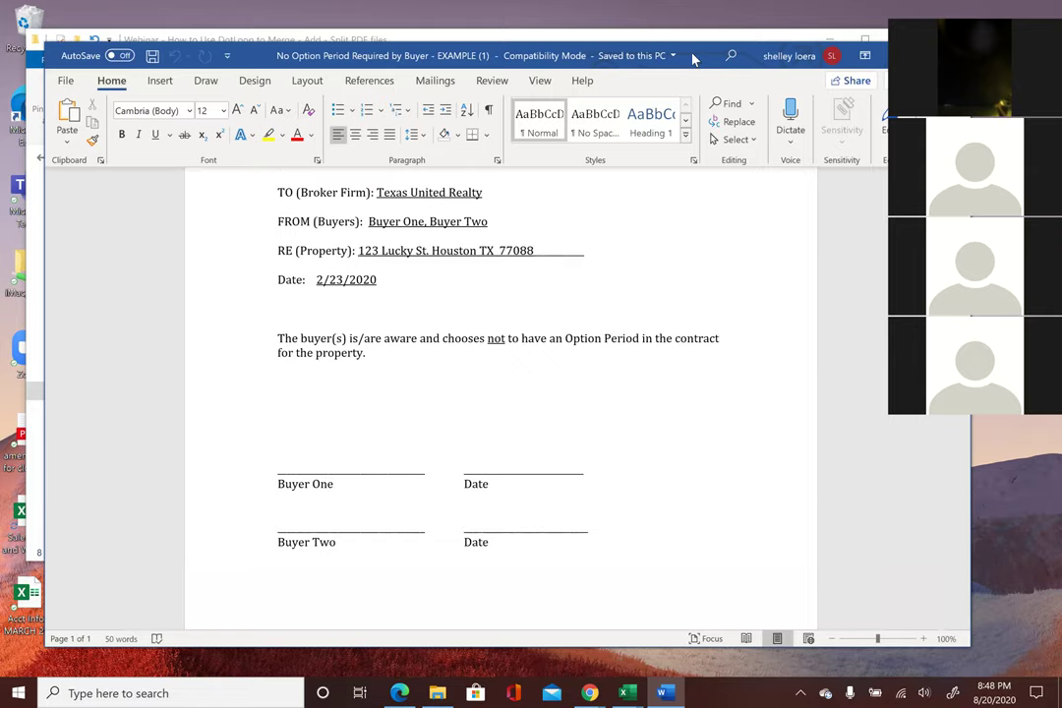
drag(693, 59, 664, 34)
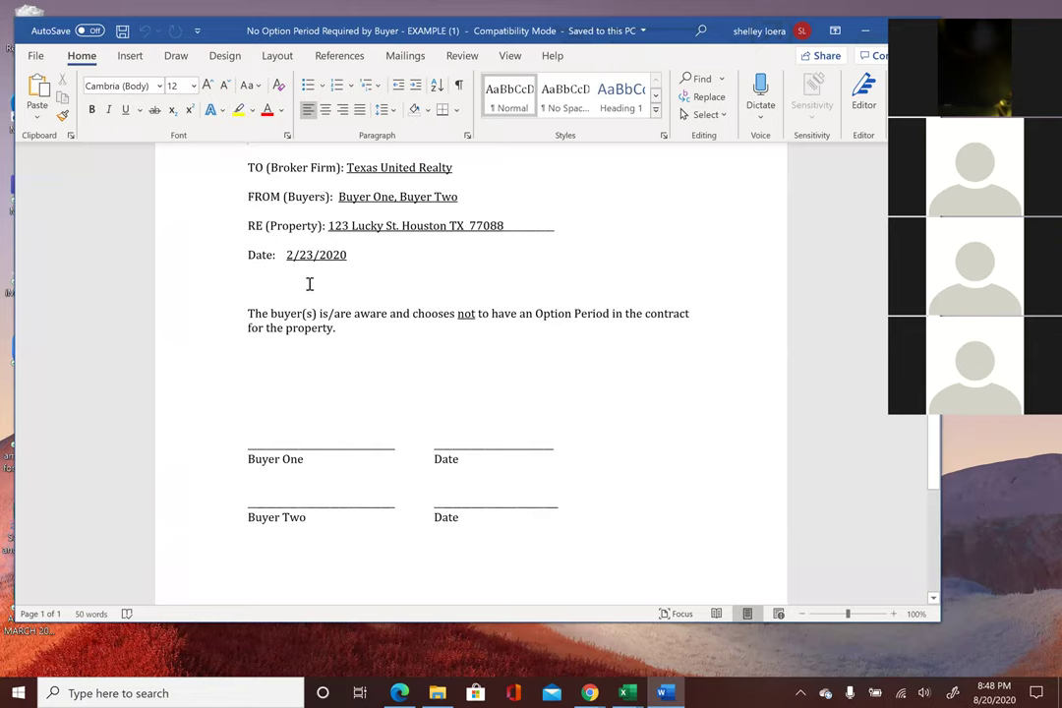
scroll(310, 295, up, 3)
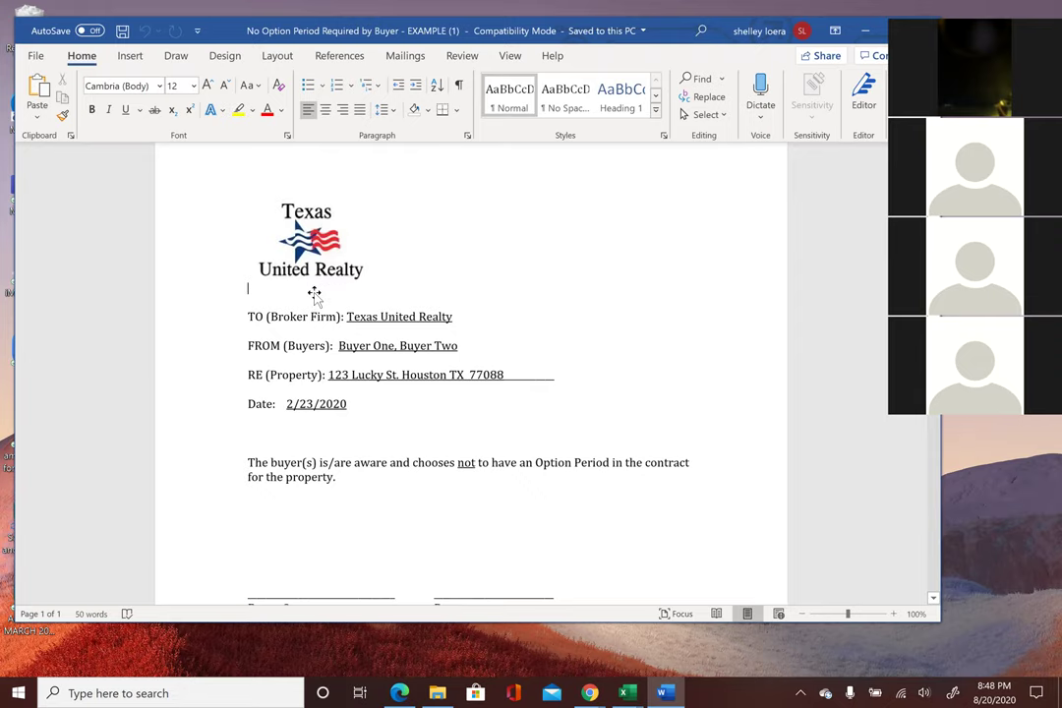
scroll(313, 293, down, 3)
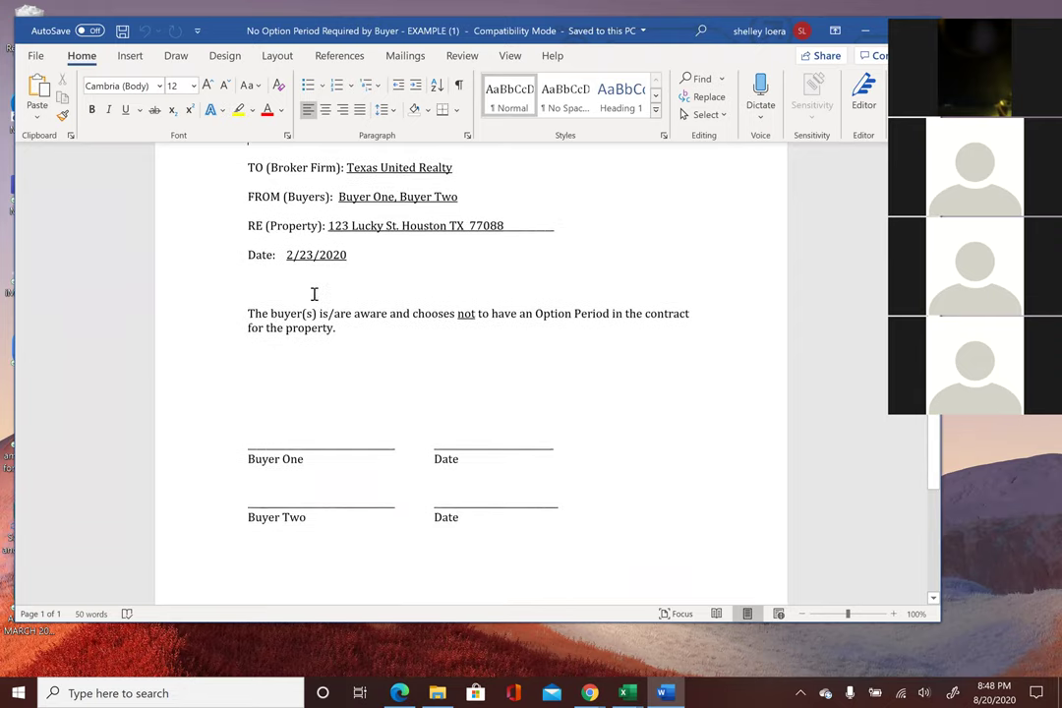
scroll(312, 294, up, 4)
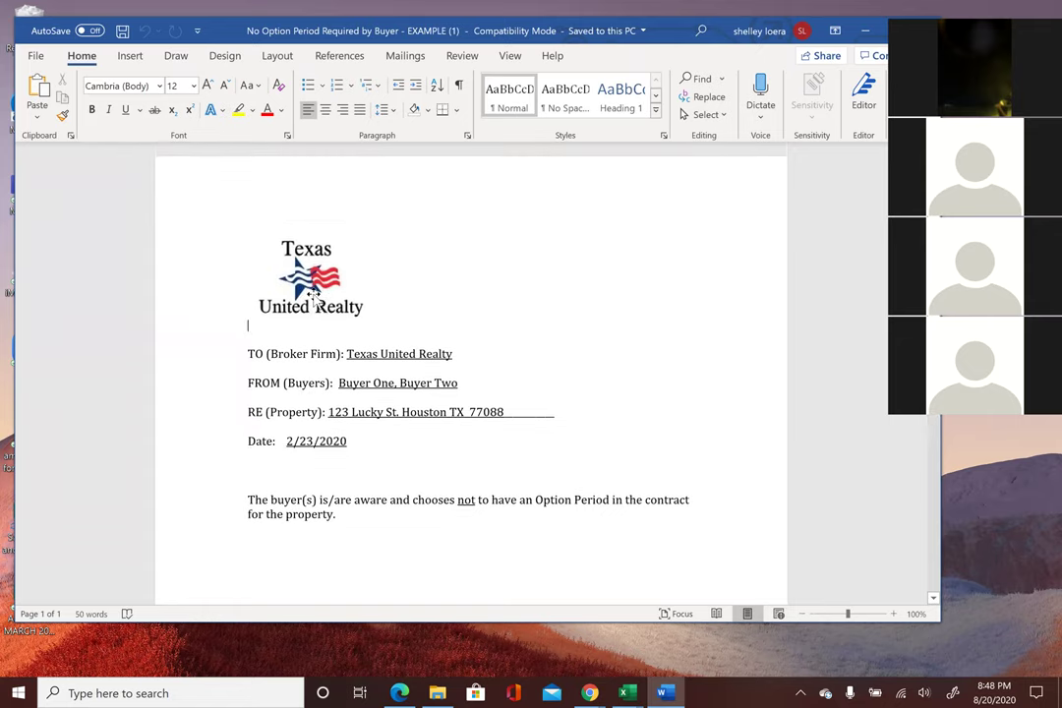
- Start saving a copy of the no-option-period letter with PDF (*.pdf) as the file type
click(37, 57)
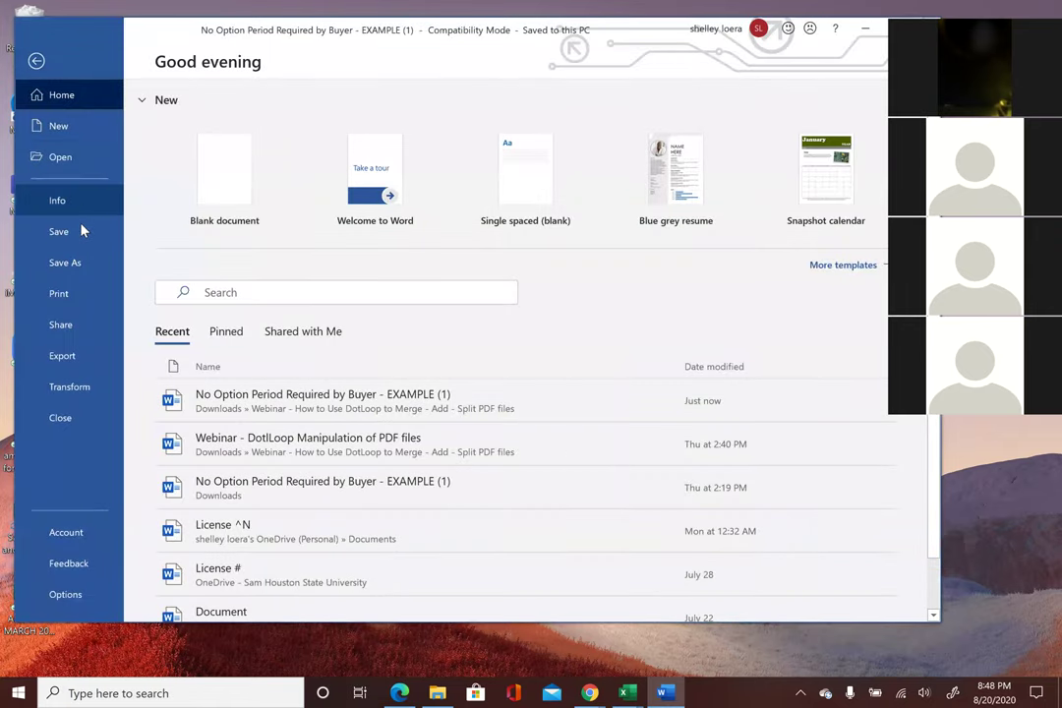
click(72, 265)
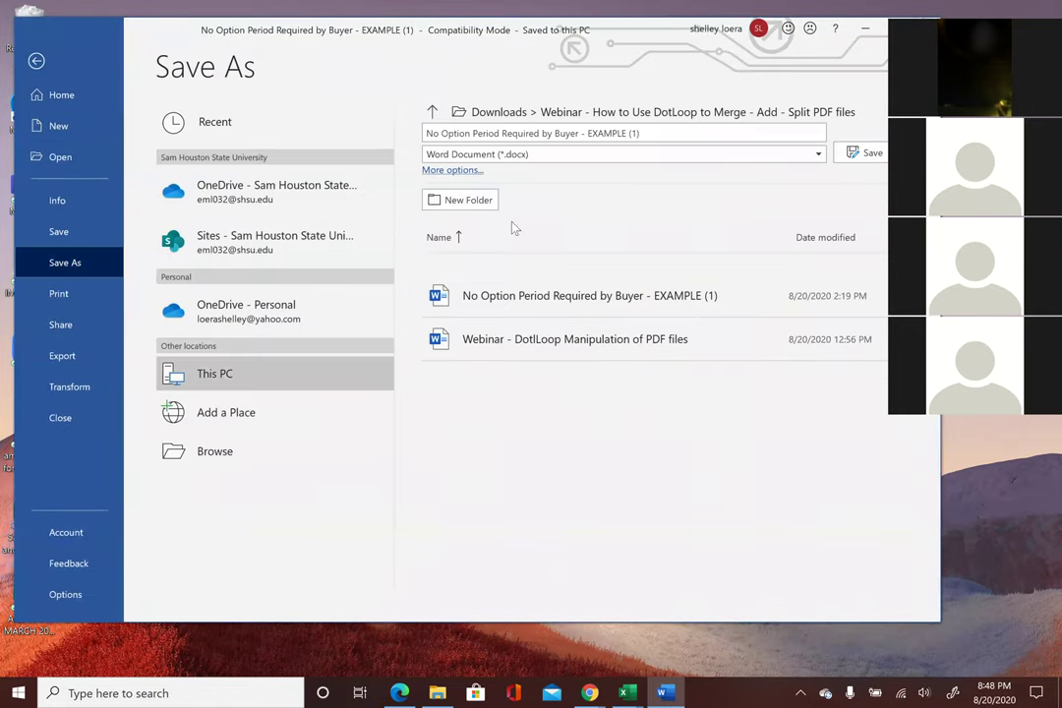
click(815, 155)
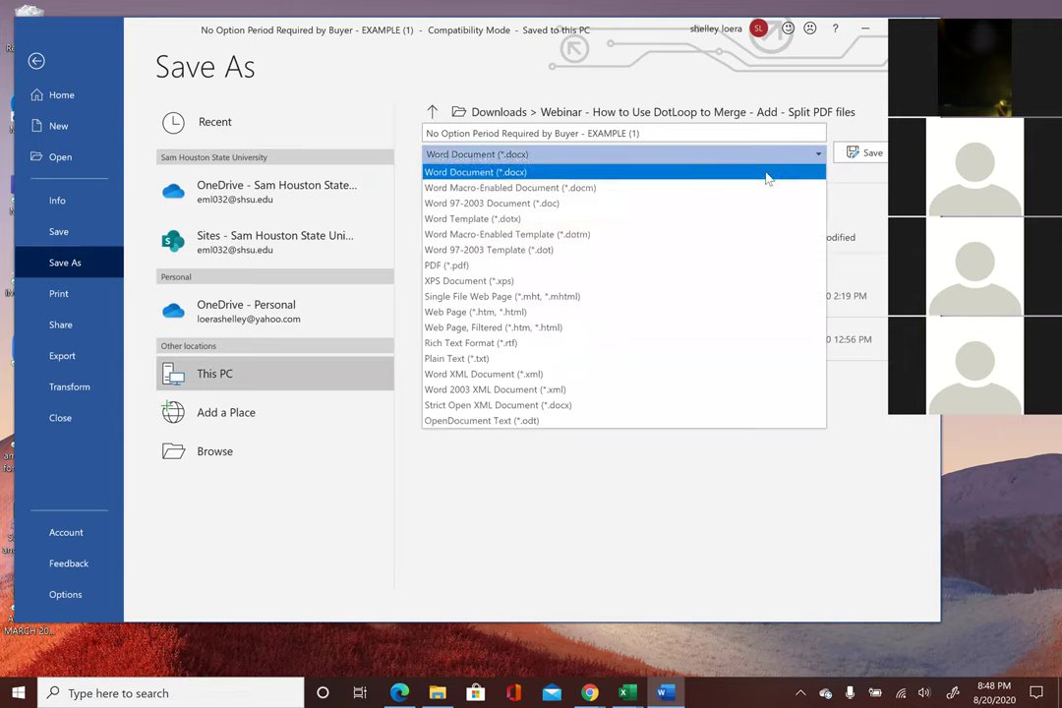
click(538, 266)
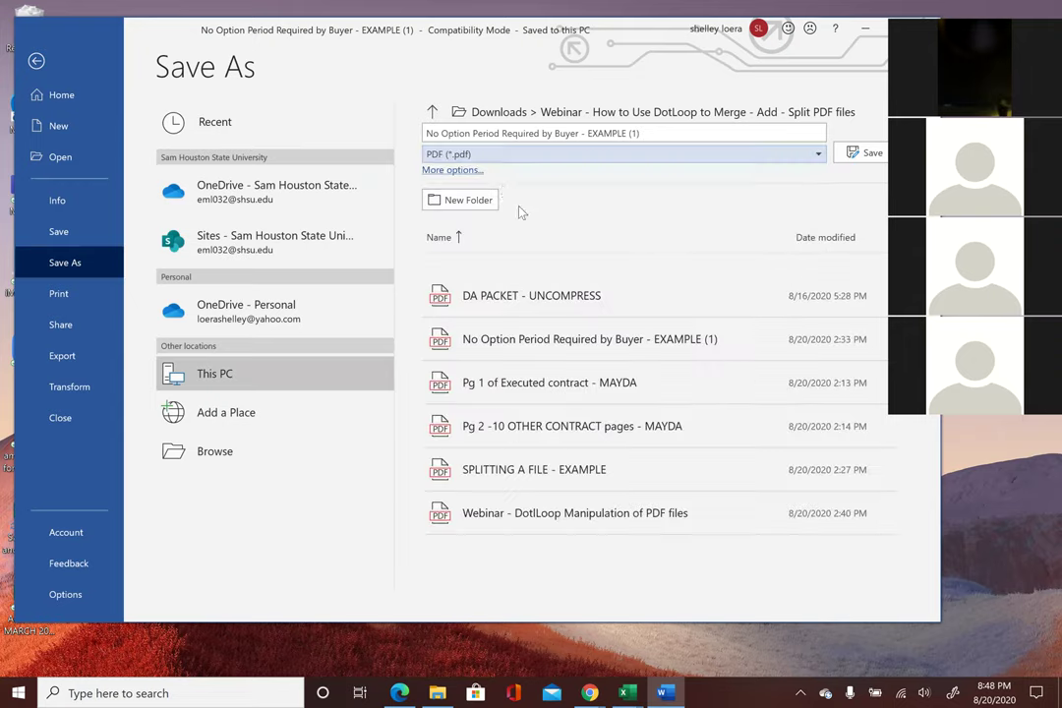
- Switch the copy's file type to Word Document (*.docx) and back to PDF (*.pdf), and leave Save As without saving
click(817, 154)
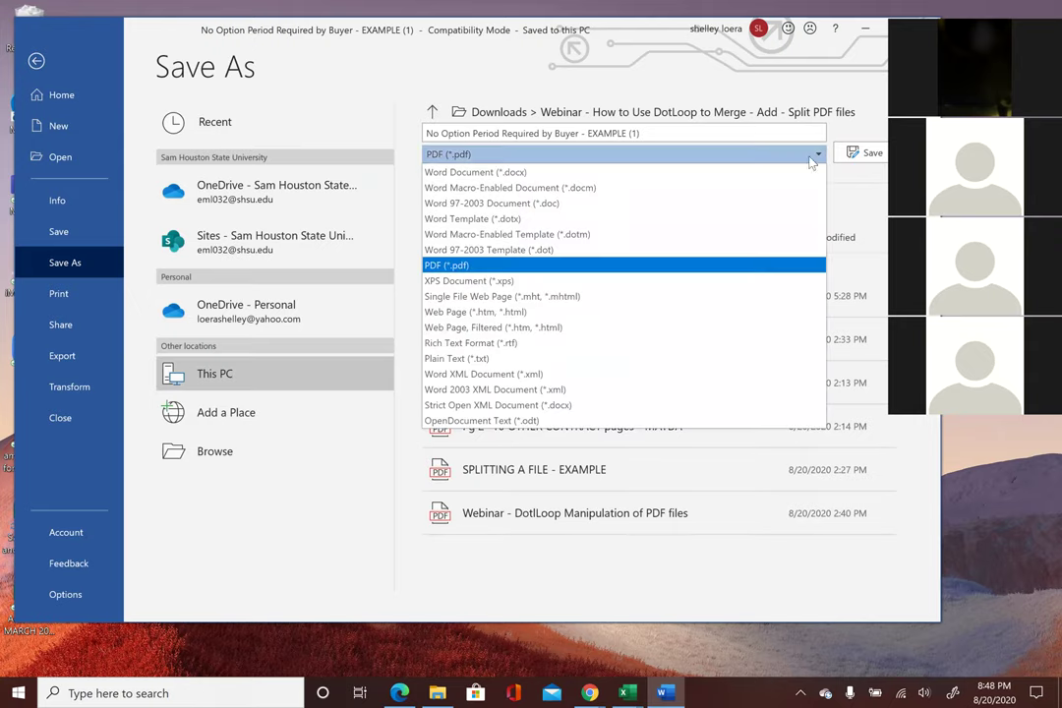
click(644, 172)
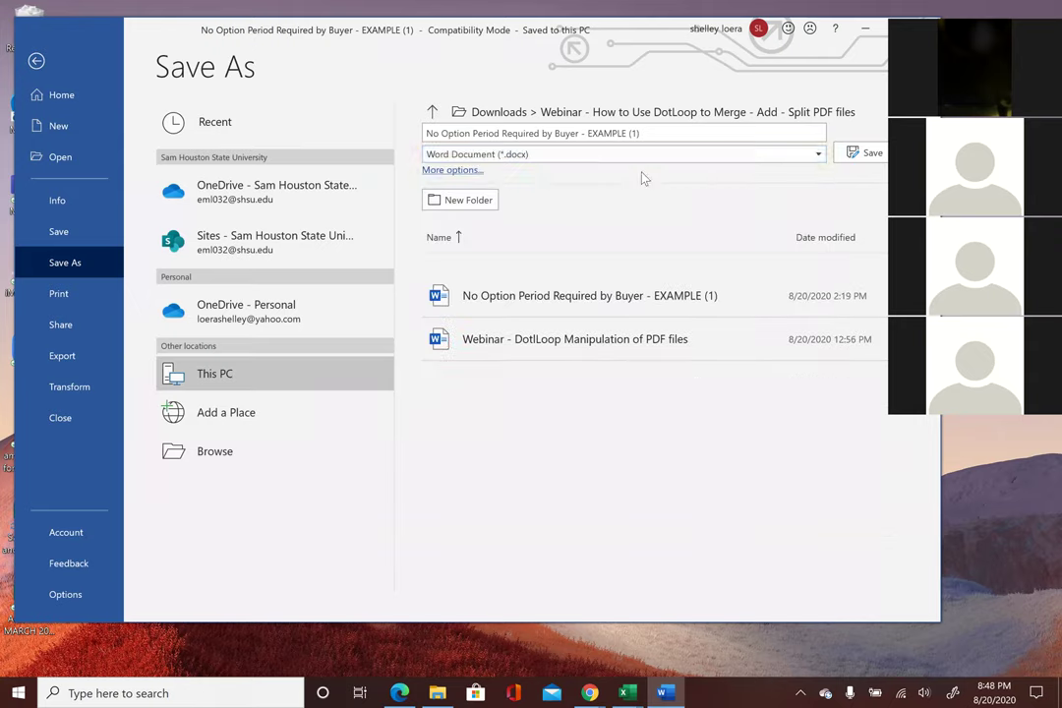
click(817, 155)
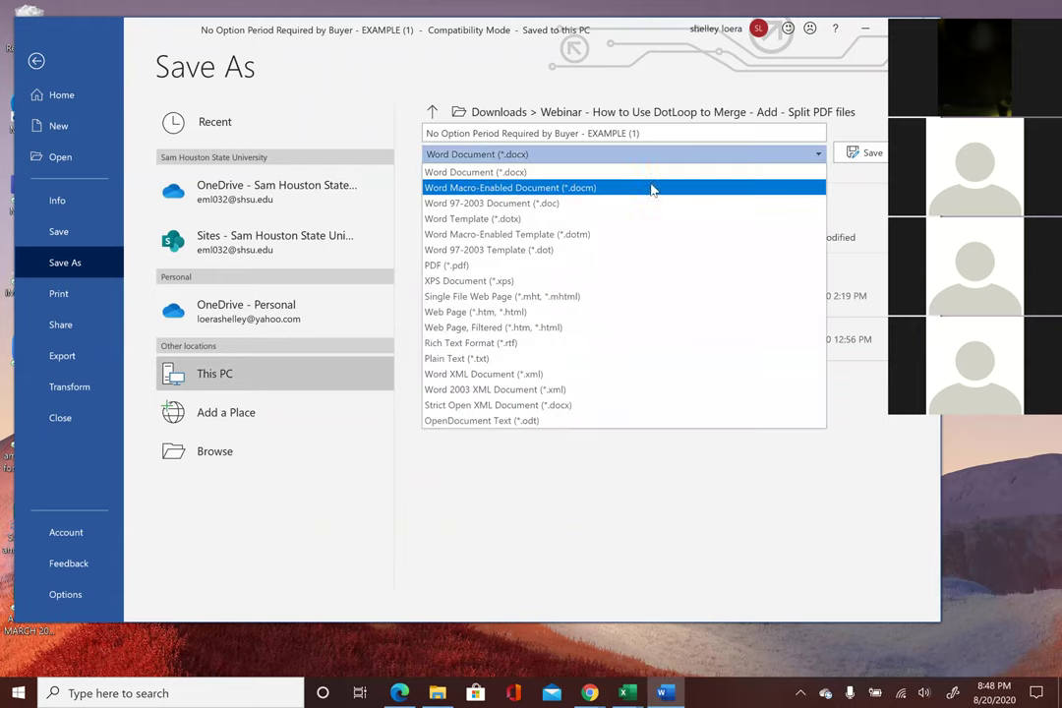
click(609, 265)
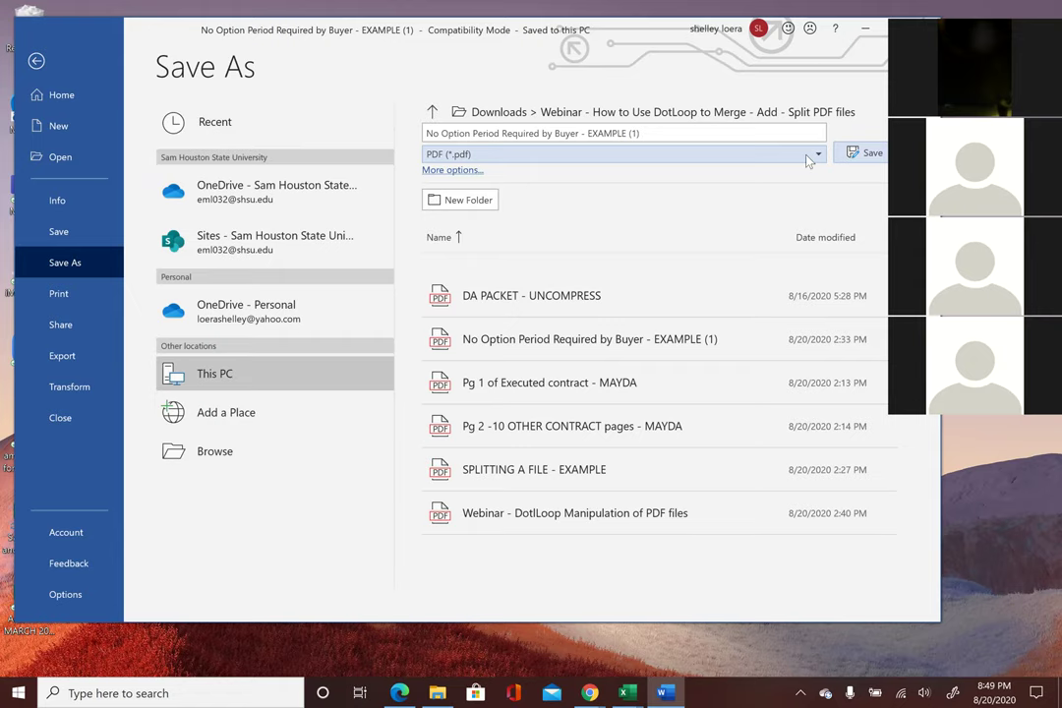
click(35, 62)
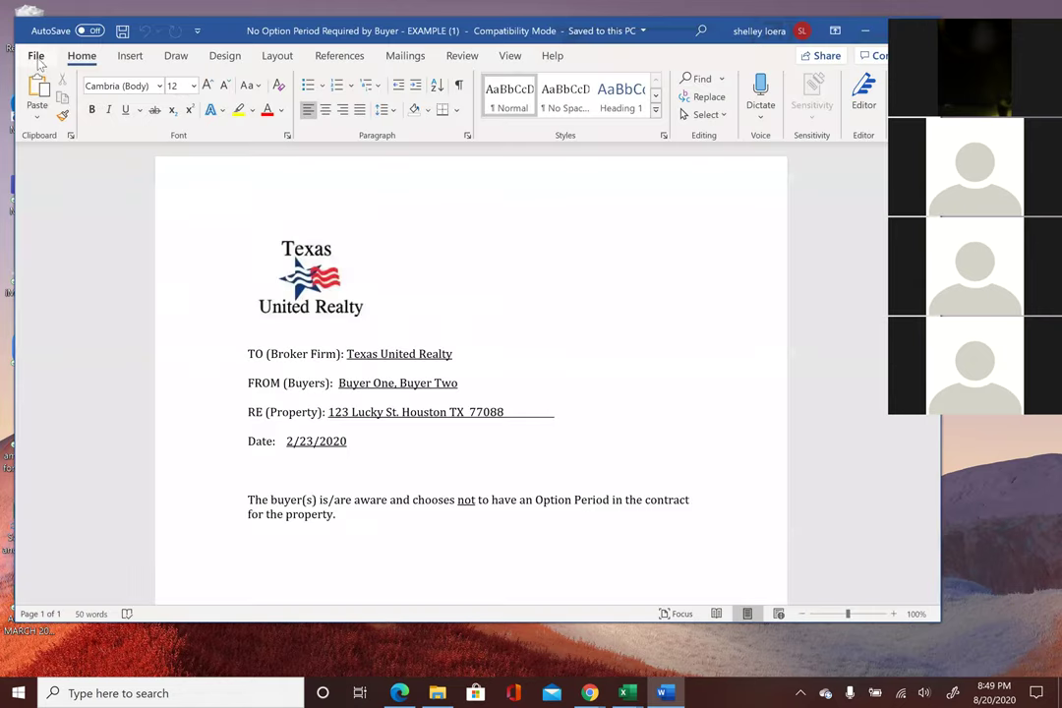
- Start printing the no-option-period letter to a file with Microsoft Print to PDF, and cancel without saving the output
click(36, 56)
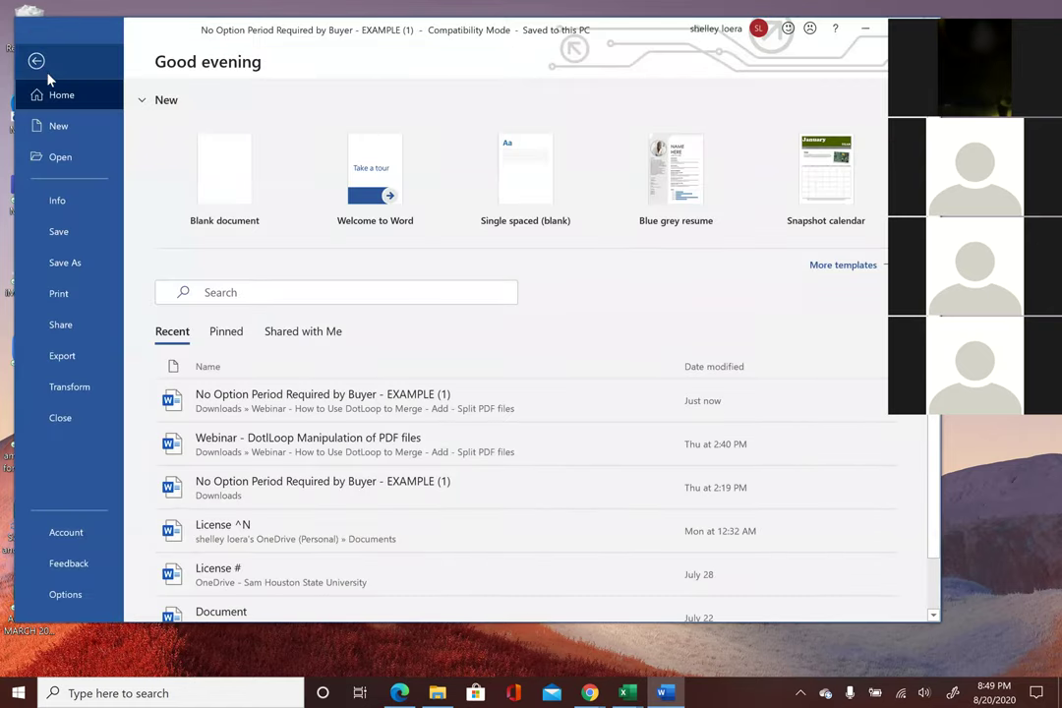
click(74, 297)
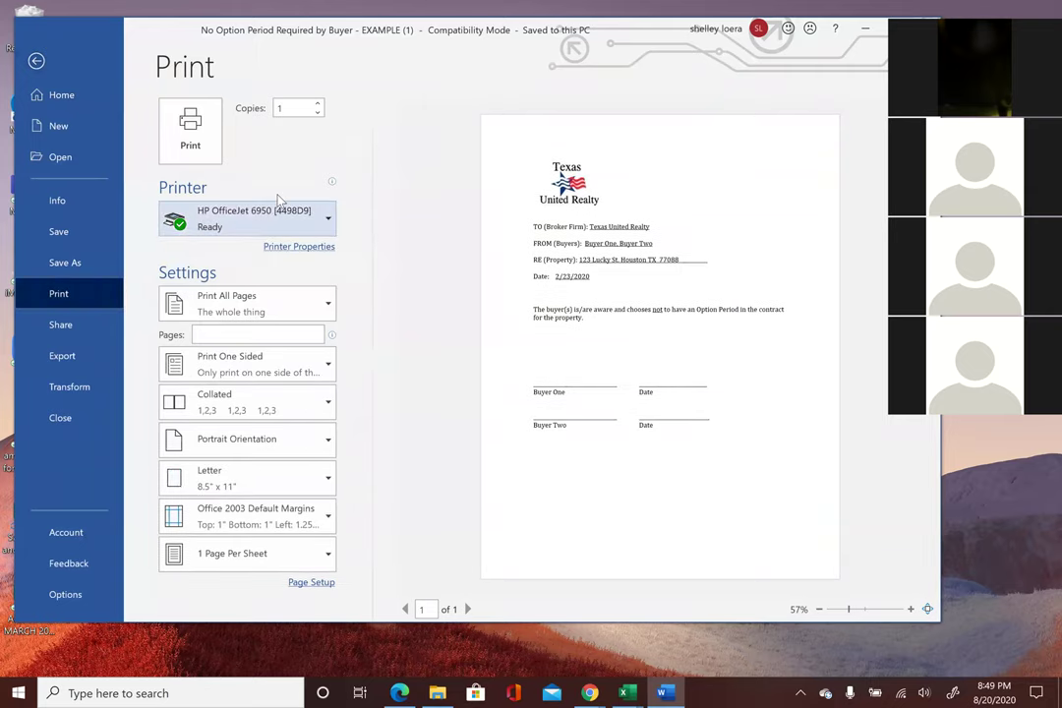
click(330, 222)
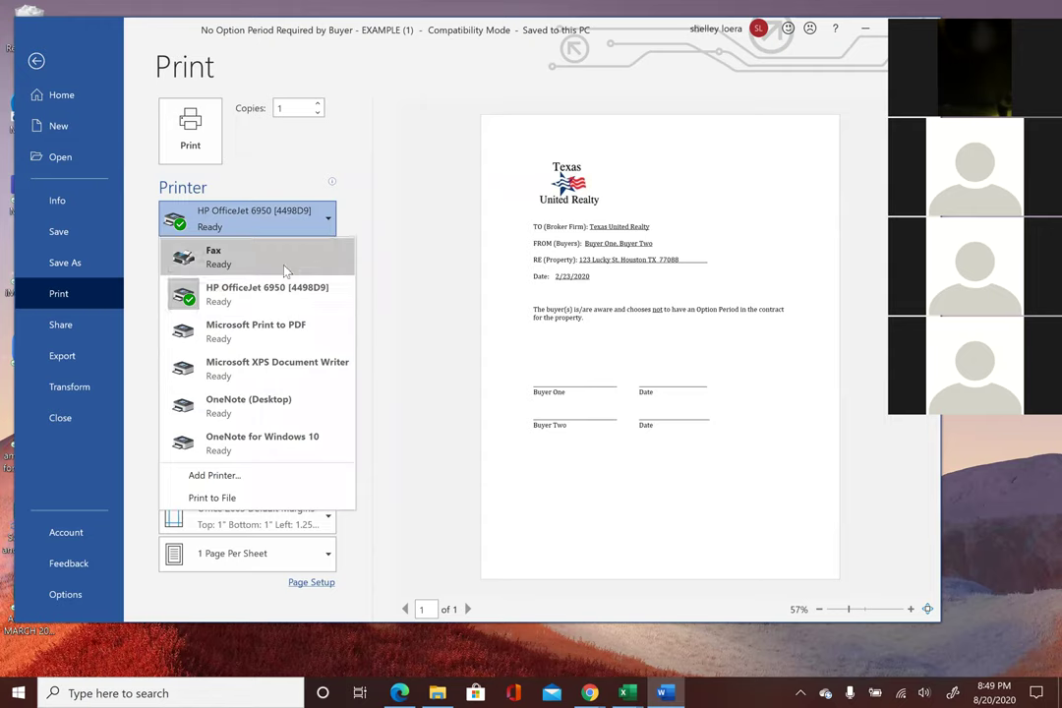
click(279, 332)
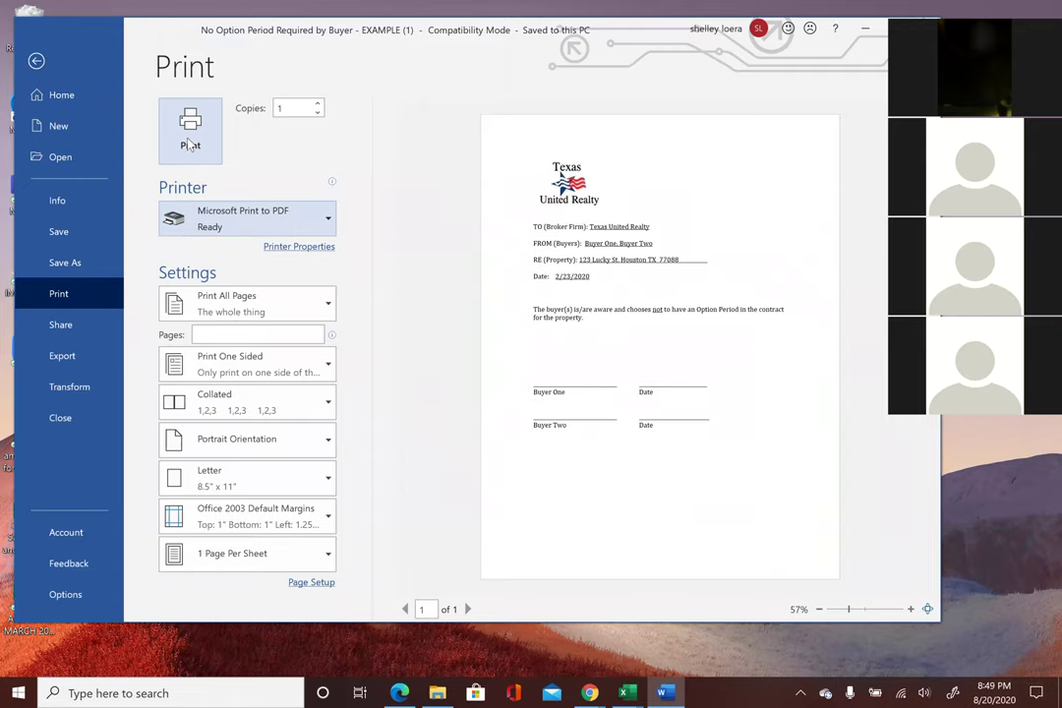
click(190, 138)
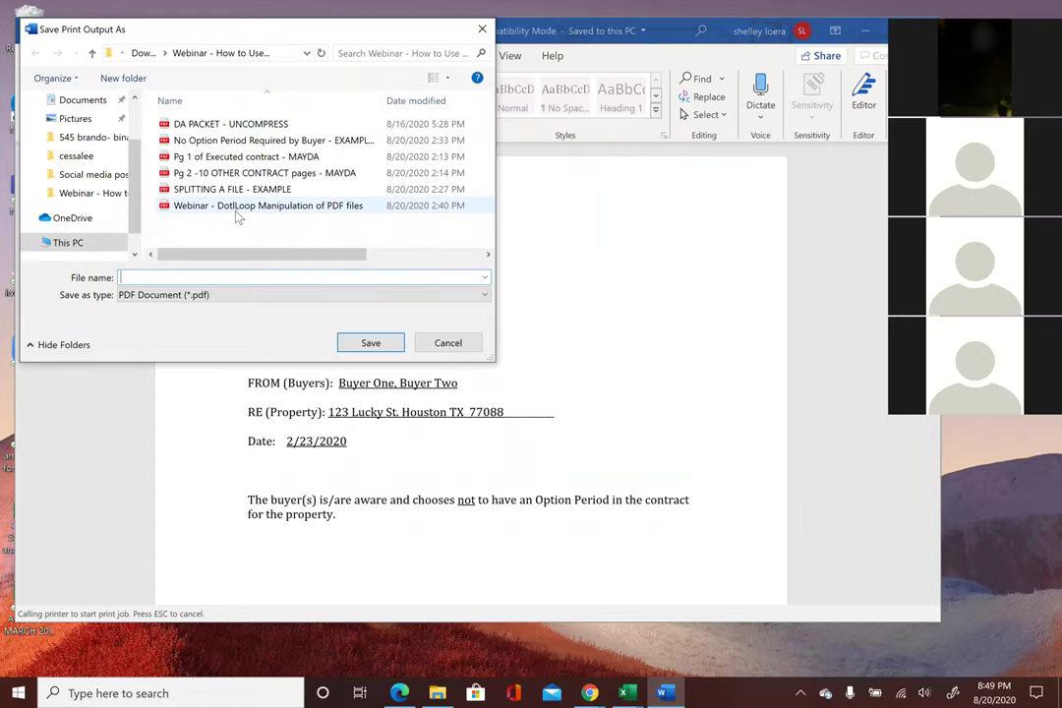
click(458, 343)
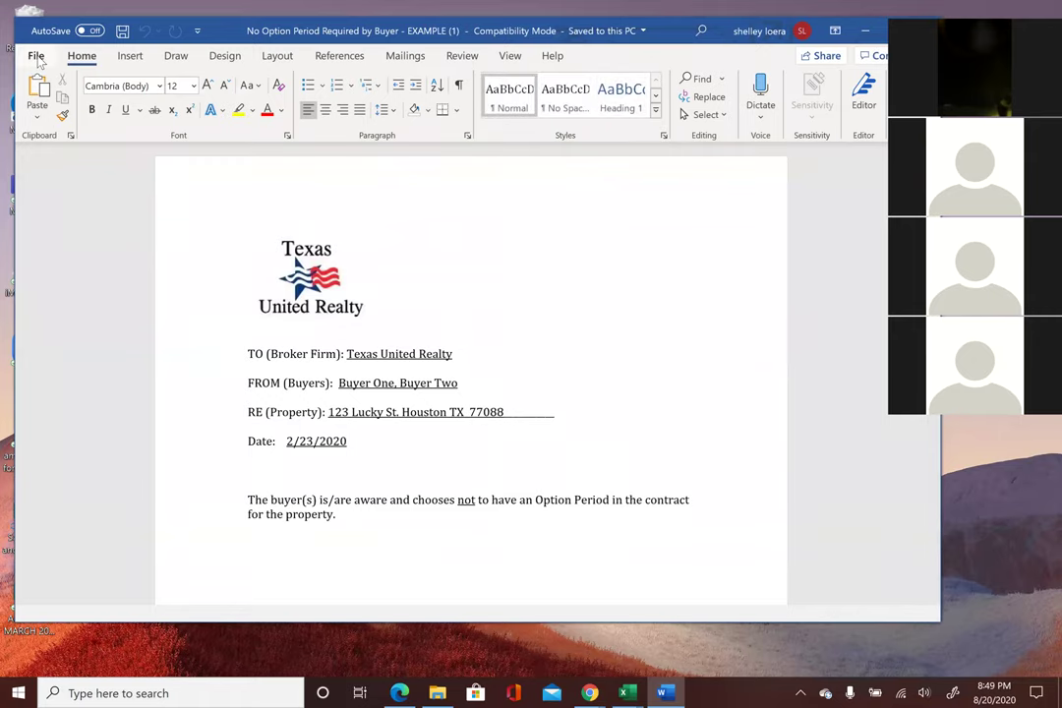
- Set up a copy of the letter in Save As with PDF (*.pdf) as its file type
click(37, 57)
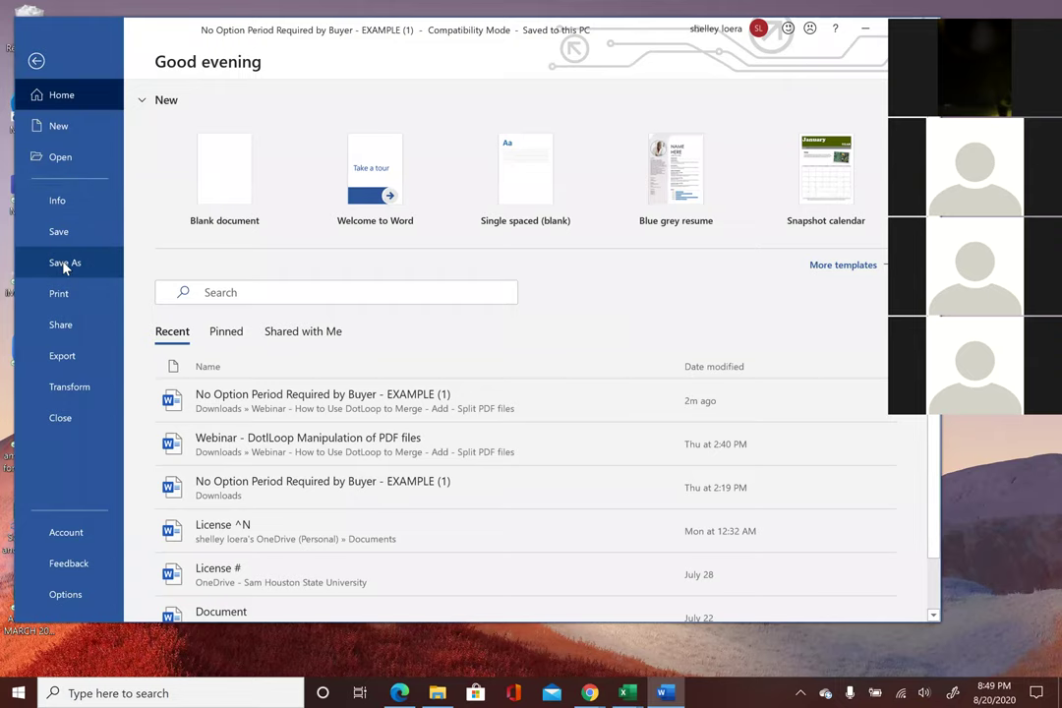
click(65, 263)
click(547, 157)
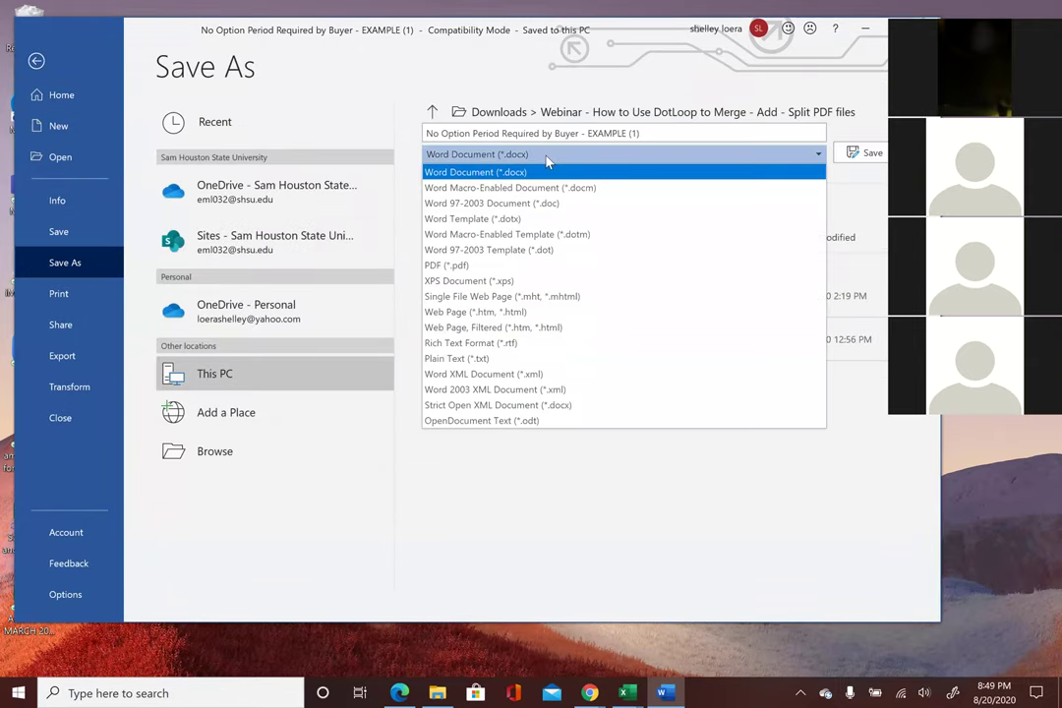
click(482, 266)
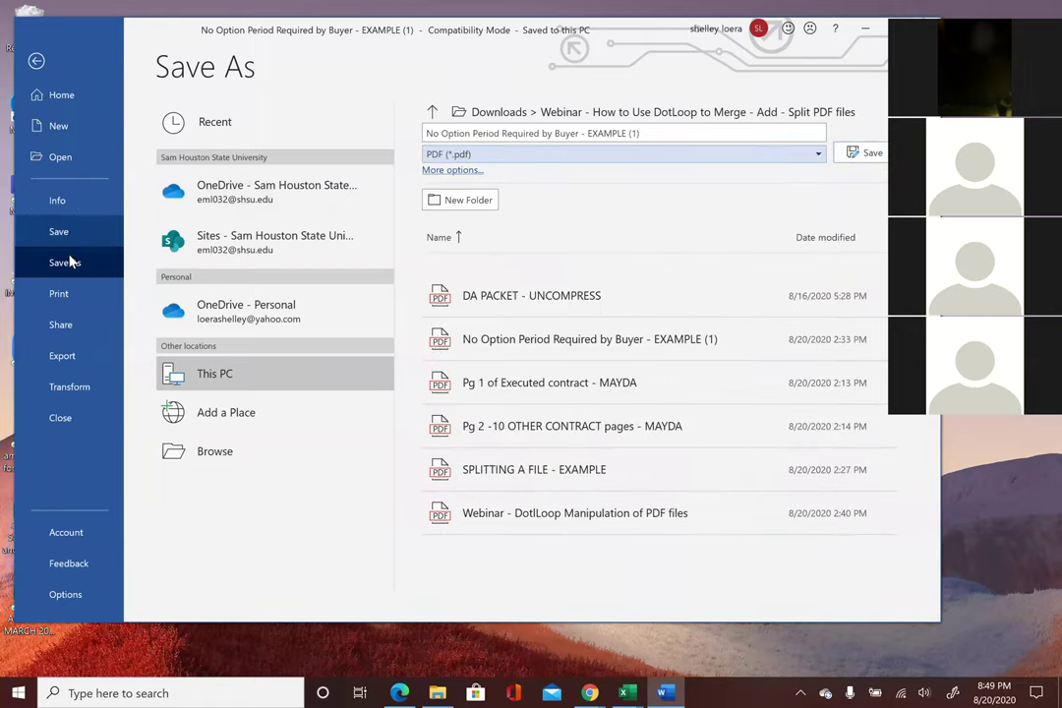
- Switch the print destination to the HP OfficeJet 6950 and back to Microsoft Print to PDF, and close the letter without printing
click(58, 295)
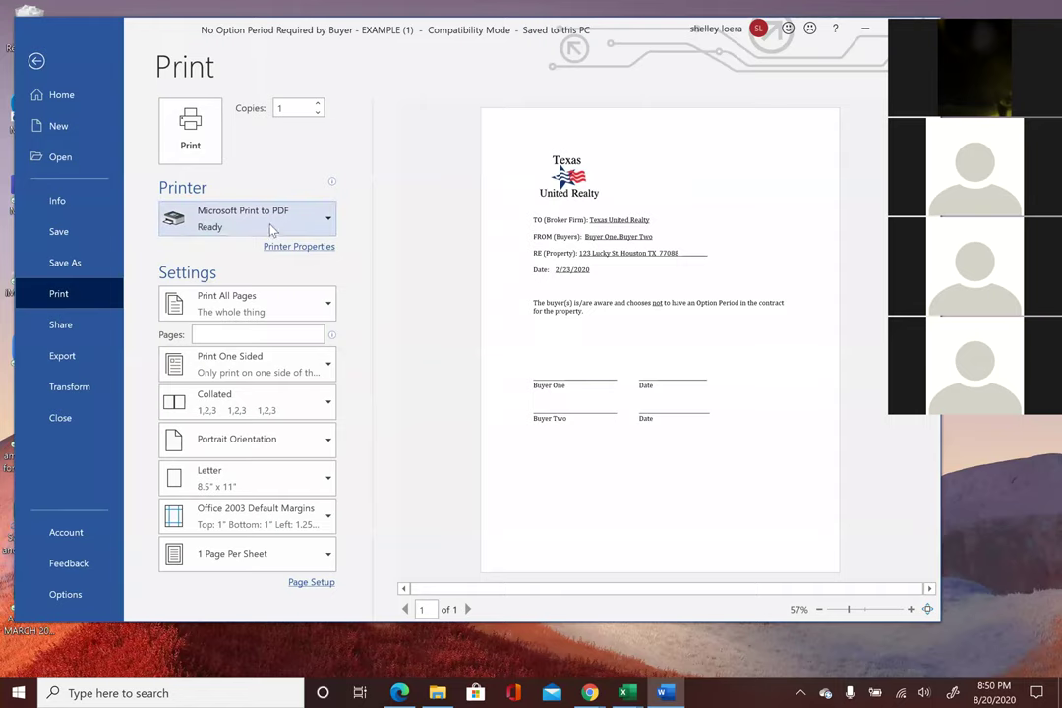
click(222, 222)
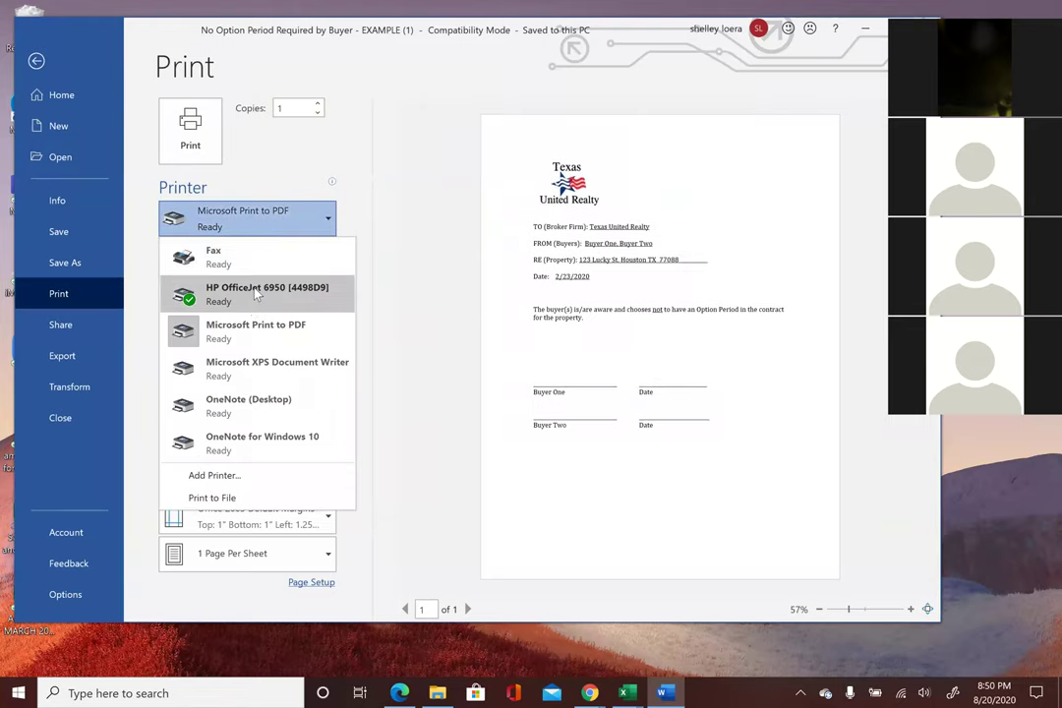
click(255, 307)
click(242, 222)
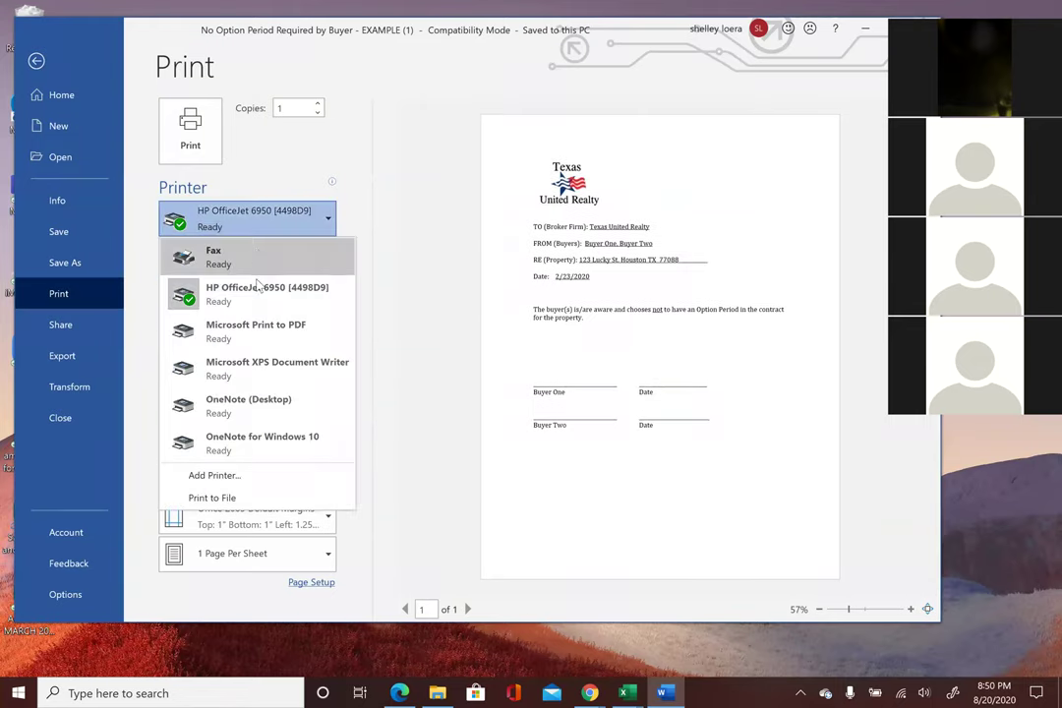
click(264, 334)
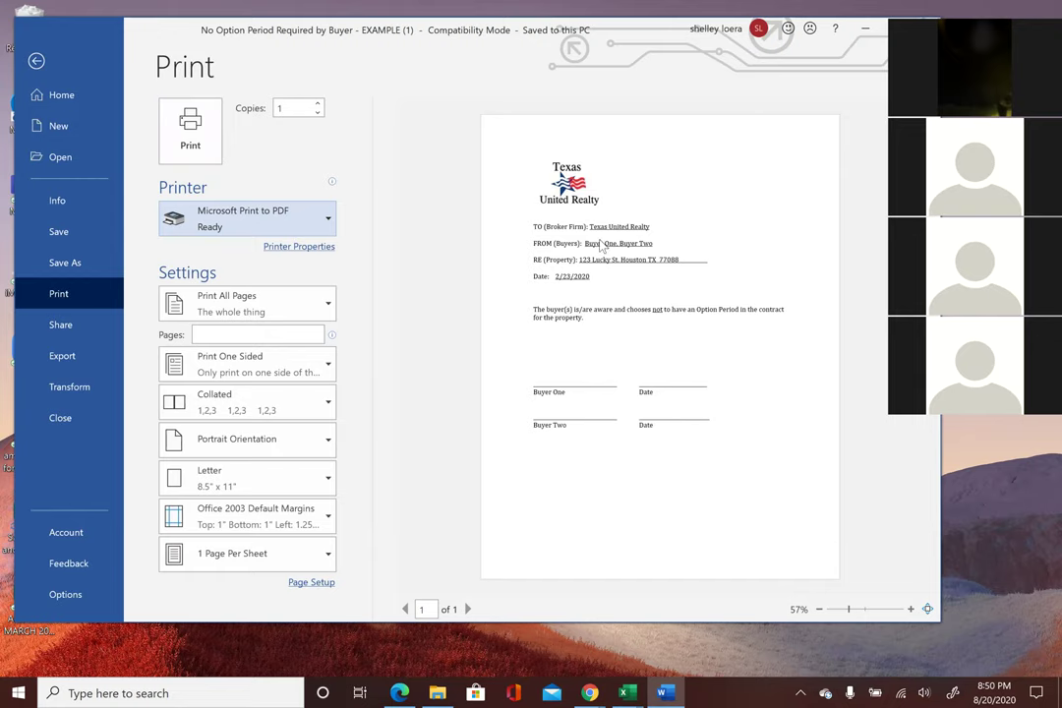
key(alt+F4)
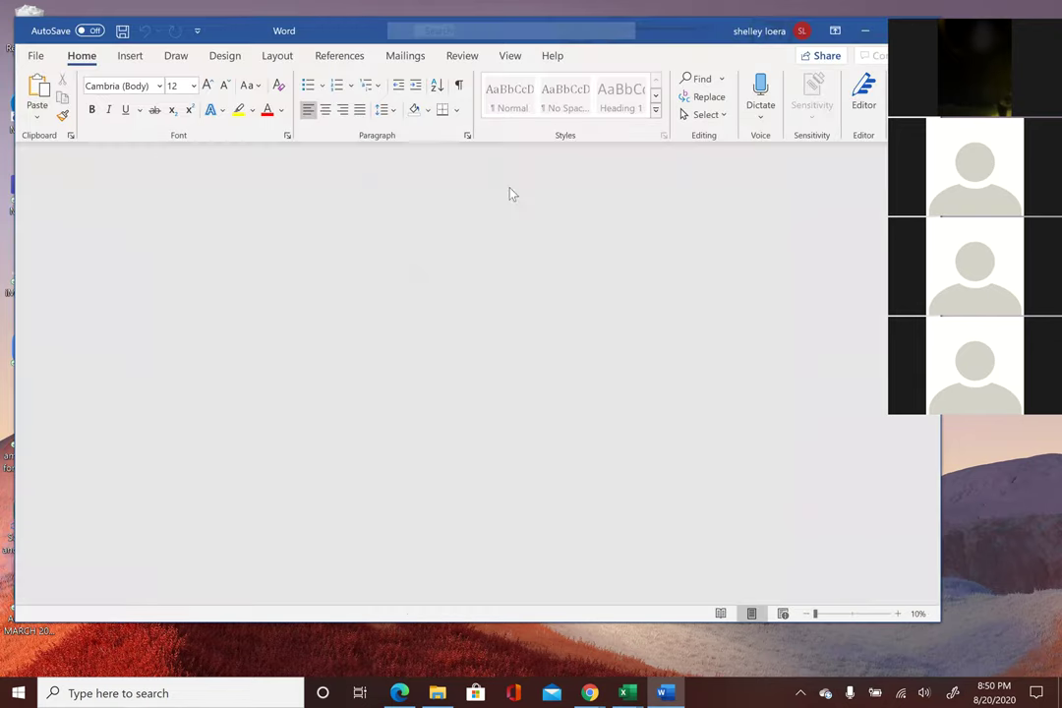
- Open the PDF version of "No Option Period Required by Buyer - EXAMPLE (1)", look through its page, and close the PDF viewer
click(290, 235)
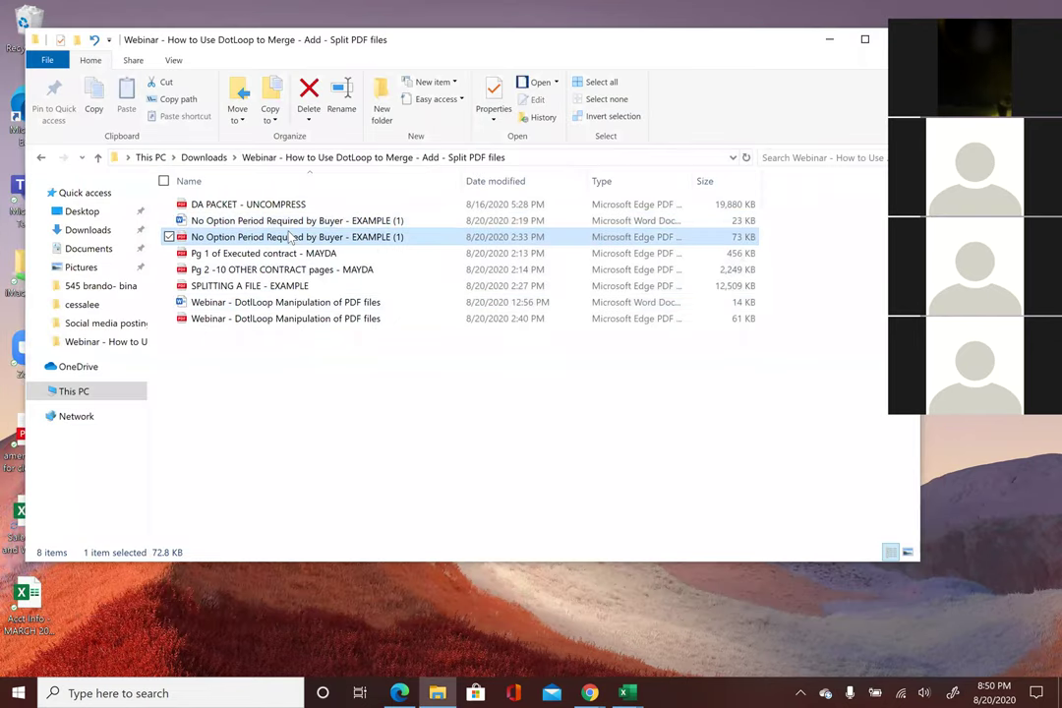
double_click(212, 242)
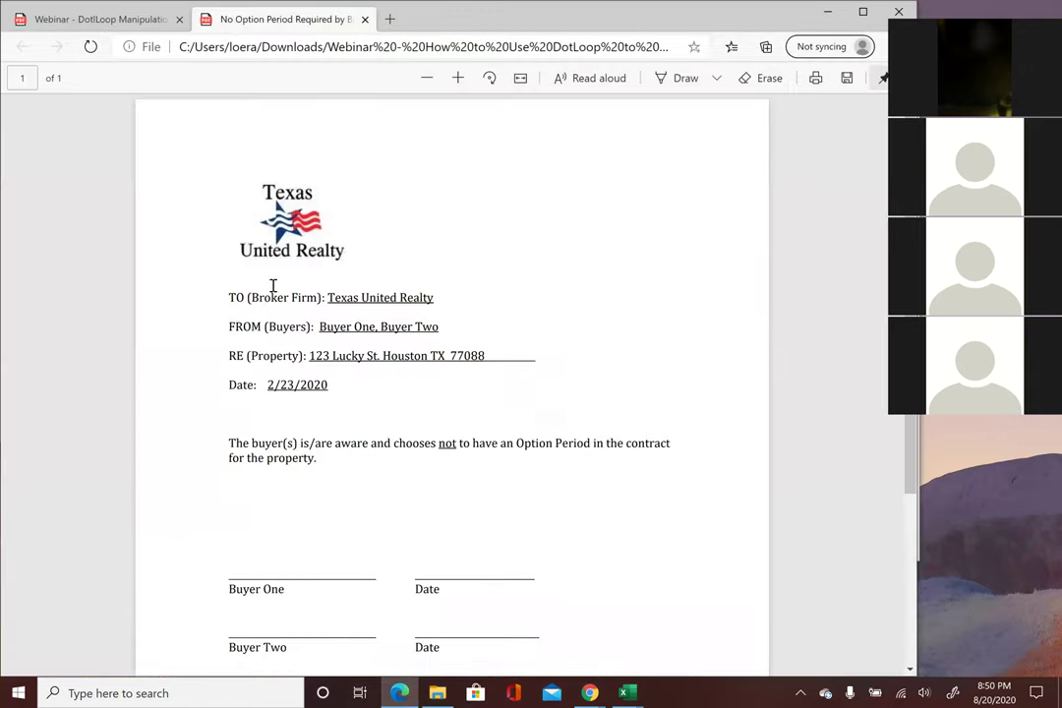
scroll(272, 285, down, 3)
scroll(275, 284, up, 3)
click(365, 20)
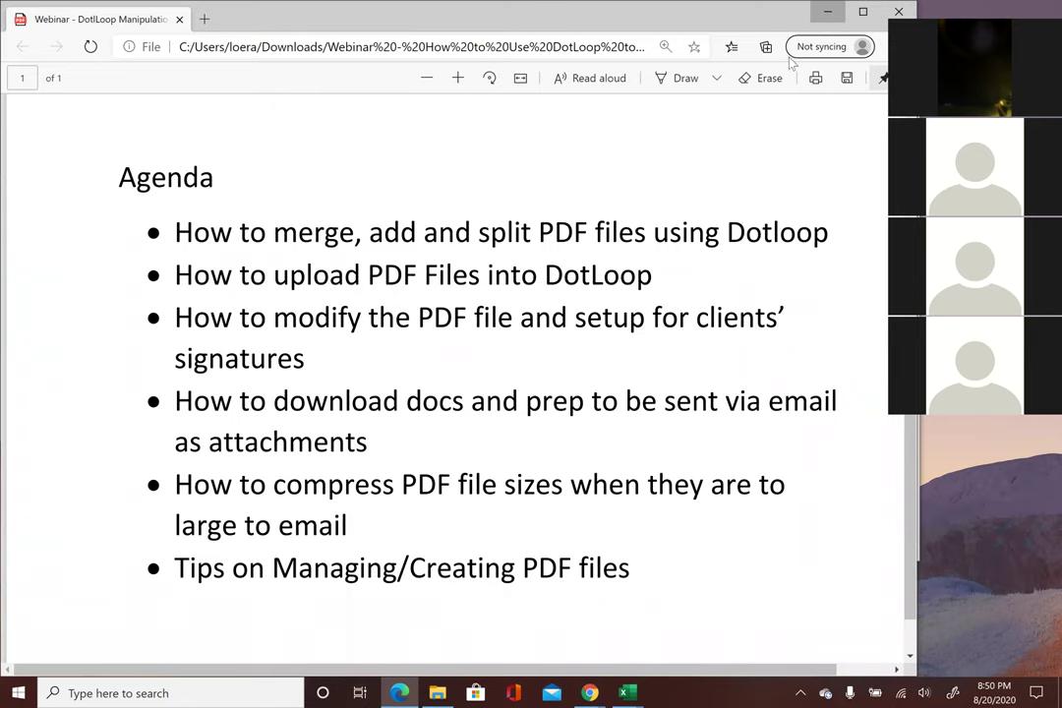
click(898, 12)
- Switch to dotloop in Chrome and upload the PDF "No Option Period Required by Buyer - EXAMPLE (1)" to the Whiteglad folder
click(589, 692)
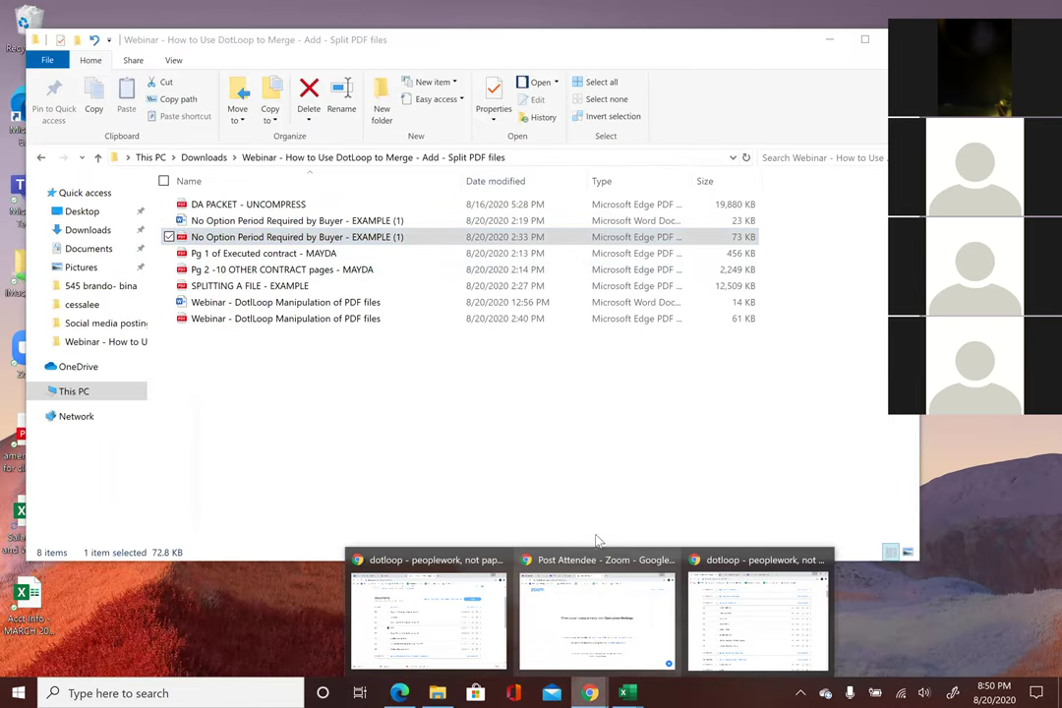
click(692, 553)
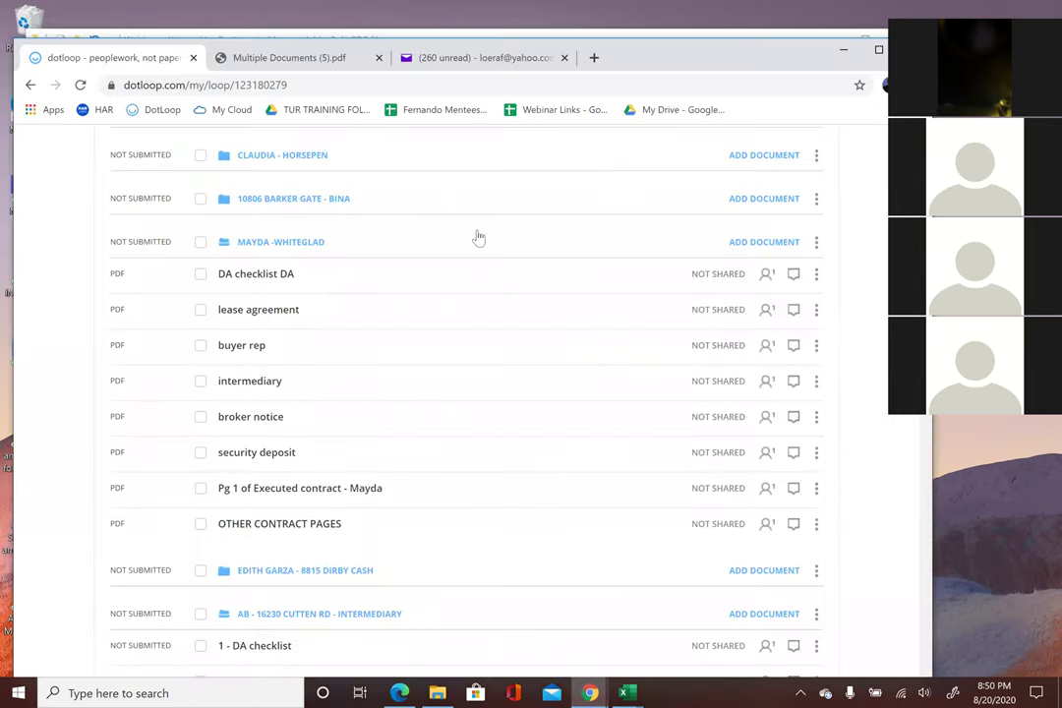
click(766, 242)
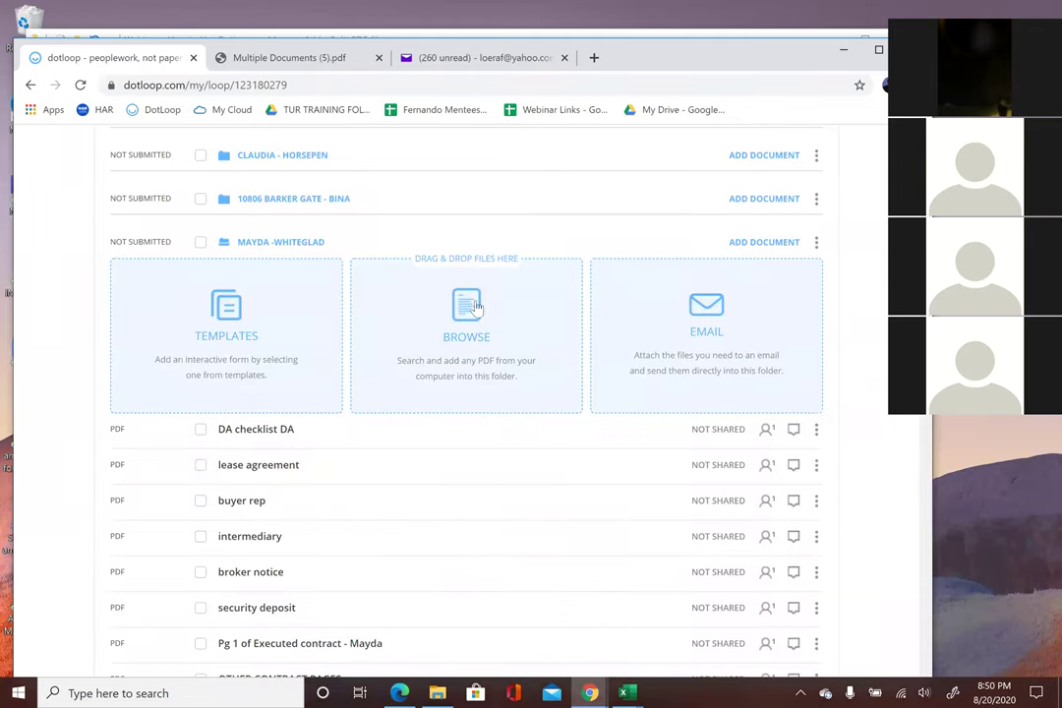
click(439, 312)
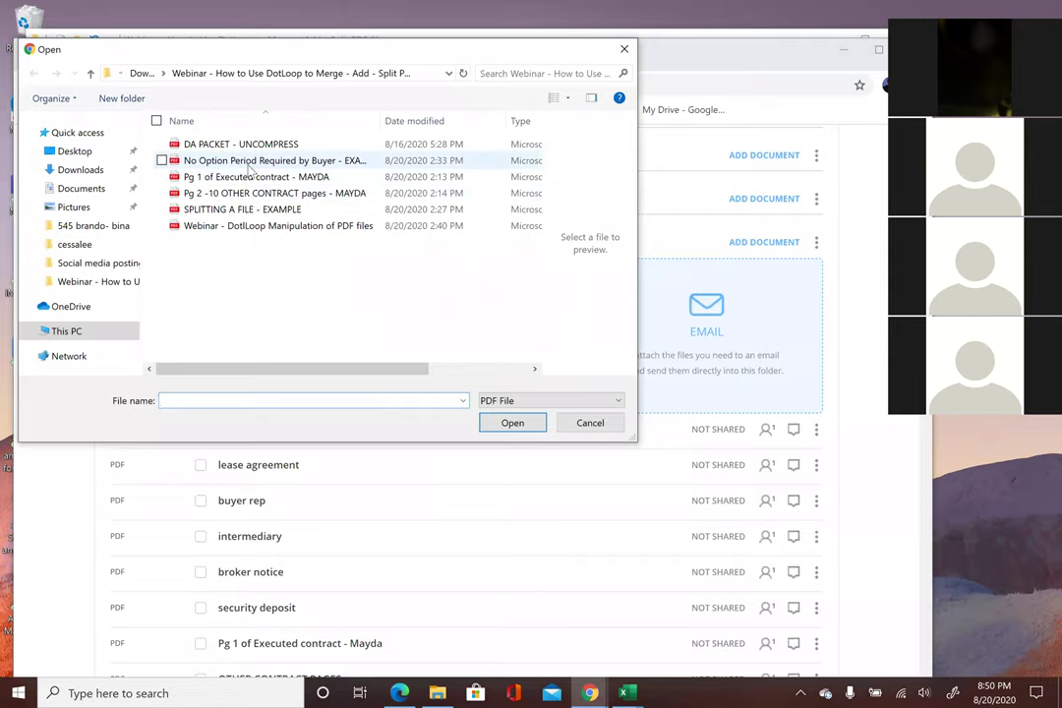
click(251, 162)
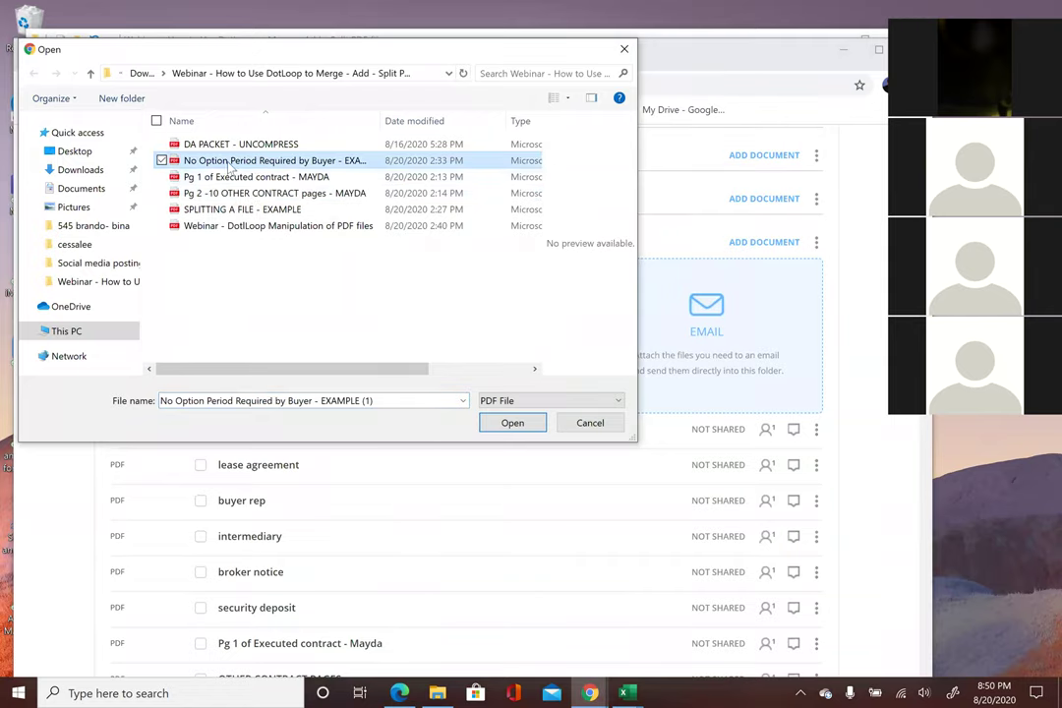
click(512, 423)
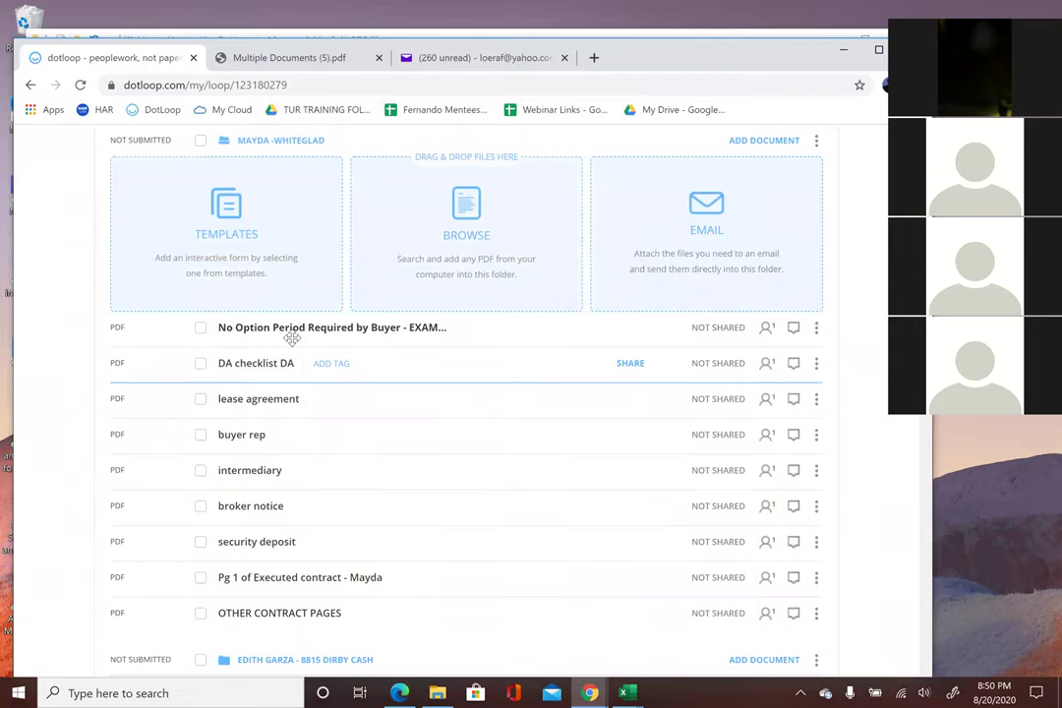
- Open the uploaded no-option-period document in dotloop and view it down to the buyers' signature and date lines
scroll(300, 275, up, 1)
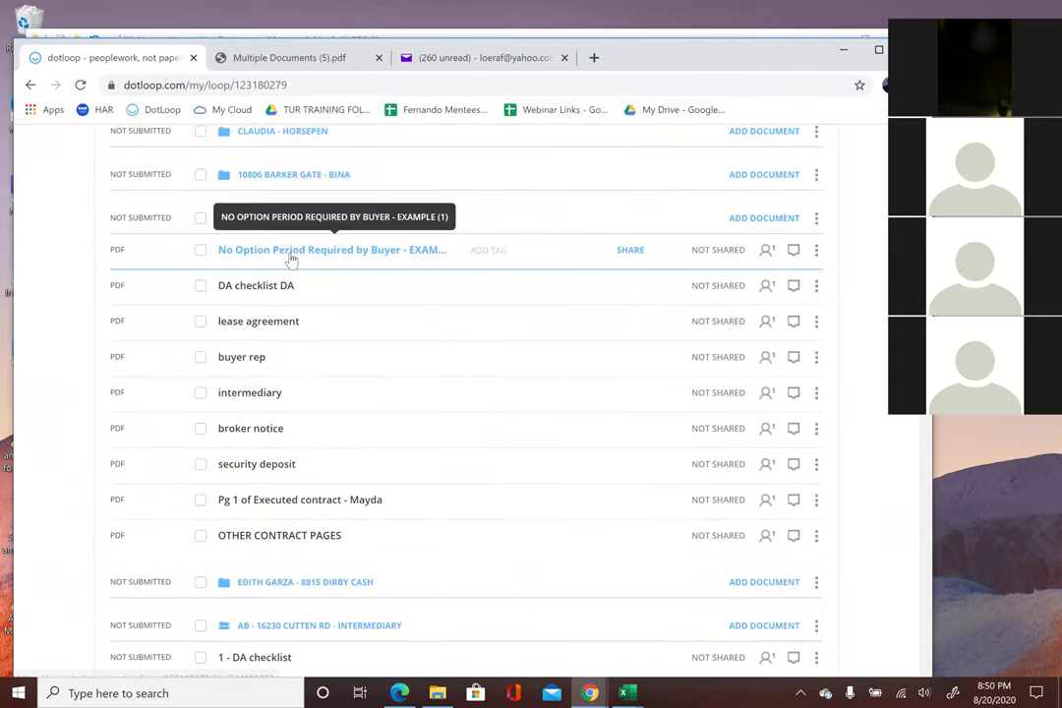
click(291, 253)
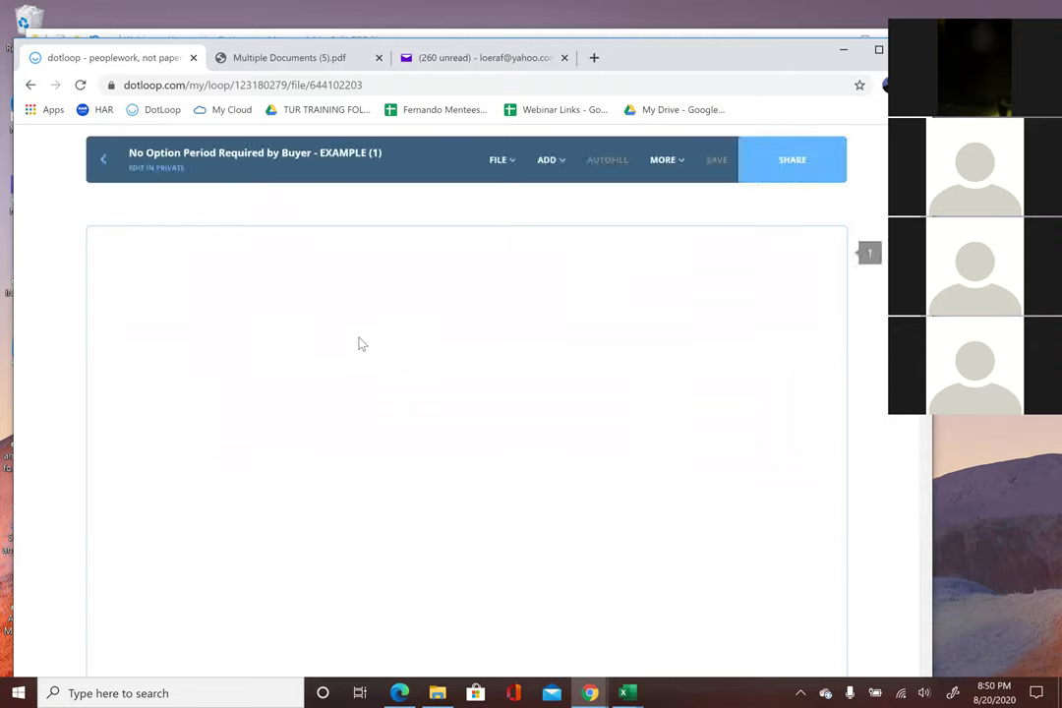
scroll(361, 344, down, 3)
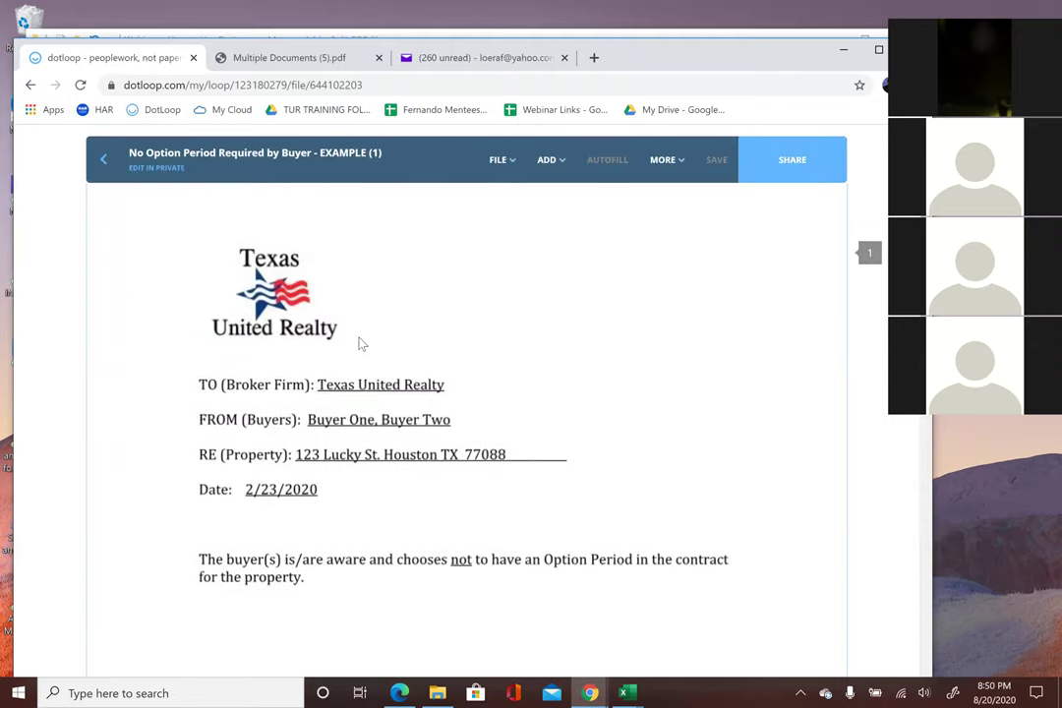
scroll(500, 384, down, 2)
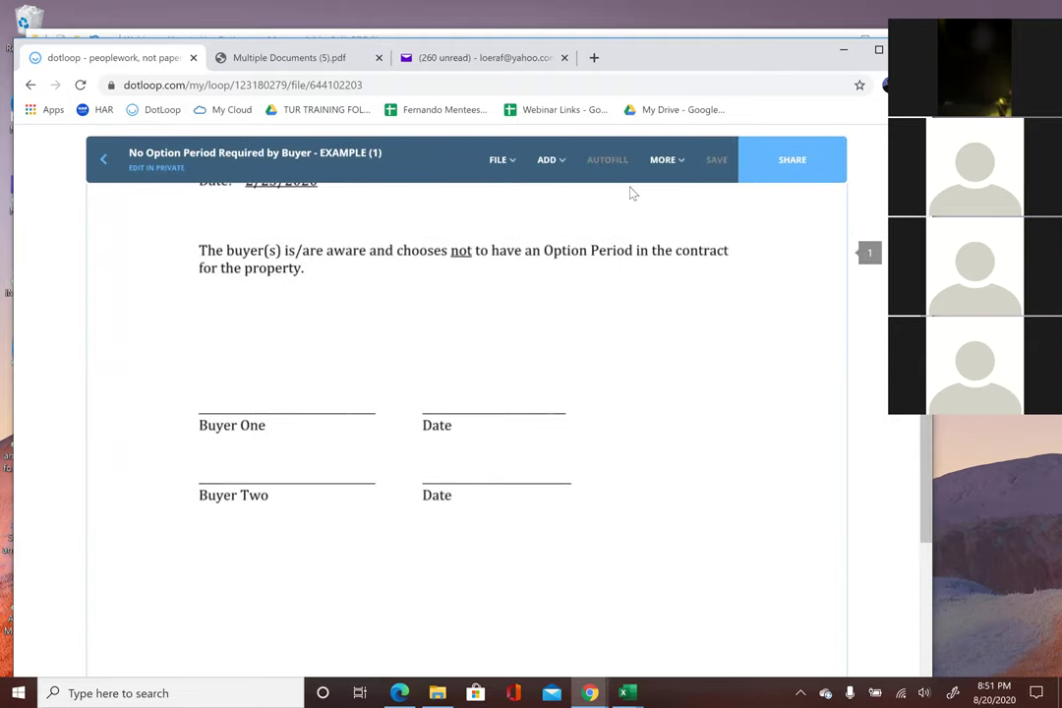
- Place a signature field on the Buyer One line and assign it to the buyer
click(548, 161)
click(540, 194)
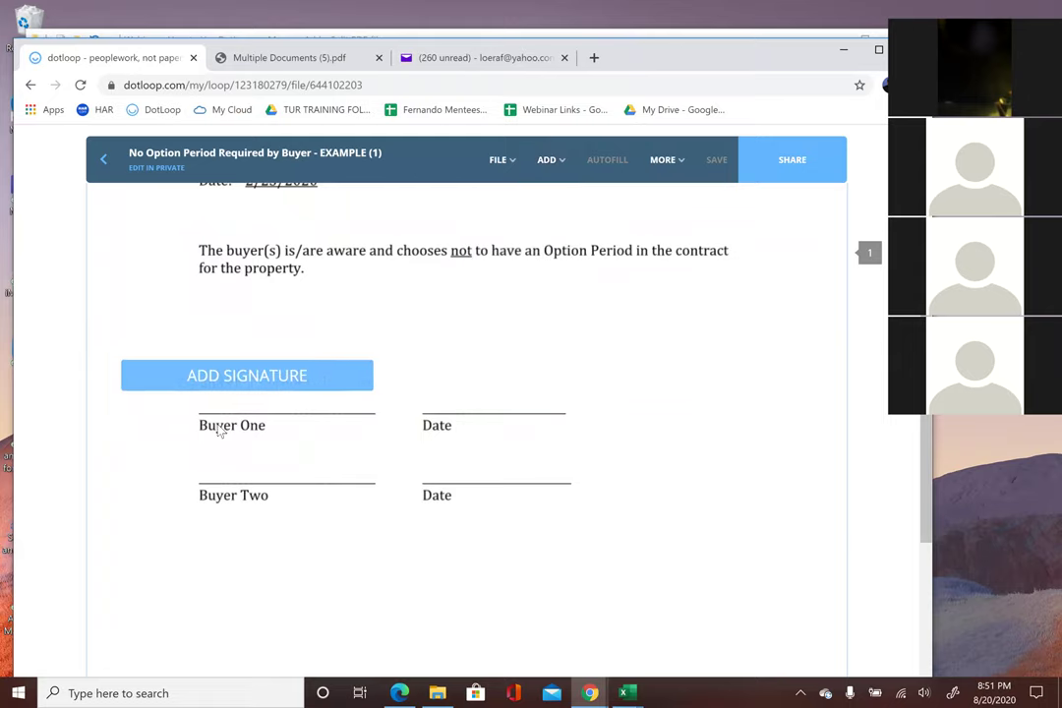
click(328, 423)
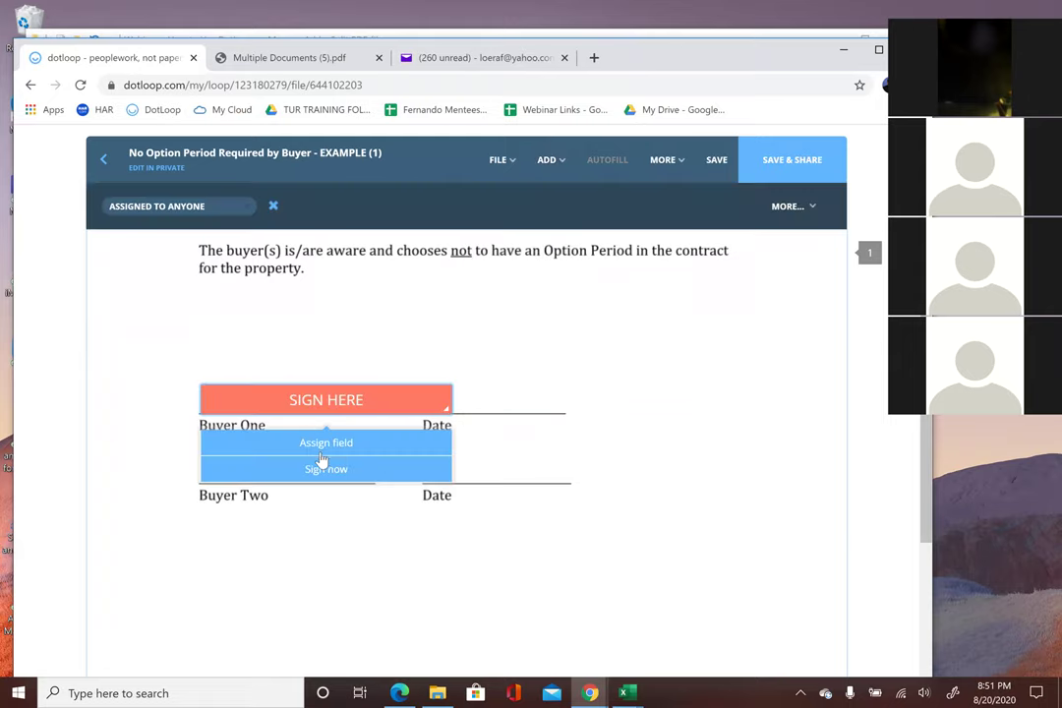
click(162, 206)
click(150, 239)
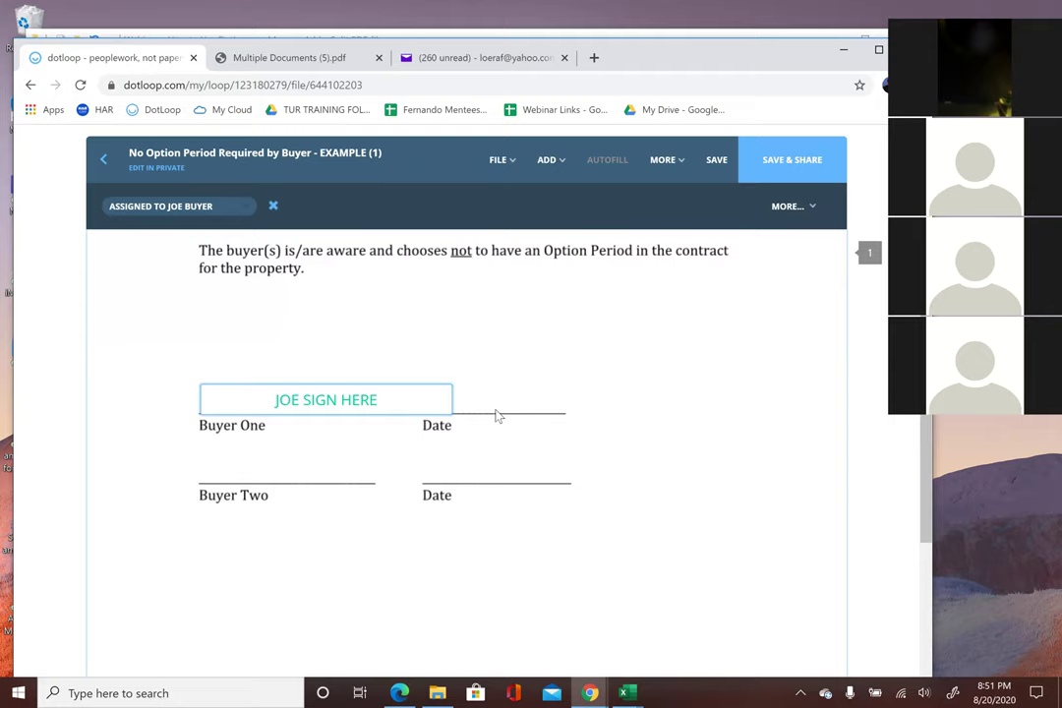
- Leave the document and return to the MENTEE TEMP loop without saving the changes
click(784, 171)
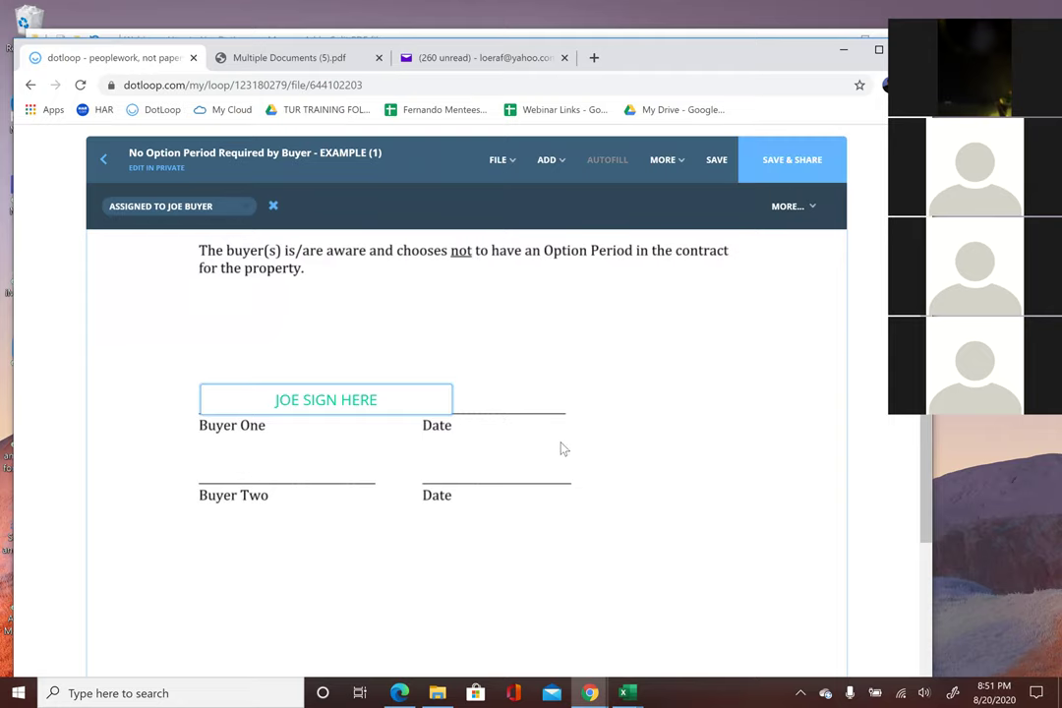
scroll(563, 437, up, 2)
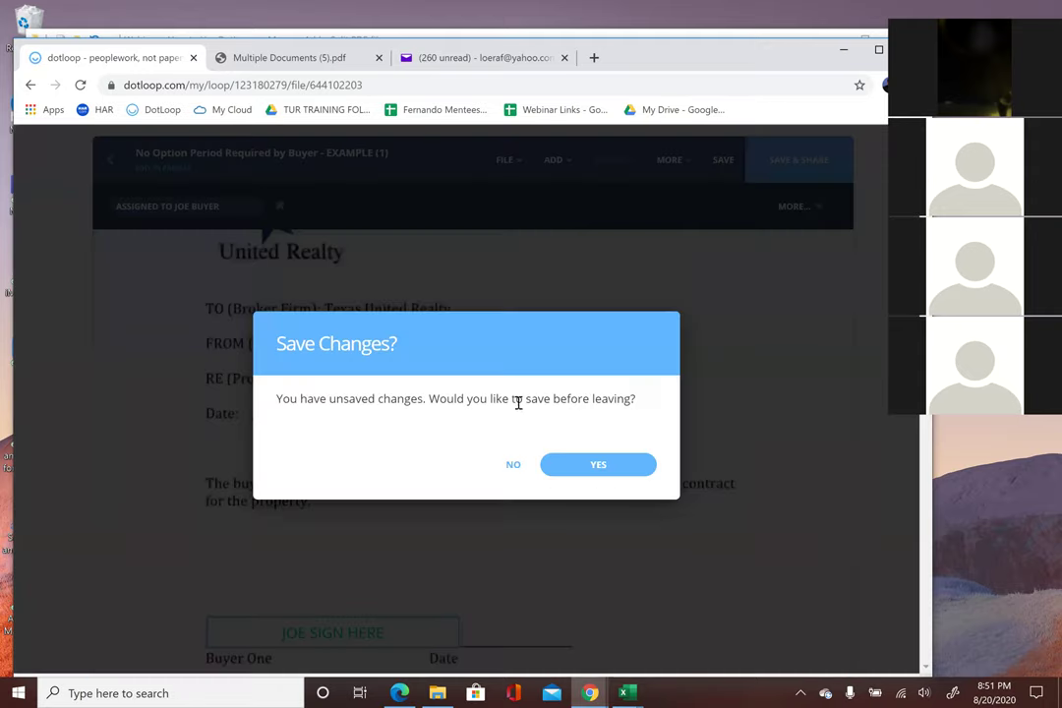
click(513, 466)
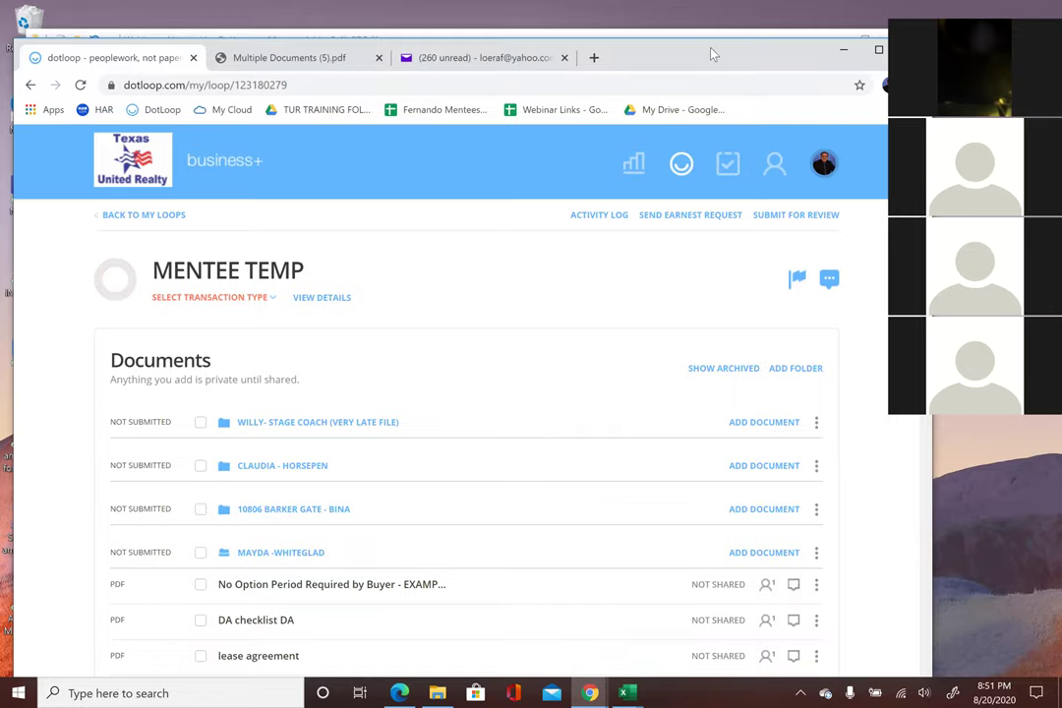
drag(714, 54, 739, 35)
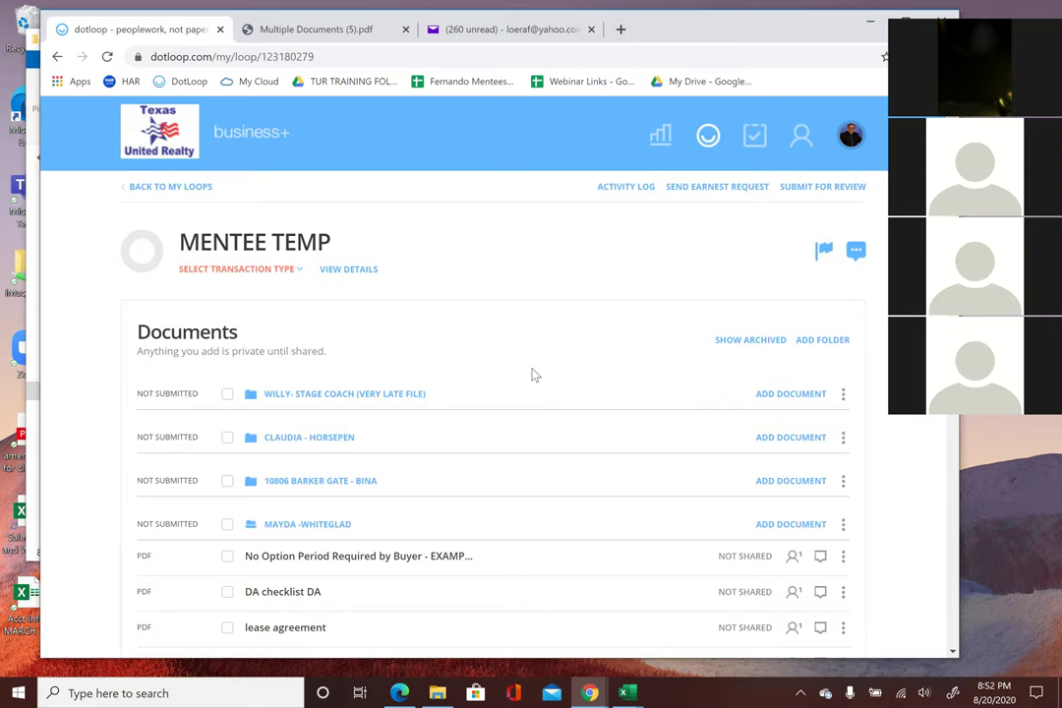
scroll(532, 375, down, 3)
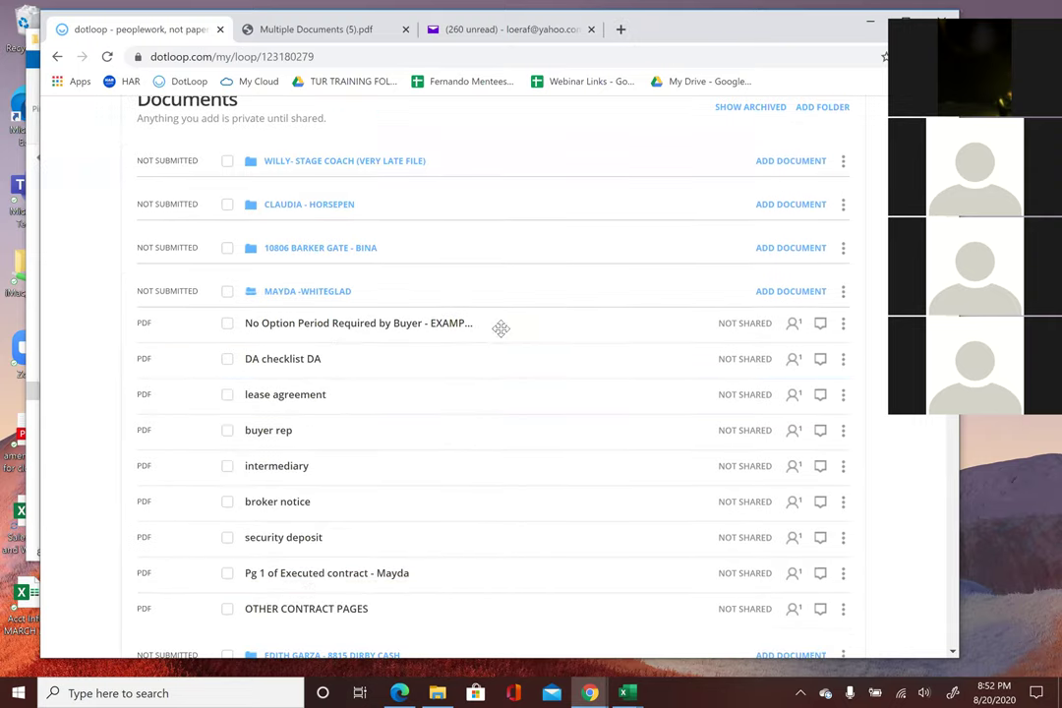
- Select the Whiteglad folder together with all of its documents
click(227, 293)
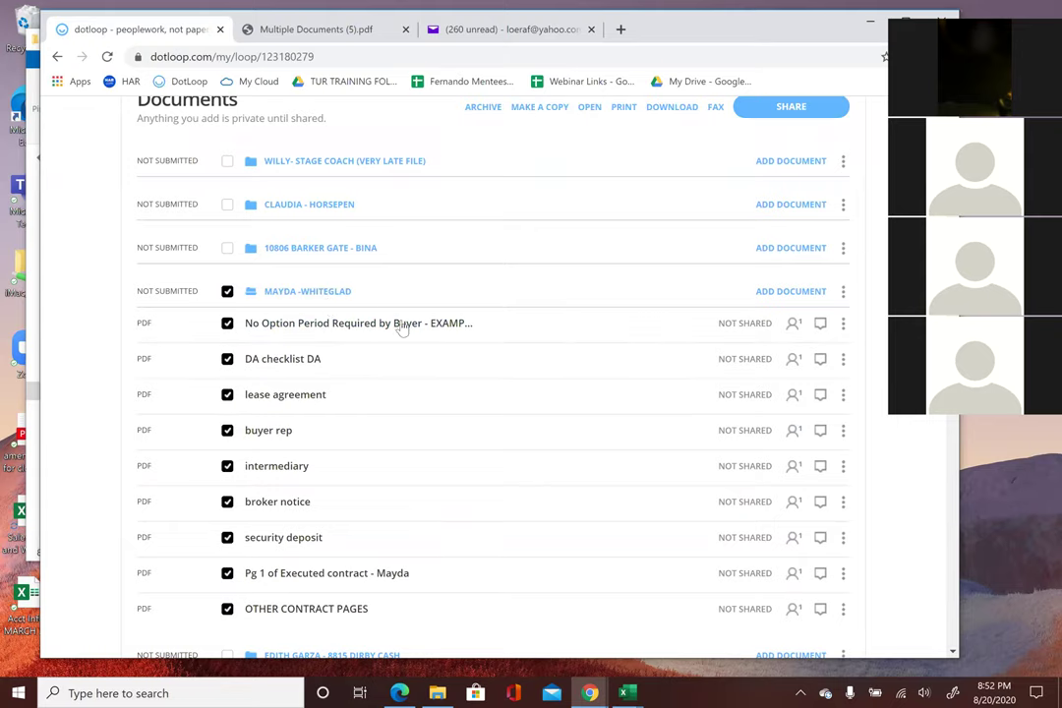
scroll(441, 339, down, 2)
scroll(532, 374, up, 5)
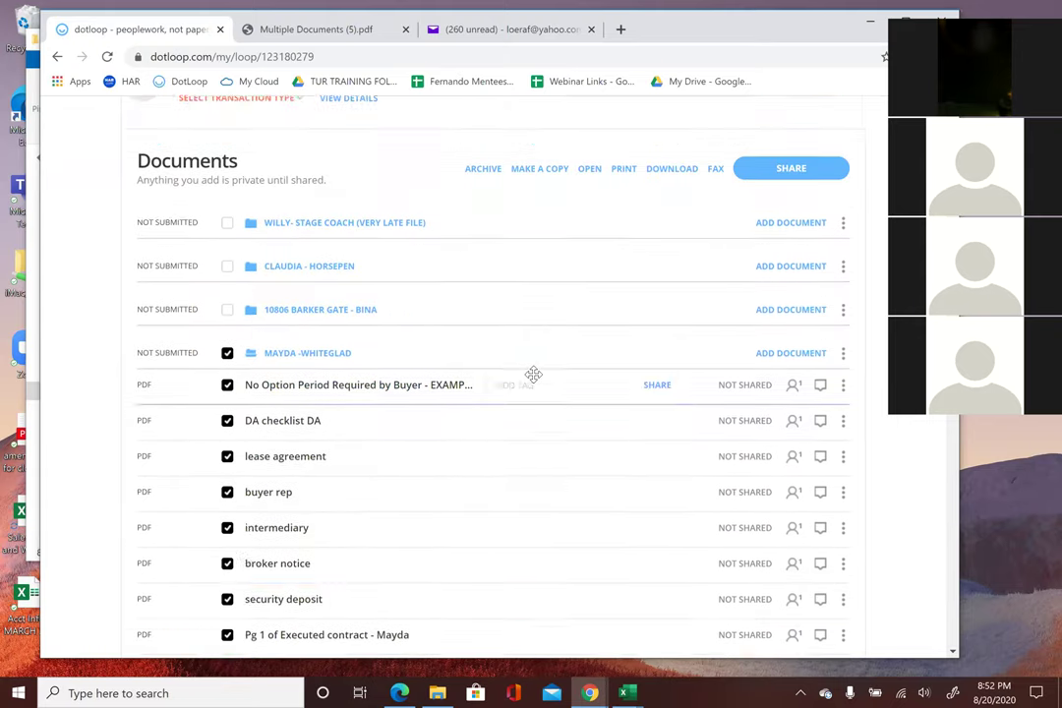
- Open smallpdf.com in a new browser tab and go to its Compress PDF tool
click(620, 30)
click(326, 58)
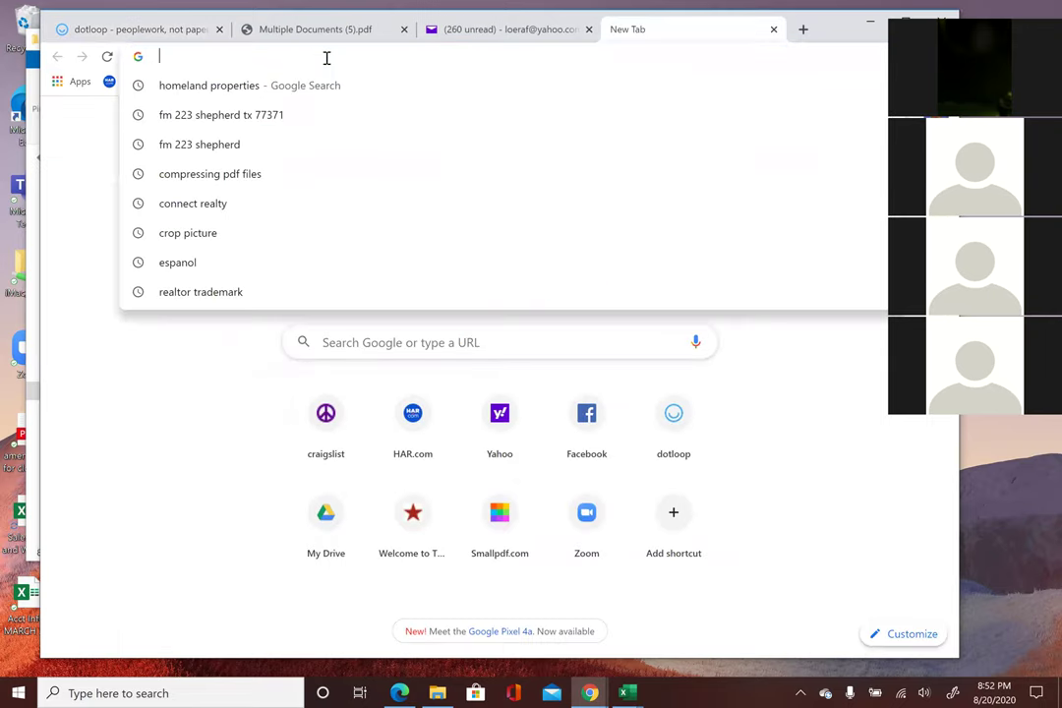
text(sma)
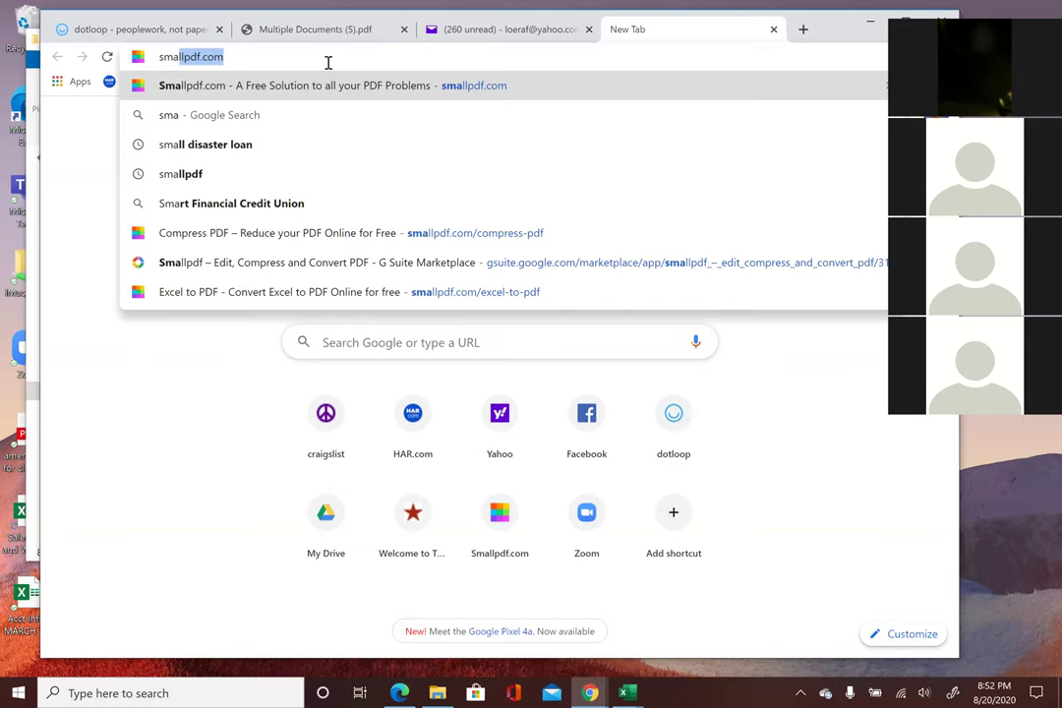
key(Return)
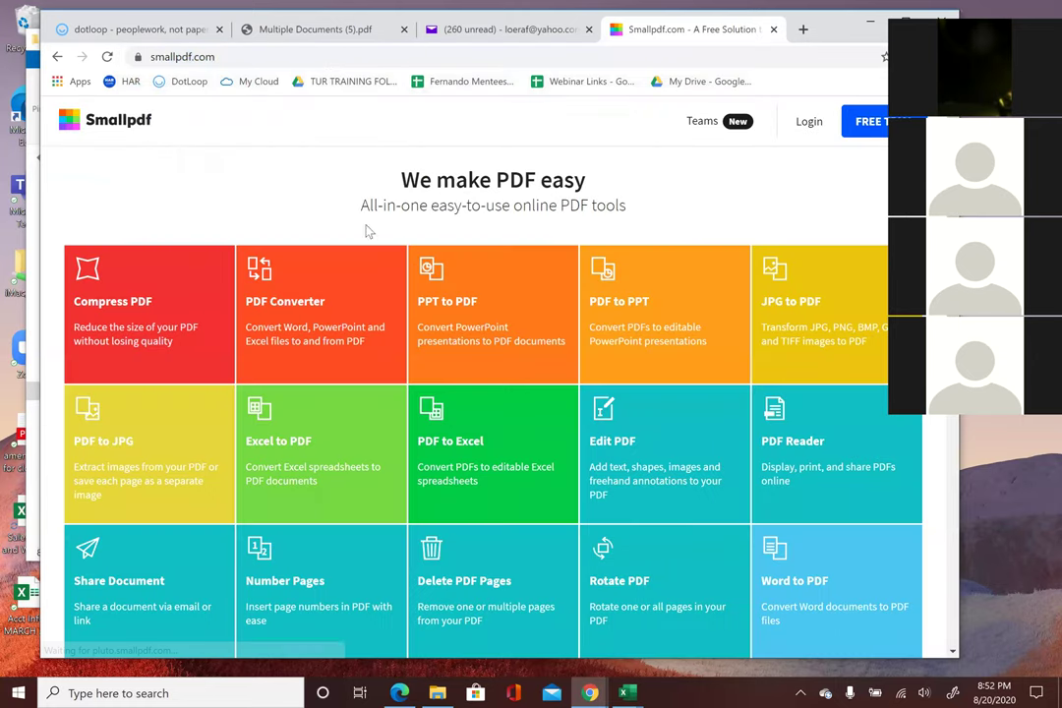
click(143, 339)
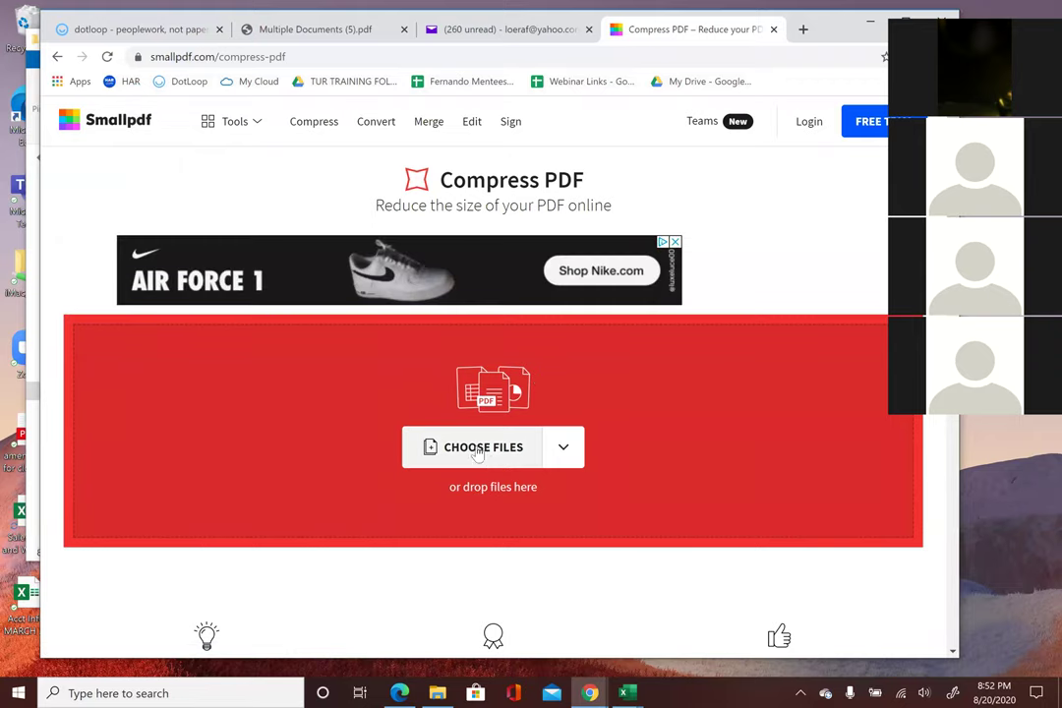
- Browse the files on the device as a source for compression, cancel without choosing one, and close the Smallpdf tab
click(563, 448)
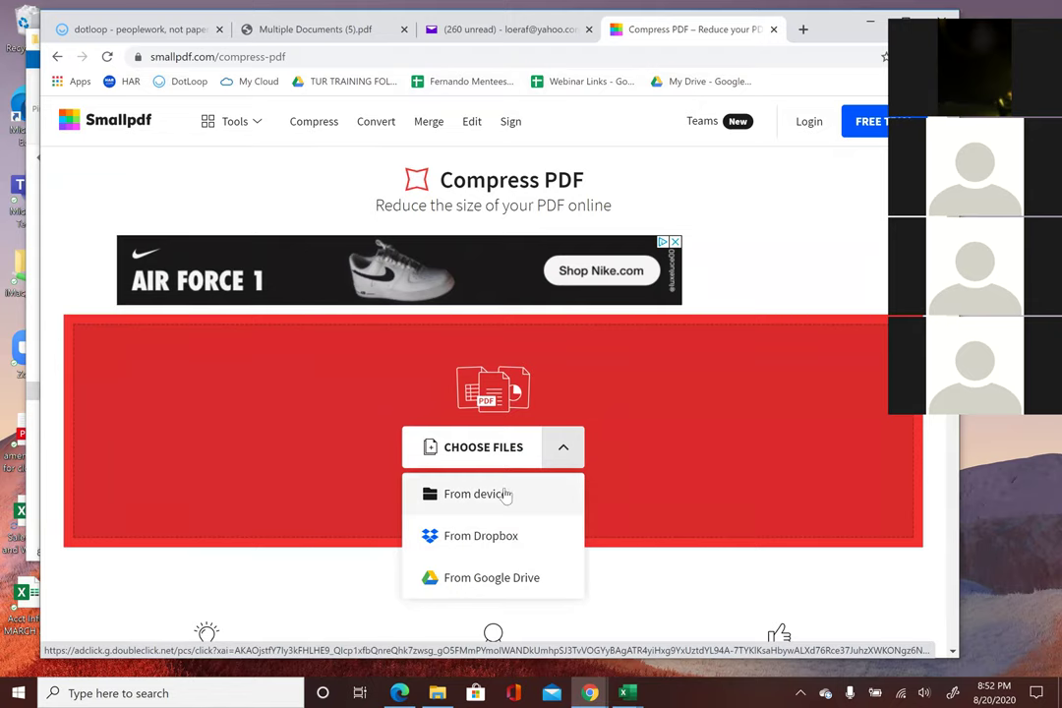
click(443, 494)
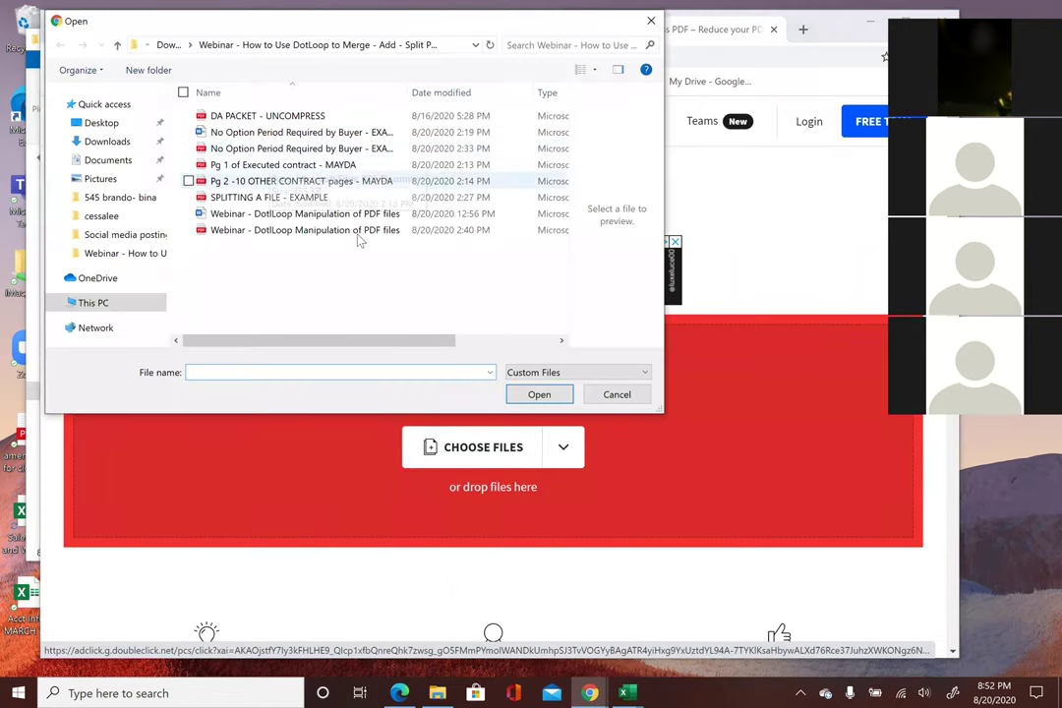
click(617, 394)
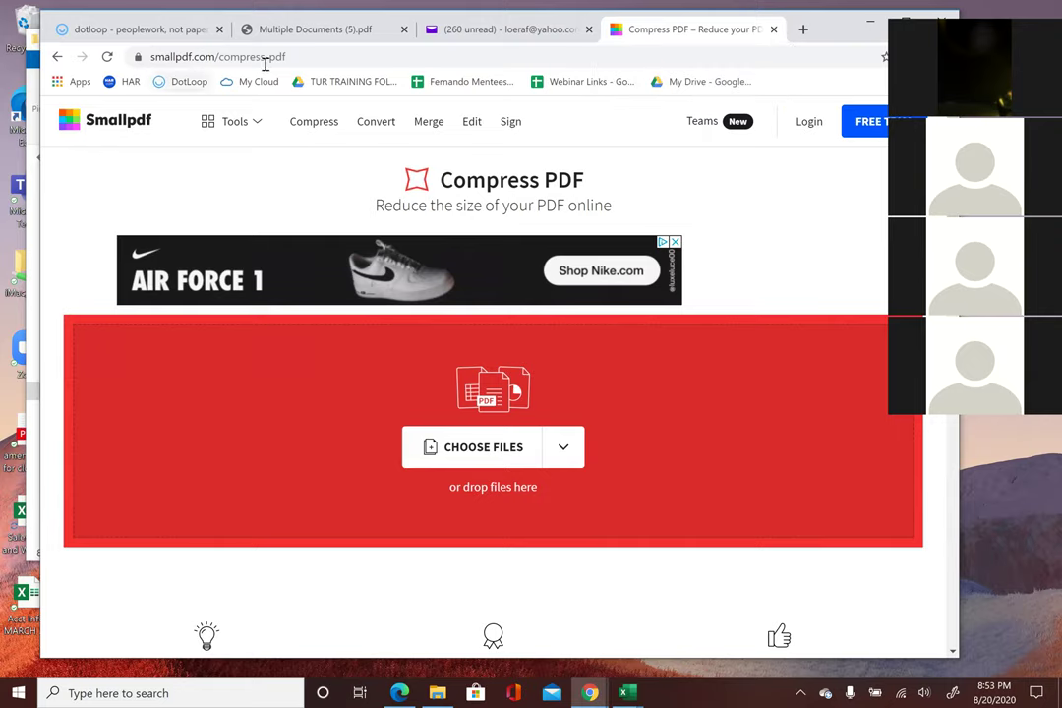
click(774, 30)
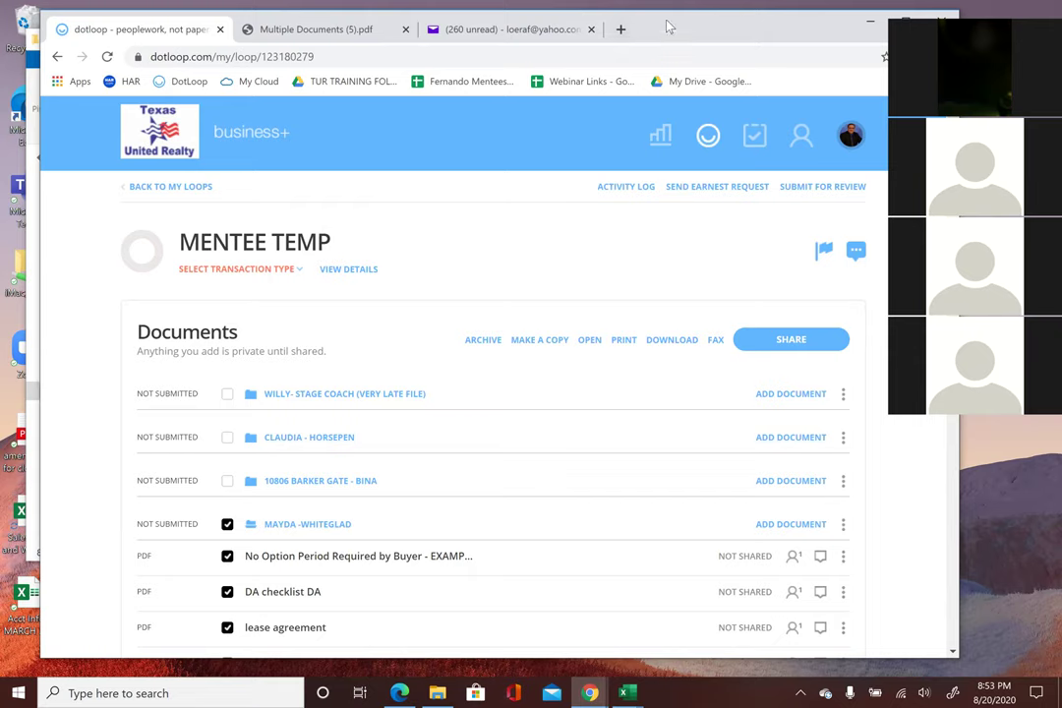
- Switch to the webinar folder in File Explorer, open the PDF "Webinar - DotlLoop Manipulation of PDF files" and view its Agenda
key(alt+Tab)
click(585, 42)
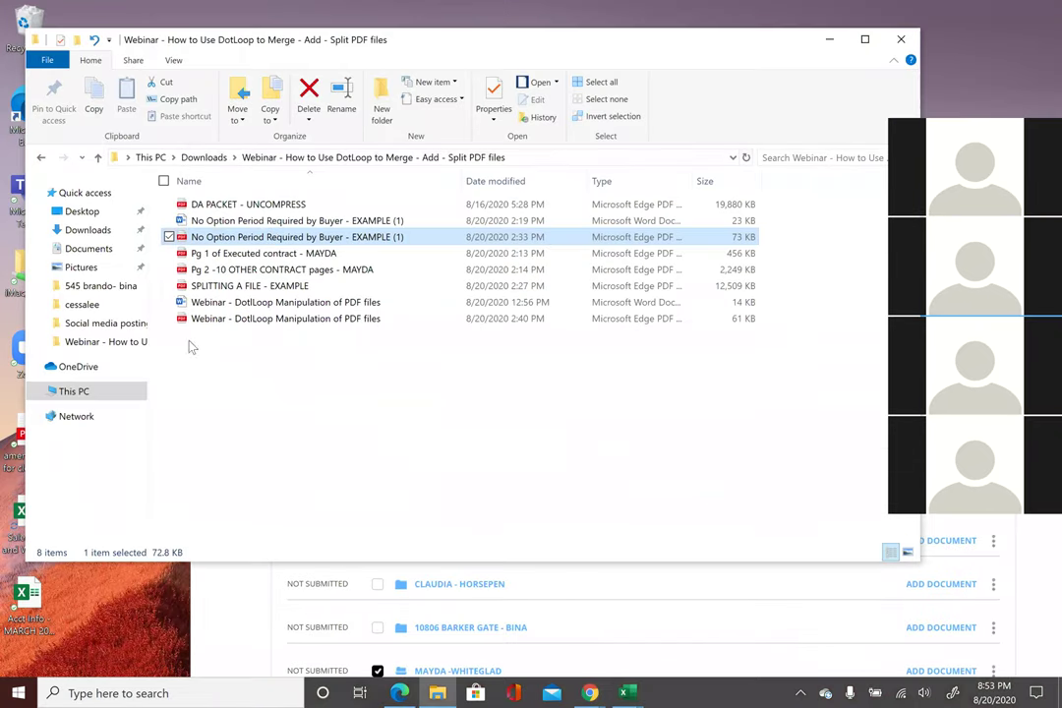
double_click(214, 321)
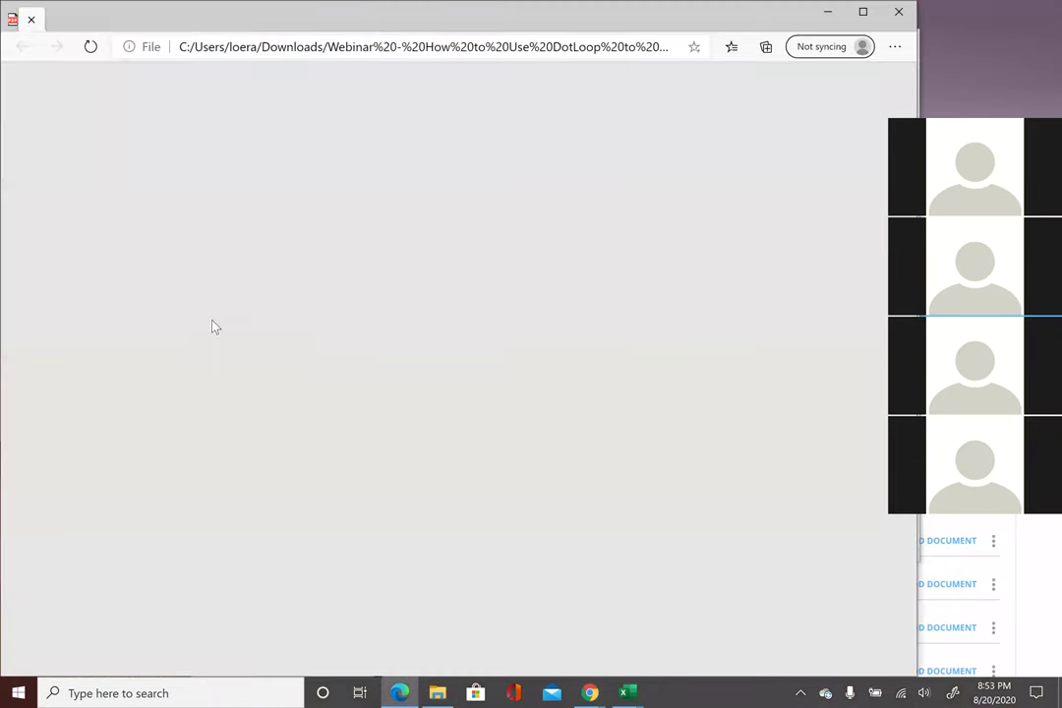
scroll(377, 310, down, 3)
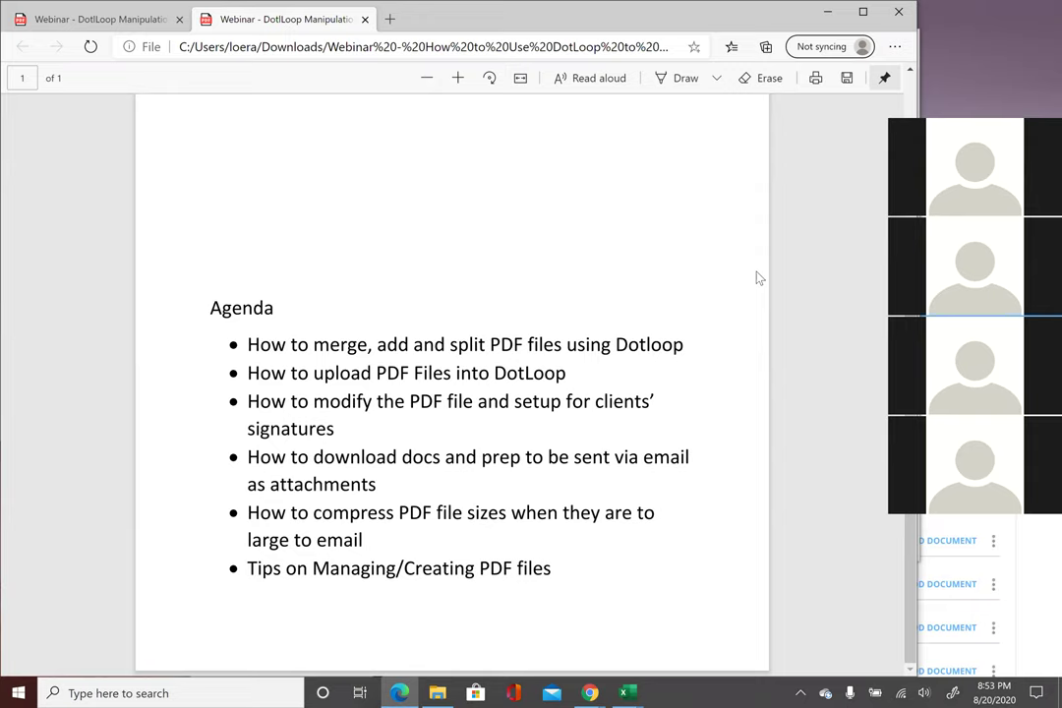
- Return to dotloop, check the Make a Copy options for the Whiteglad documents without copying, and clear the folder selection
key(alt+Tab)
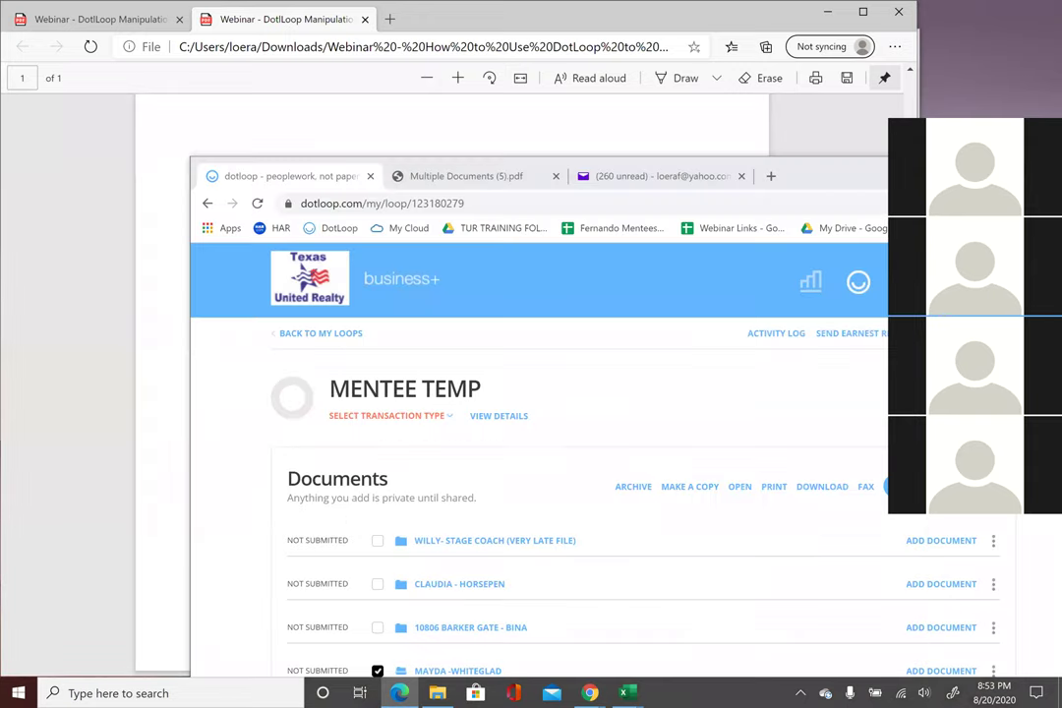
scroll(334, 590, down, 3)
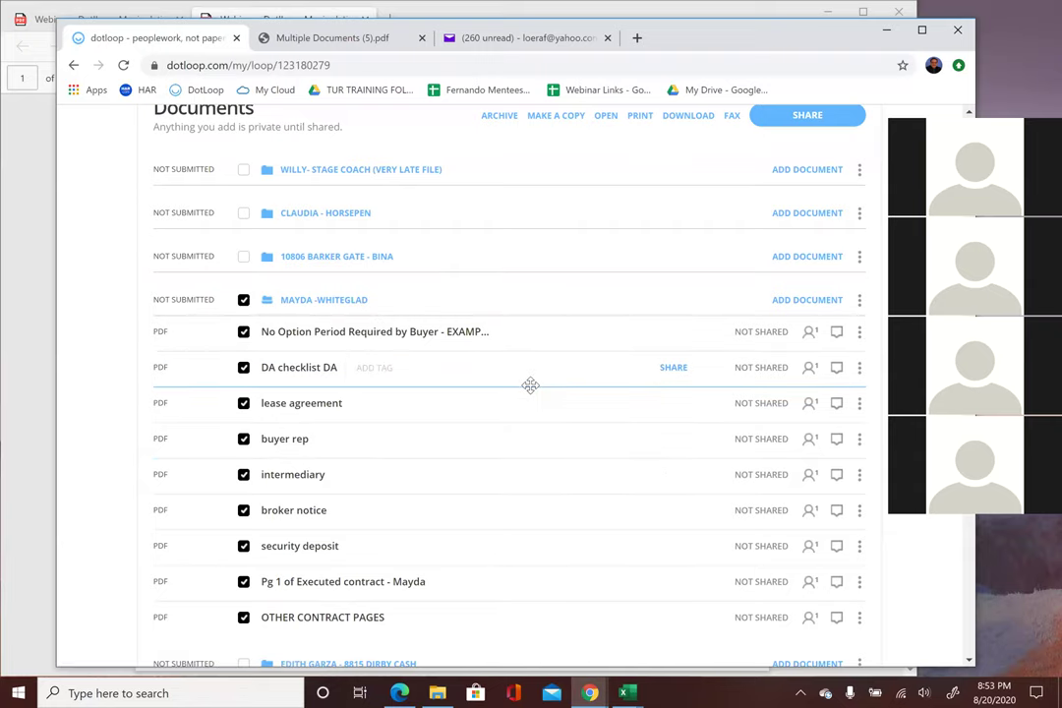
scroll(530, 385, up, 1)
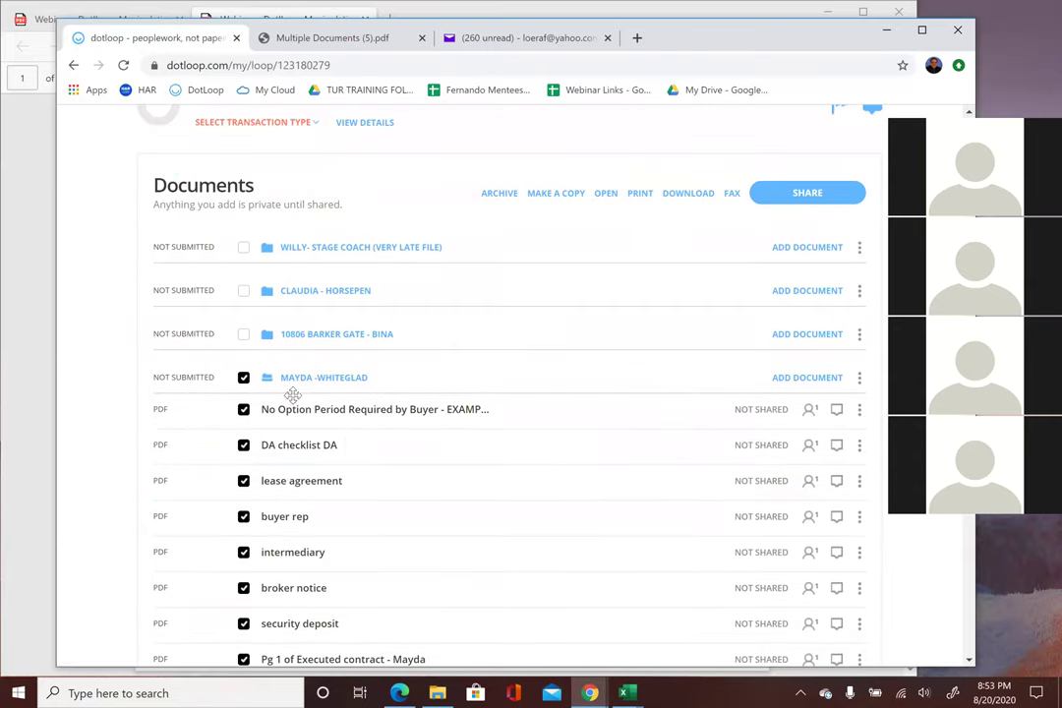
click(564, 194)
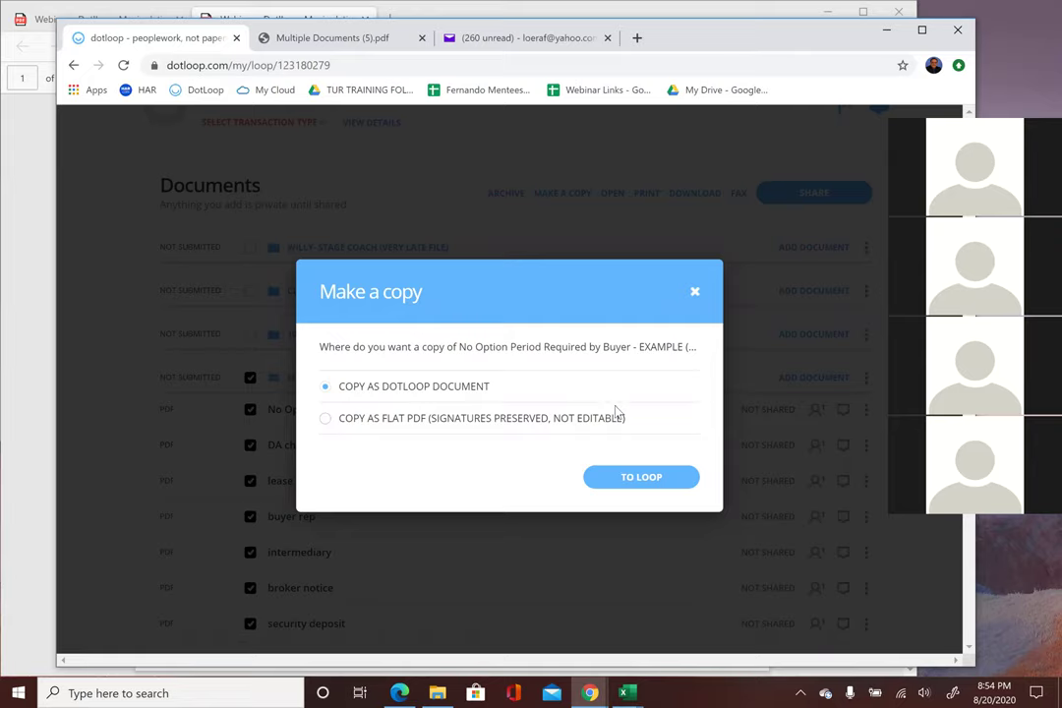
click(694, 295)
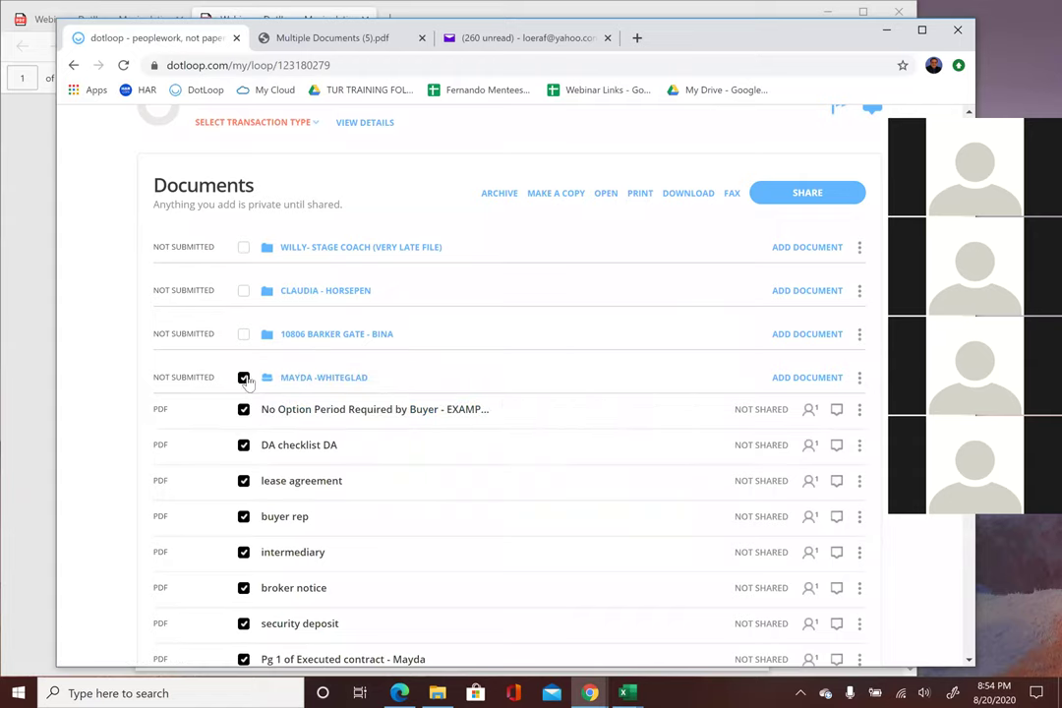
click(243, 376)
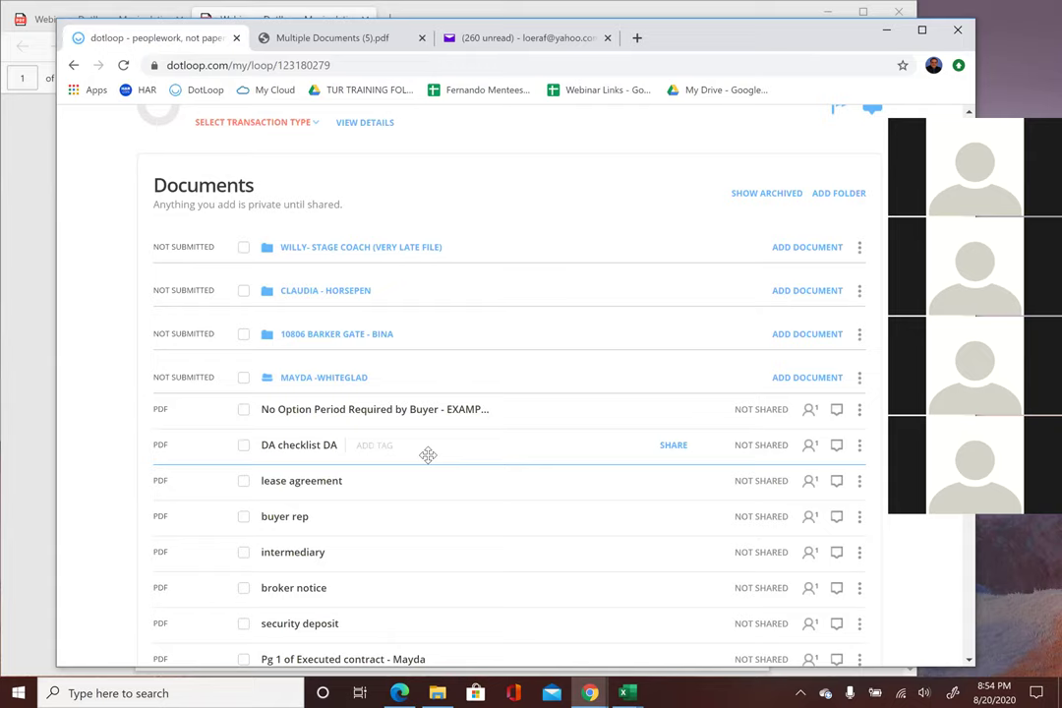
- Select the lease agreement, choose Copy as Flat PDF in its copy options, and close the dialog without making the copy
scroll(469, 461, down, 1)
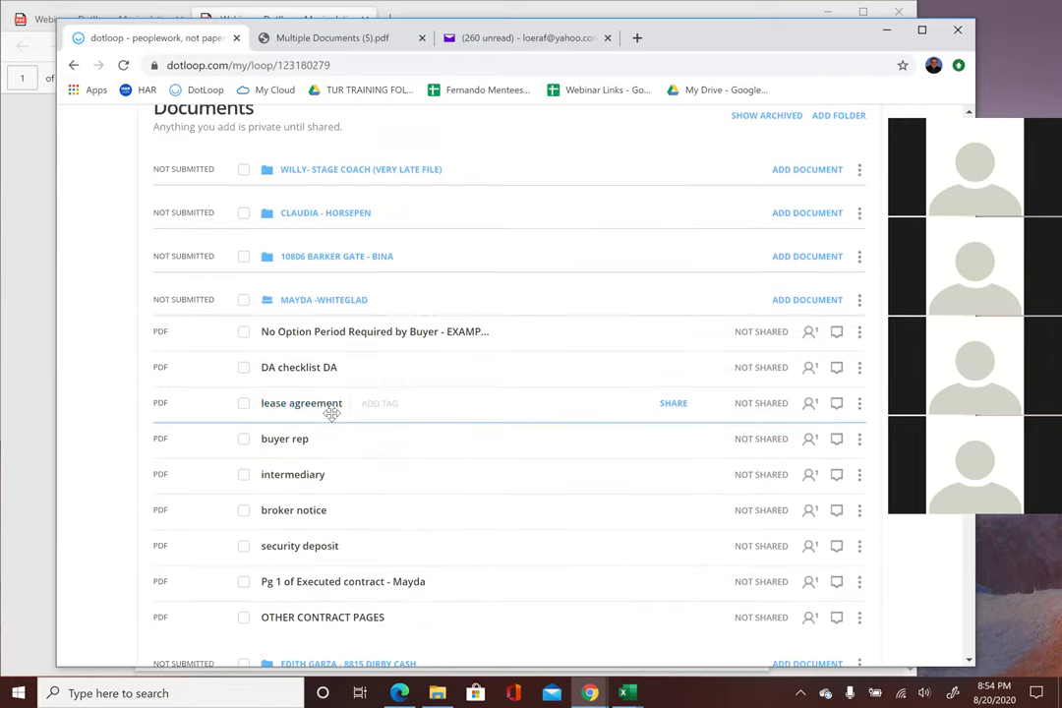
click(244, 404)
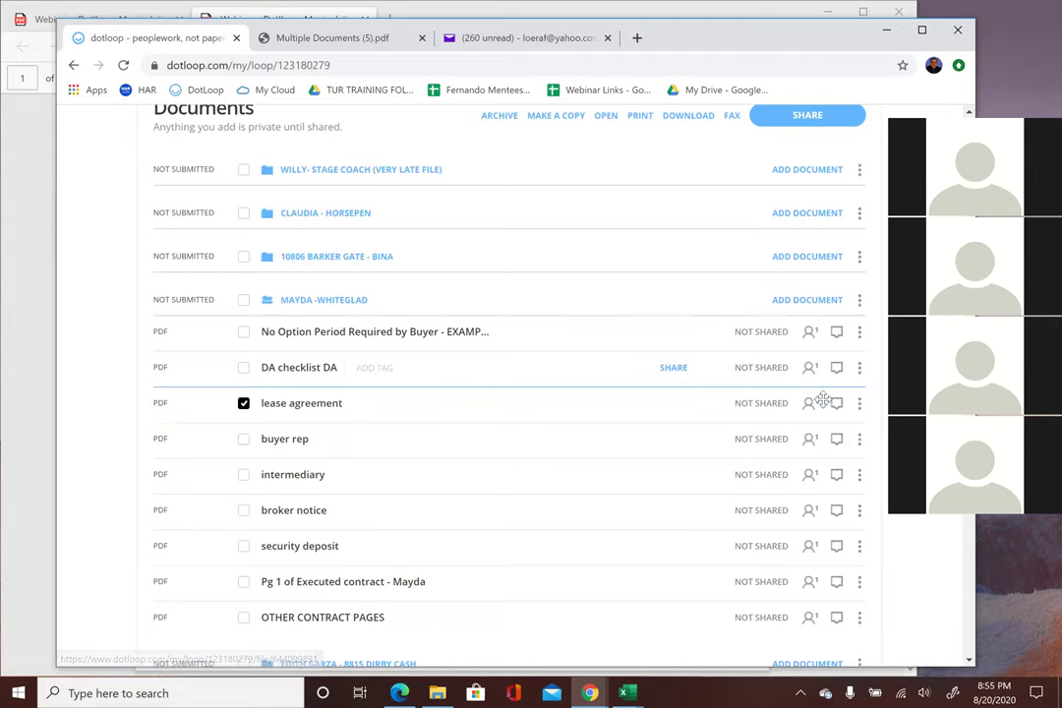
click(859, 403)
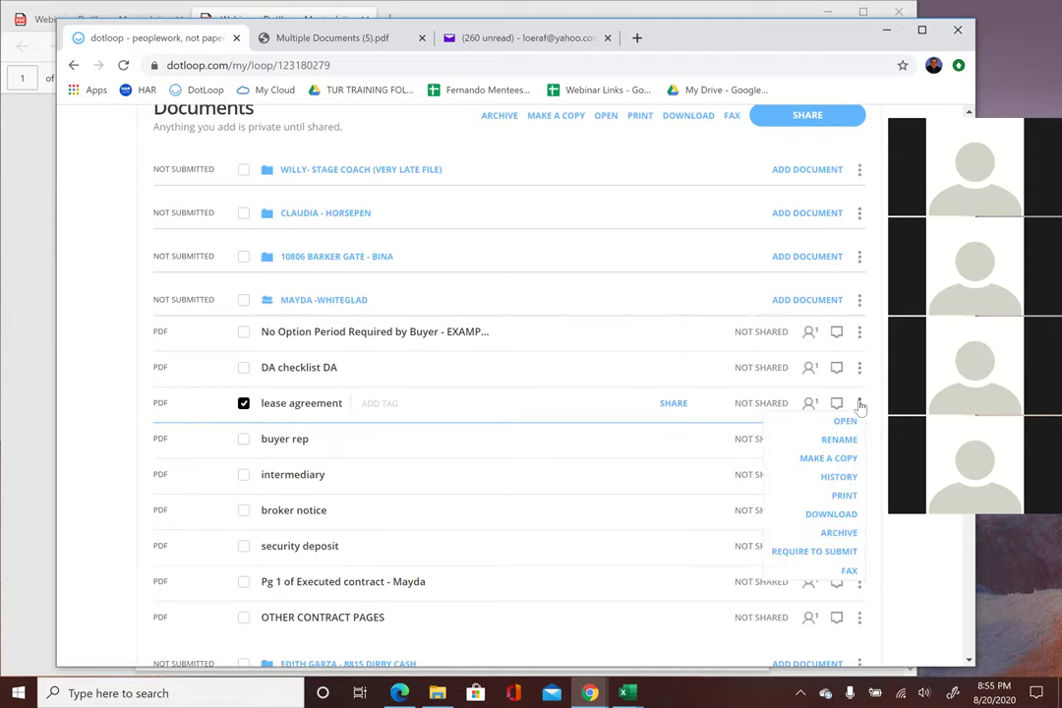
click(844, 460)
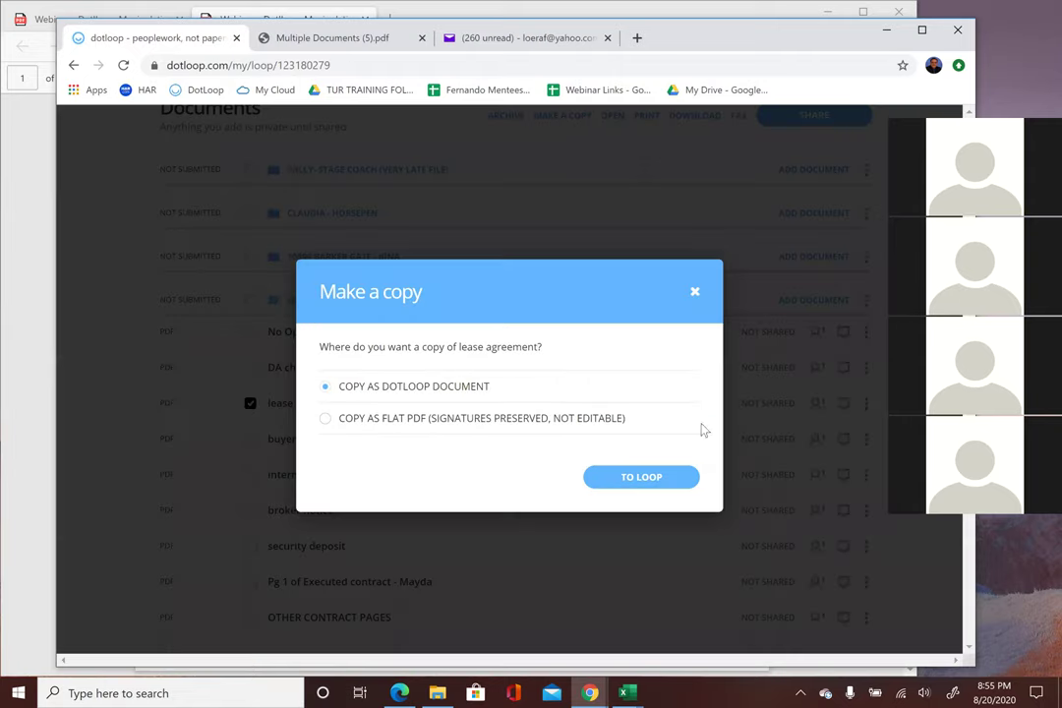
click(327, 418)
drag(437, 417, 611, 414)
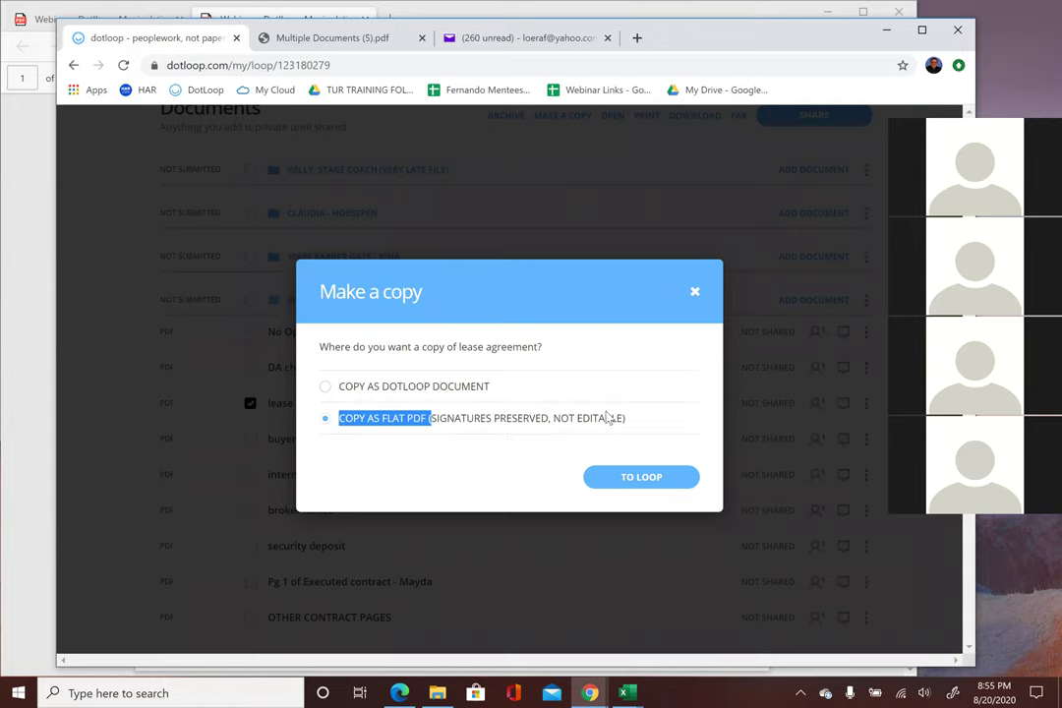
click(485, 425)
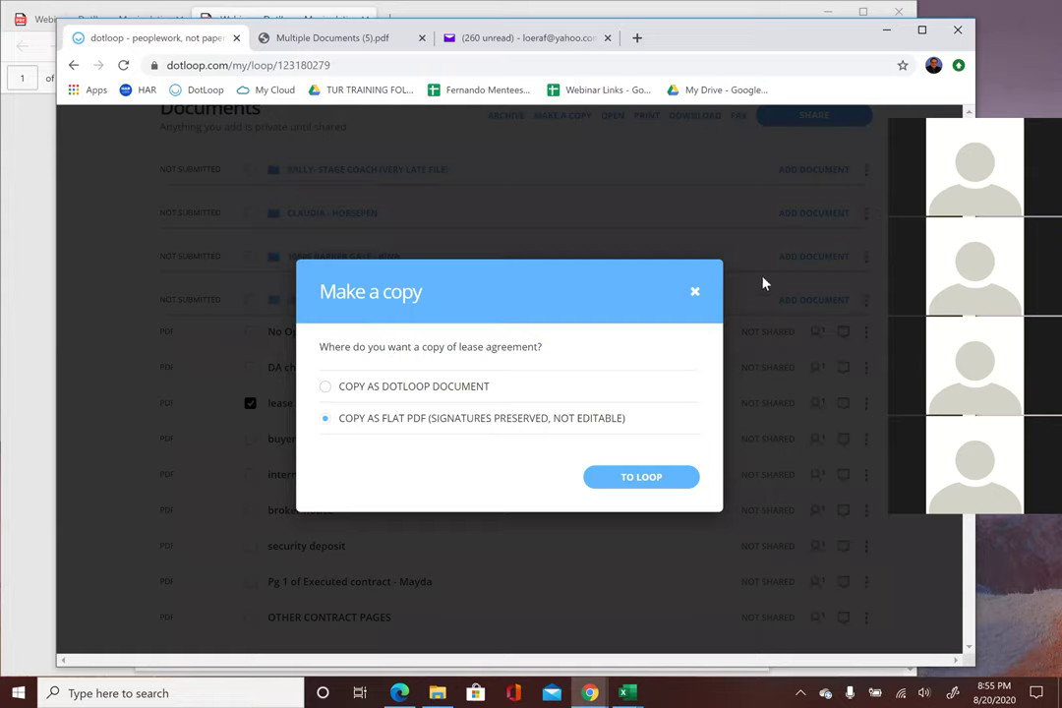
click(695, 295)
- Open the lease agreement document and go to paragraph 3, Term
click(300, 405)
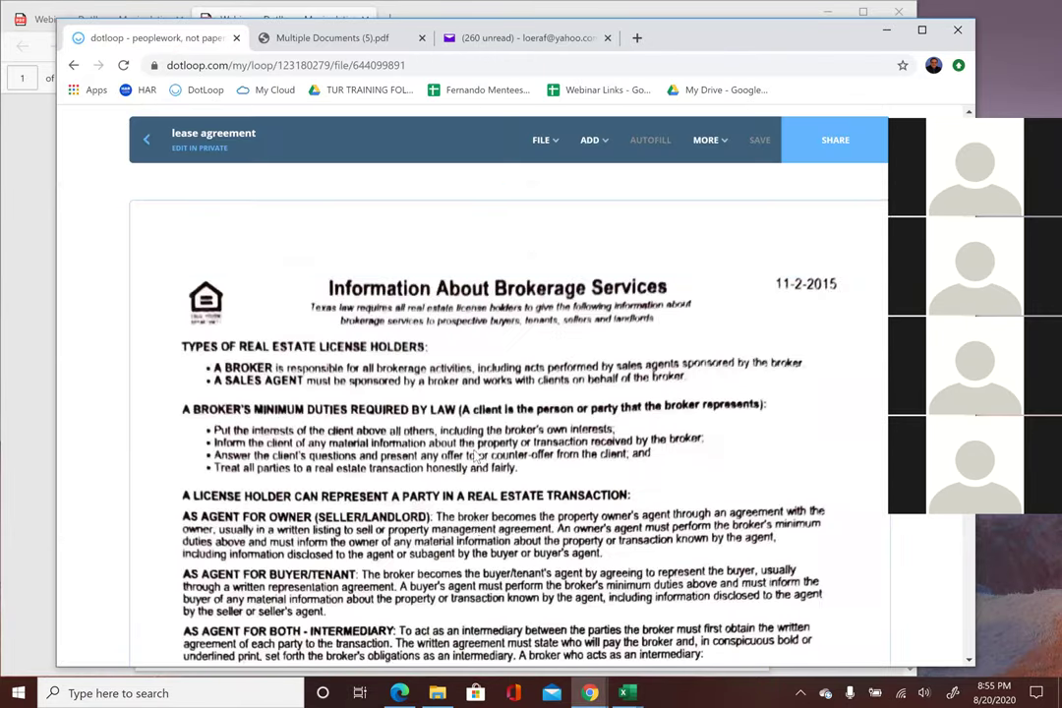
scroll(476, 454, down, 15)
scroll(476, 453, down, 3)
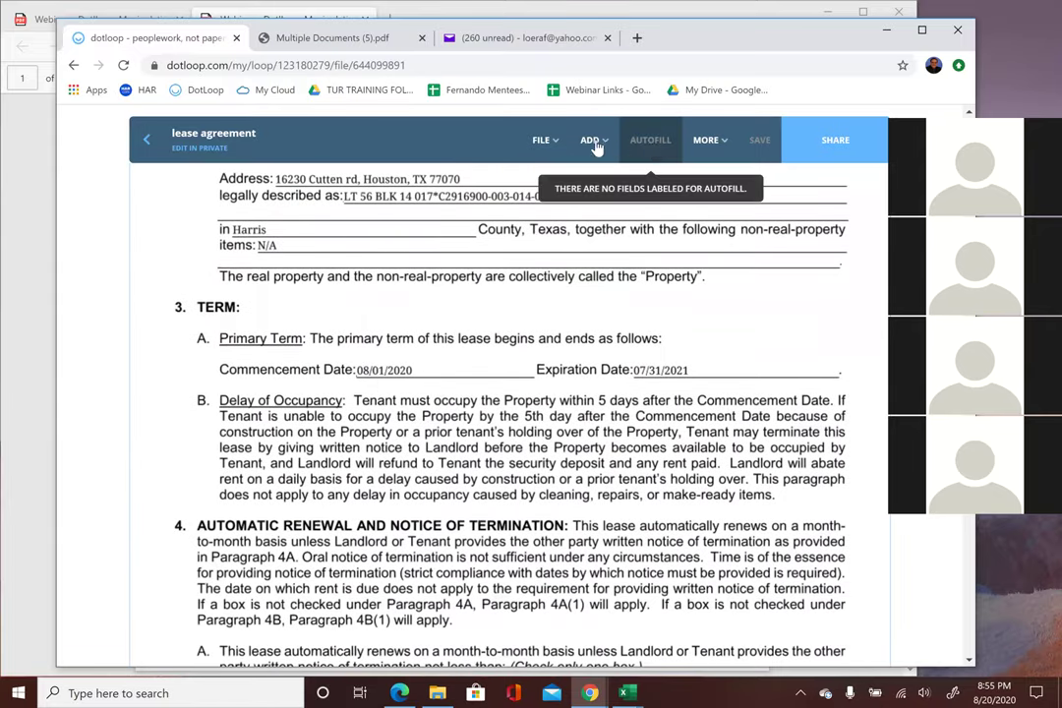
- Add a strikethrough over the Commencement Date in the lease's Primary Term
mouse_move(589, 141)
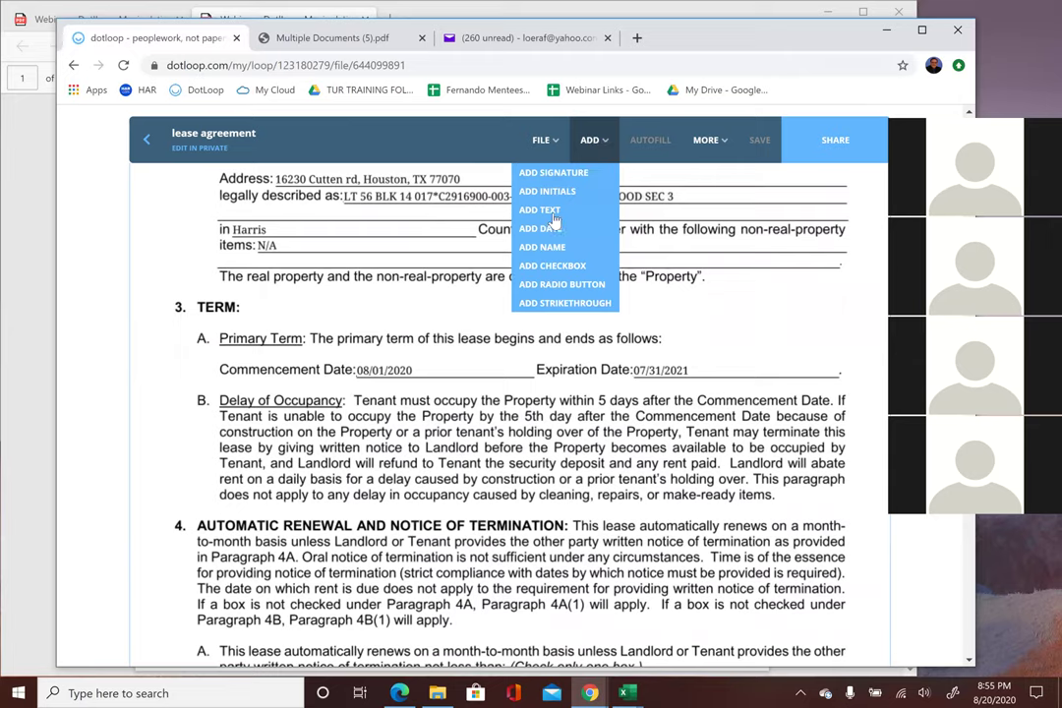
click(566, 302)
click(396, 379)
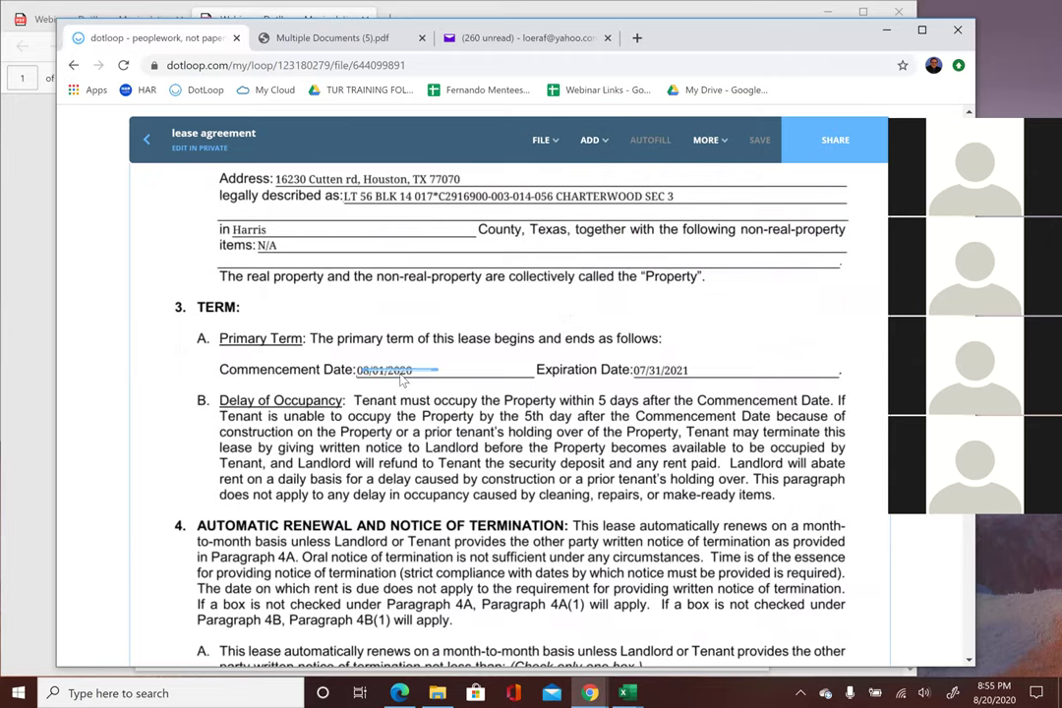
click(425, 363)
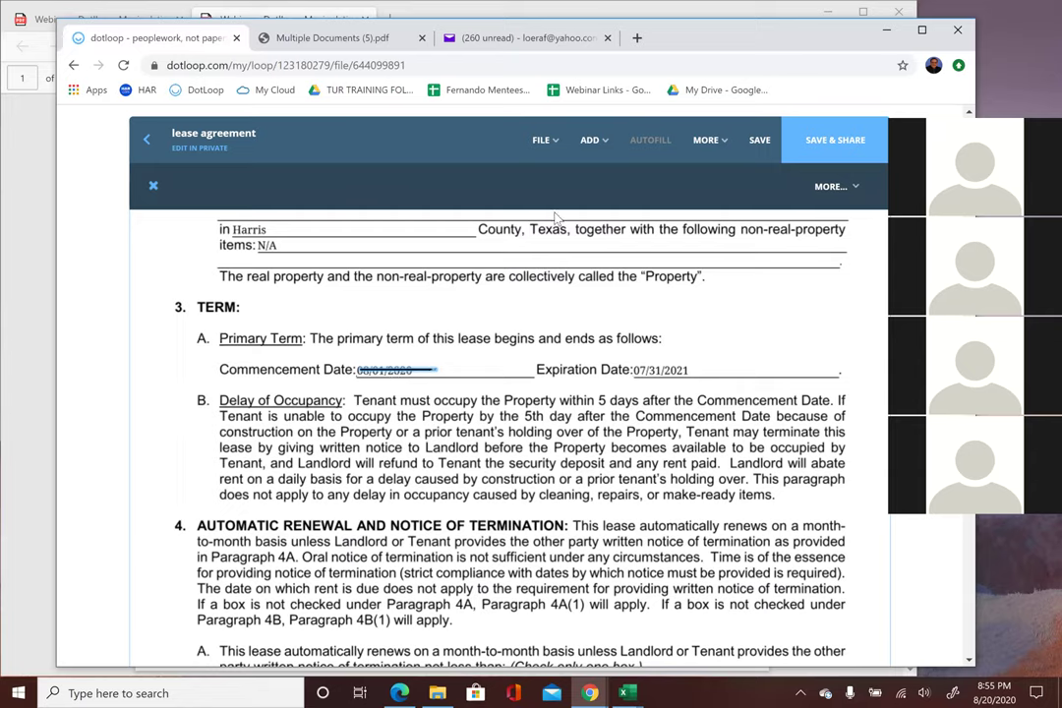
- Add a text field beside the struck-out Commencement Date and enter 8/5/2020
click(590, 140)
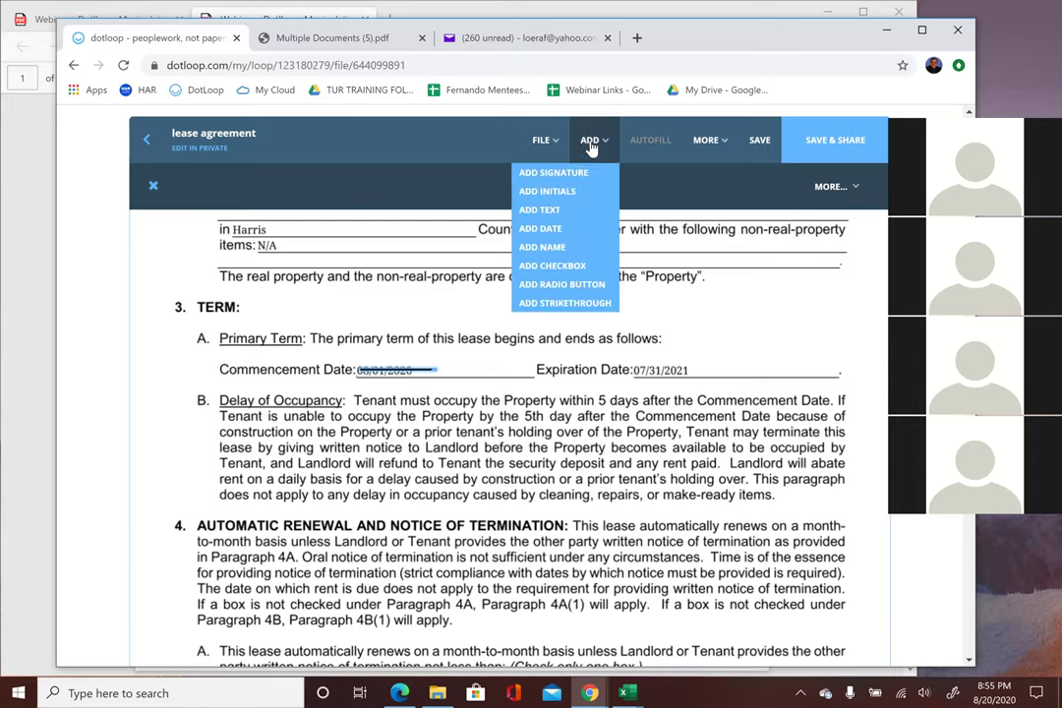
click(558, 211)
click(490, 364)
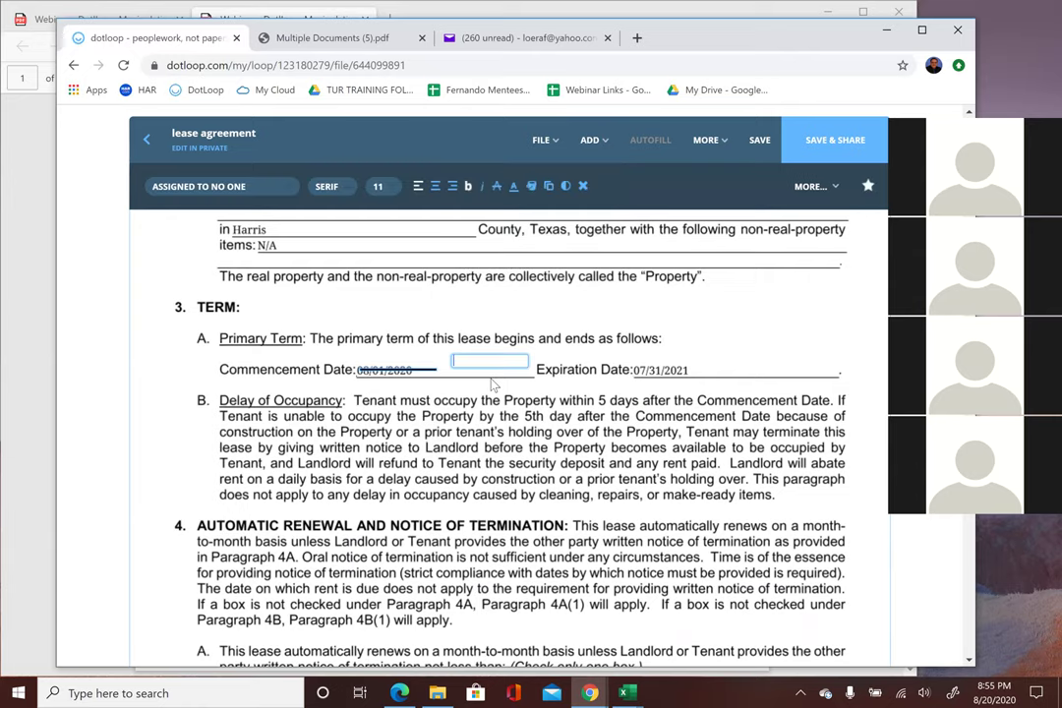
text(8/5/2020)
- Add an initials field above the struck-out Commencement Date and assign it to the buyer
click(590, 140)
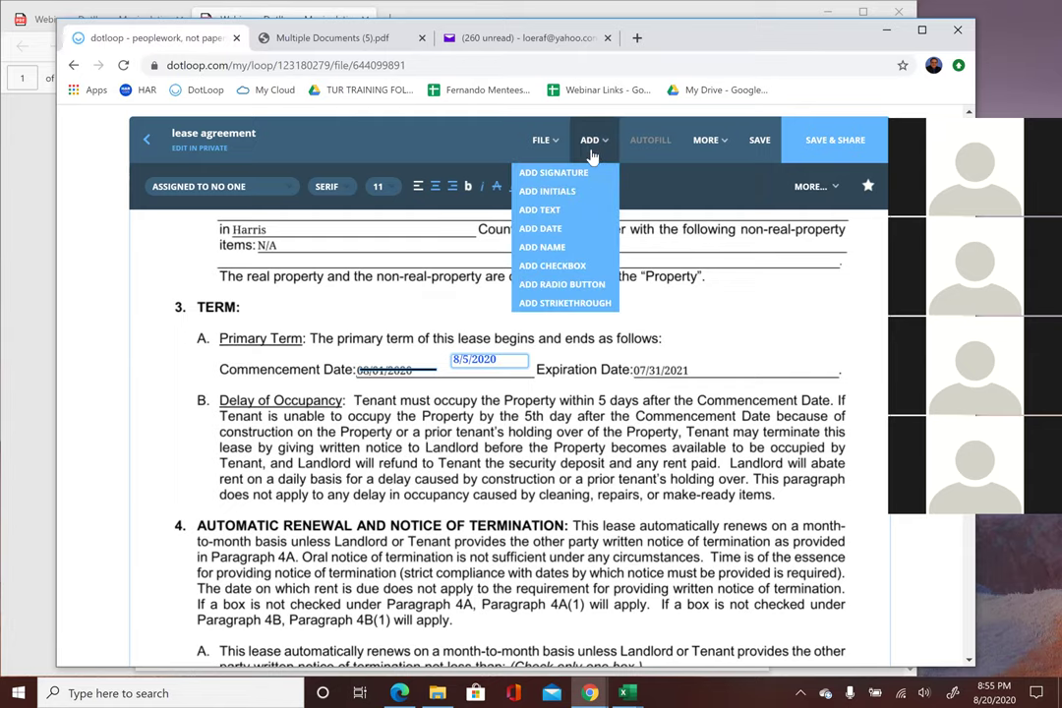
click(566, 193)
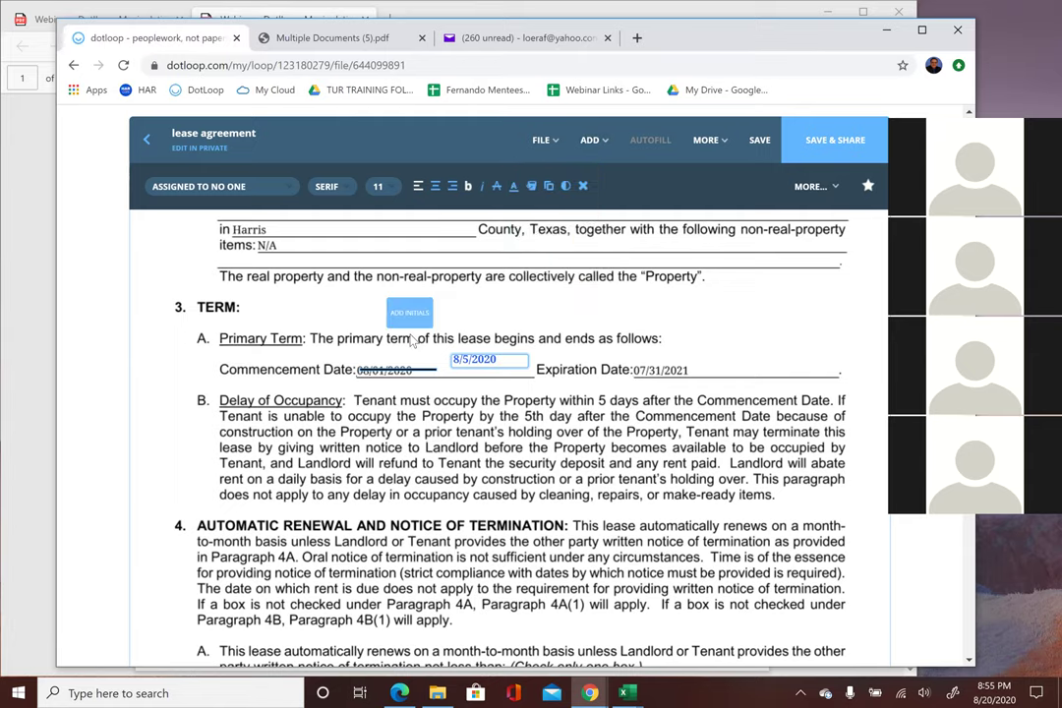
click(423, 326)
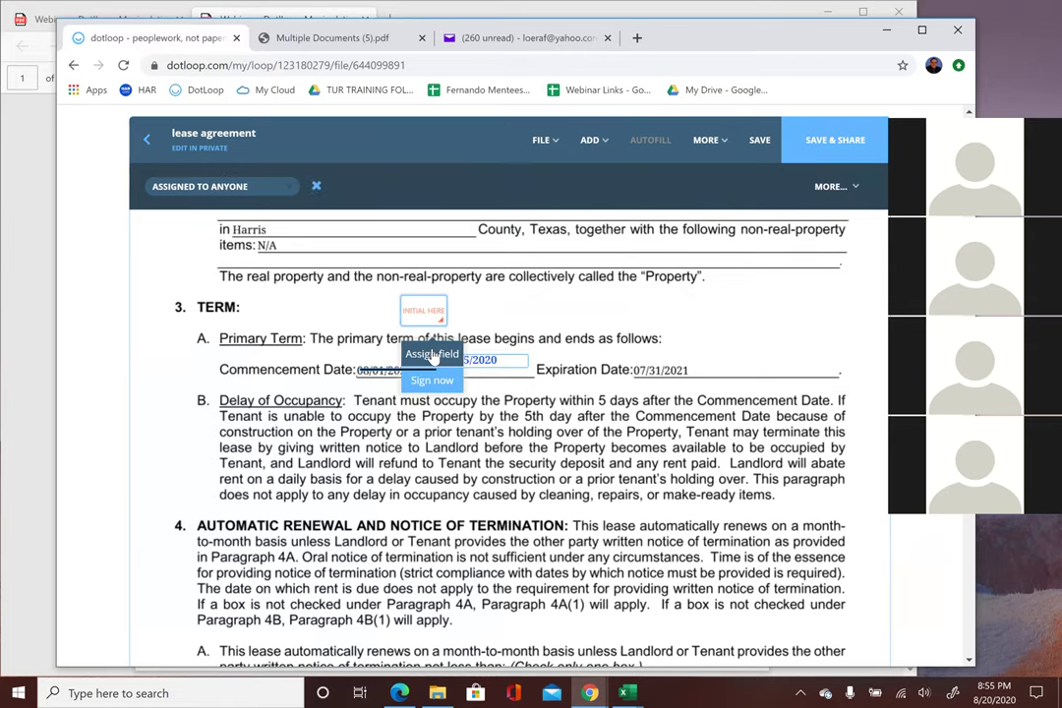
click(431, 350)
click(174, 220)
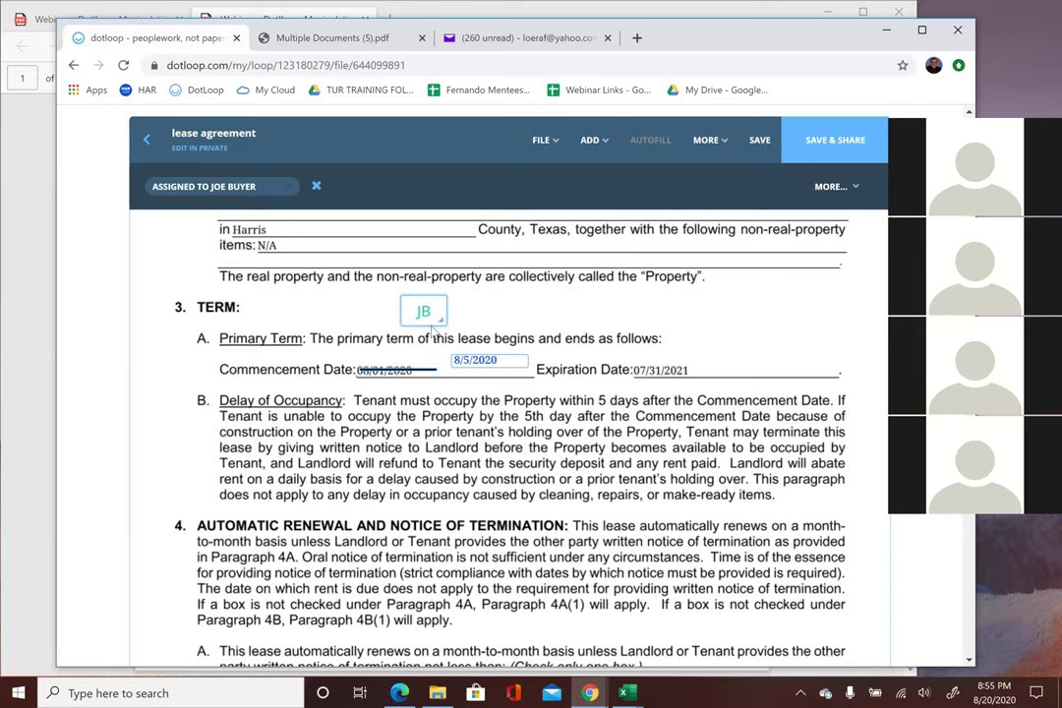
- Review the lease pages around the changed term, leave the lease agreement and return to the loop's document list
scroll(521, 496, down, 3)
scroll(521, 497, down, 1)
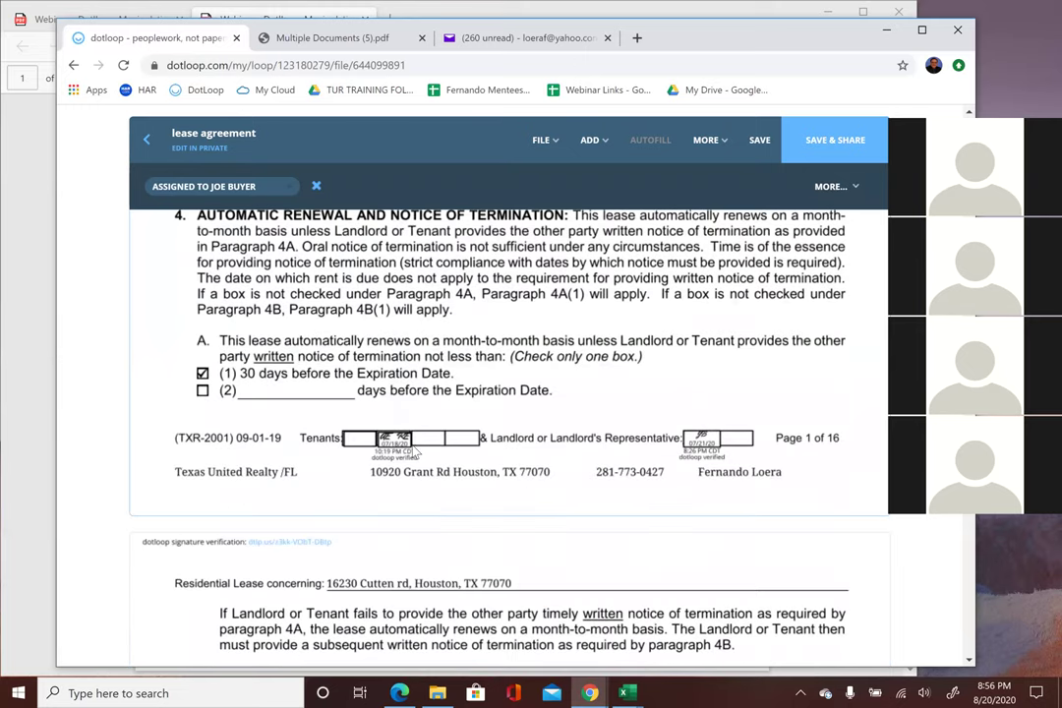
scroll(806, 439, down, 10)
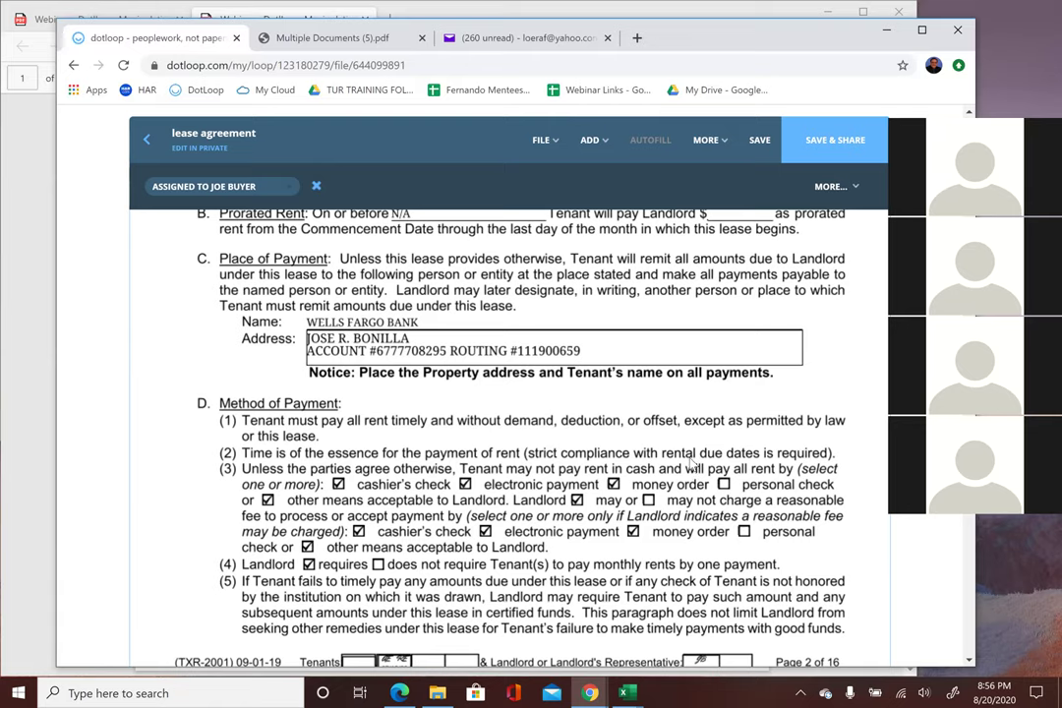
scroll(692, 463, up, 10)
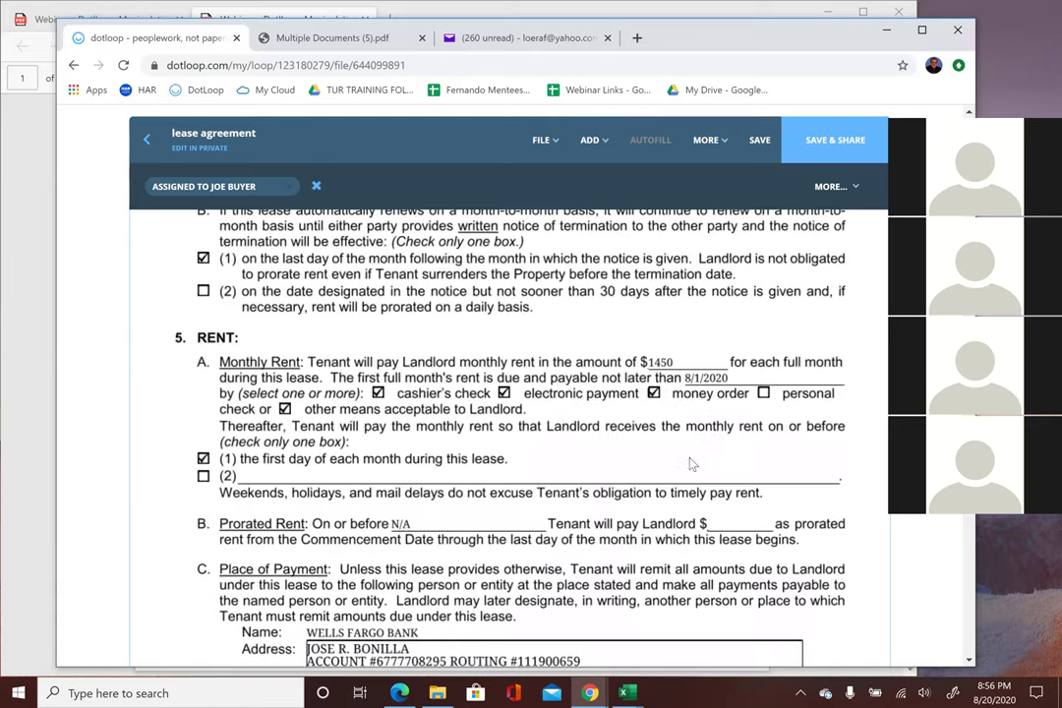
scroll(692, 463, up, 3)
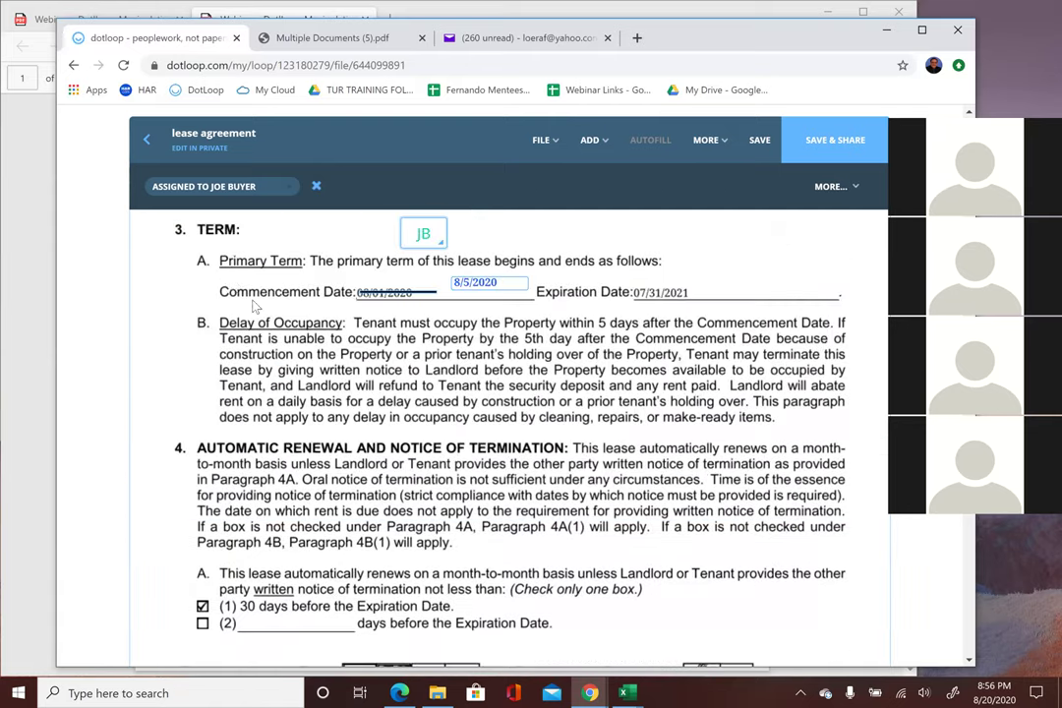
click(144, 143)
click(556, 447)
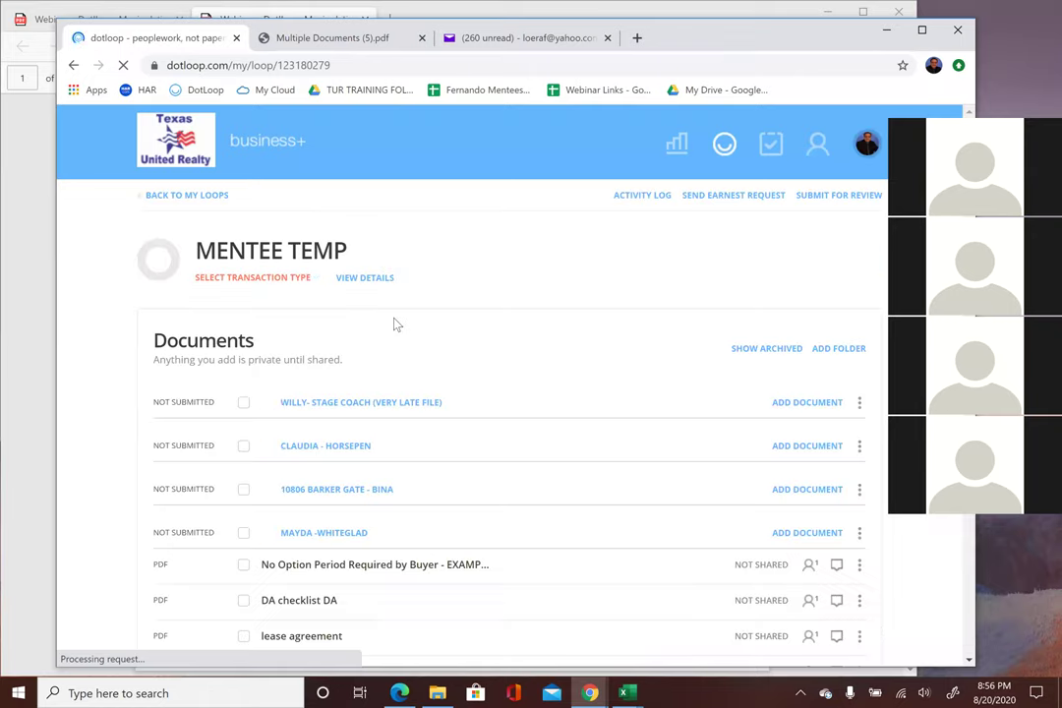
scroll(501, 365, down, 2)
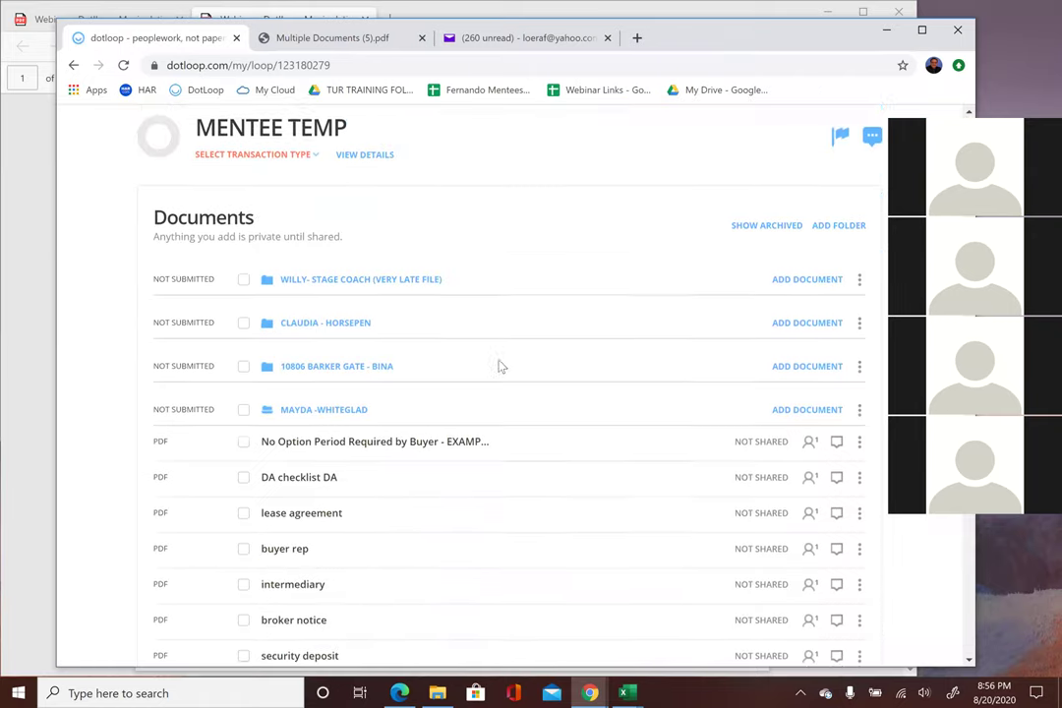
scroll(394, 369, down, 2)
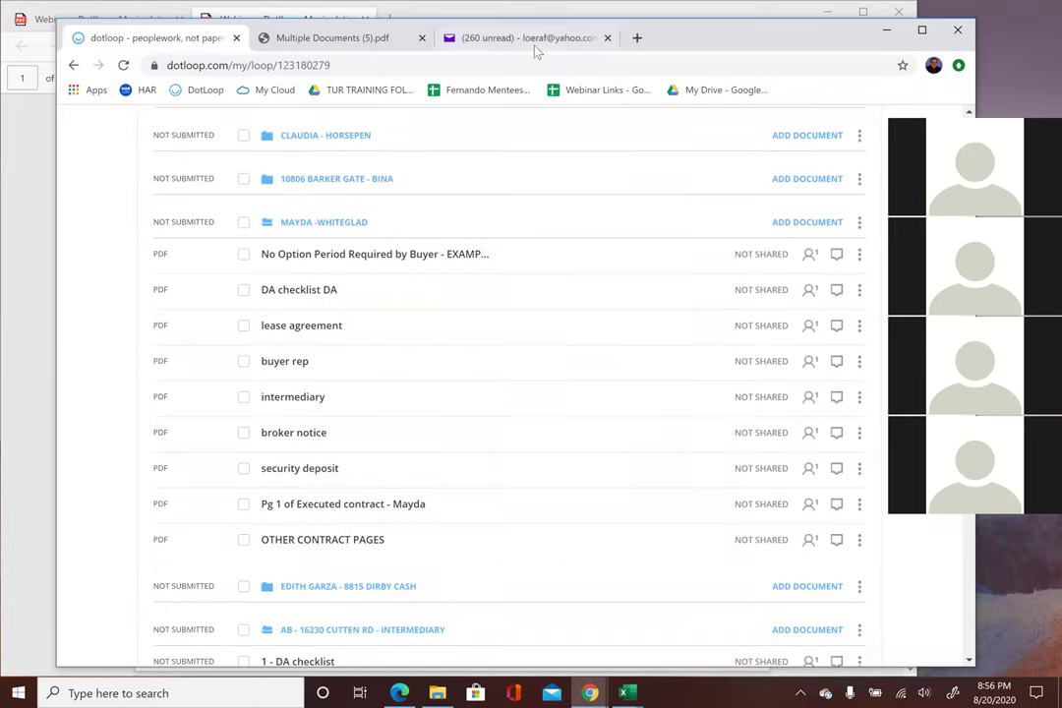
- Check the webinar agenda PDF and minimize both browser windows to get to the webinar folder
click(727, 12)
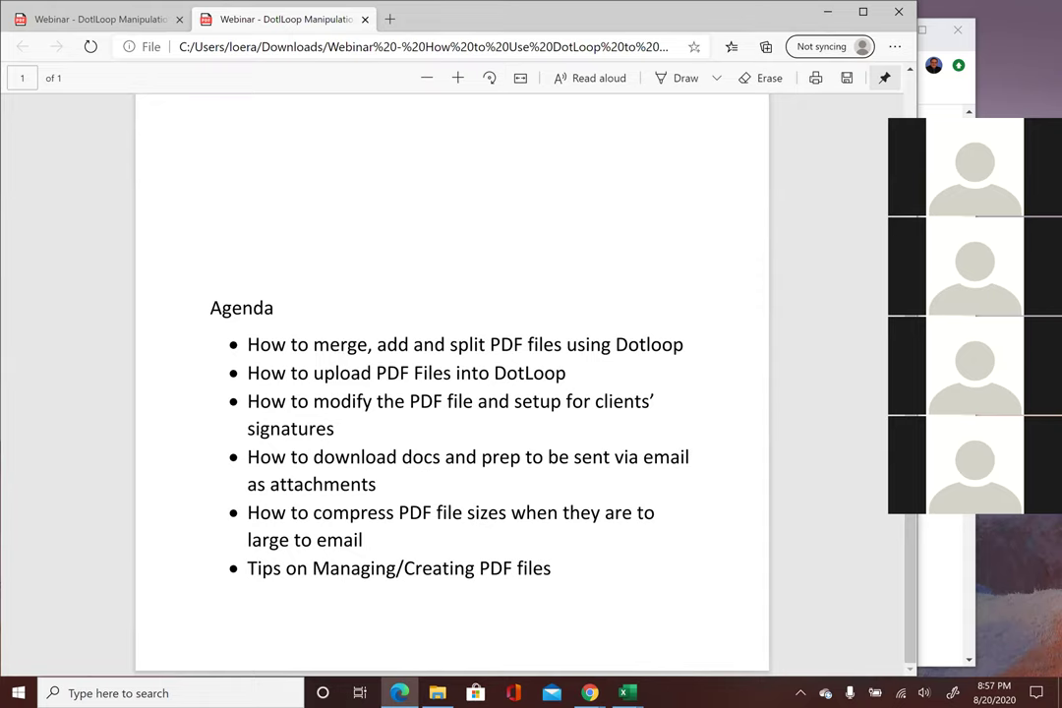
click(934, 34)
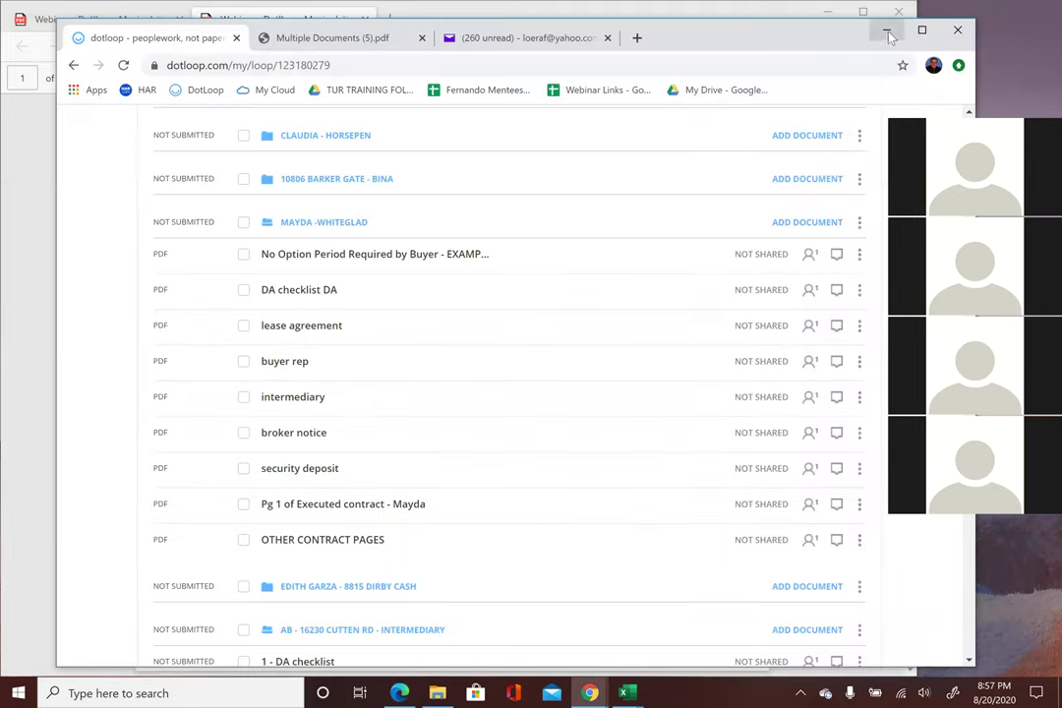
click(886, 30)
click(827, 12)
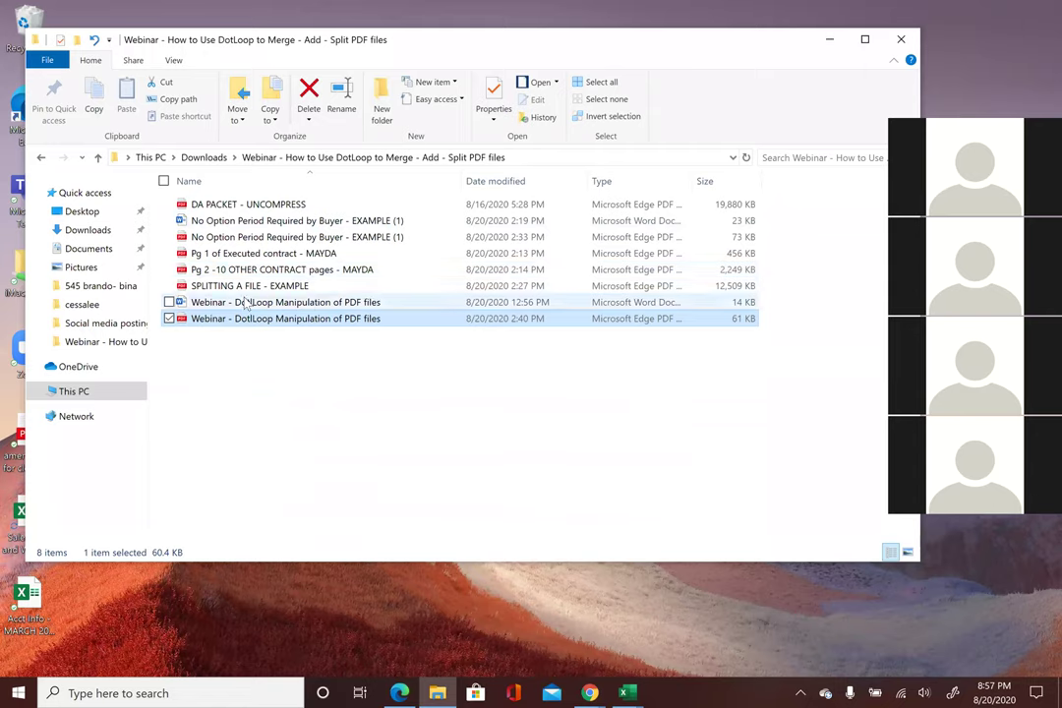
- Open the Word document No Option Period Required by Buyer - EXAMPLE (1) and examine its Save As file types, including PDF
click(232, 222)
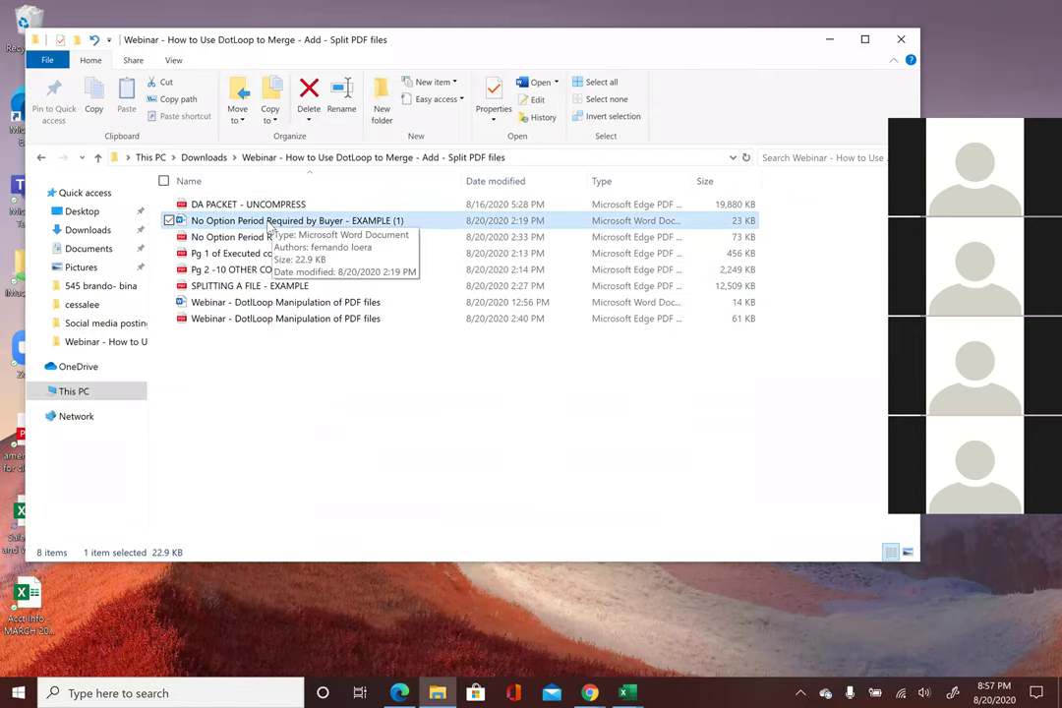
double_click(269, 222)
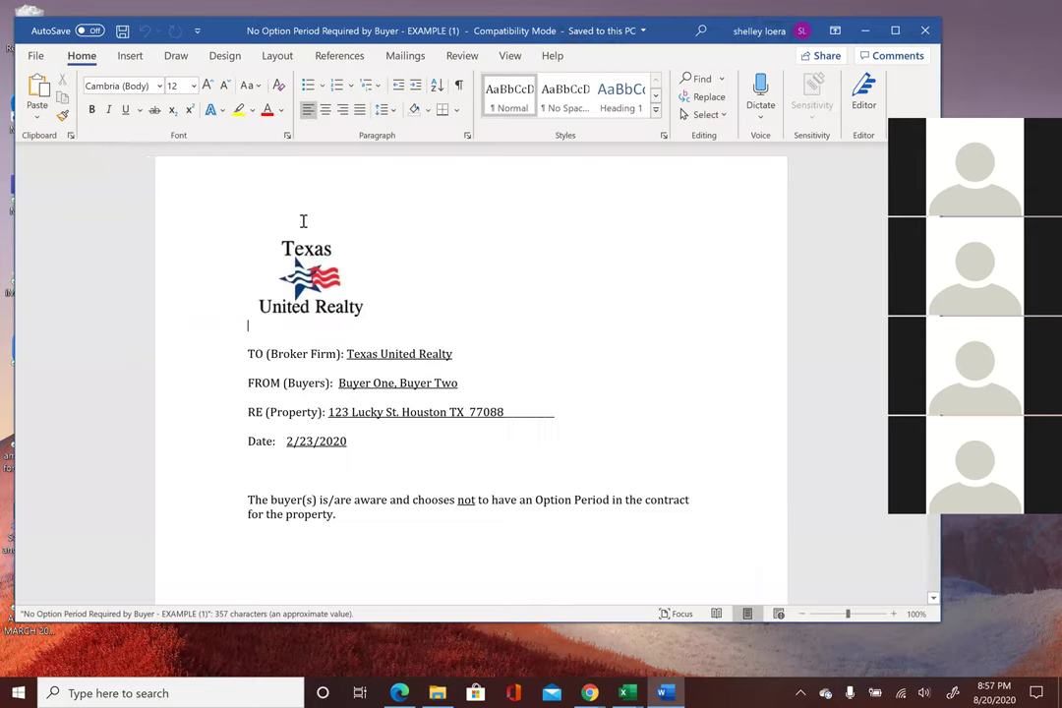
click(32, 56)
click(63, 264)
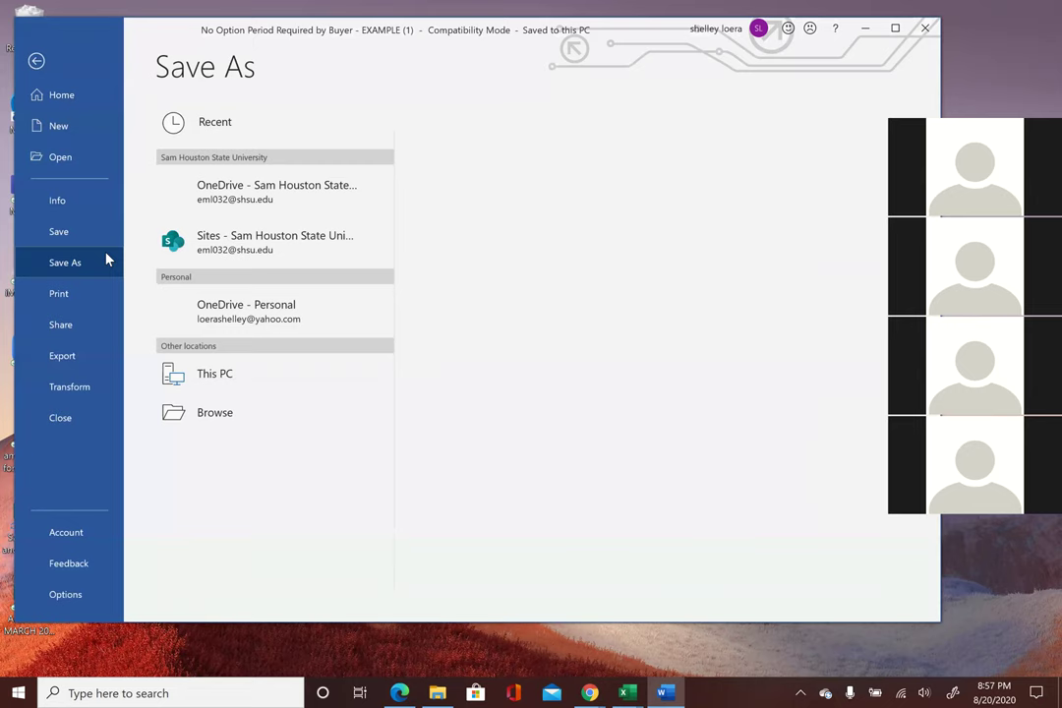
click(607, 153)
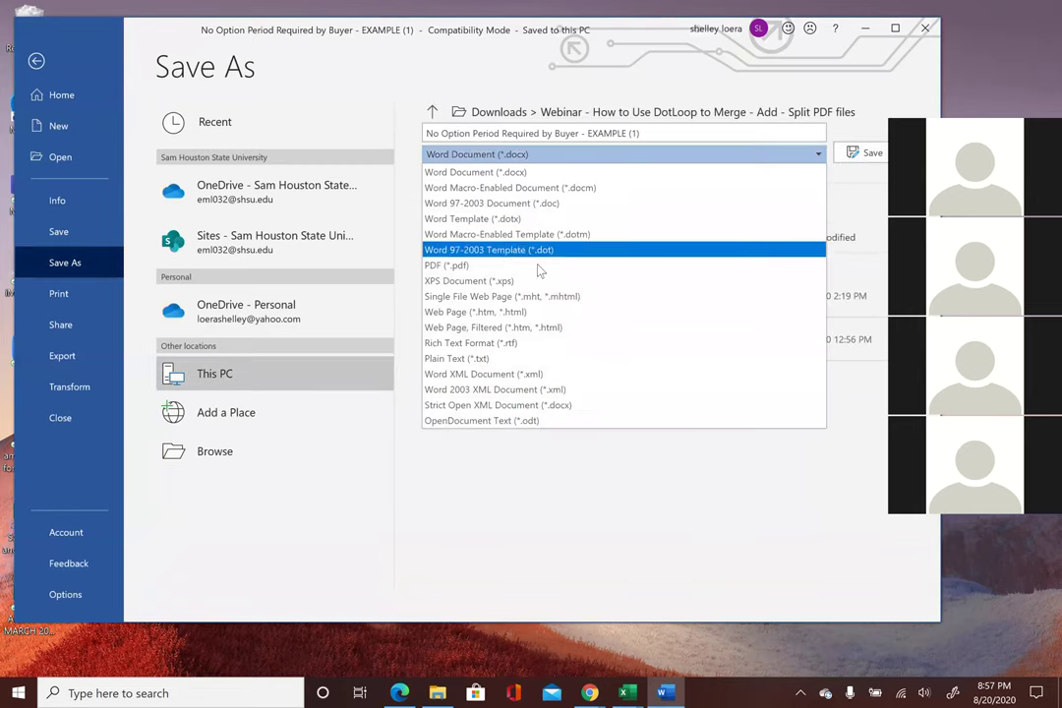
click(33, 61)
- Choose Microsoft Print to PDF as the printer for the Word document, and close Word
click(35, 55)
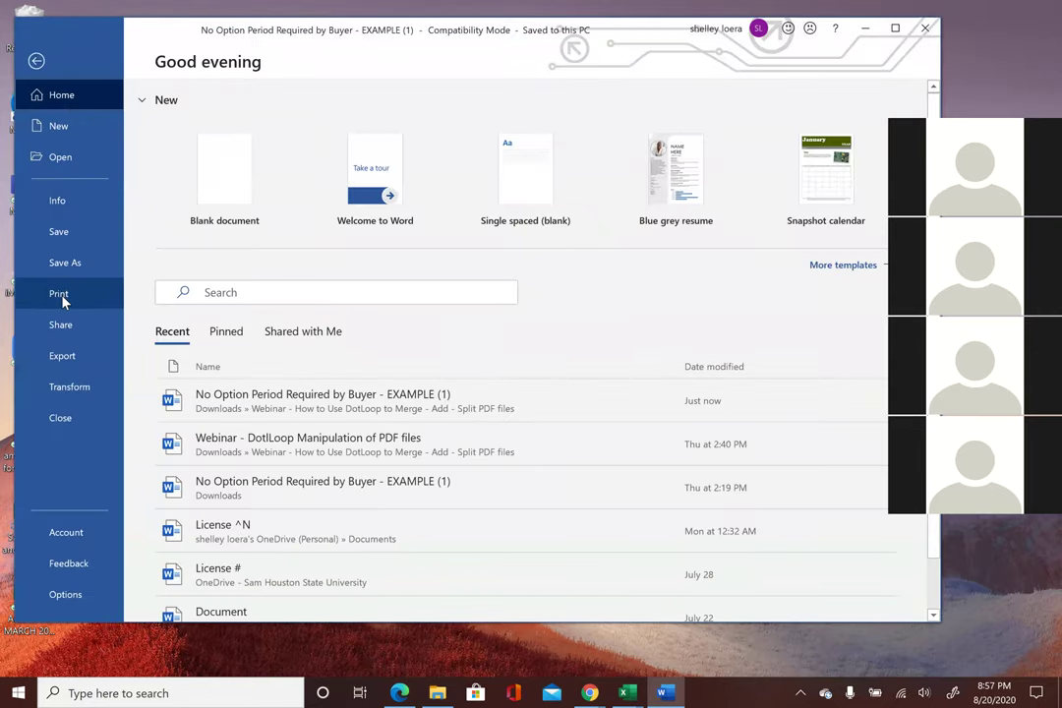
click(109, 294)
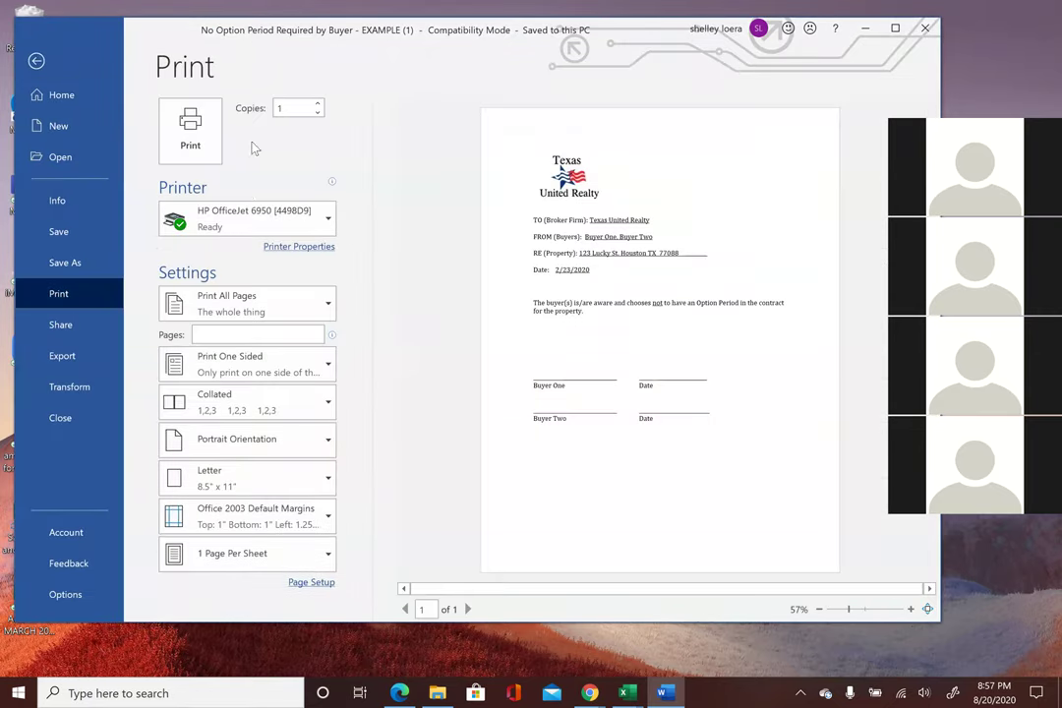
click(249, 221)
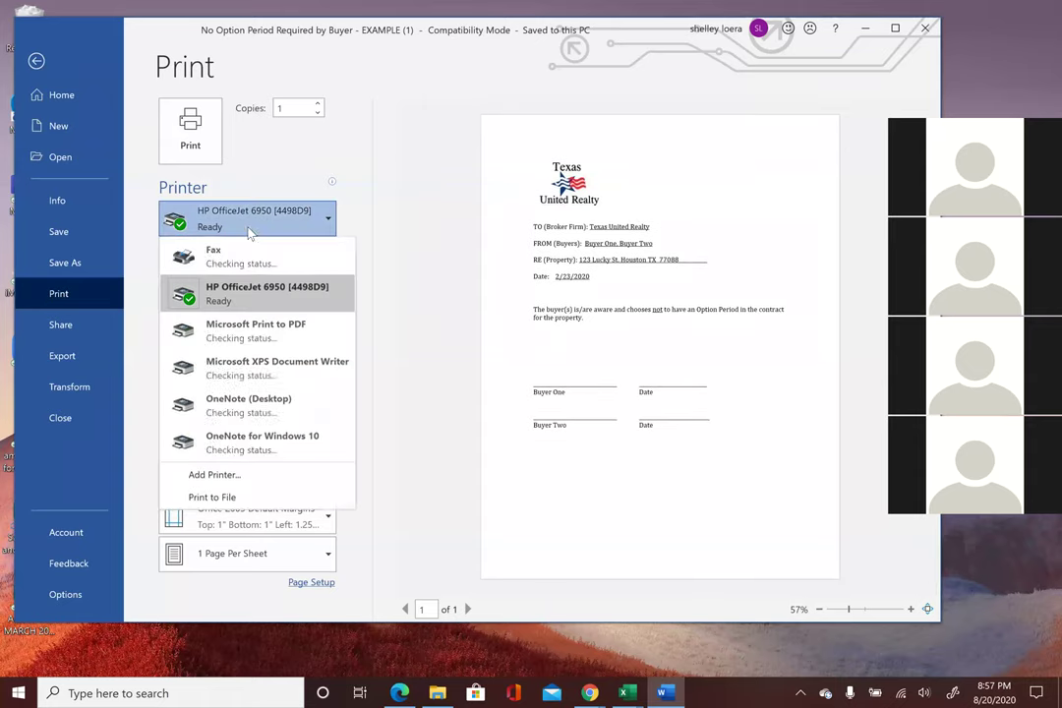
click(271, 333)
click(201, 133)
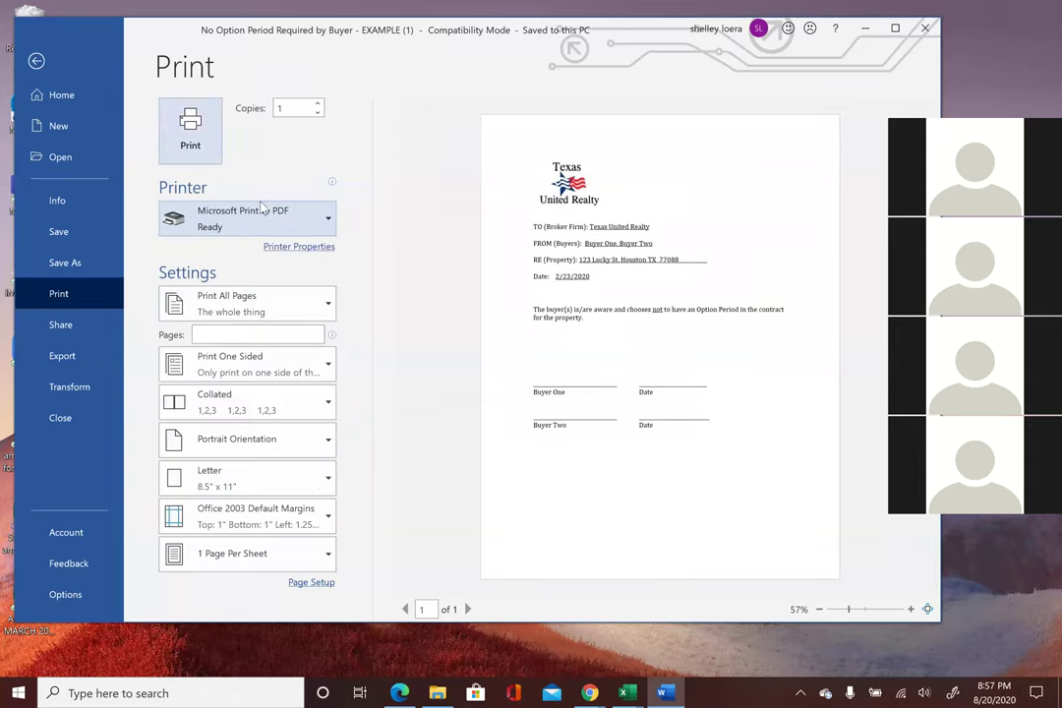
click(927, 32)
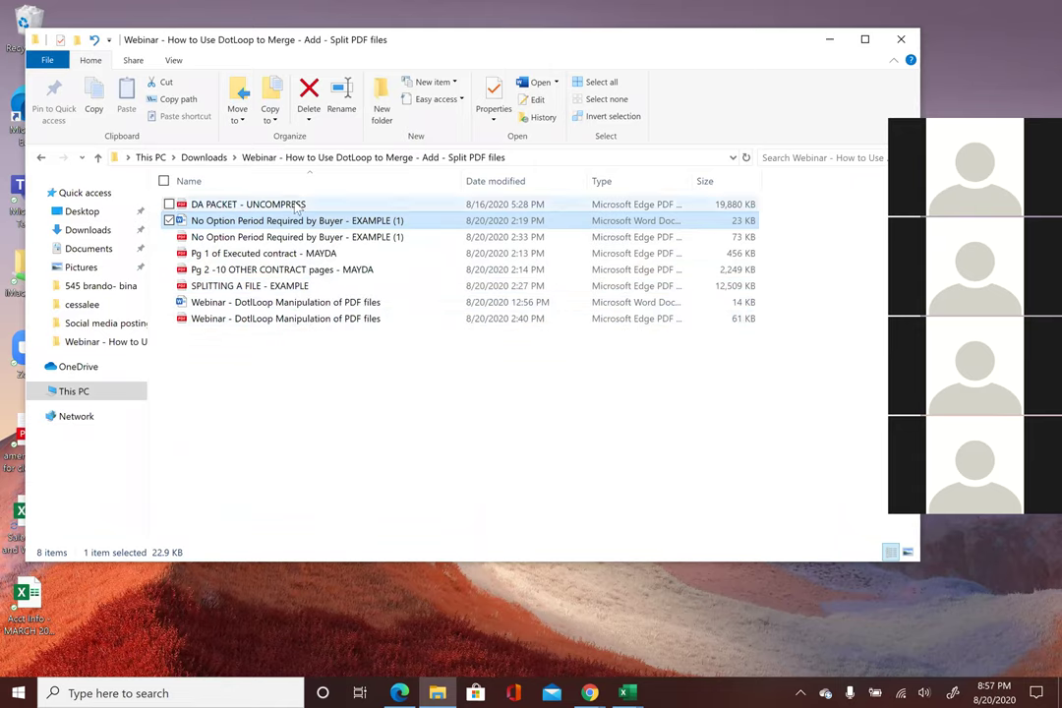
- Go up to the Downloads folder and open the 1902front image
click(210, 158)
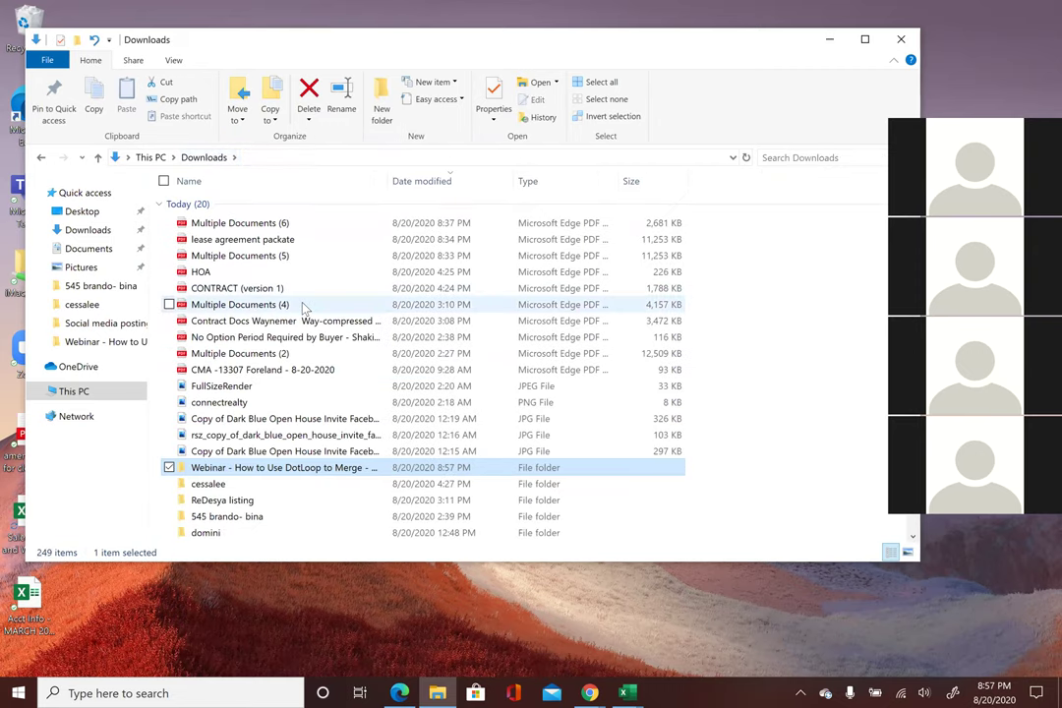
scroll(304, 307, down, 1)
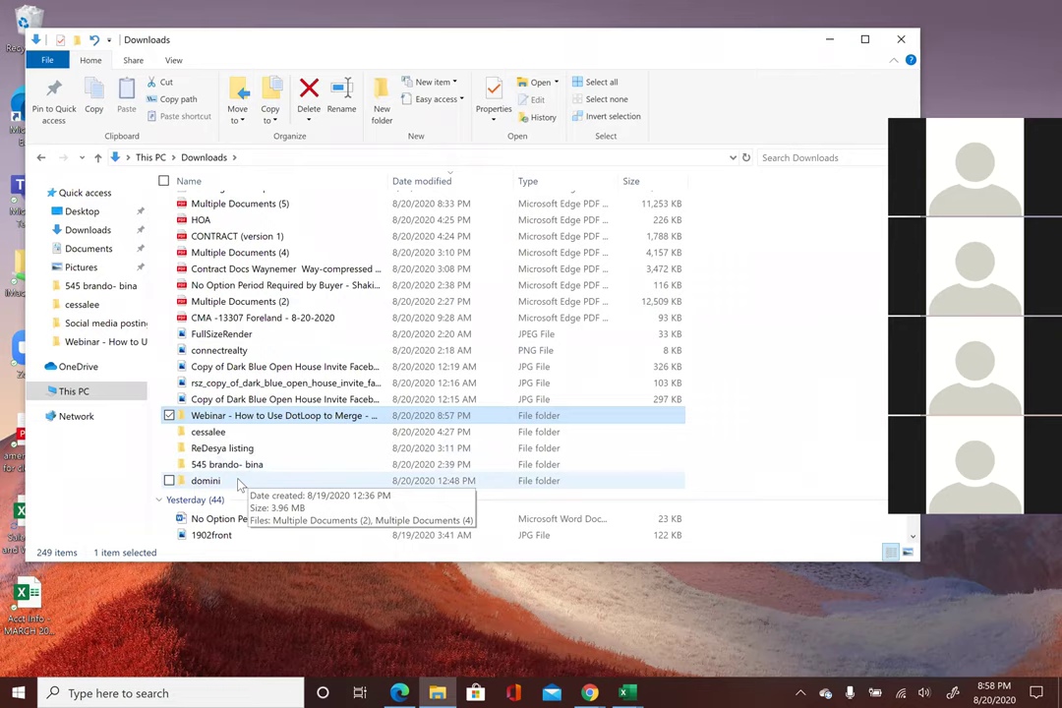
double_click(210, 535)
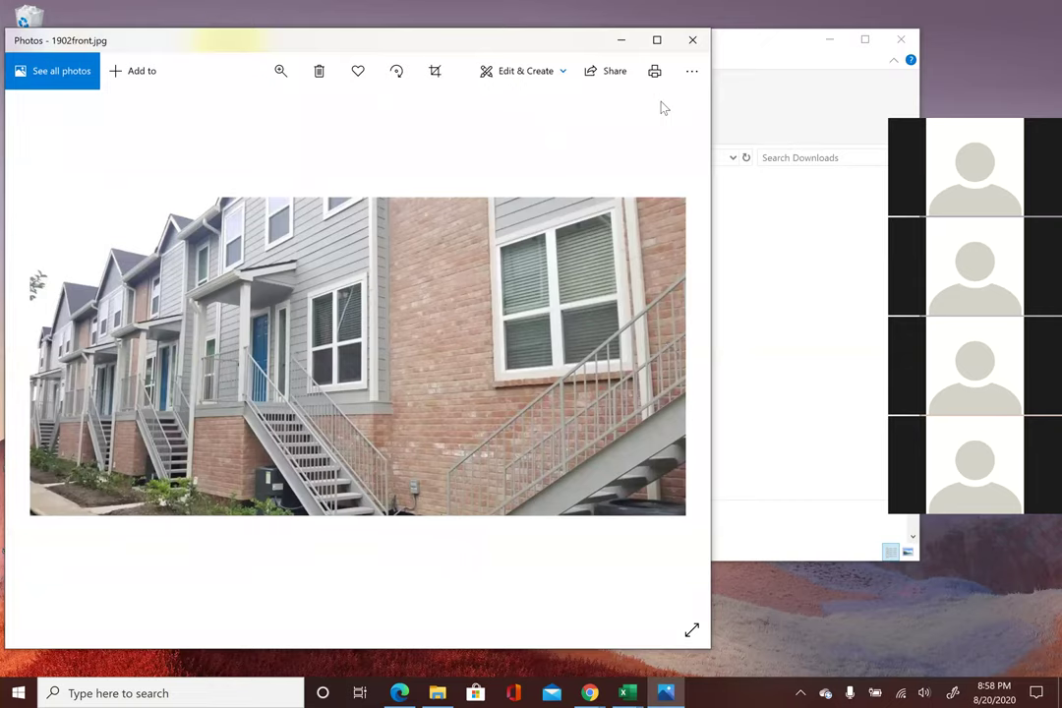
- Print the 1902front photo with Microsoft Print to PDF as the printer
click(654, 71)
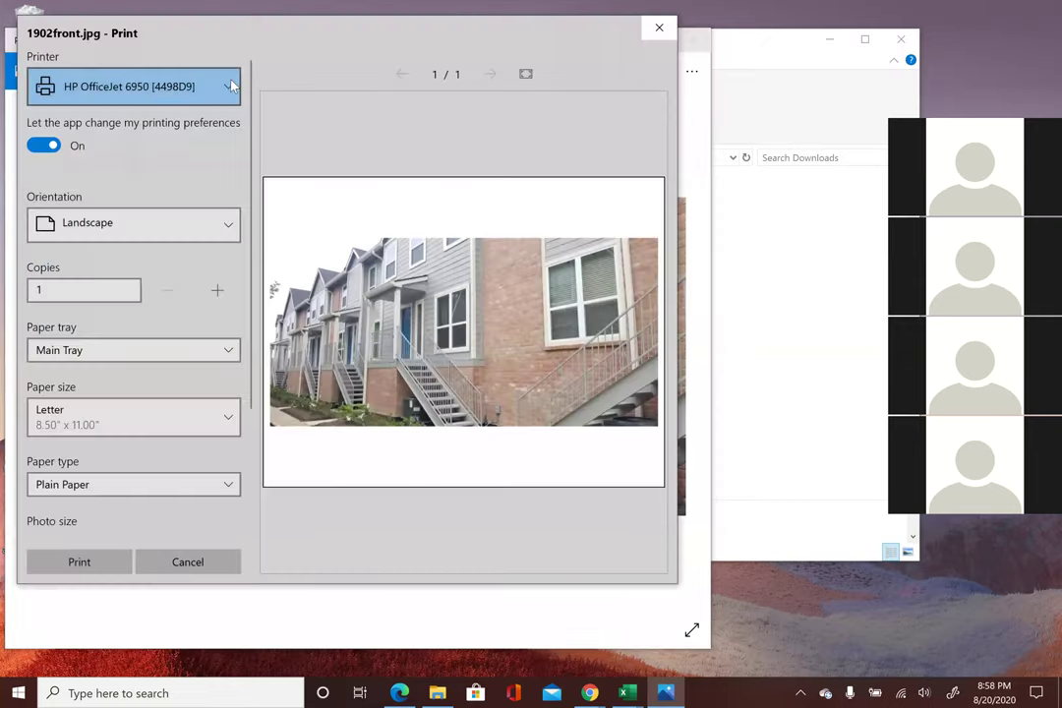
click(232, 86)
click(169, 141)
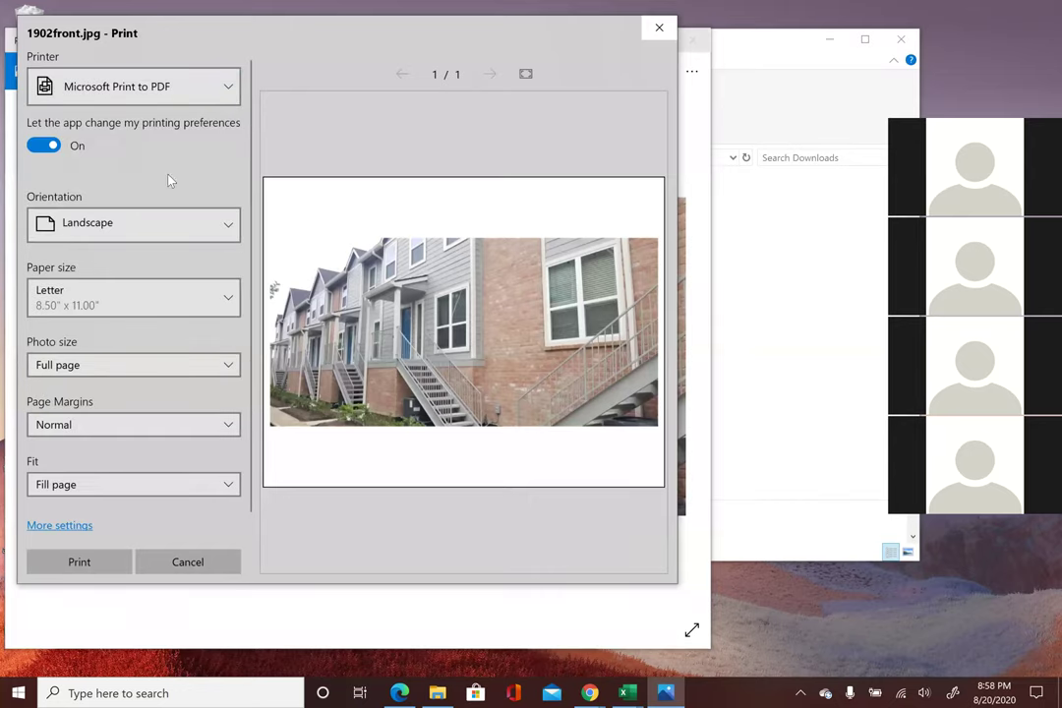
click(84, 561)
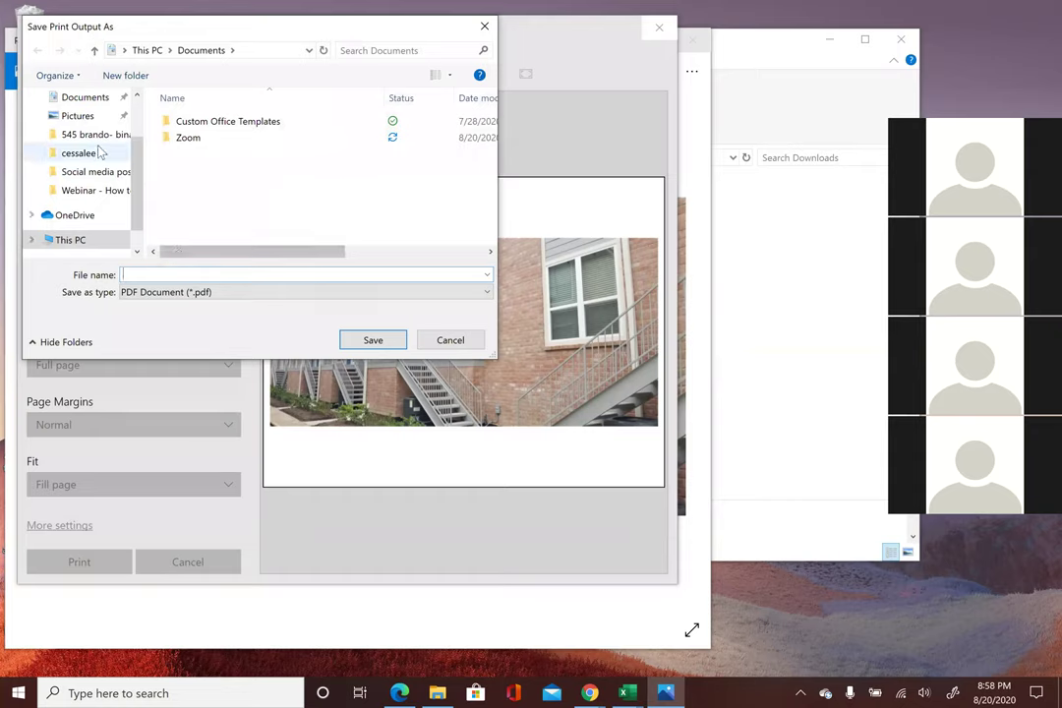
- Save the print output as a PDF named front house on the Desktop
scroll(97, 138, up, 3)
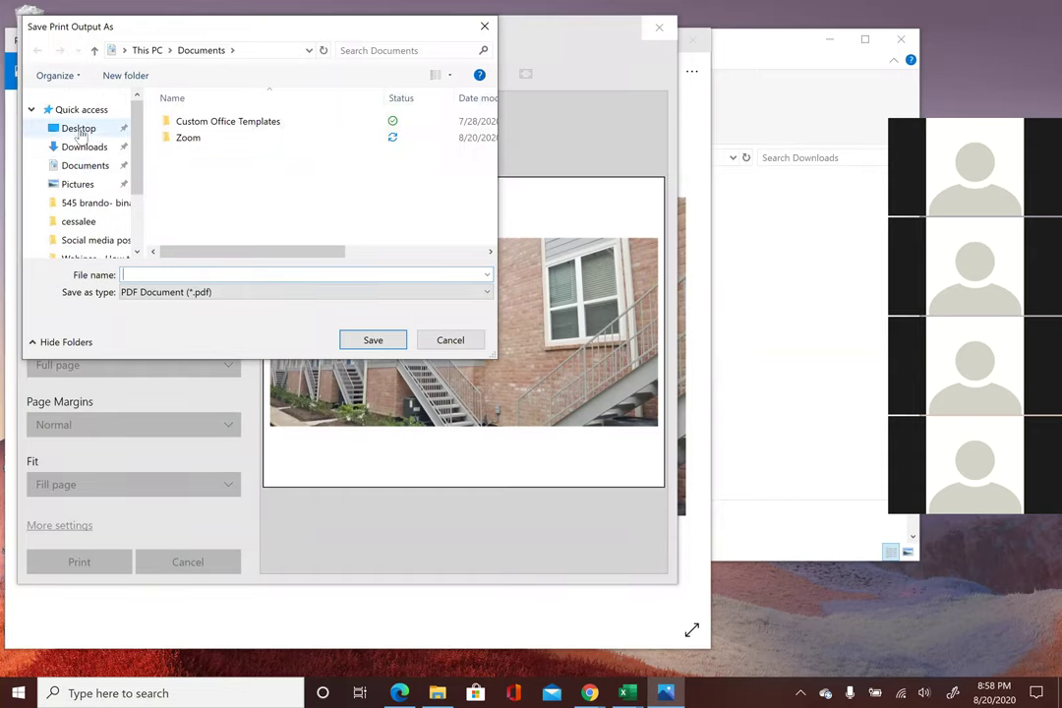
click(81, 131)
click(161, 274)
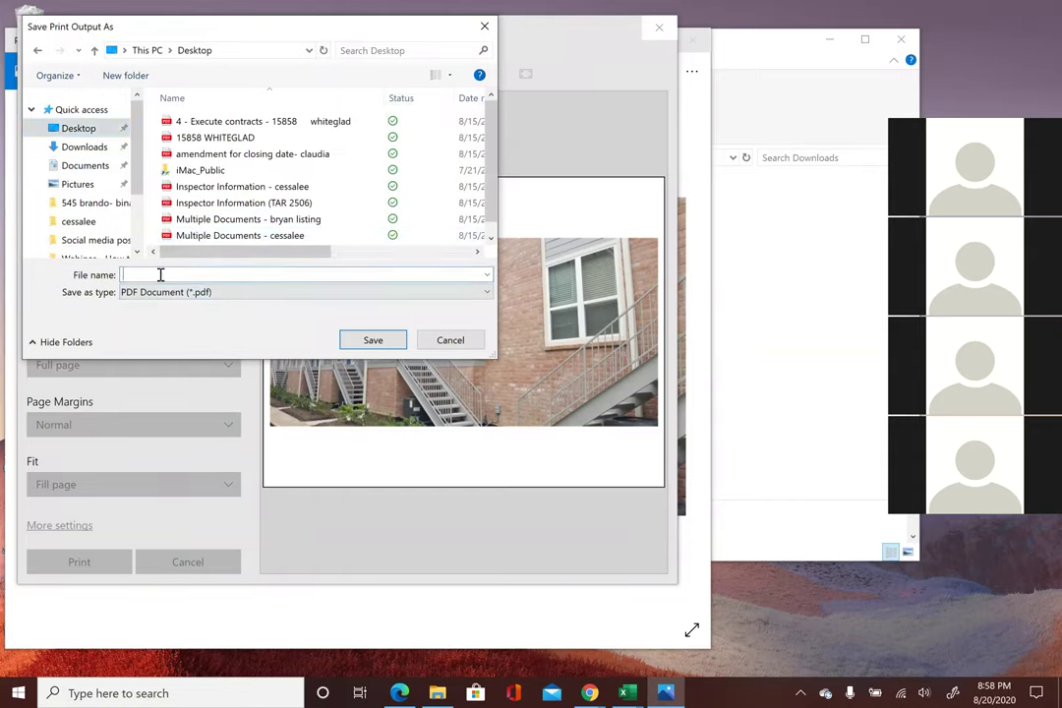
text(front house)
click(375, 342)
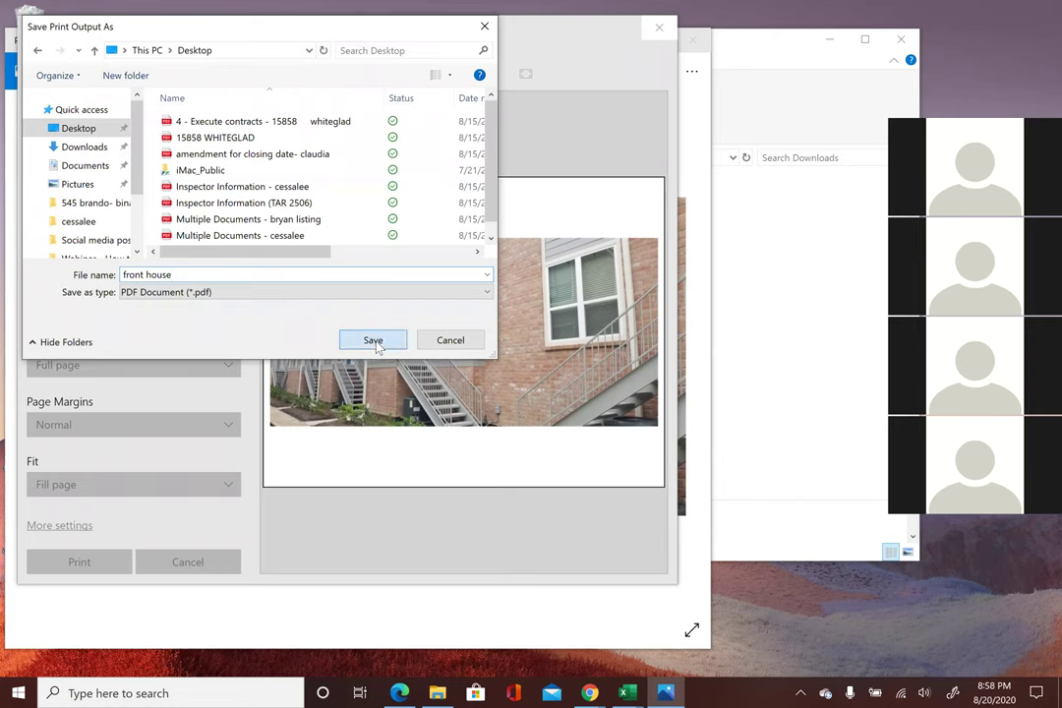
- Close the photo and uncover the desktop to select the front house PDF there
click(693, 41)
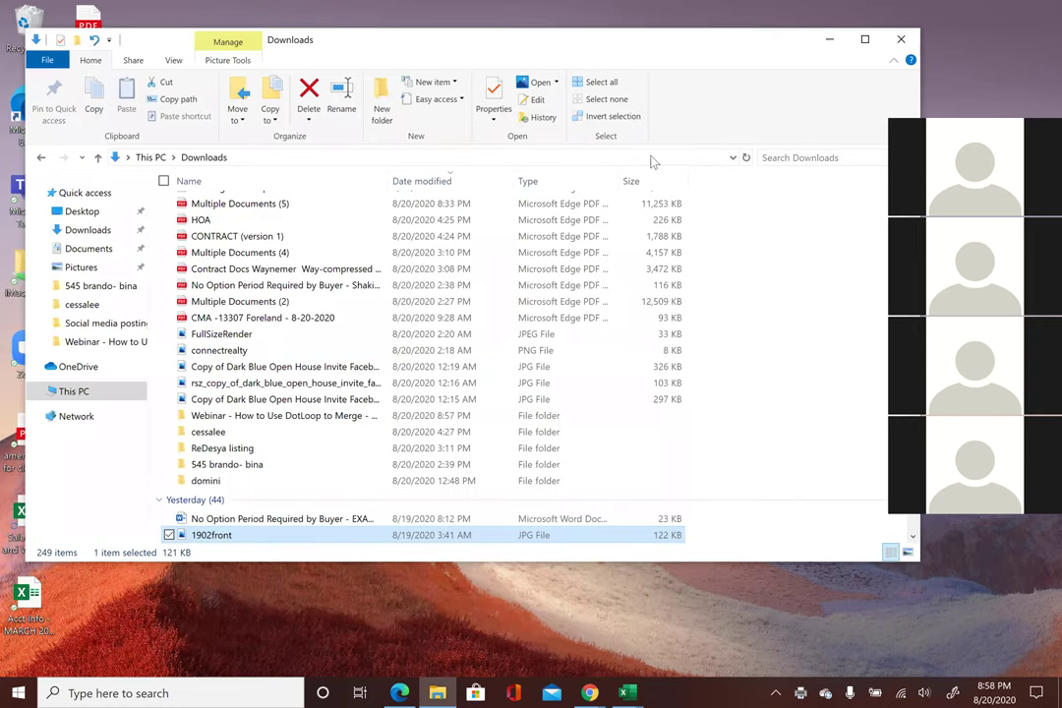
drag(376, 49, 671, 167)
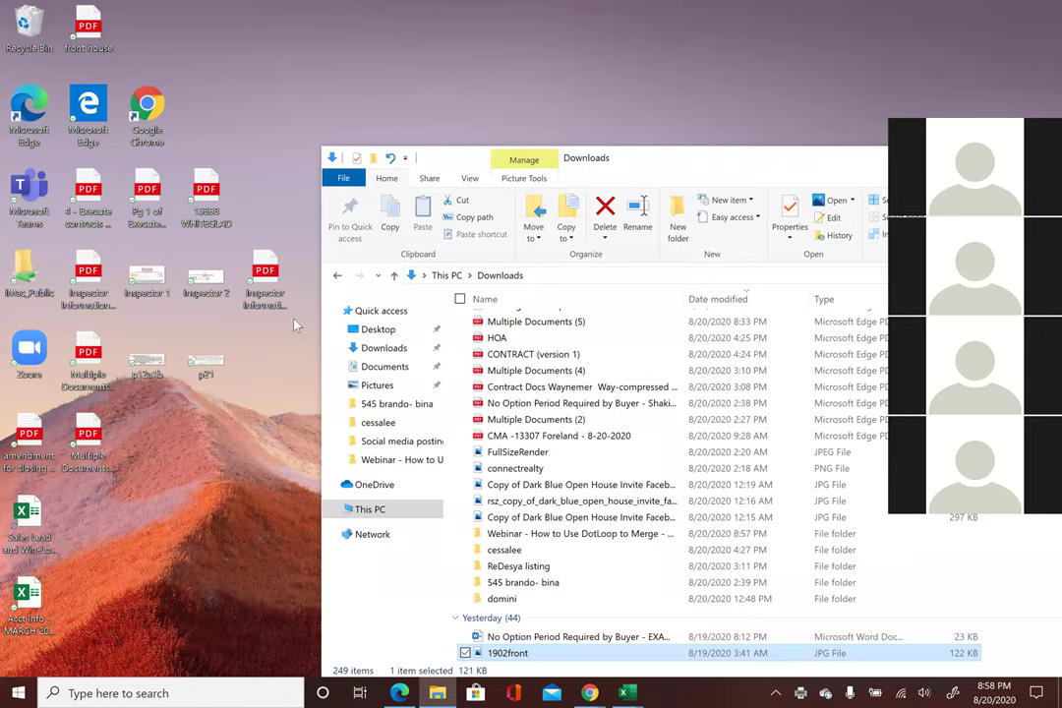
click(91, 30)
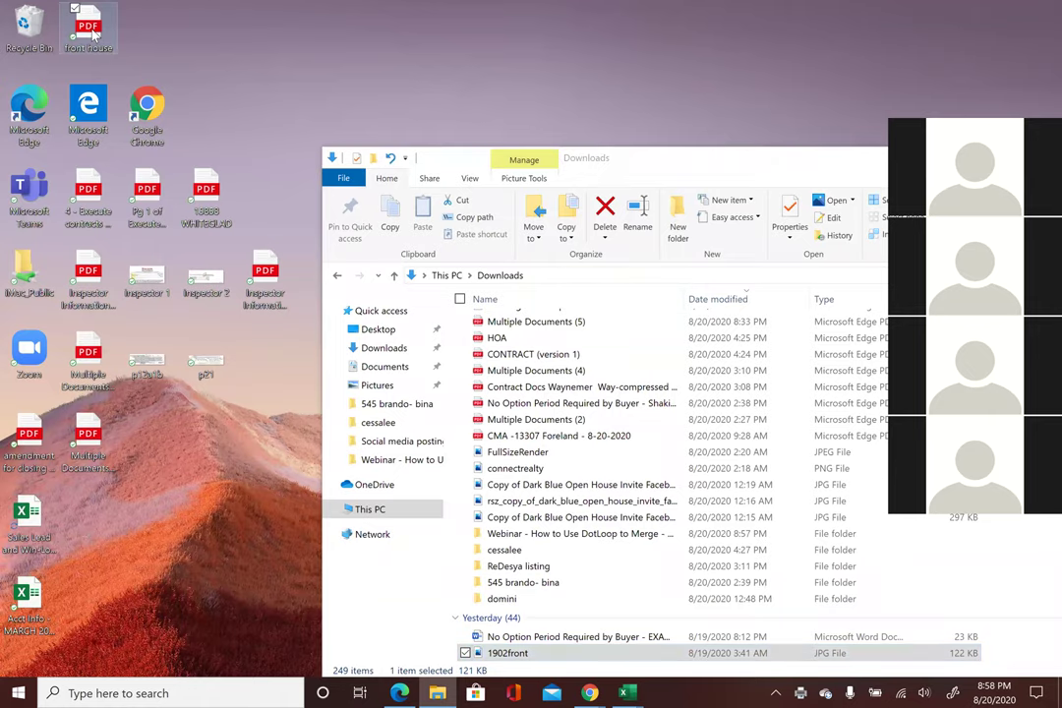
- Open the front house PDF from the desktop, look over its page, and close it
double_click(91, 29)
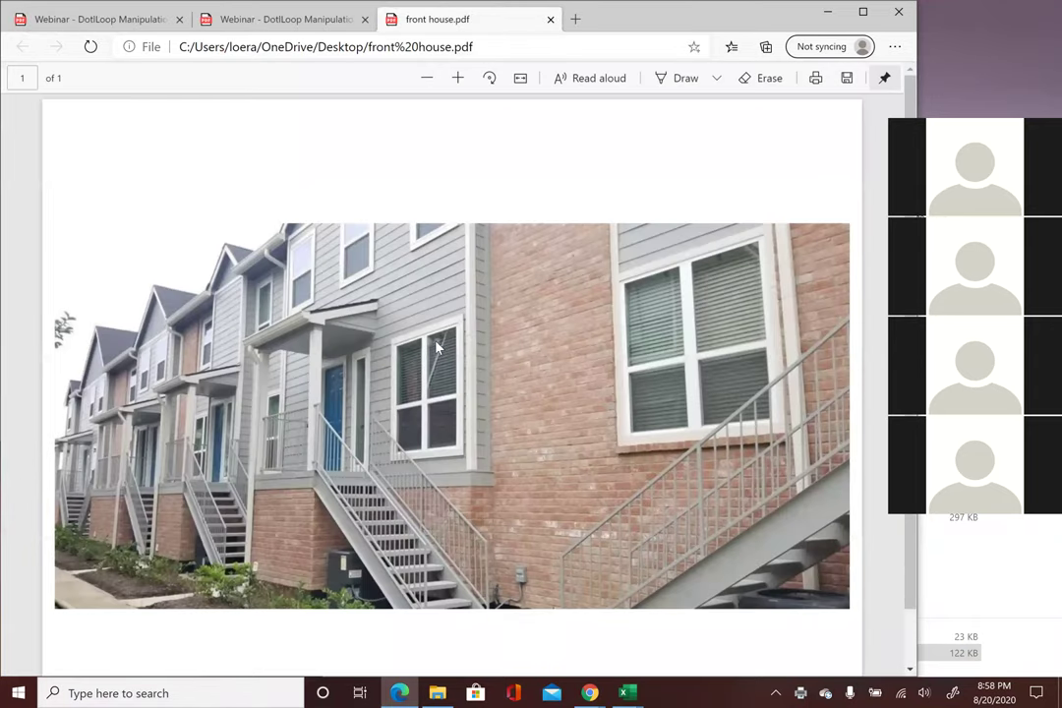
scroll(434, 350, down, 1)
scroll(511, 162, up, 1)
click(549, 19)
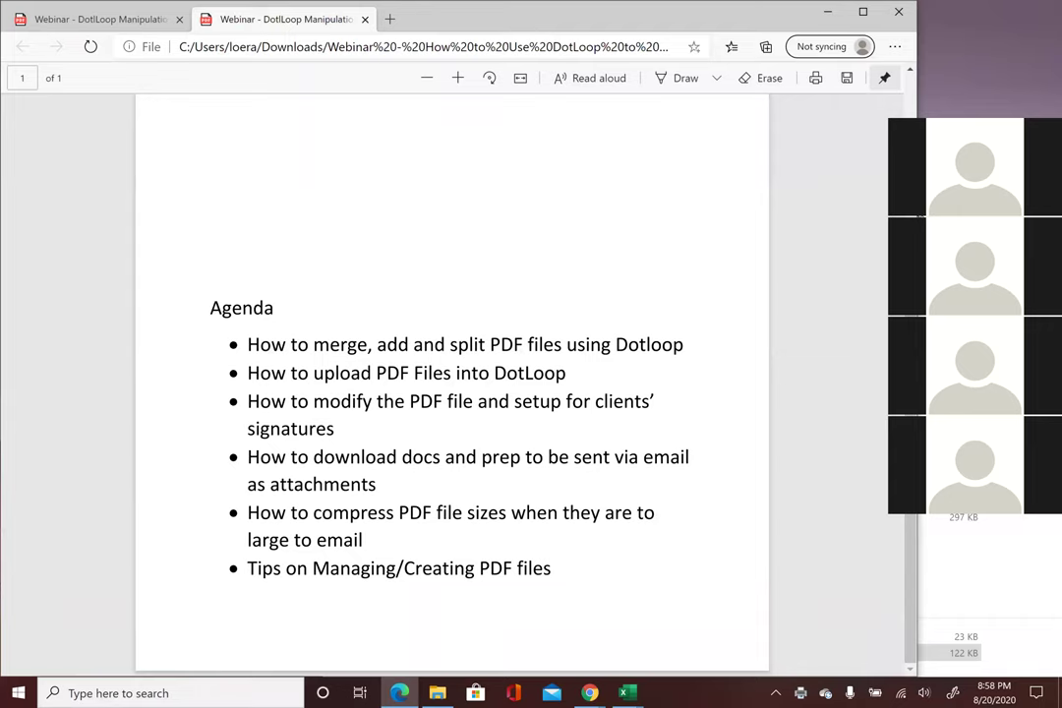
- Bring the Downloads folder window forward and reposition it, and return to the webinar agenda PDF in Edge
key(alt+Tab)
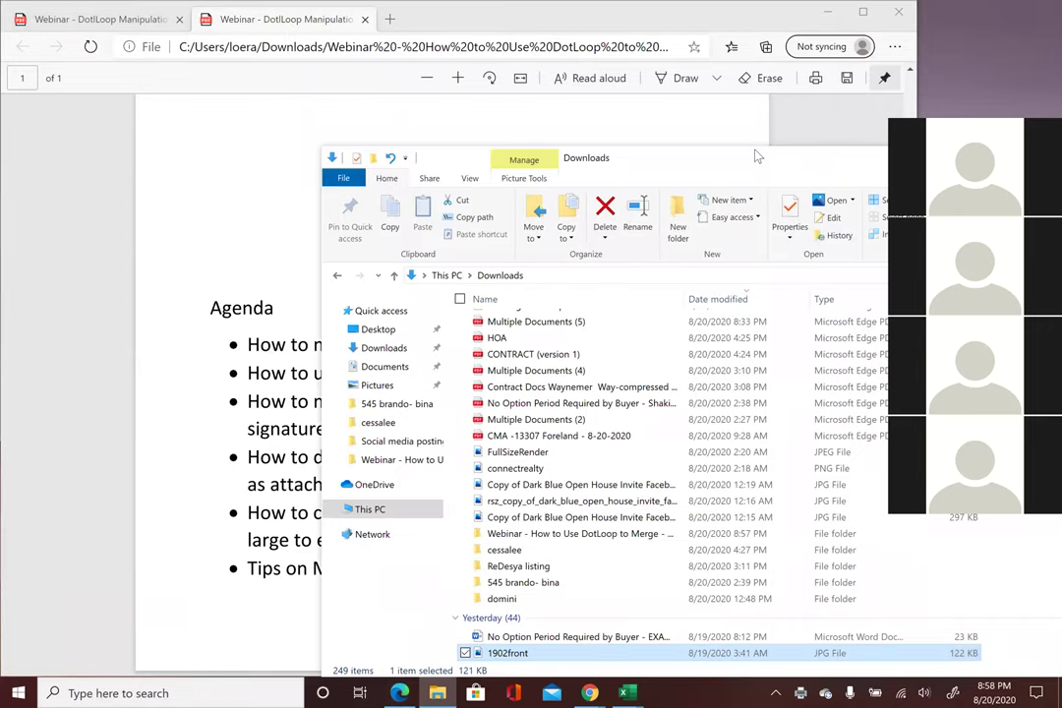
drag(757, 157, 480, 111)
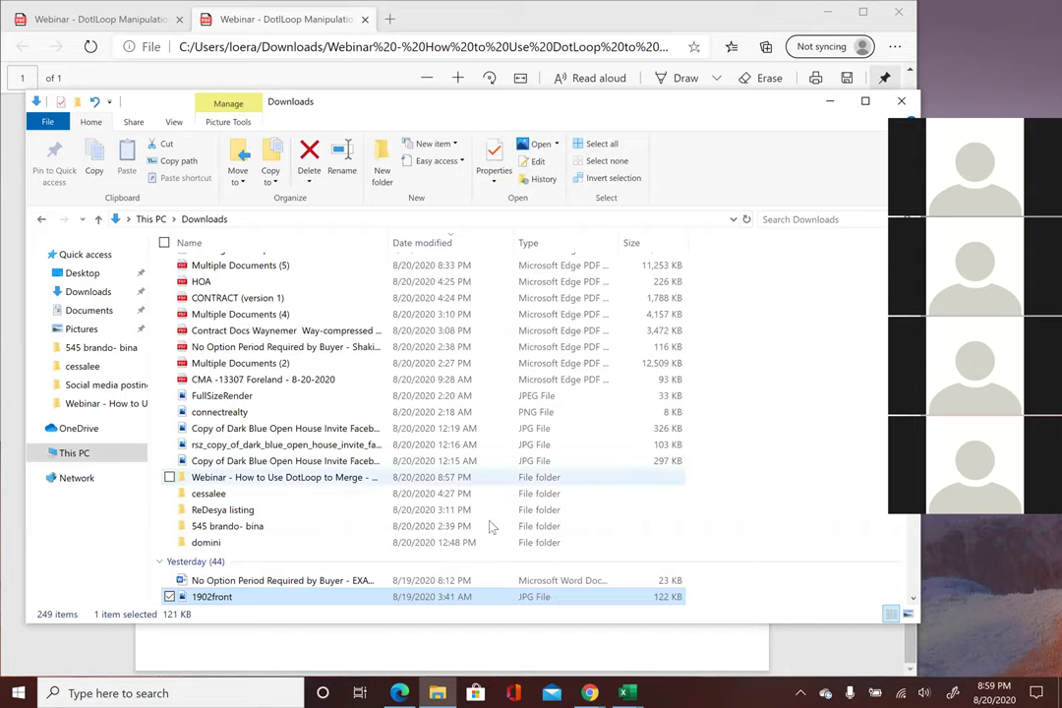
click(587, 693)
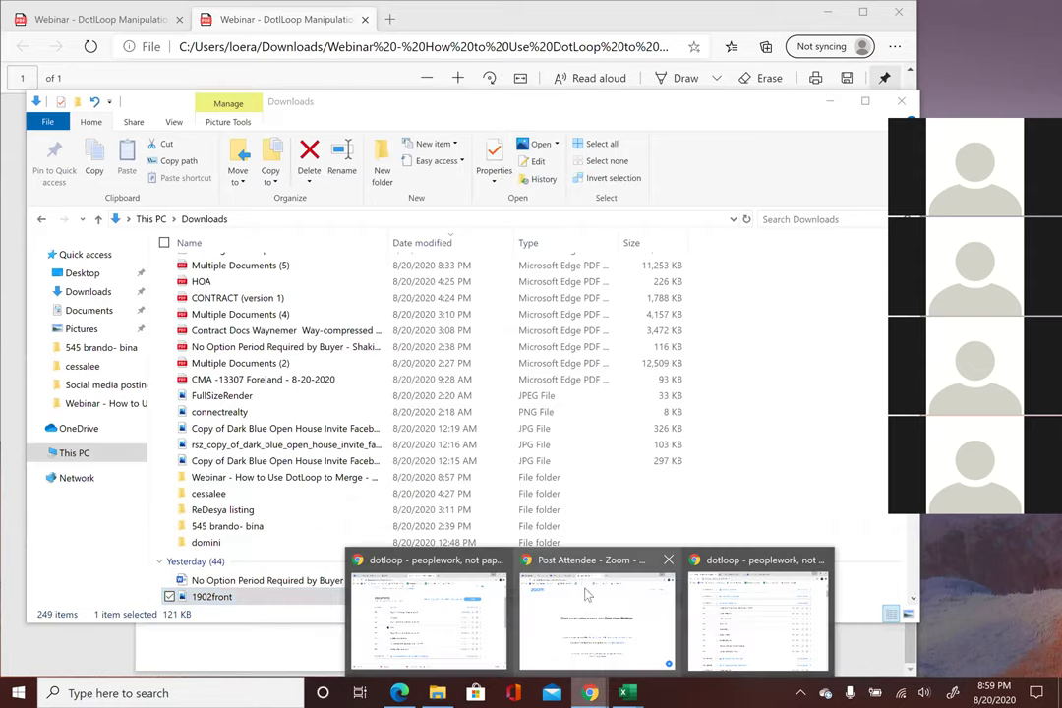
click(715, 580)
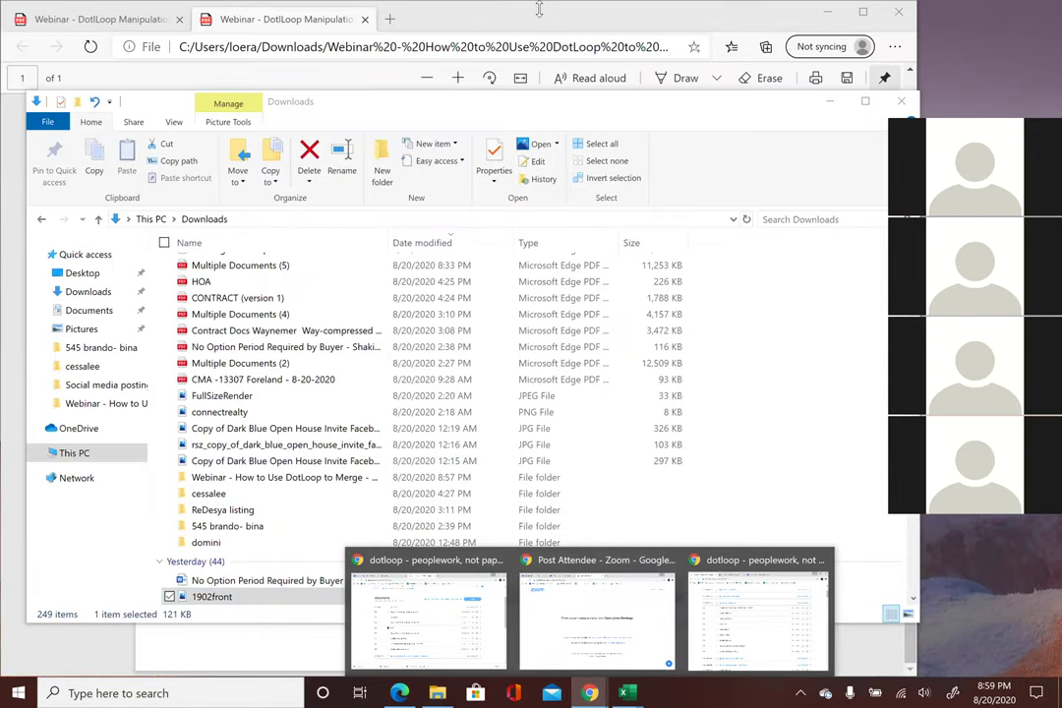
click(417, 18)
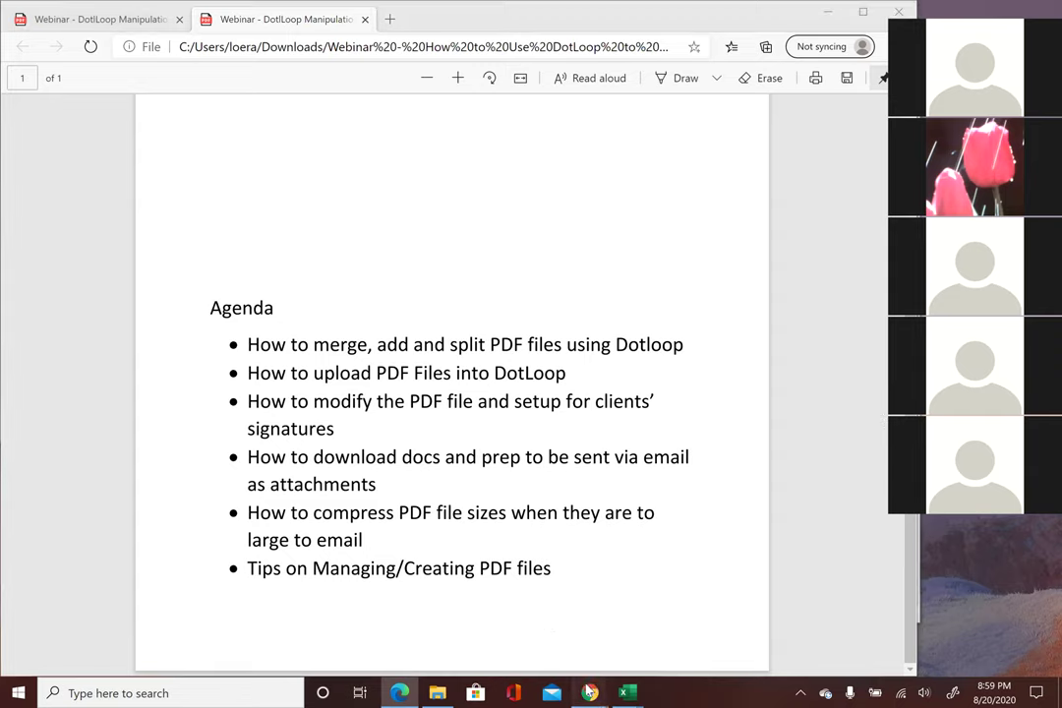
- Switch to the Chrome window showing the Zoom page and open smallpdf.com in a new tab
mouse_move(586, 693)
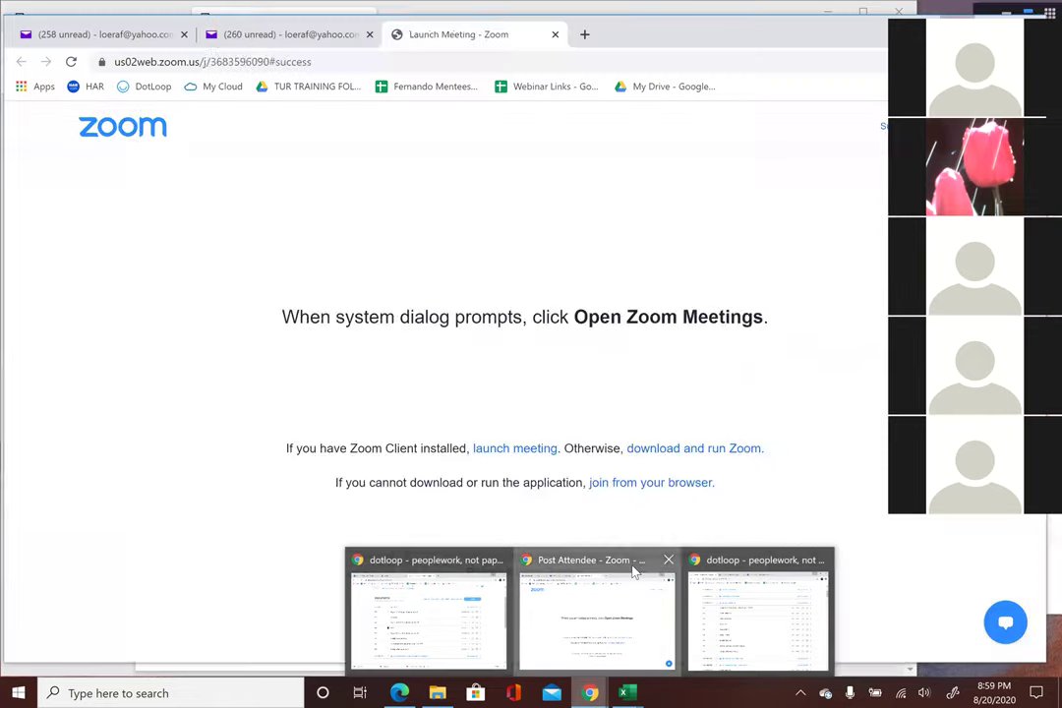
click(635, 570)
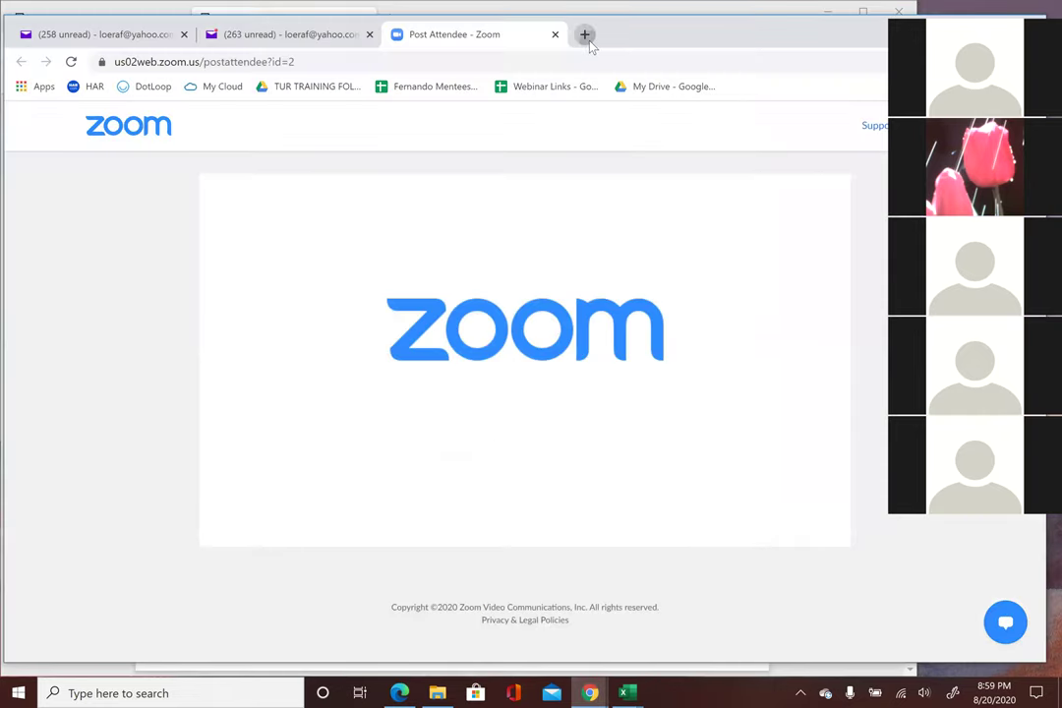
click(584, 35)
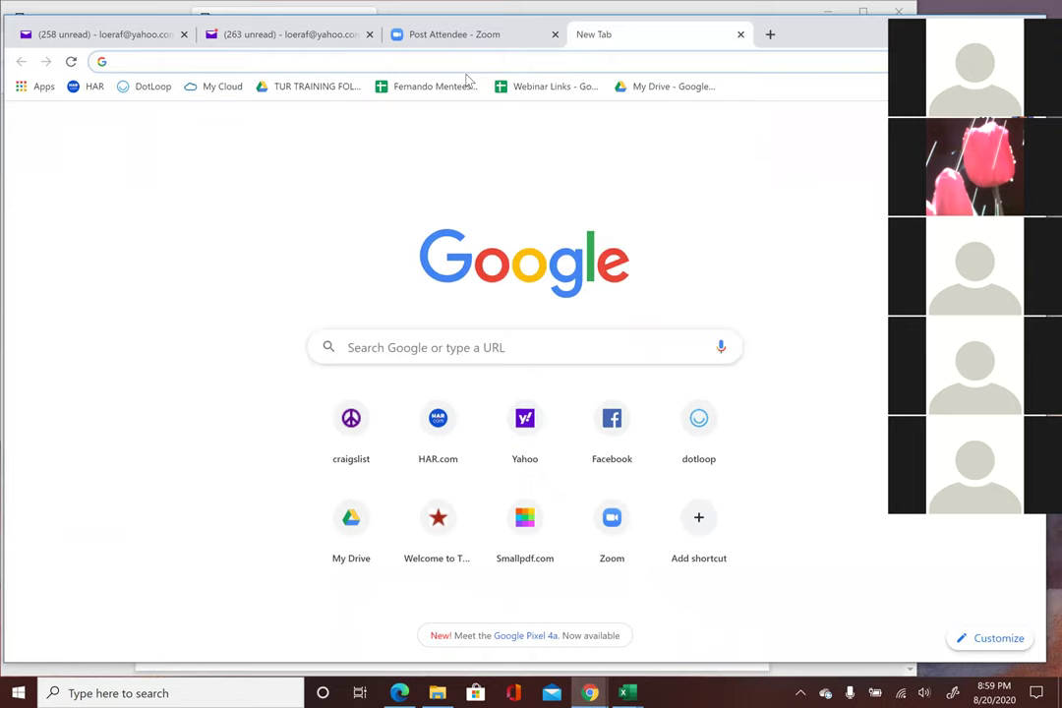
text(smallpdf.com)
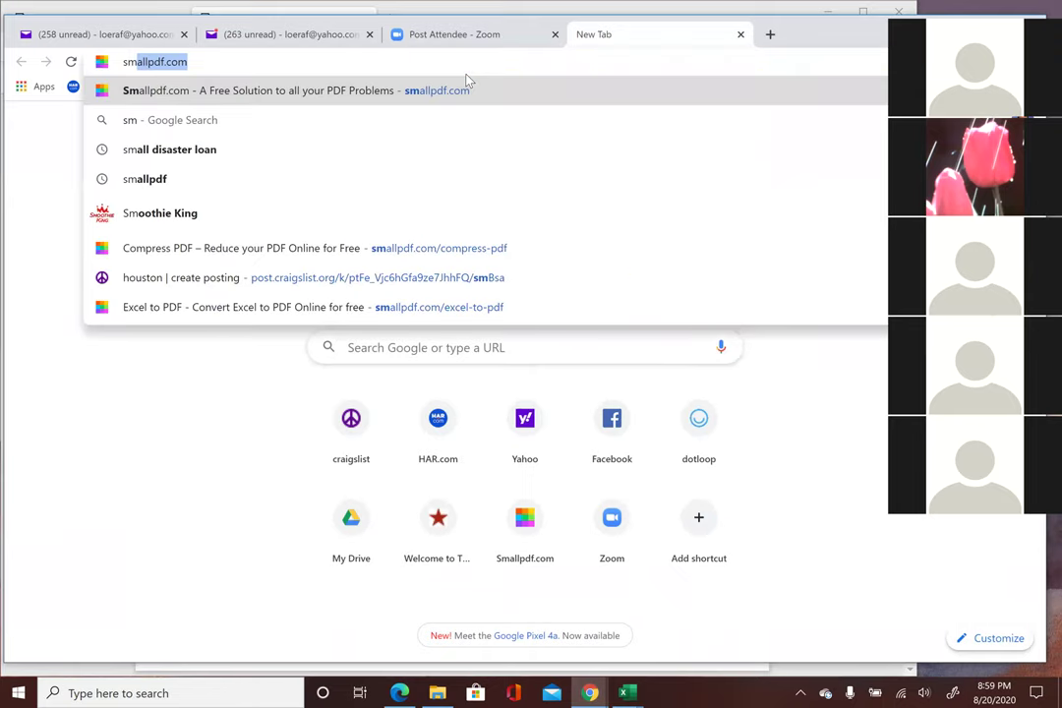
key(Return)
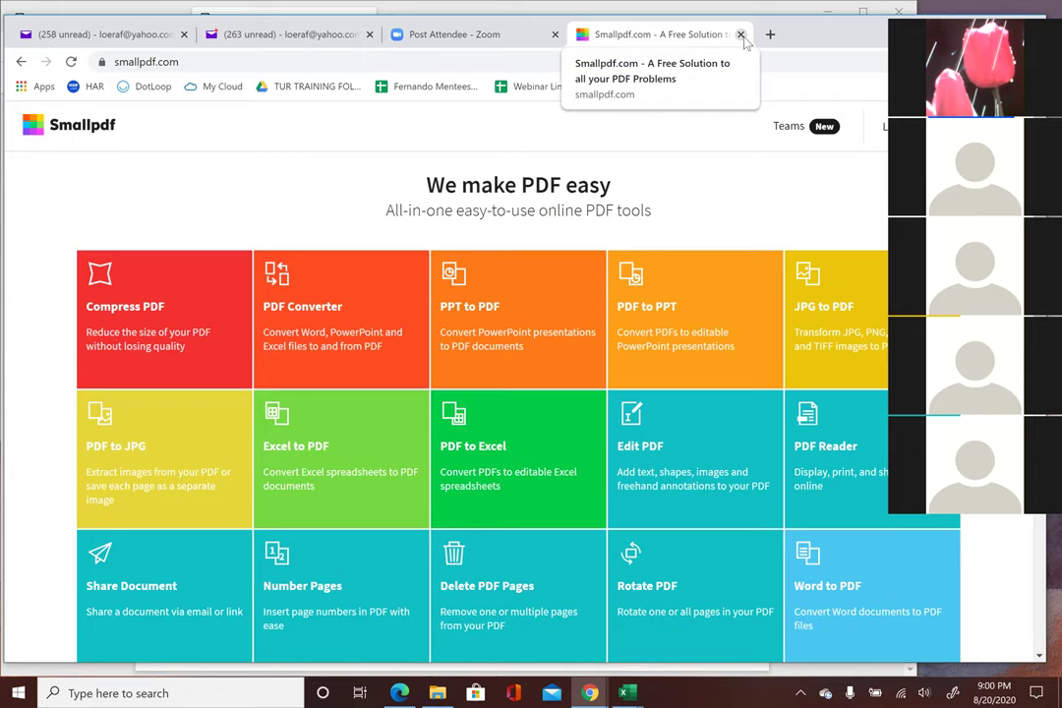
- View the Yahoo Mail inbox with the webinar email, and return to the webinar agenda PDF in Edge
click(280, 34)
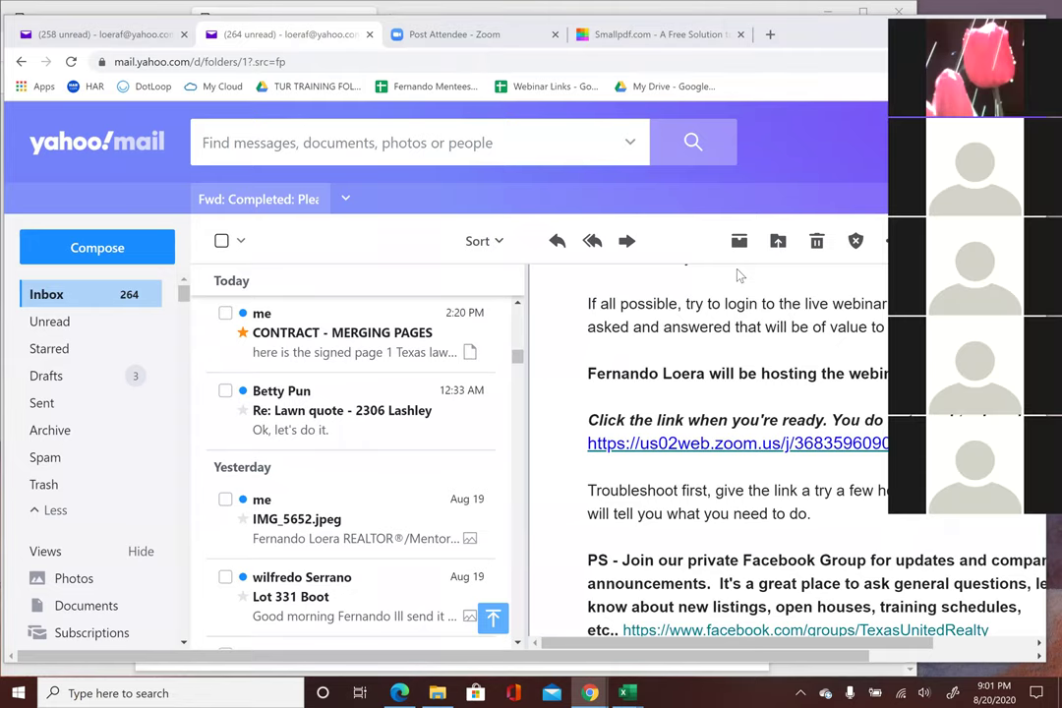
click(826, 40)
key(alt+Tab)
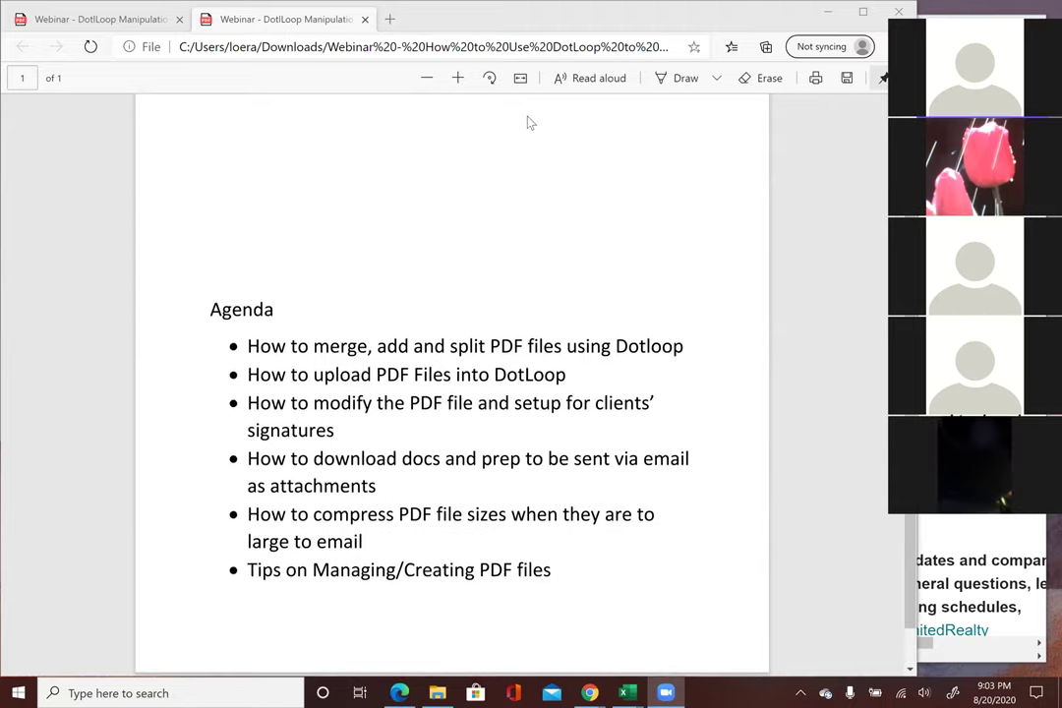
scroll(528, 122, up, 1)
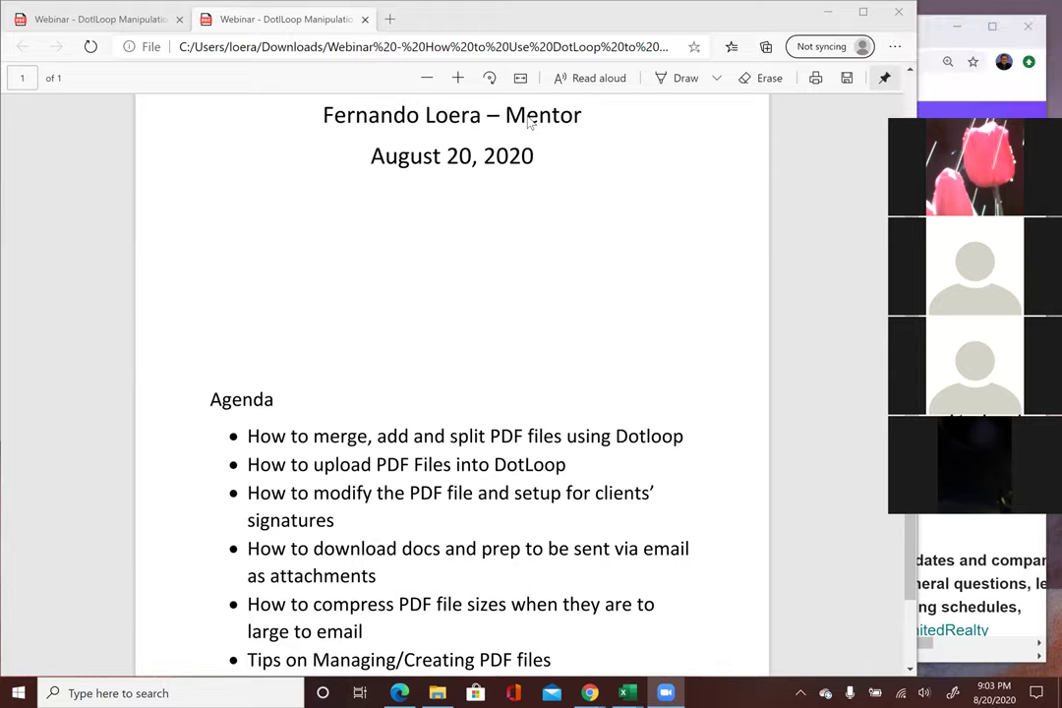